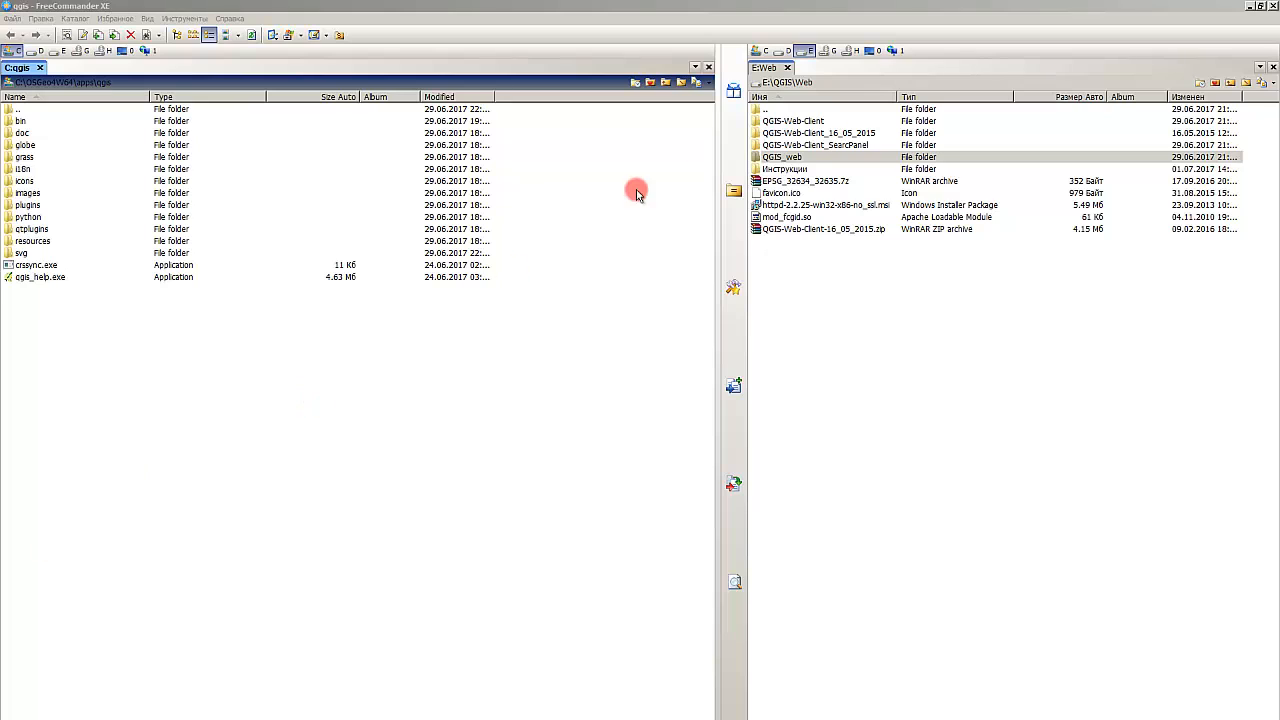
# Step: Examine the installer and module files in the E:\QGIS\Web folder
pyautogui.click(798, 207)
pyautogui.click(799, 205)
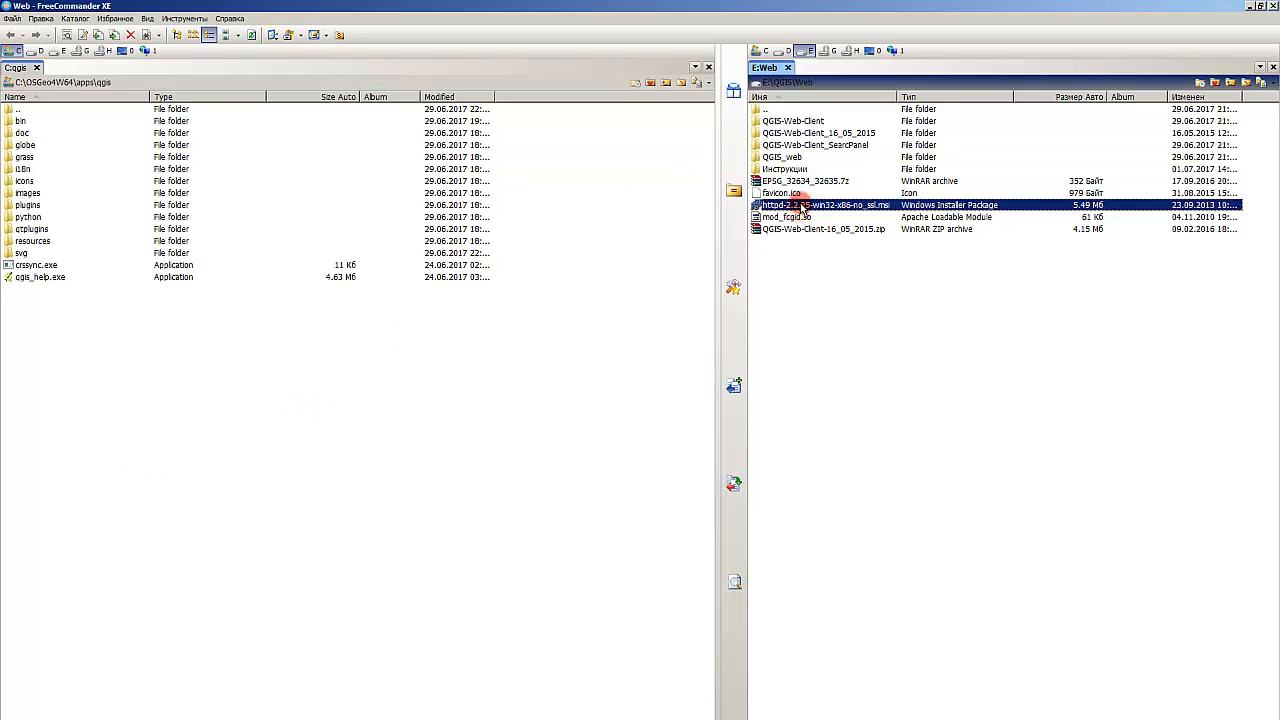
pyautogui.click(799, 217)
pyautogui.click(815, 206)
pyautogui.click(806, 216)
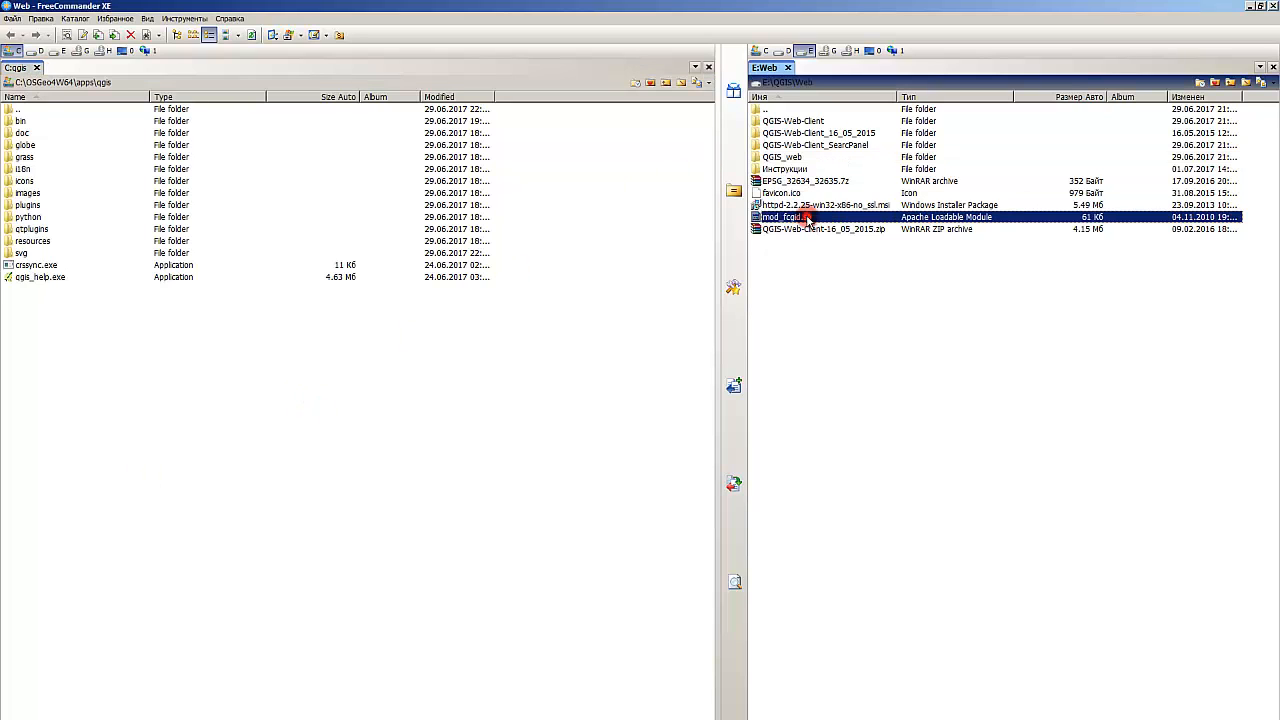
pyautogui.click(809, 205)
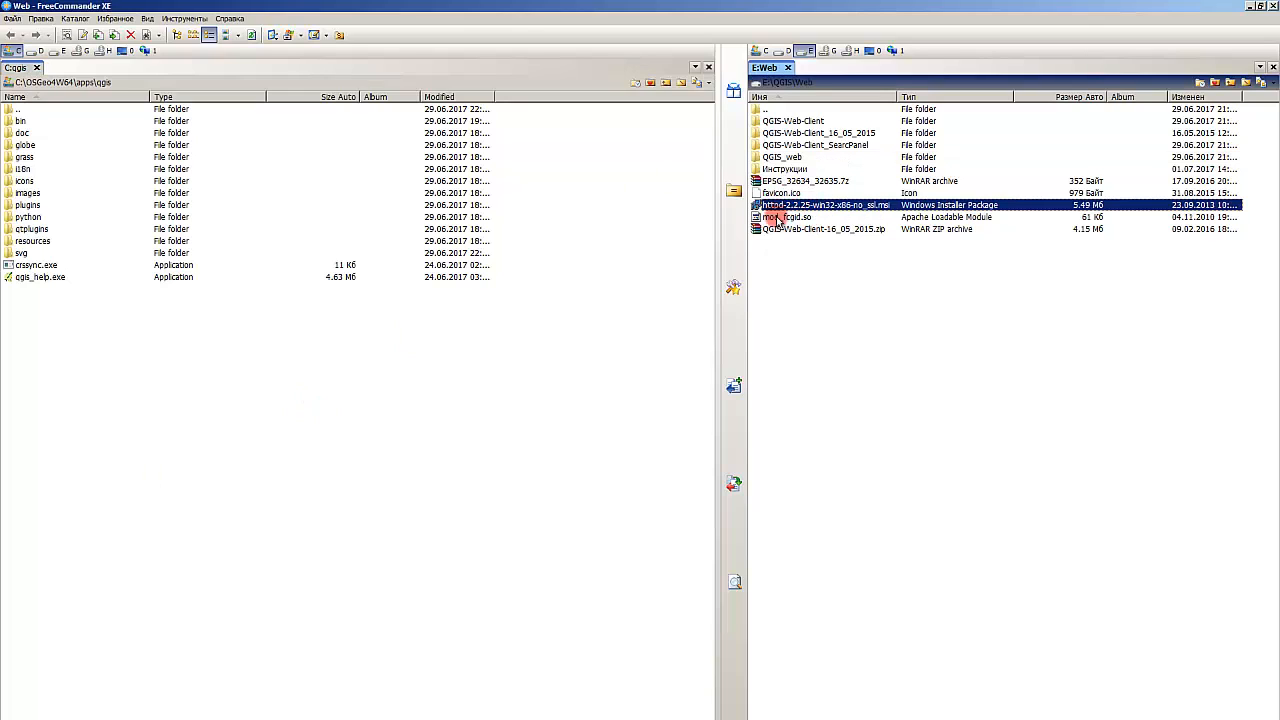
pyautogui.click(782, 218)
pyautogui.click(798, 205)
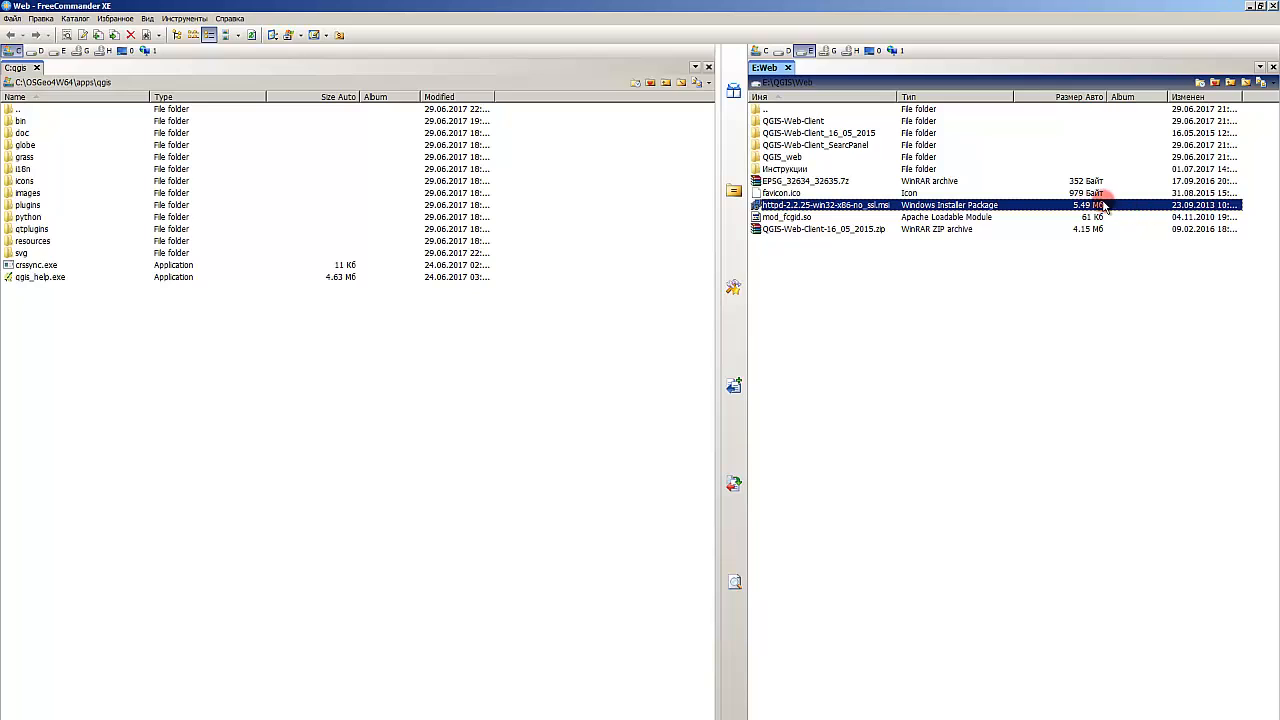
pyautogui.click(872, 275)
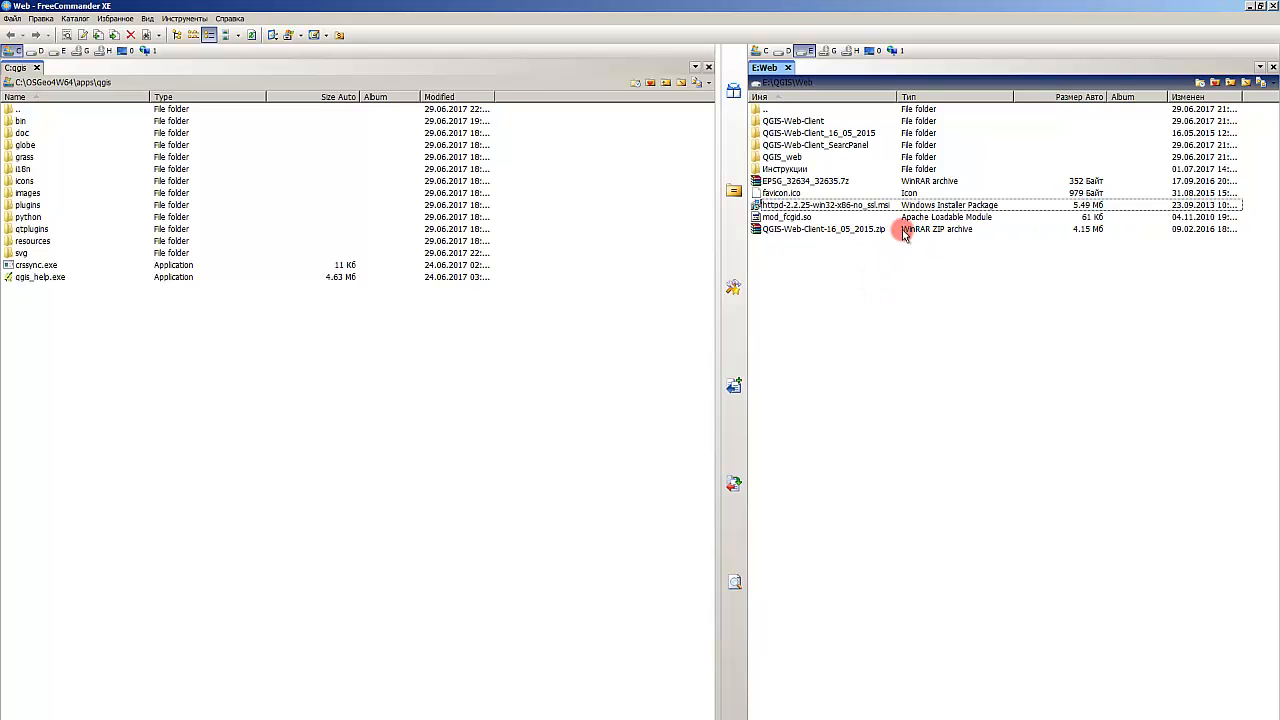
# Step: Launch the httpd-2.2.25-win32-x86-no_ssl.msi installer and accept the Apache license agreement
pyautogui.click(868, 205)
pyautogui.doubleClick(868, 205)
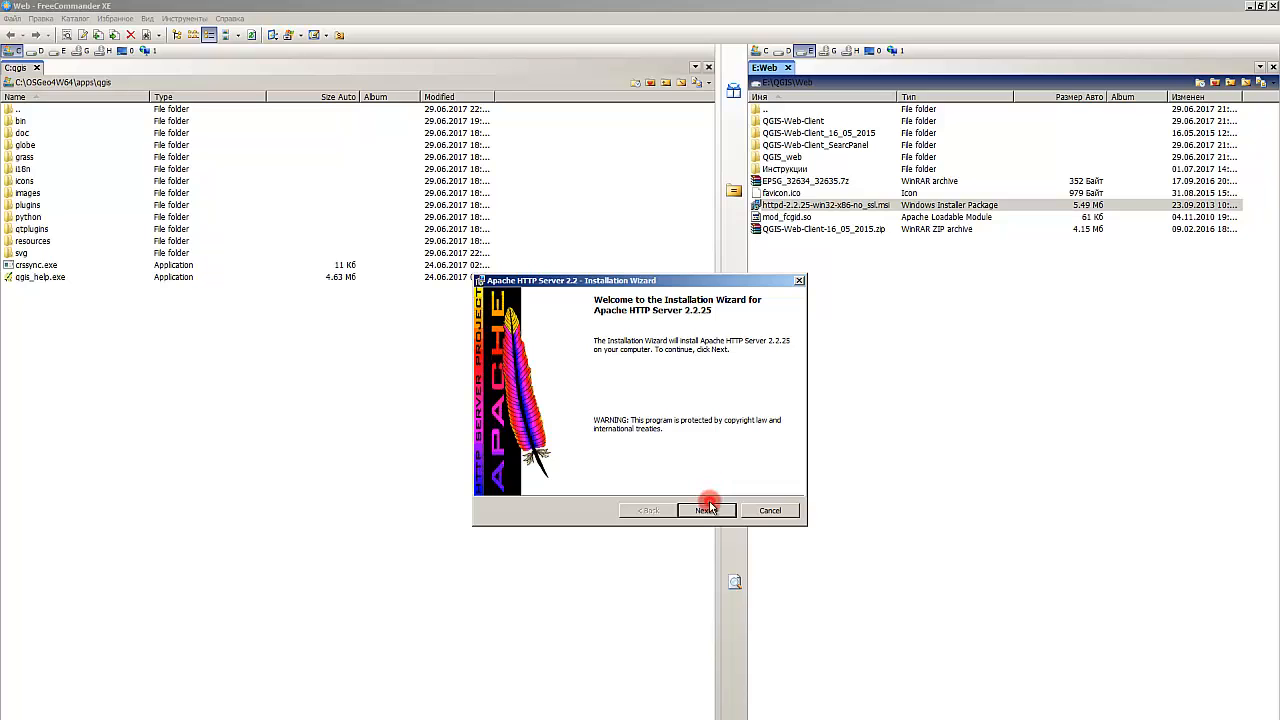
pyautogui.click(706, 510)
pyautogui.click(538, 464)
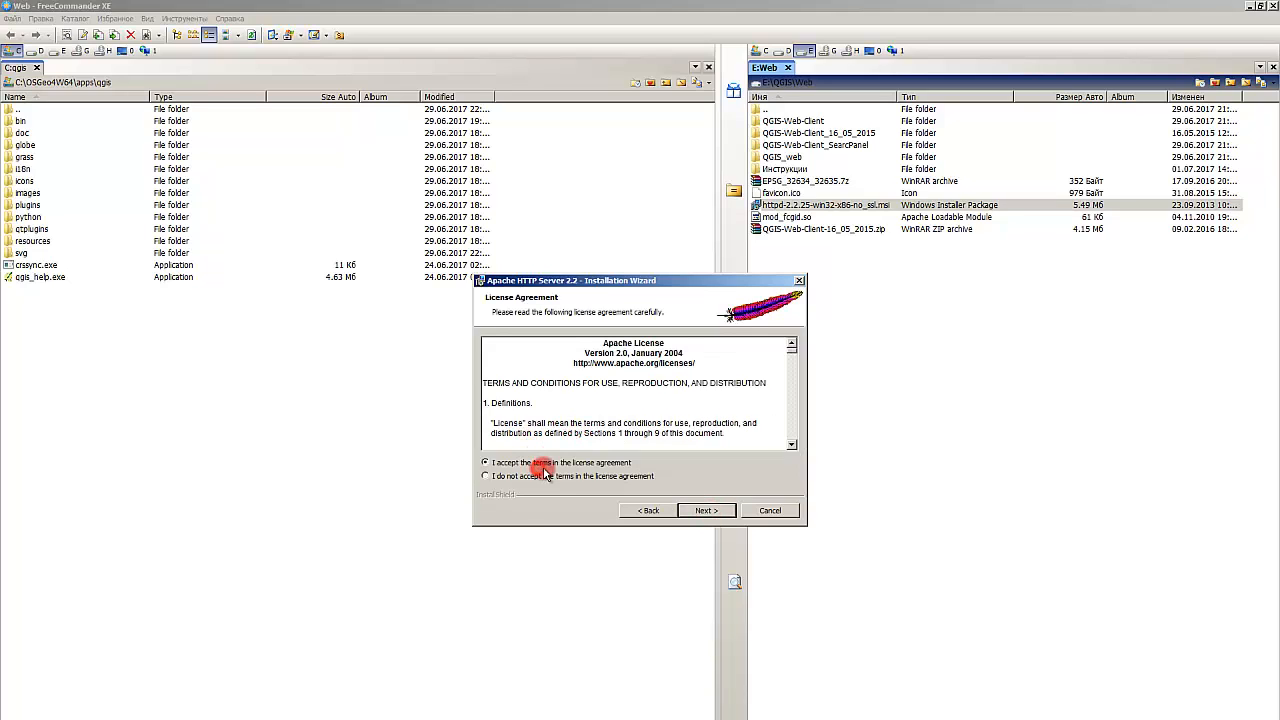
pyautogui.click(706, 510)
pyautogui.click(714, 513)
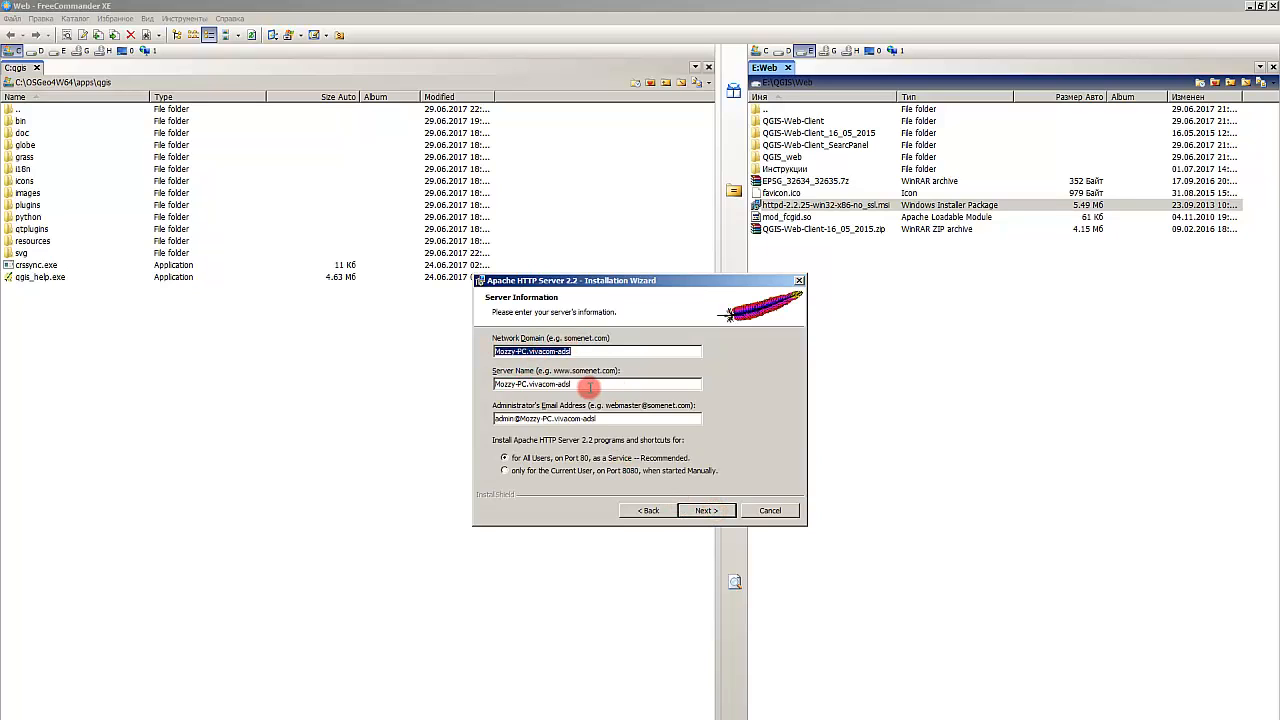
# Step: Continue past the server information page, keeping the default domain, server name and administrator e-mail
pyautogui.press('Tab')
pyautogui.moveTo(618, 421); pyautogui.dragTo(471, 428)
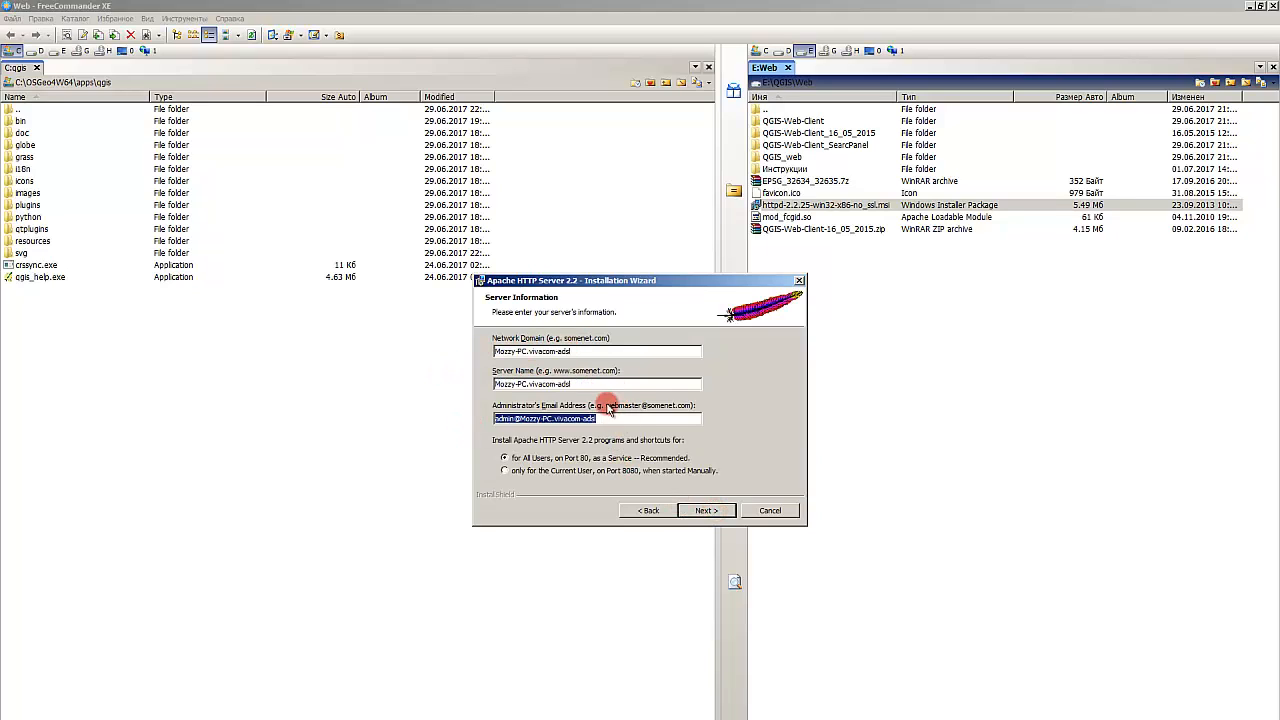
pyautogui.click(590, 386)
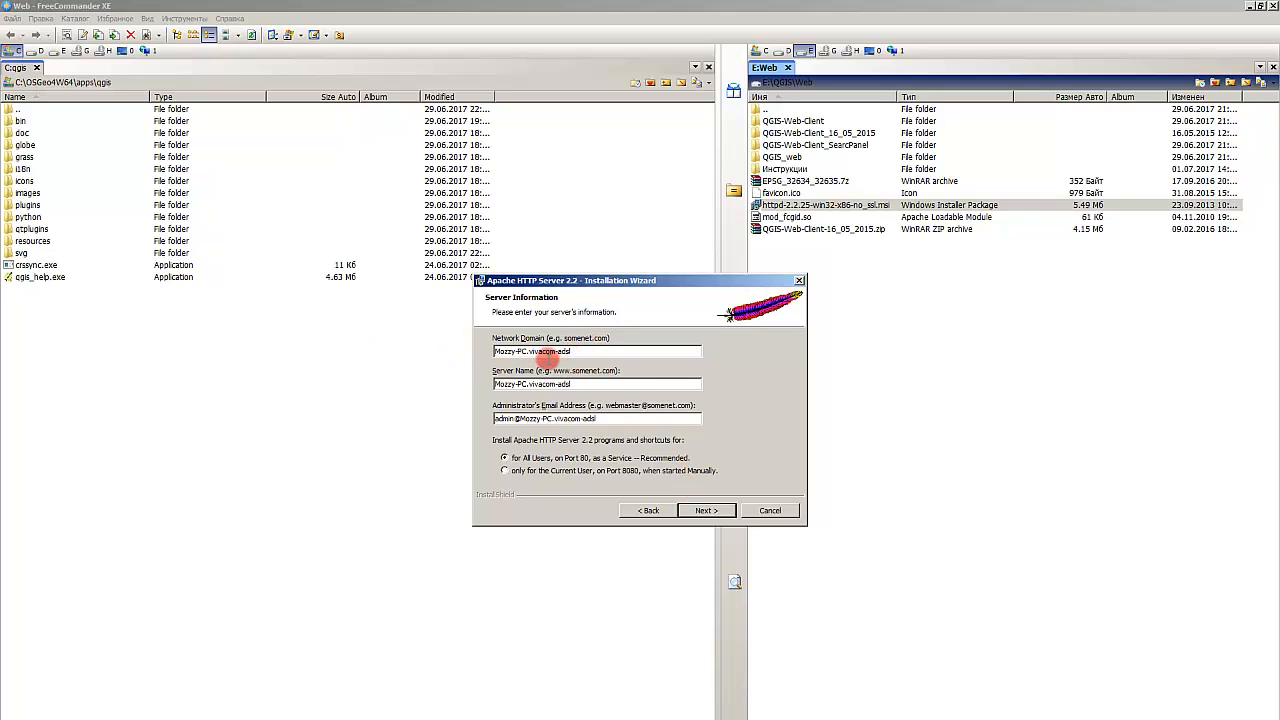
pyautogui.click(612, 385)
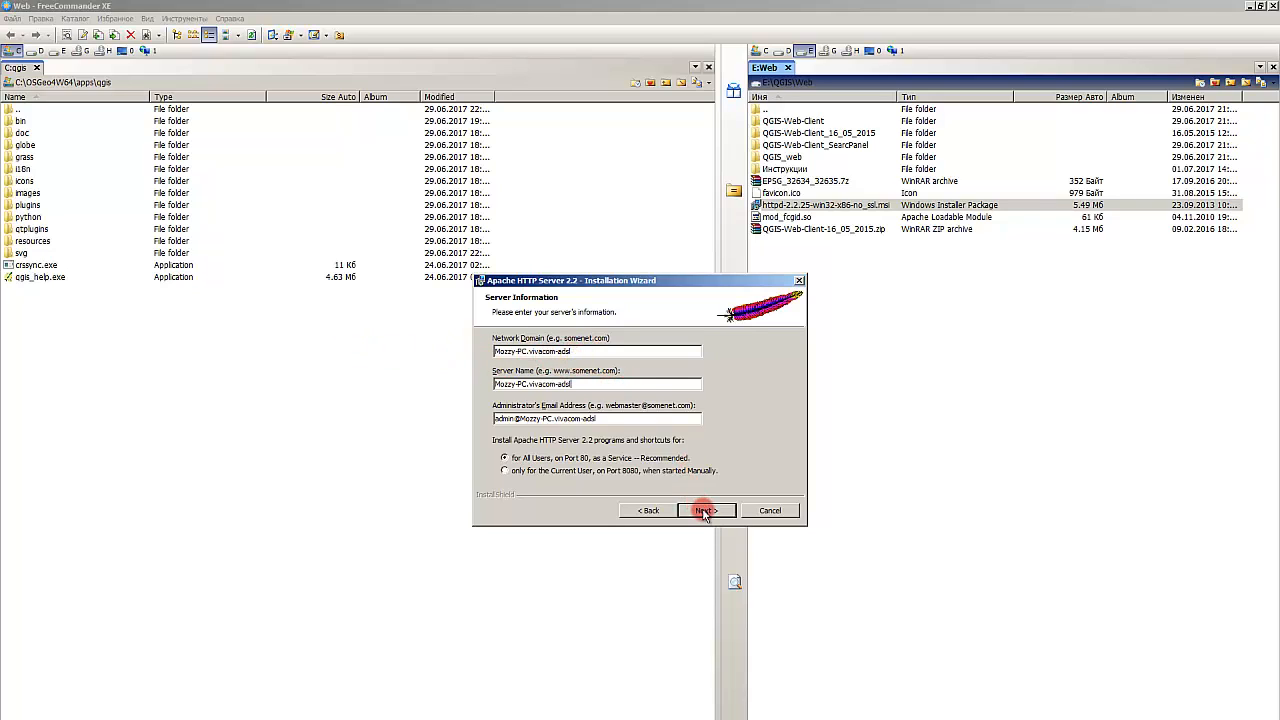
pyautogui.click(702, 509)
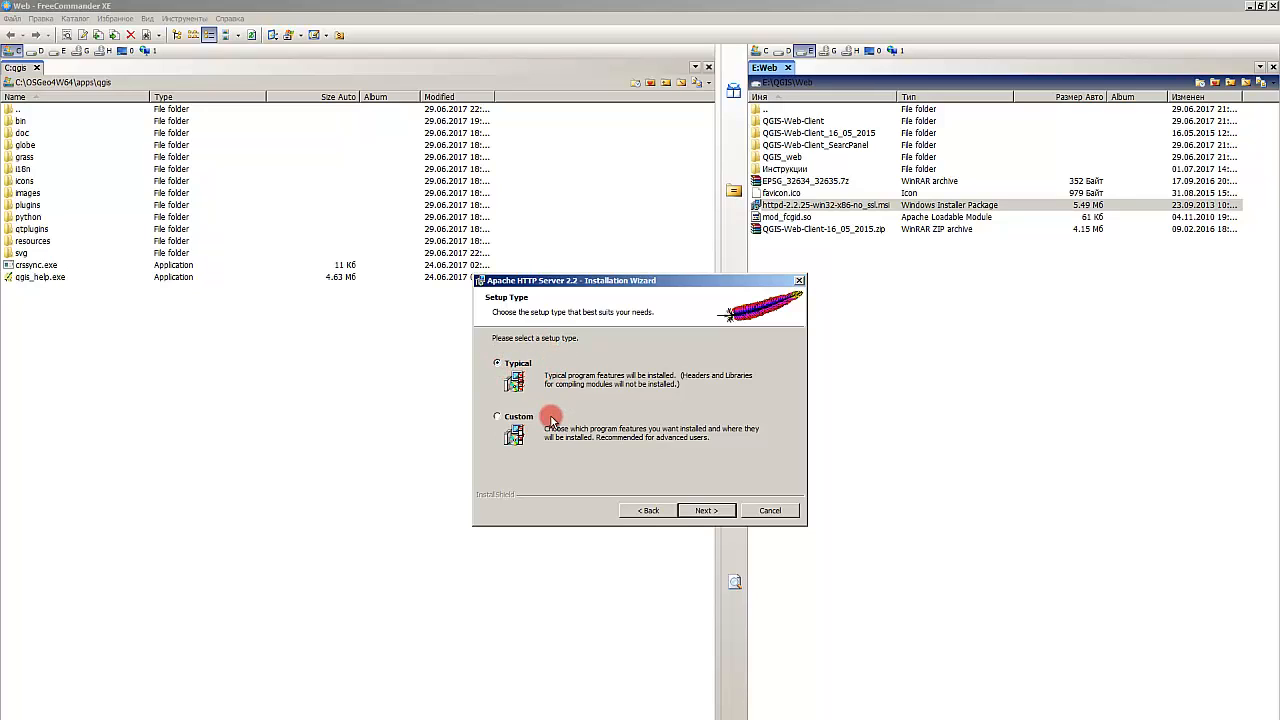
# Step: Choose the Custom setup type and continue
pyautogui.click(512, 416)
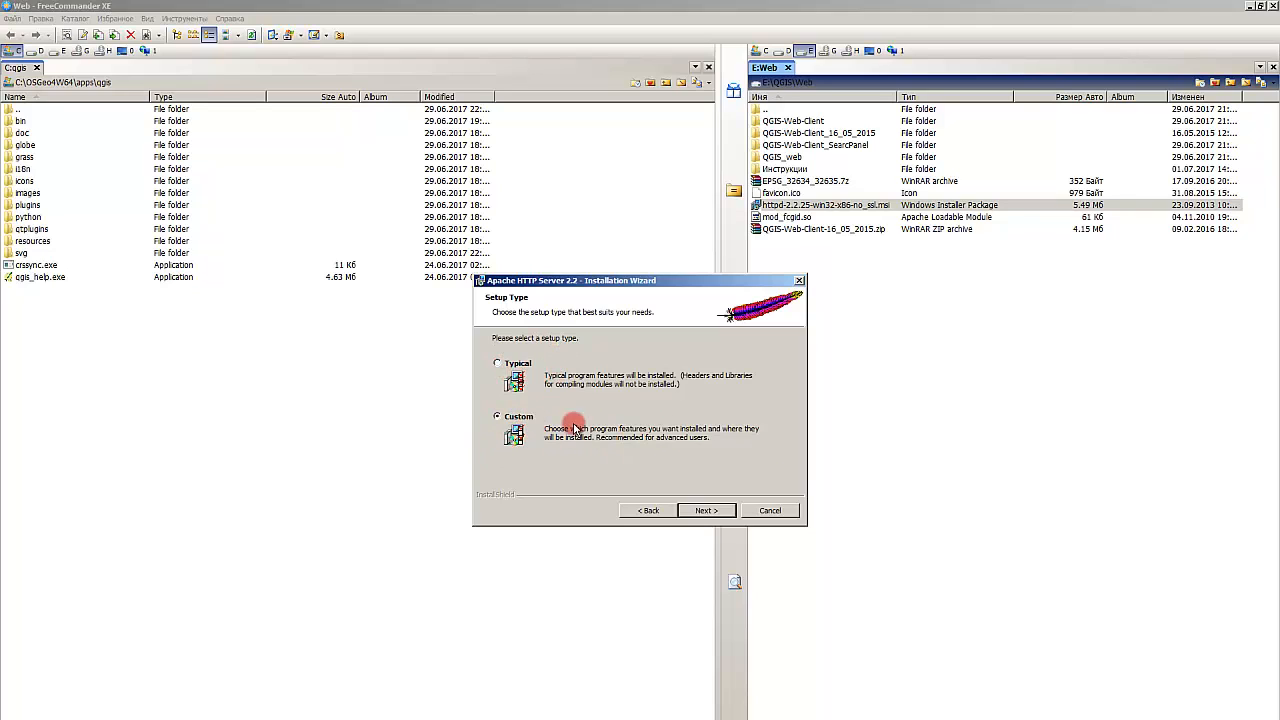
pyautogui.click(707, 511)
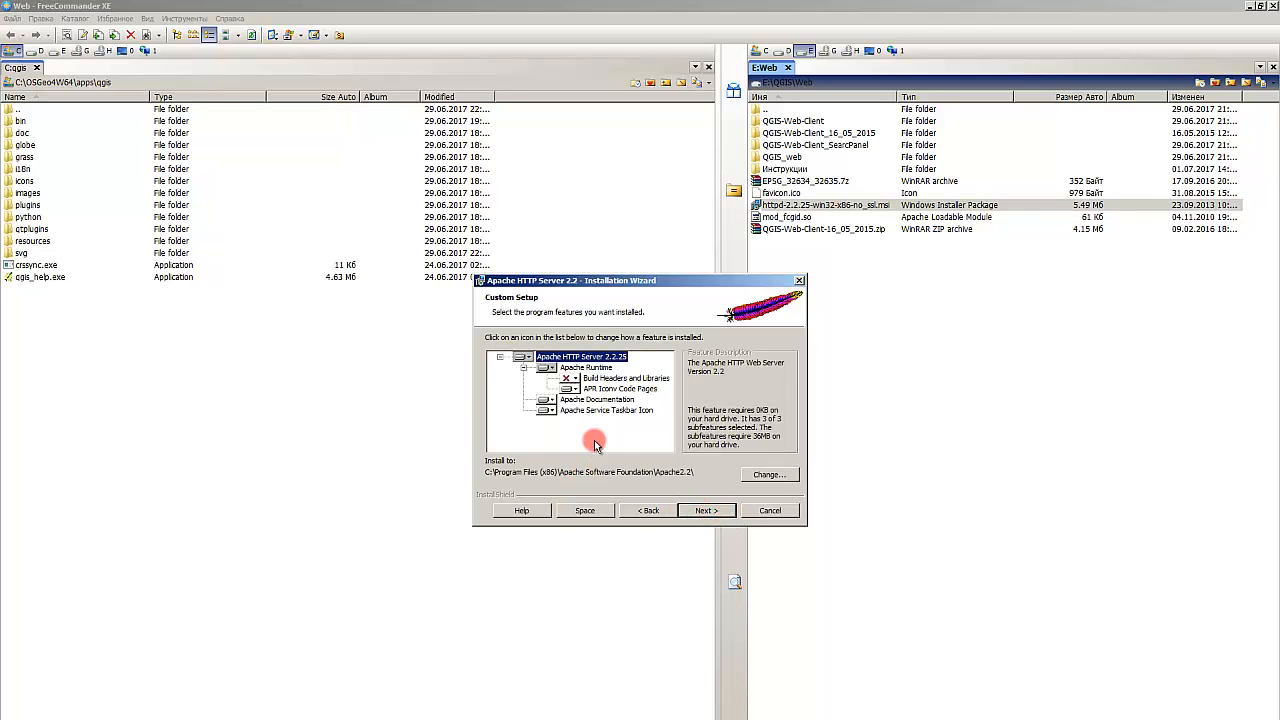
# Step: Change the Apache installation folder to C:\Apache2.2\
pyautogui.click(767, 474)
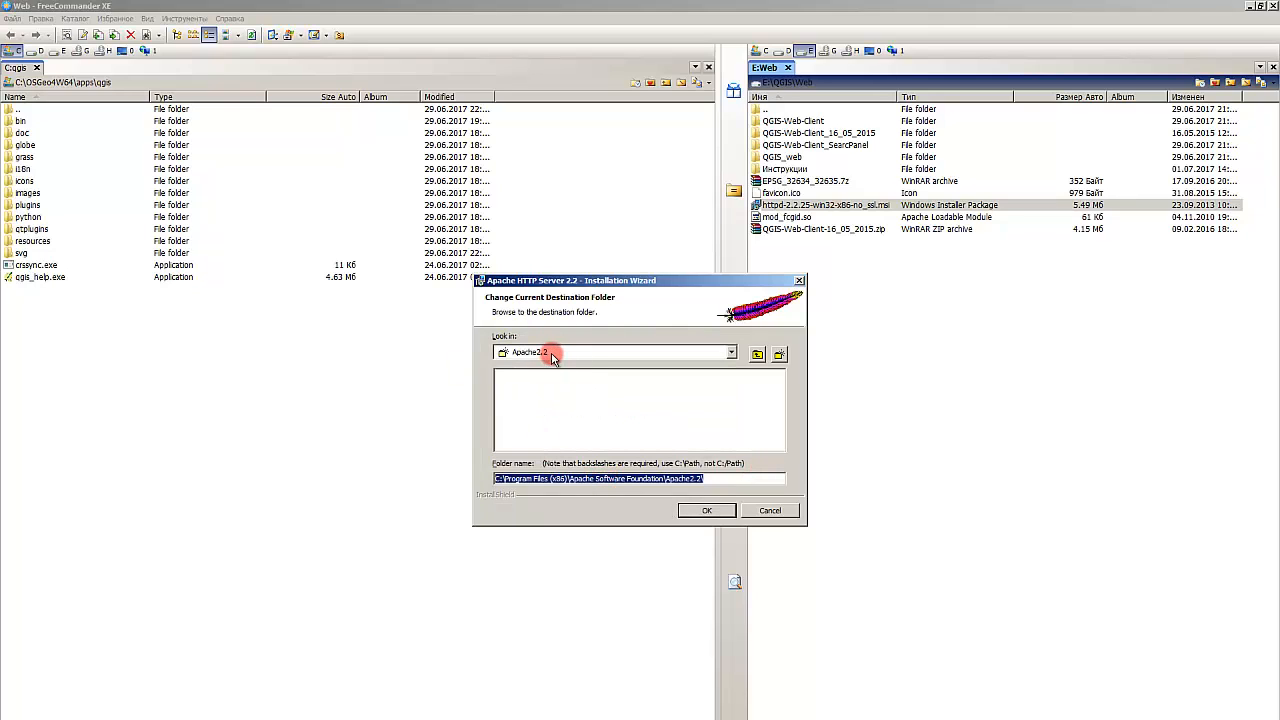
pyautogui.click(520, 479)
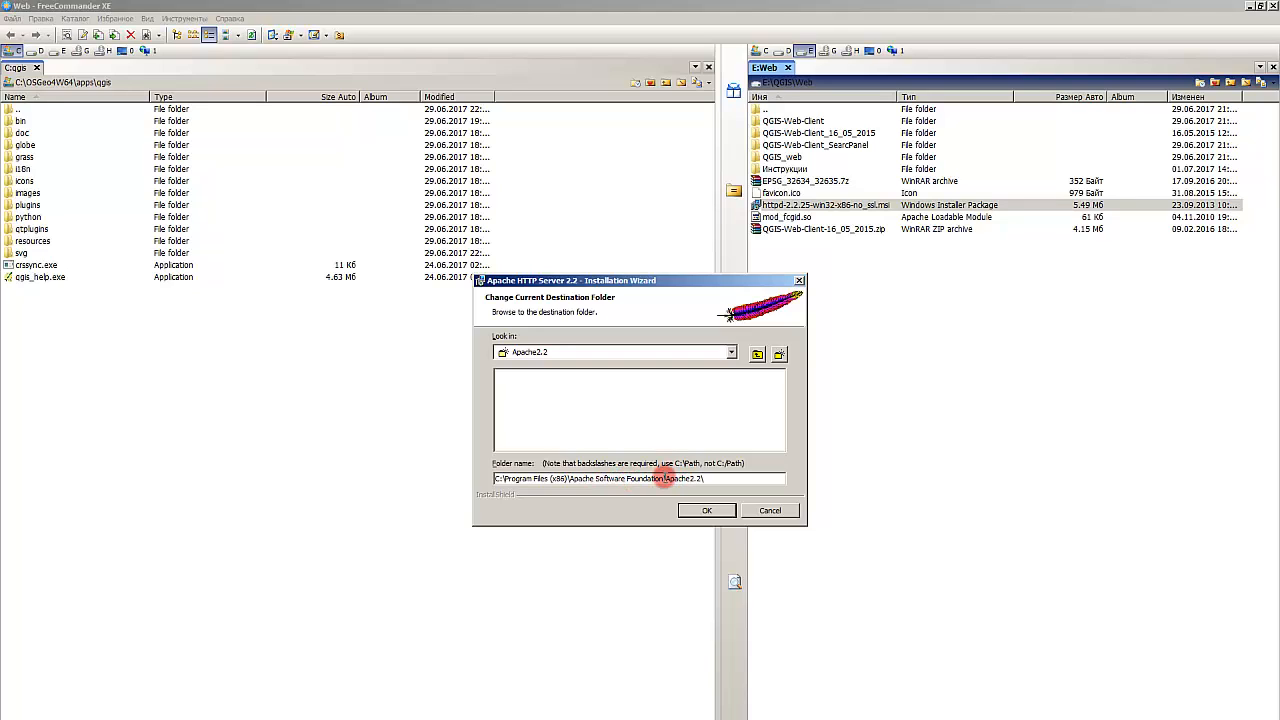
pyautogui.moveTo(664, 478); pyautogui.dragTo(622, 507)
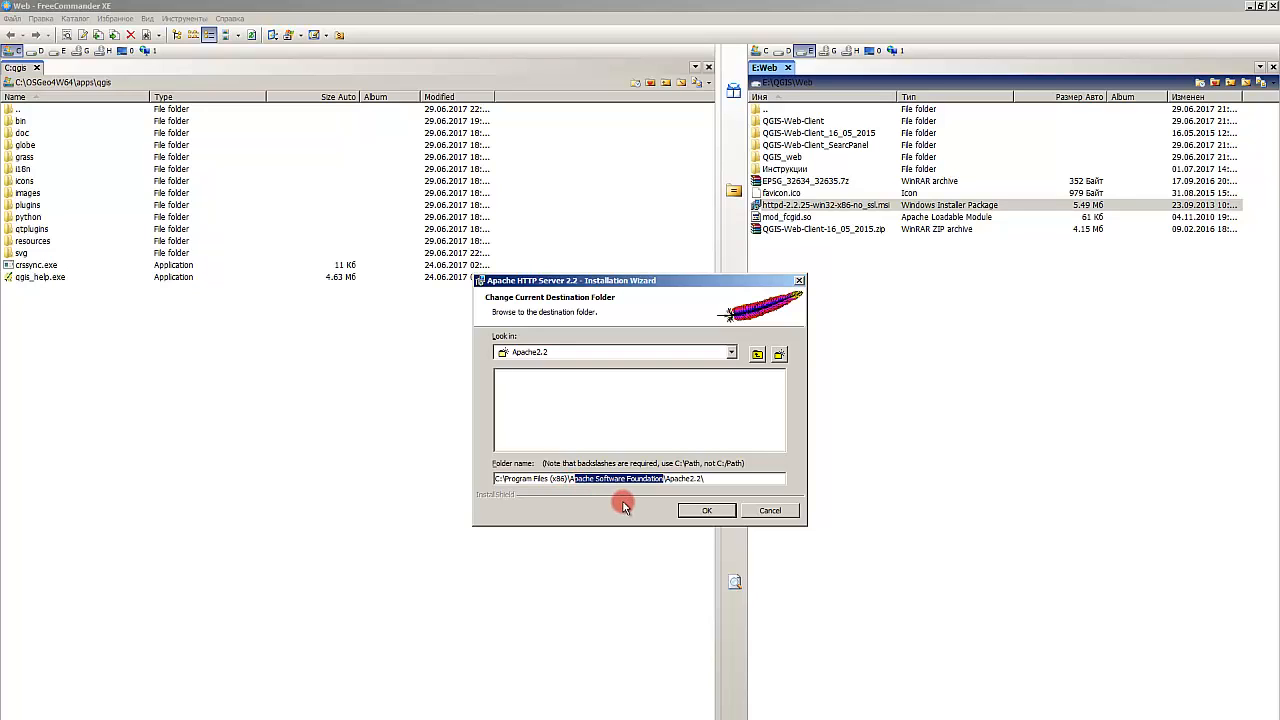
pyautogui.press('Delete')
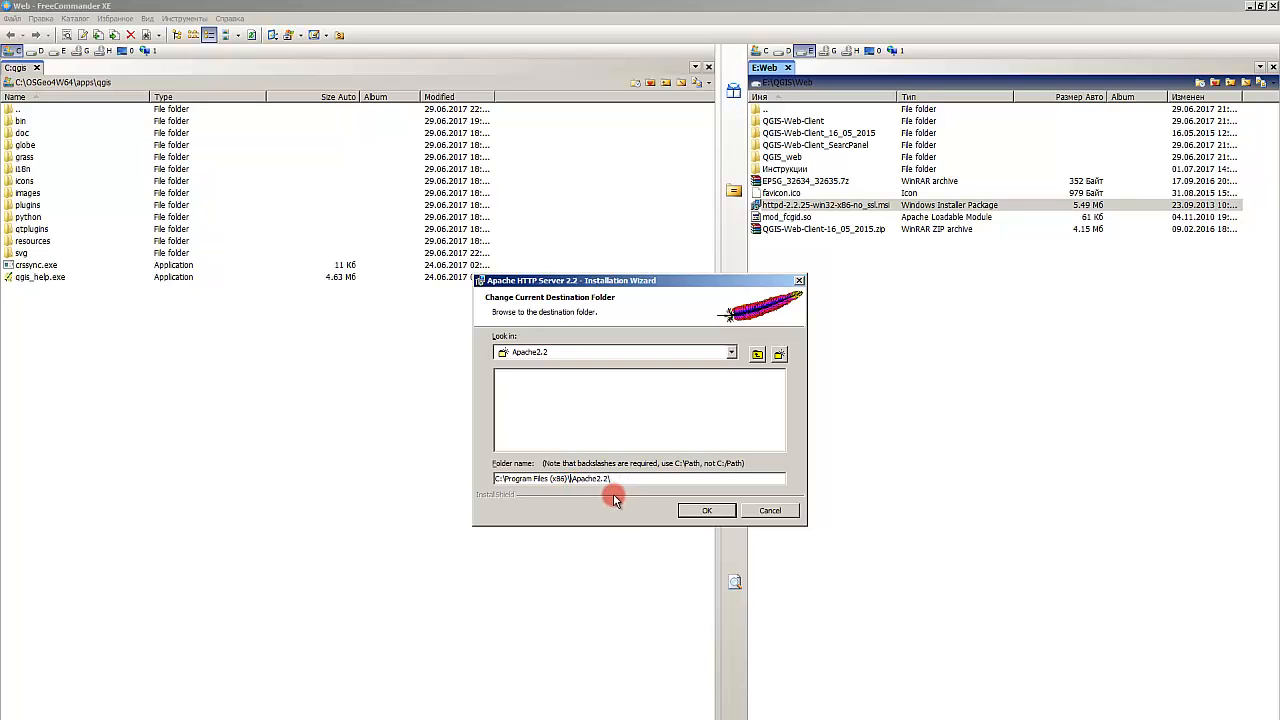
pyautogui.click(571, 479)
pyautogui.press('BackSpace')
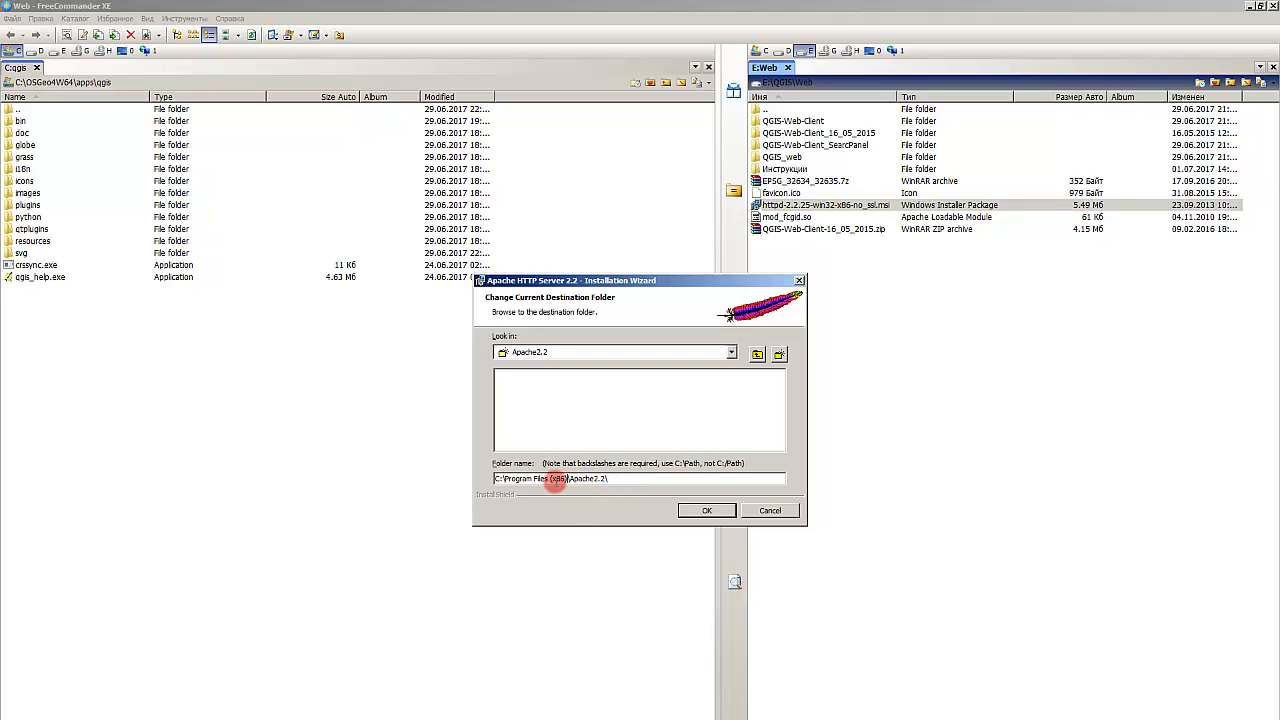
pyautogui.moveTo(563, 479); pyautogui.dragTo(504, 479)
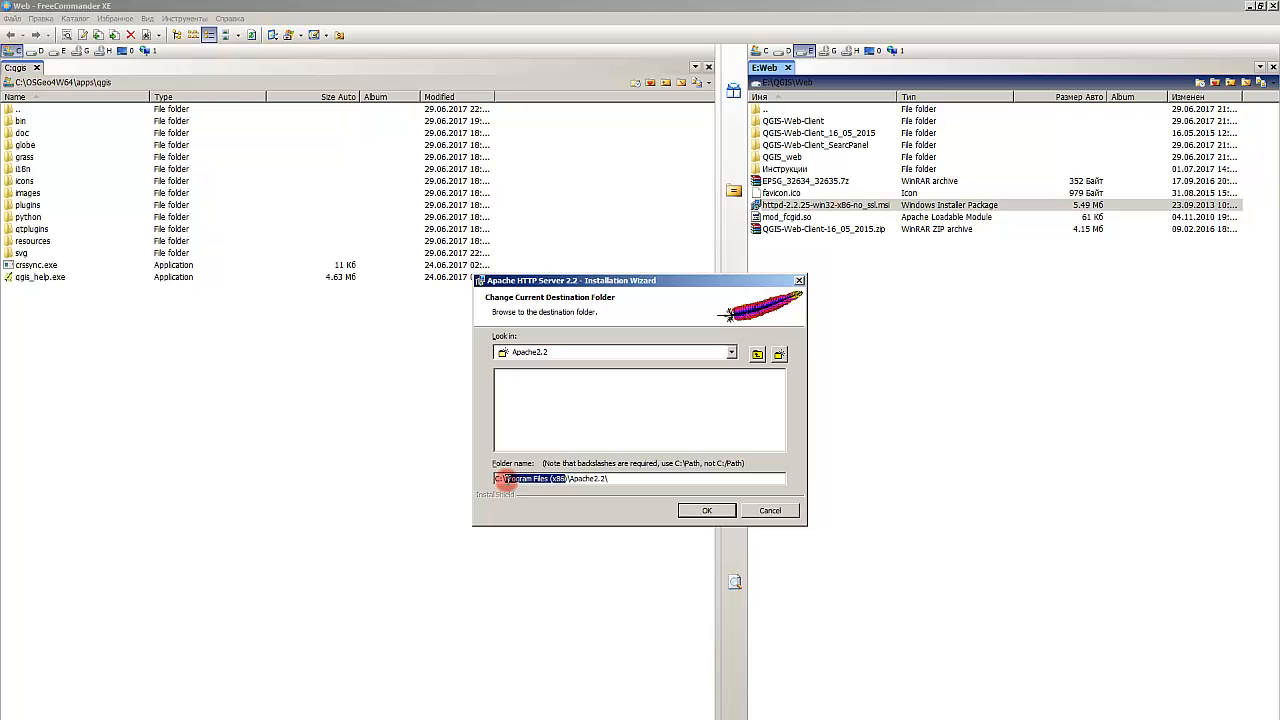
pyautogui.press('Delete')
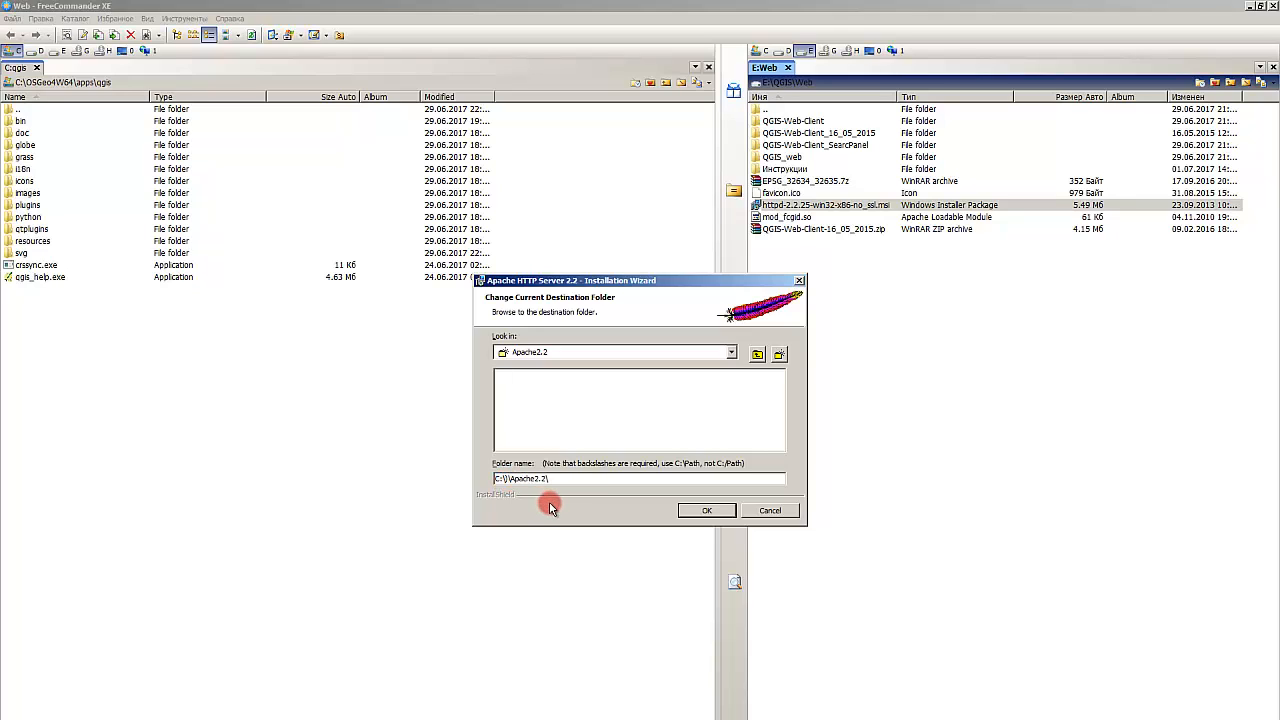
pyautogui.press('BackSpace')
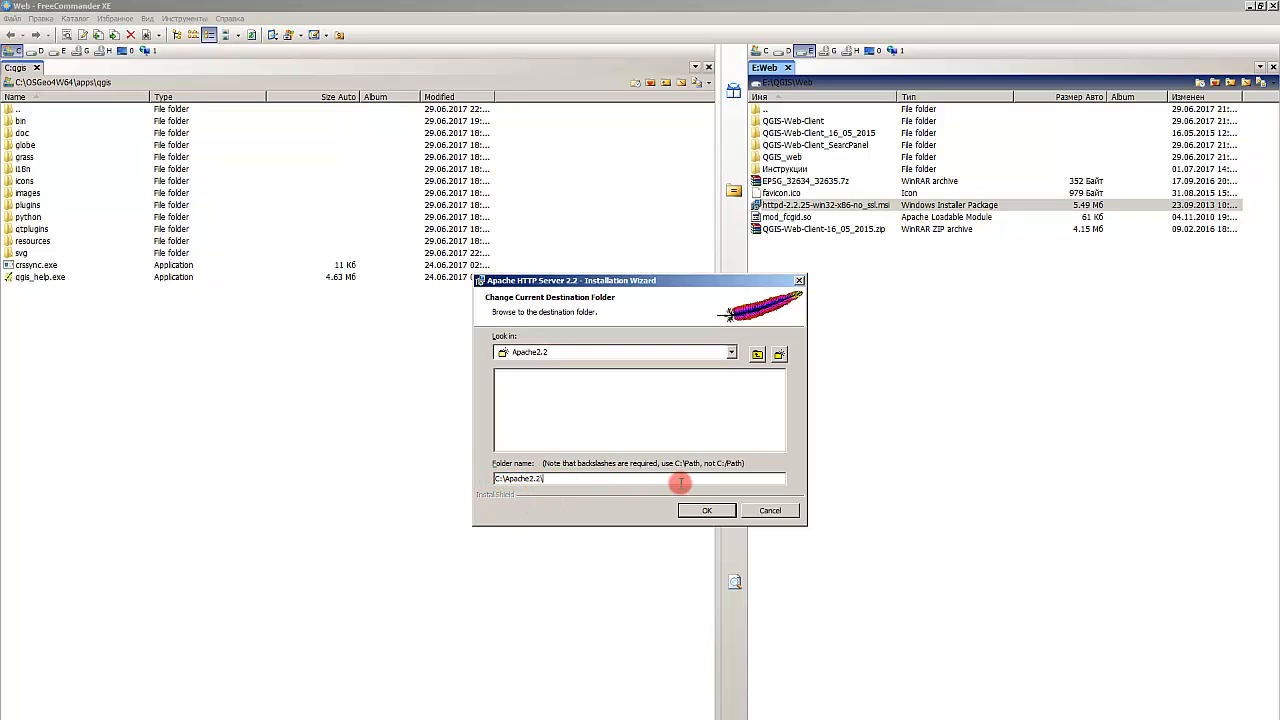
pyautogui.click(690, 511)
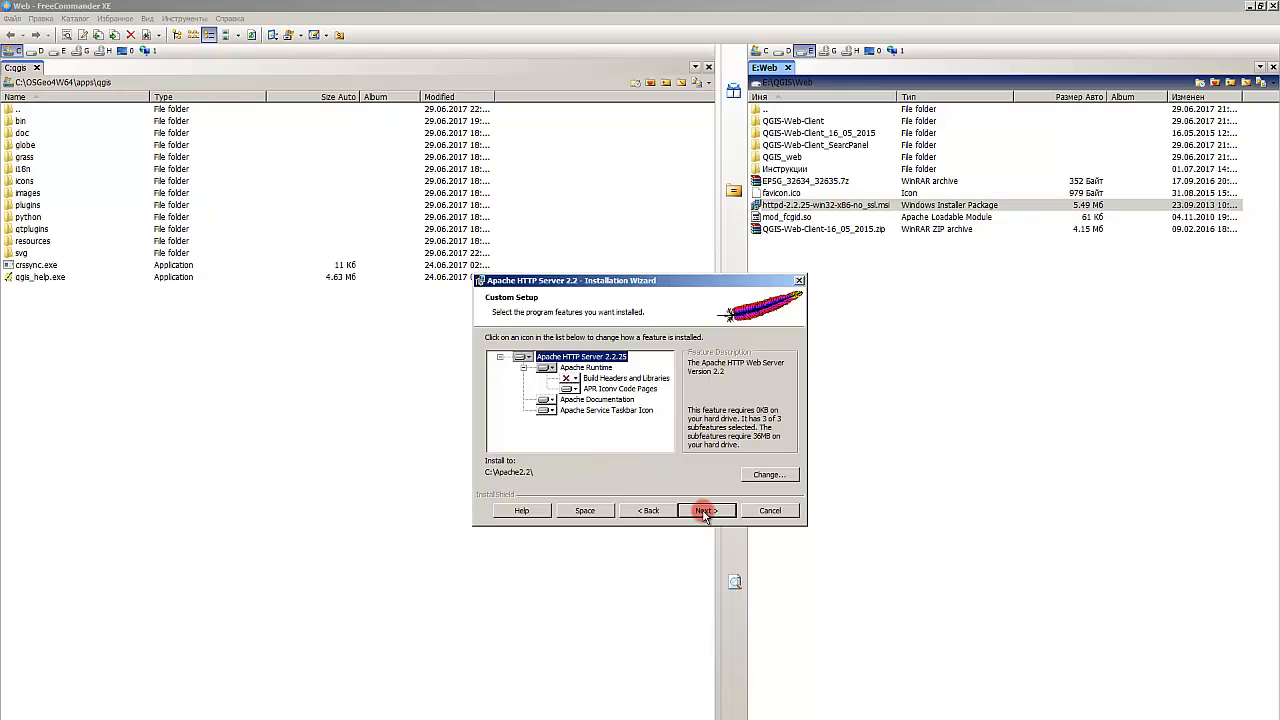
# Step: Install Apache HTTP Server and finish the wizard
pyautogui.click(702, 512)
pyautogui.click(700, 512)
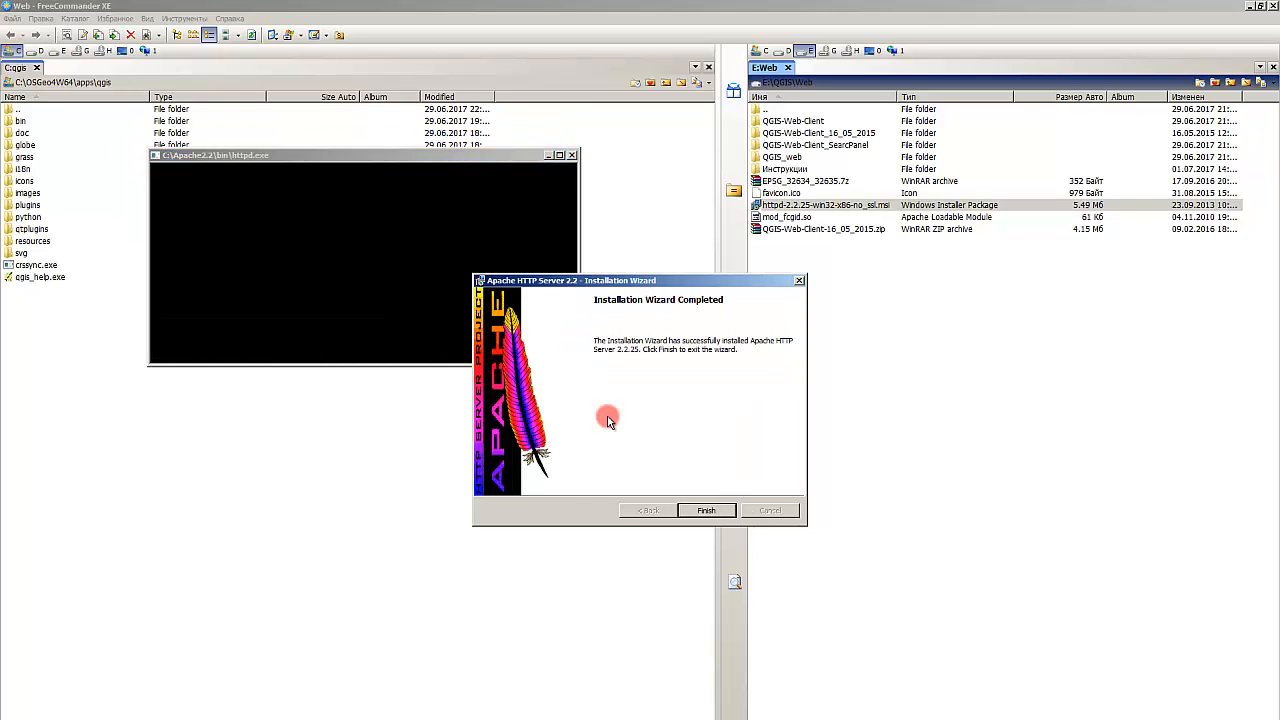
pyautogui.click(706, 508)
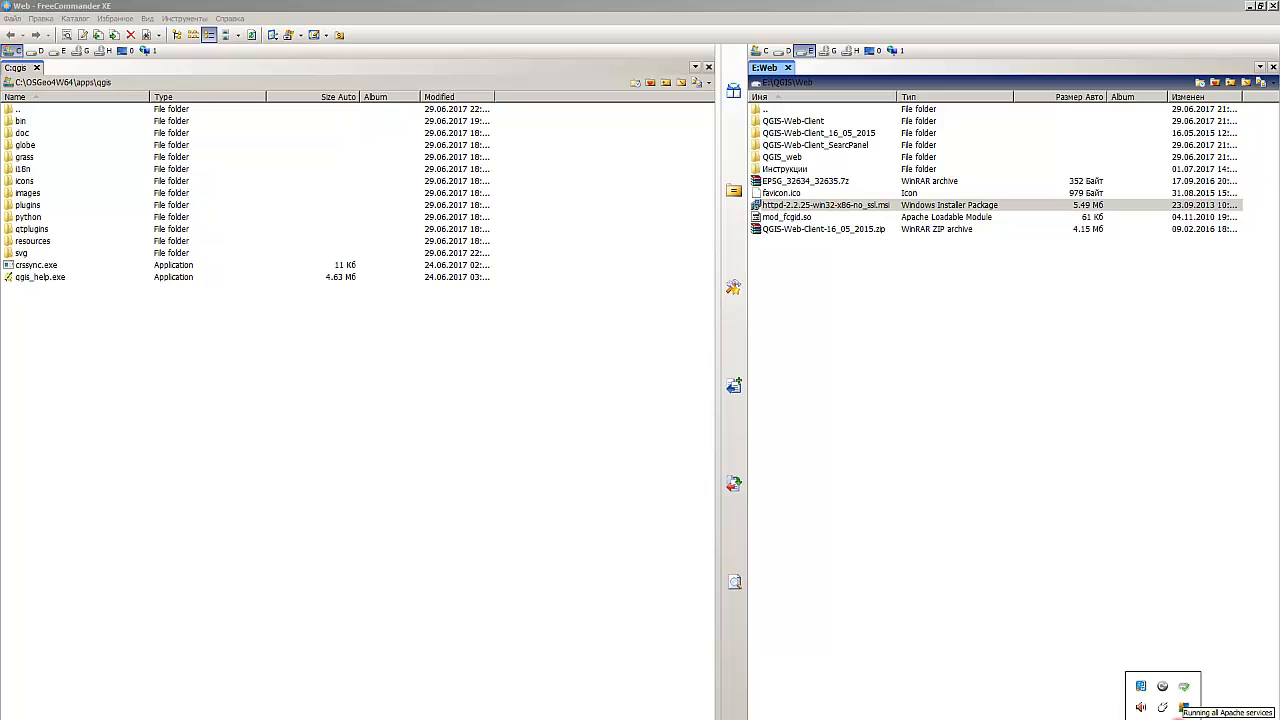
# Step: Check the Apache services status from the tray monitor icon
pyautogui.click(1169, 719)
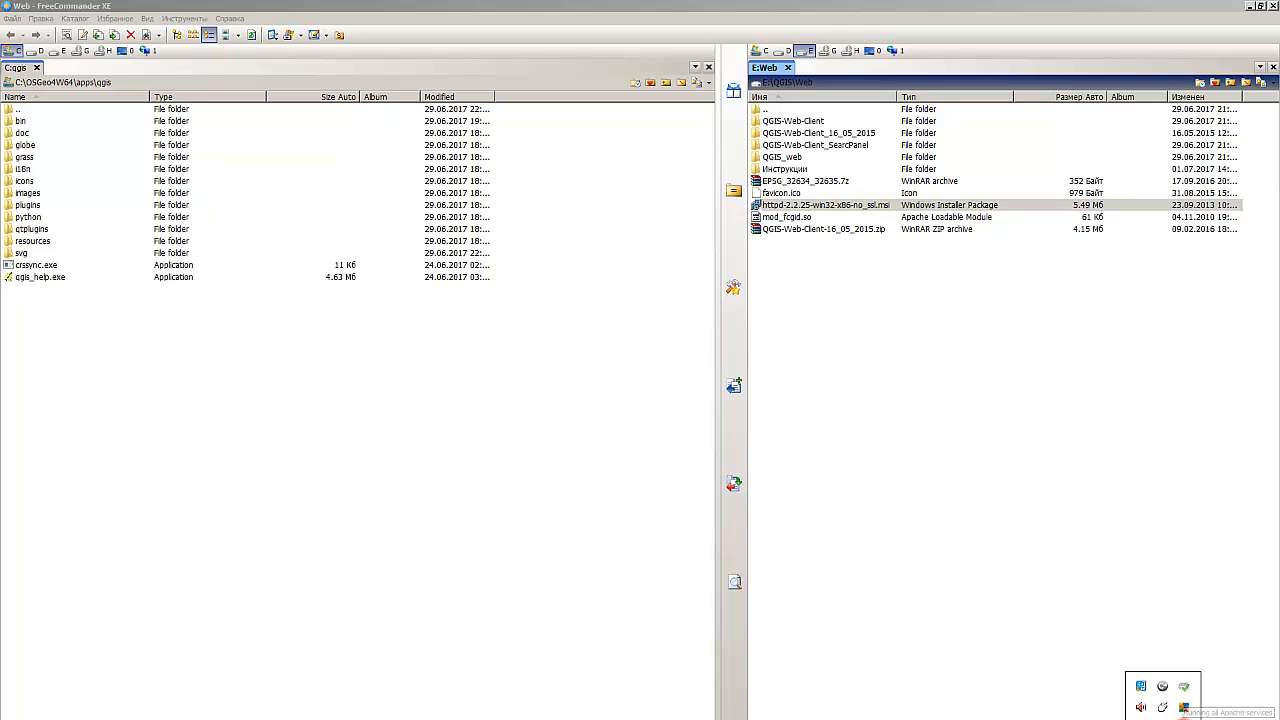
pyautogui.click(1212, 623)
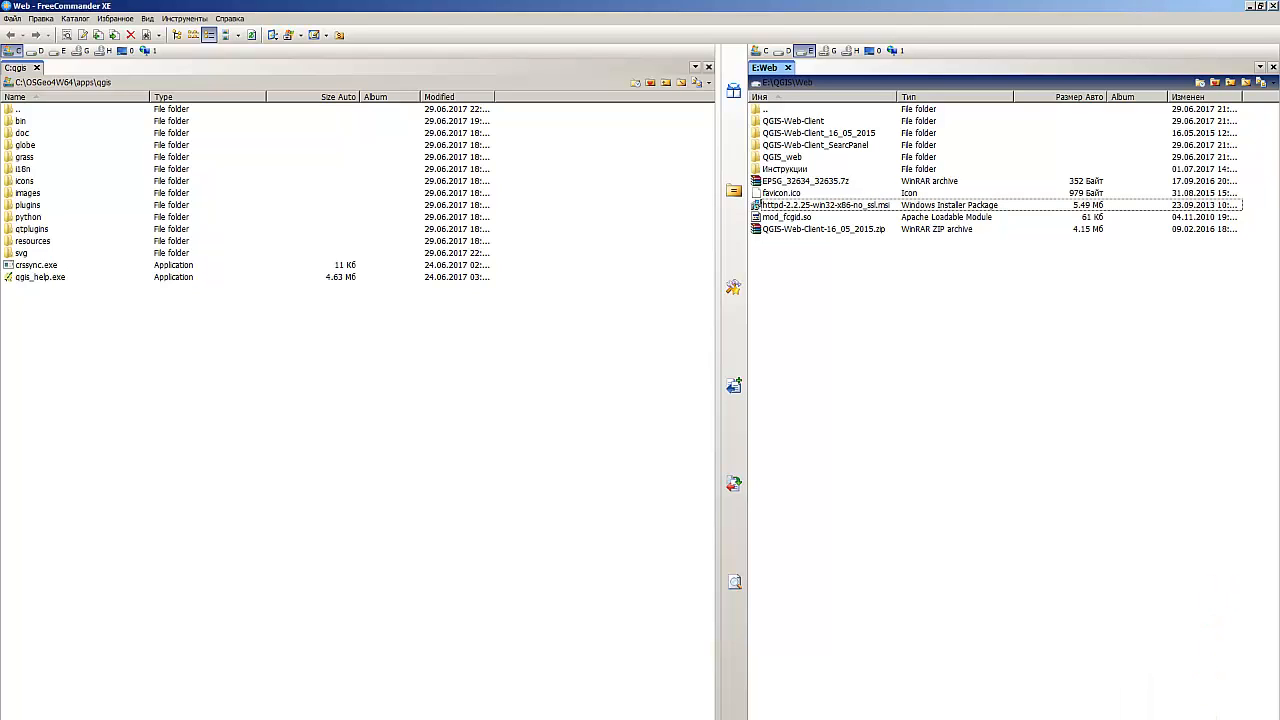
pyautogui.click(1163, 719)
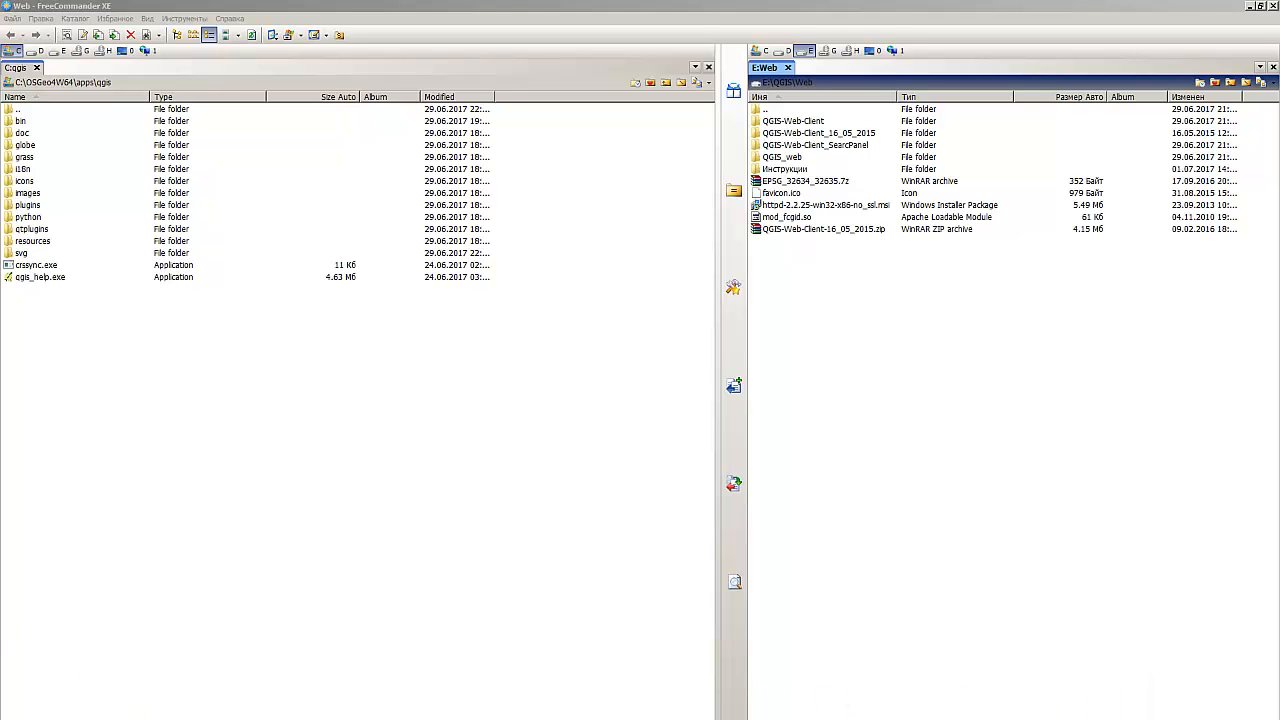
# Step: Switch to Firefox, load localhost to test the Apache server, and close the browser
pyautogui.moveTo(0, 228); pyautogui.dragTo(765, 4)
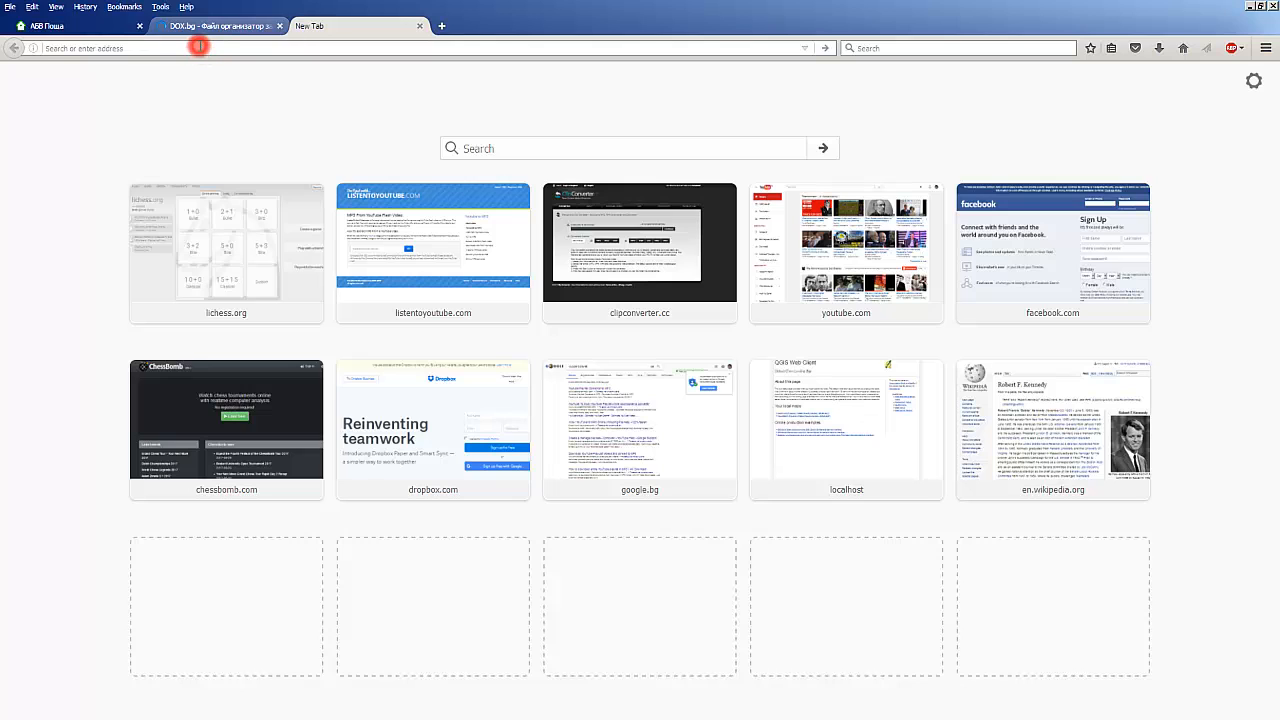
pyautogui.write('localhost/')
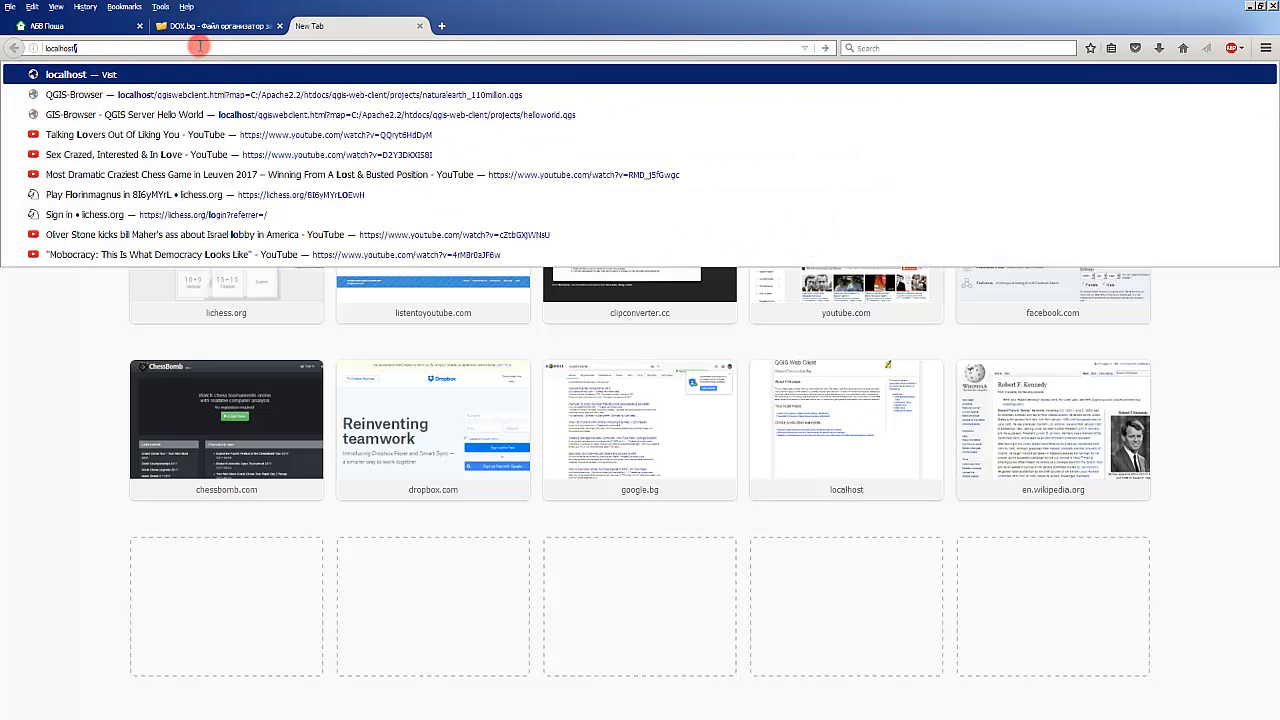
pyautogui.press('Return')
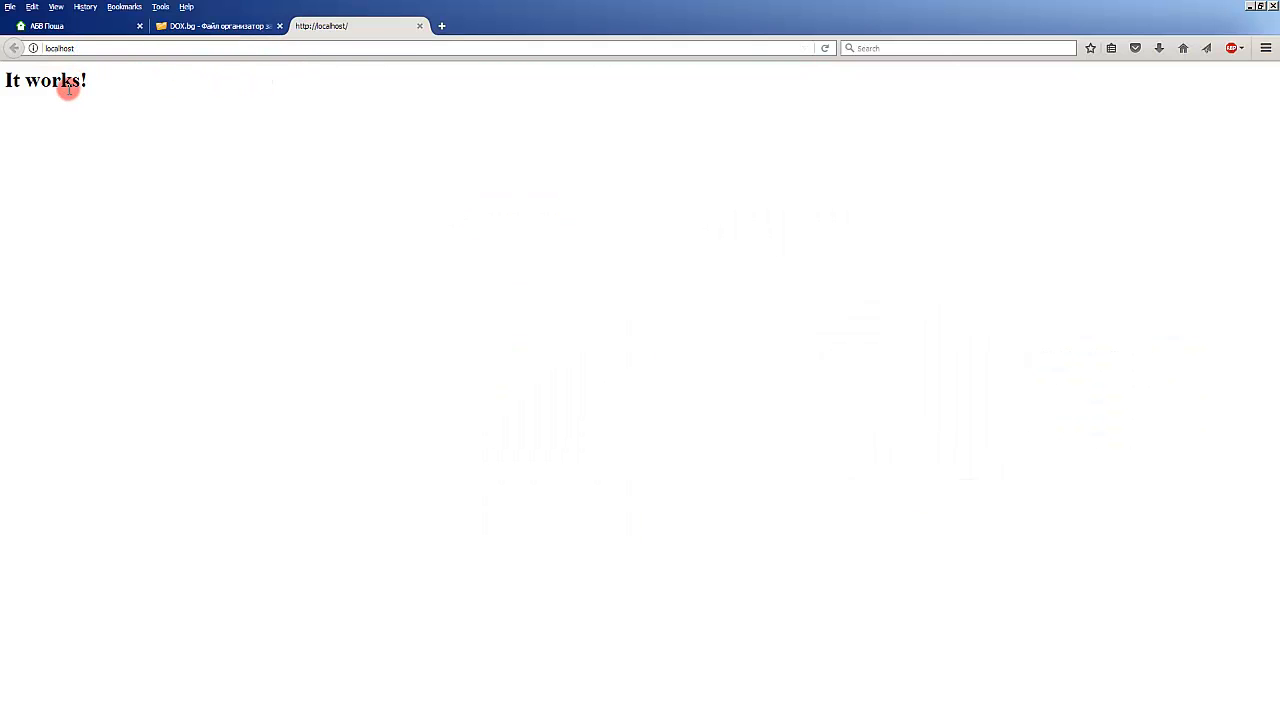
pyautogui.moveTo(97, 81); pyautogui.dragTo(112, 116)
pyautogui.click(1250, 6)
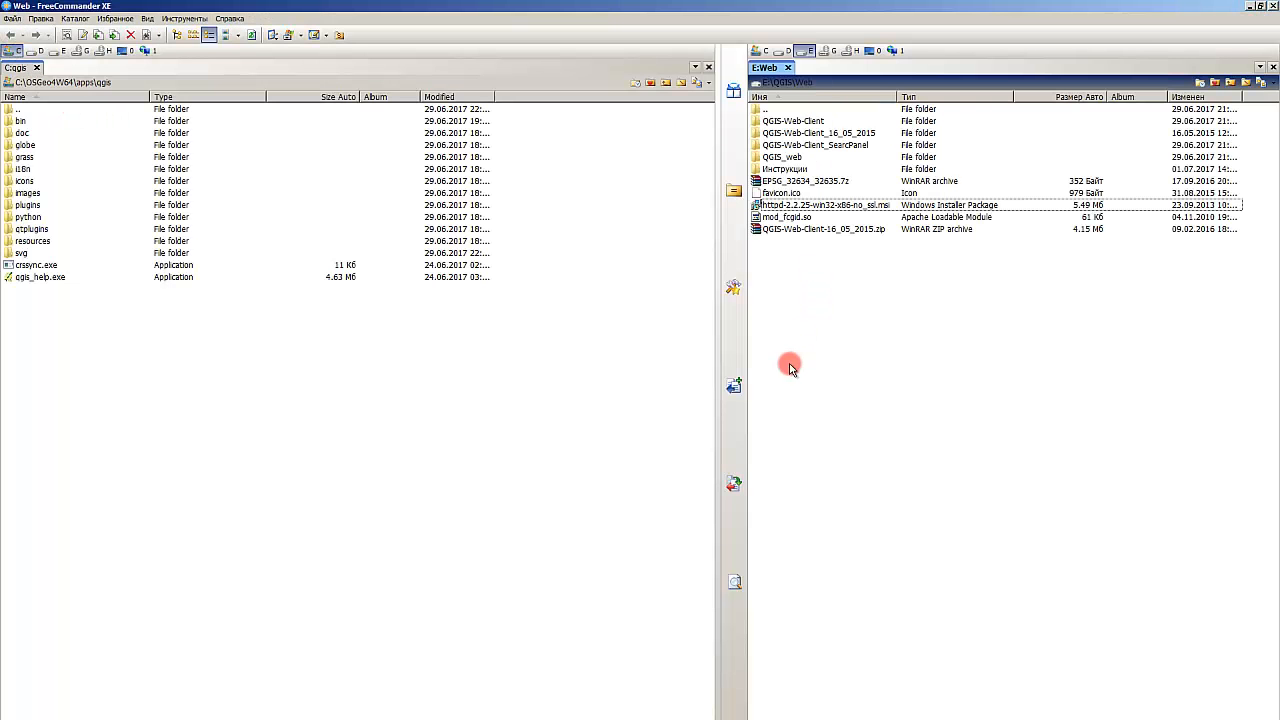
# Step: Select the mod_fcgid.so module in the web folder and browse to the C:\Apache2.2 installation folder
pyautogui.click(594, 394)
pyautogui.click(909, 291)
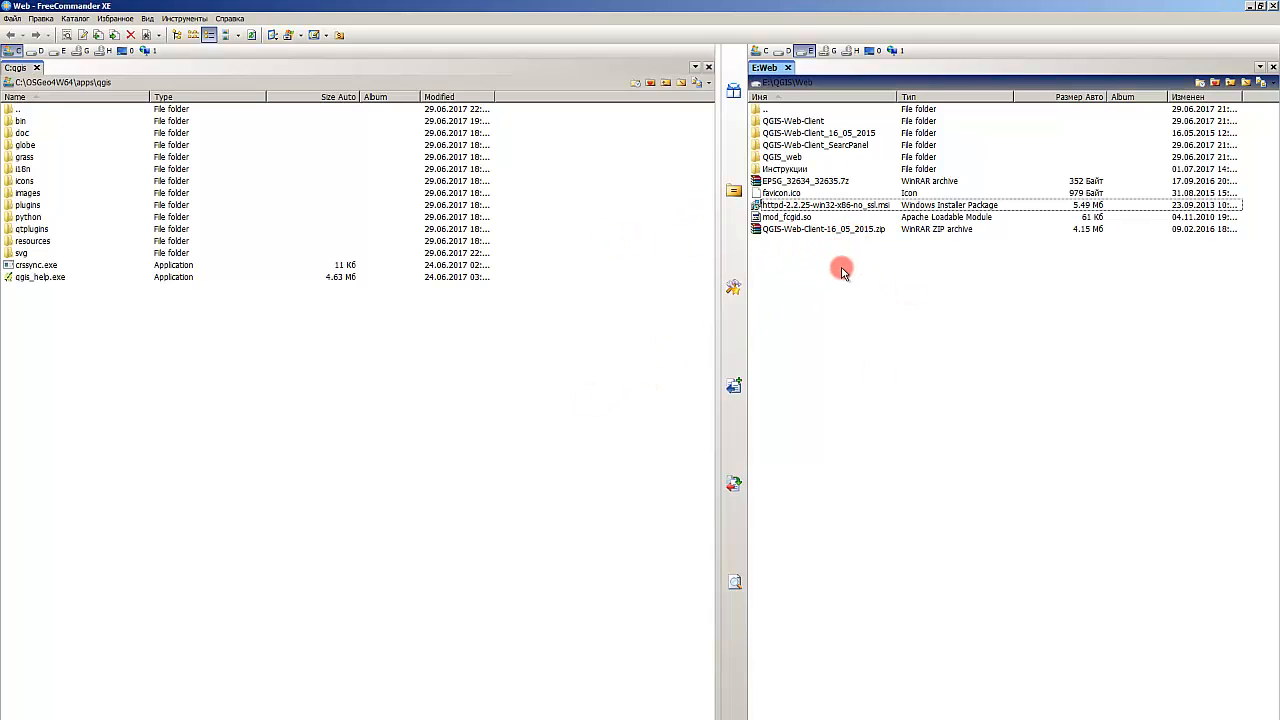
pyautogui.click(813, 219)
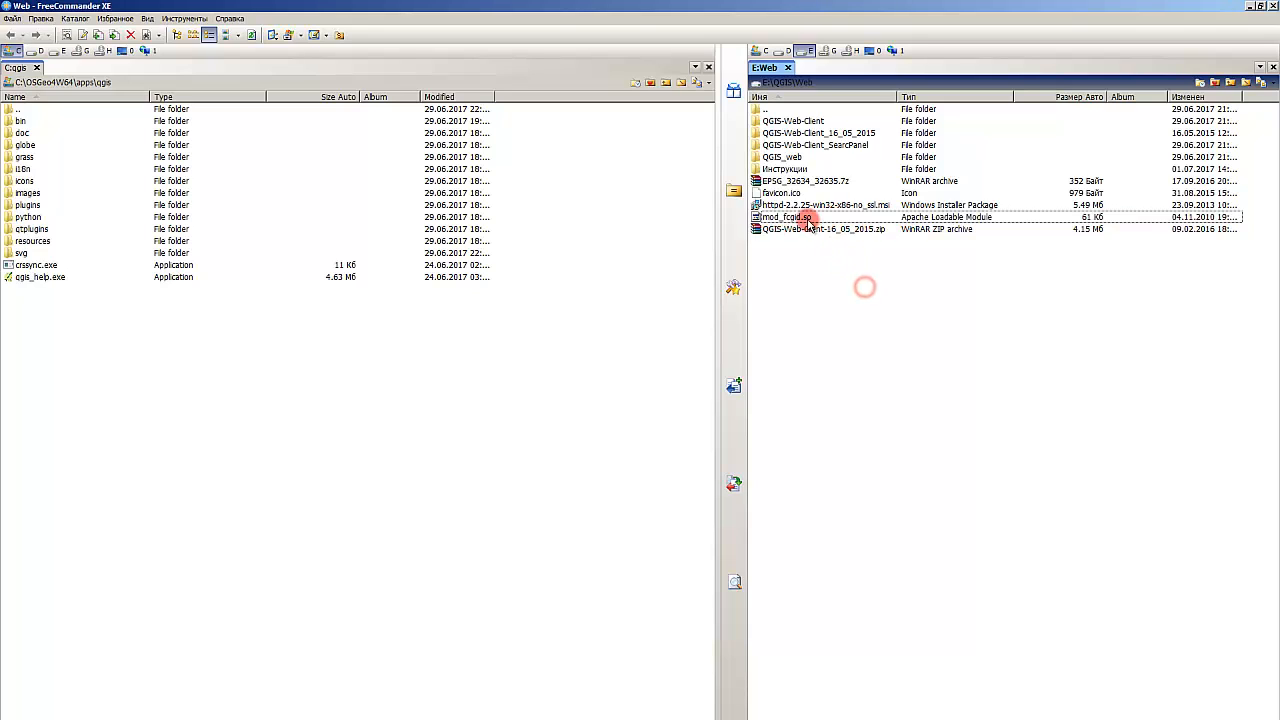
pyautogui.click(806, 219)
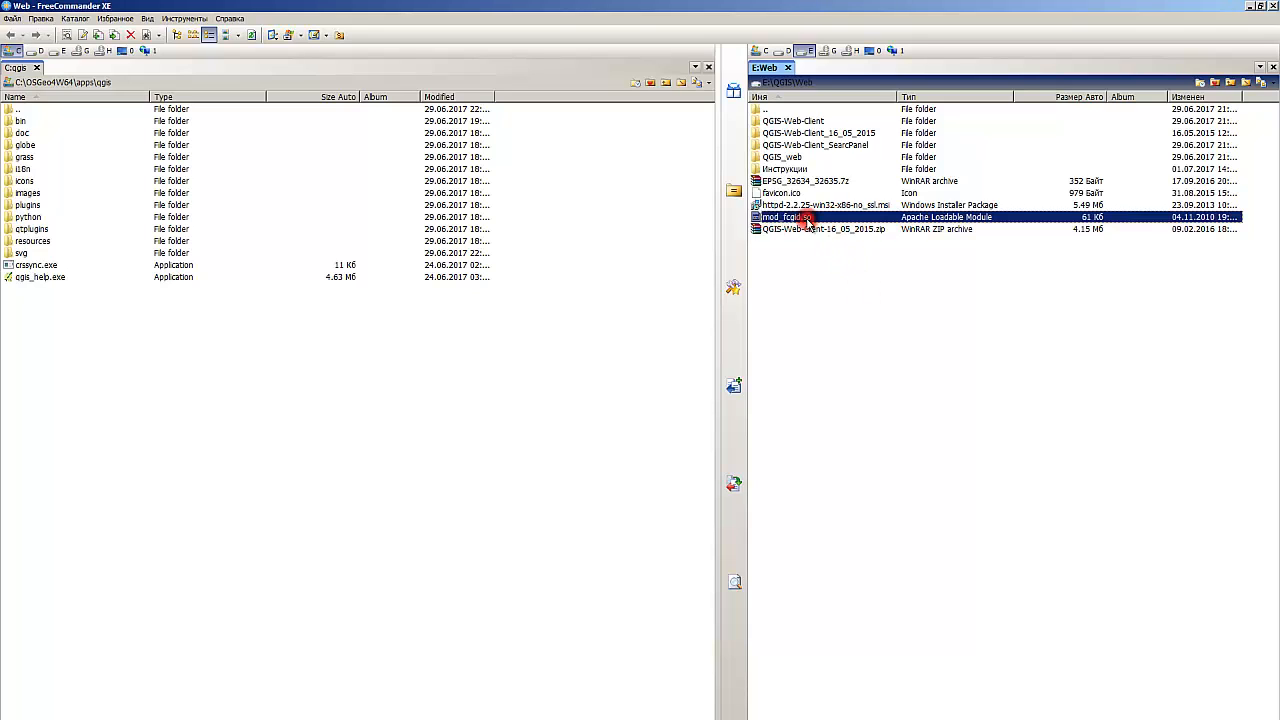
pyautogui.click(839, 287)
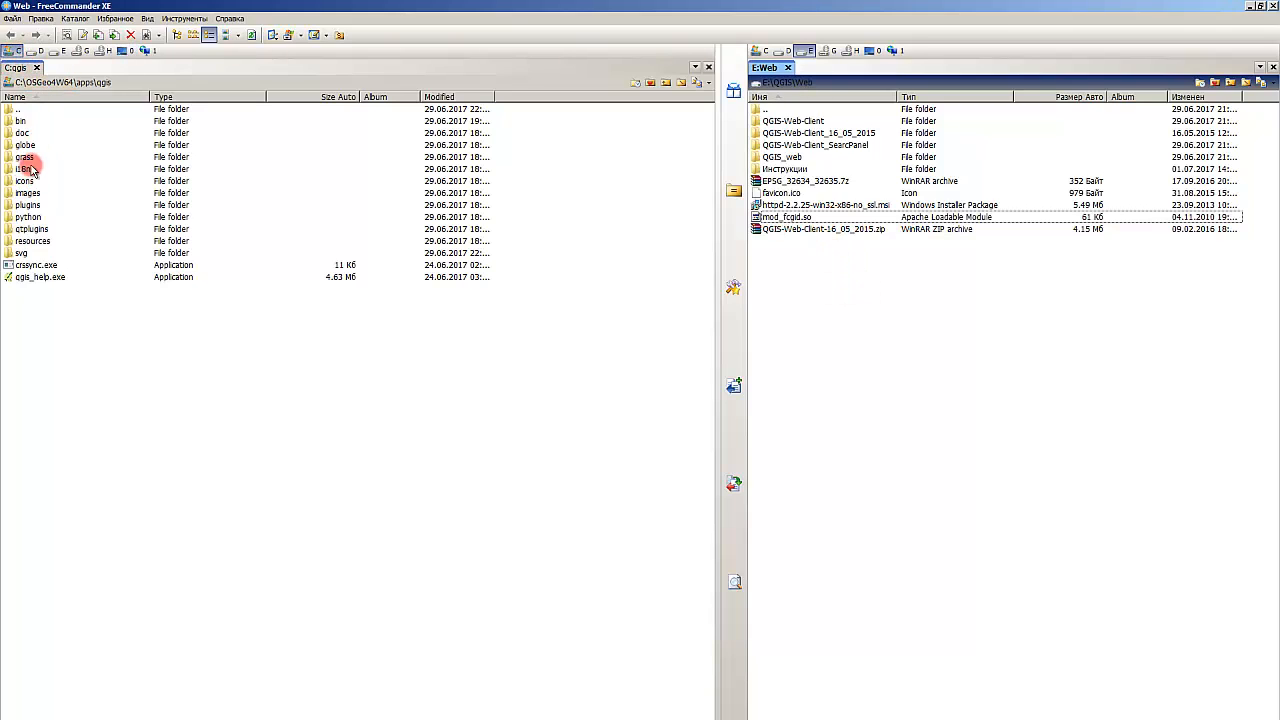
pyautogui.click(21, 83)
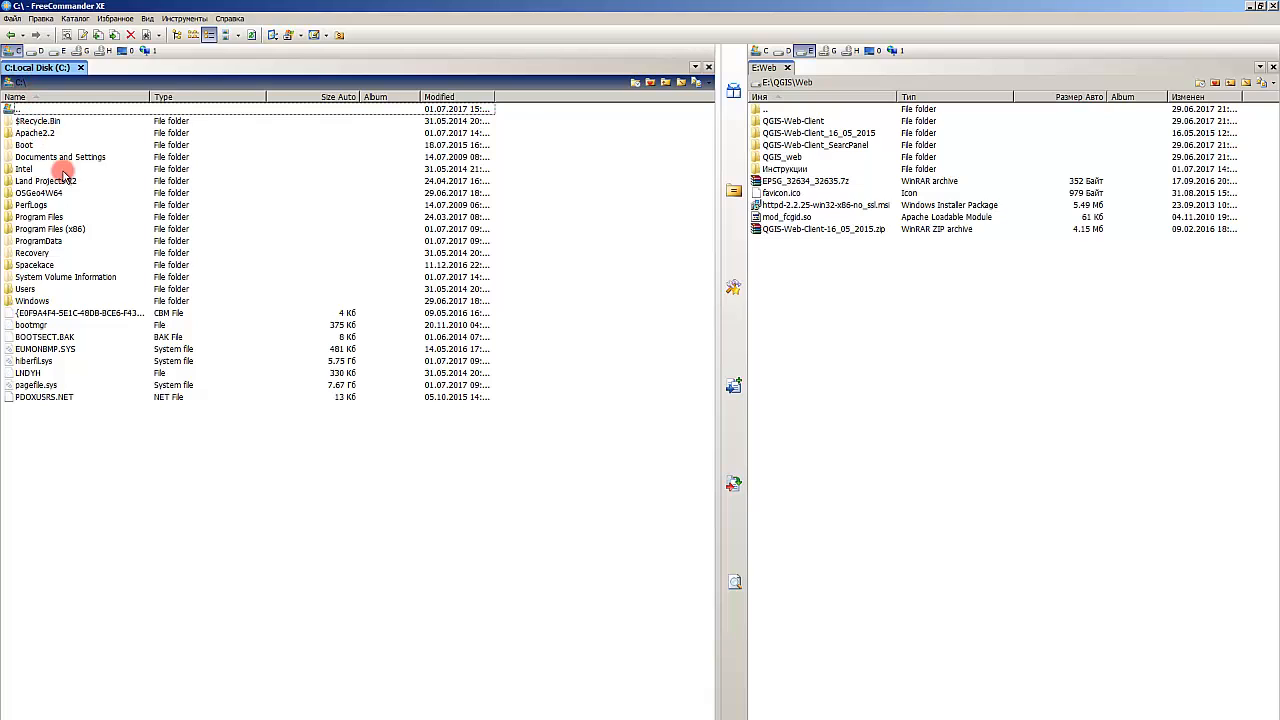
pyautogui.doubleClick(38, 132)
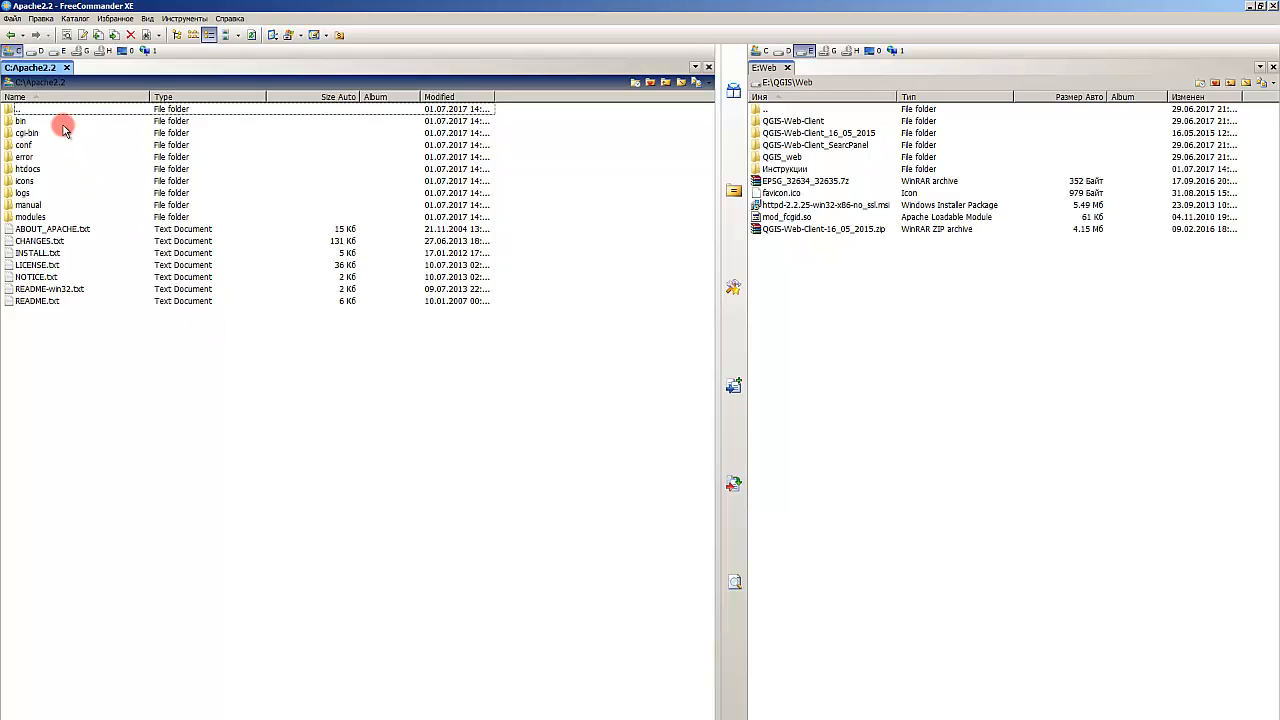
pyautogui.click(20, 83)
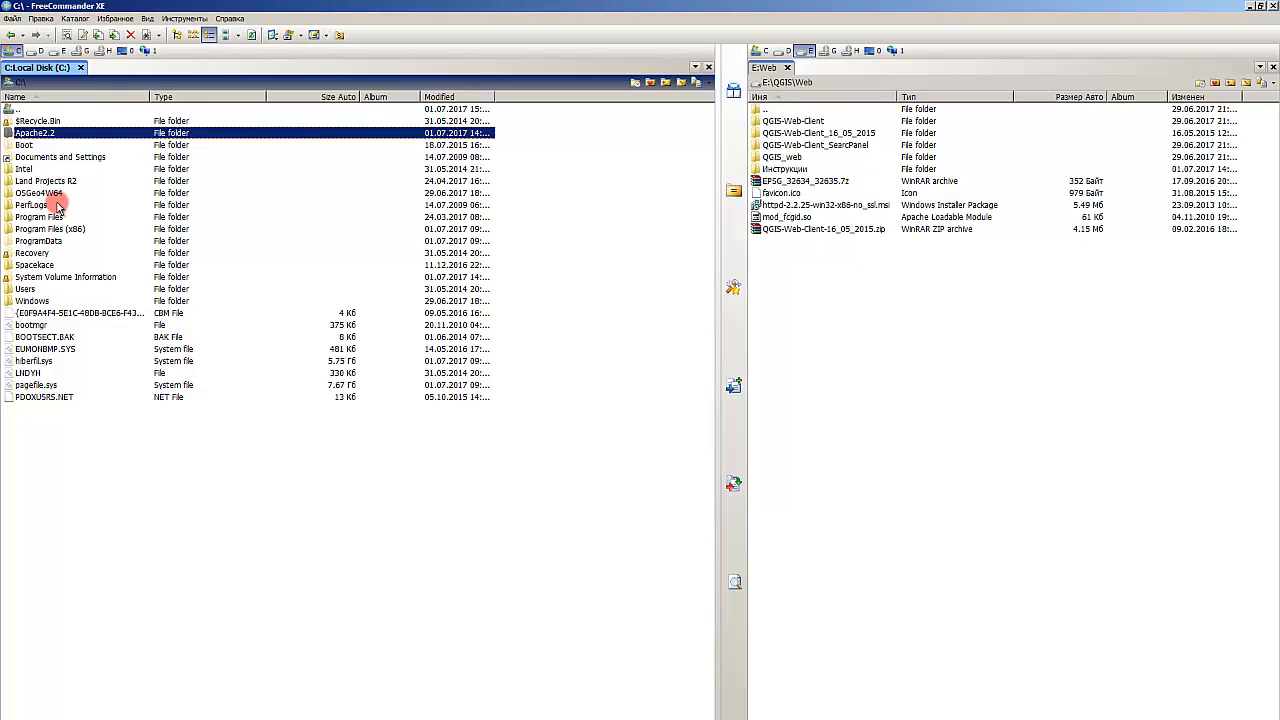
# Step: Open the C:\OSGeo4W64\apps\qgis\bin folder
pyautogui.click(93, 217)
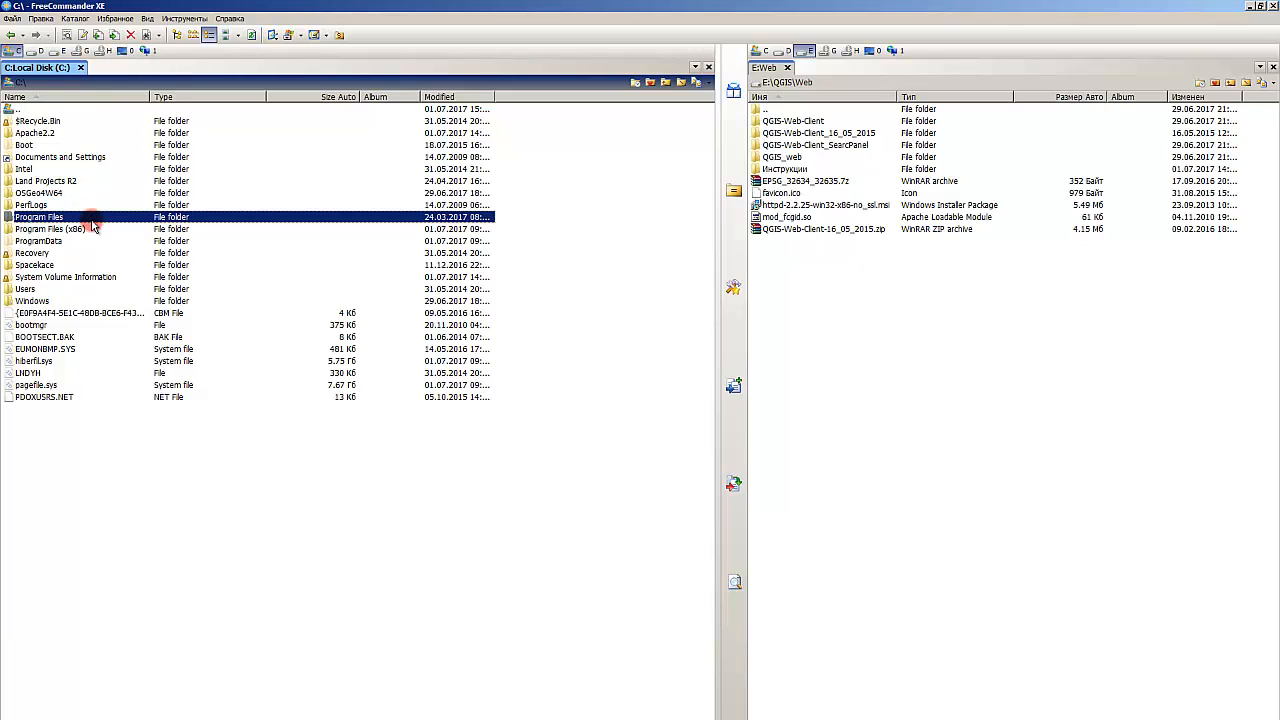
pyautogui.click(55, 136)
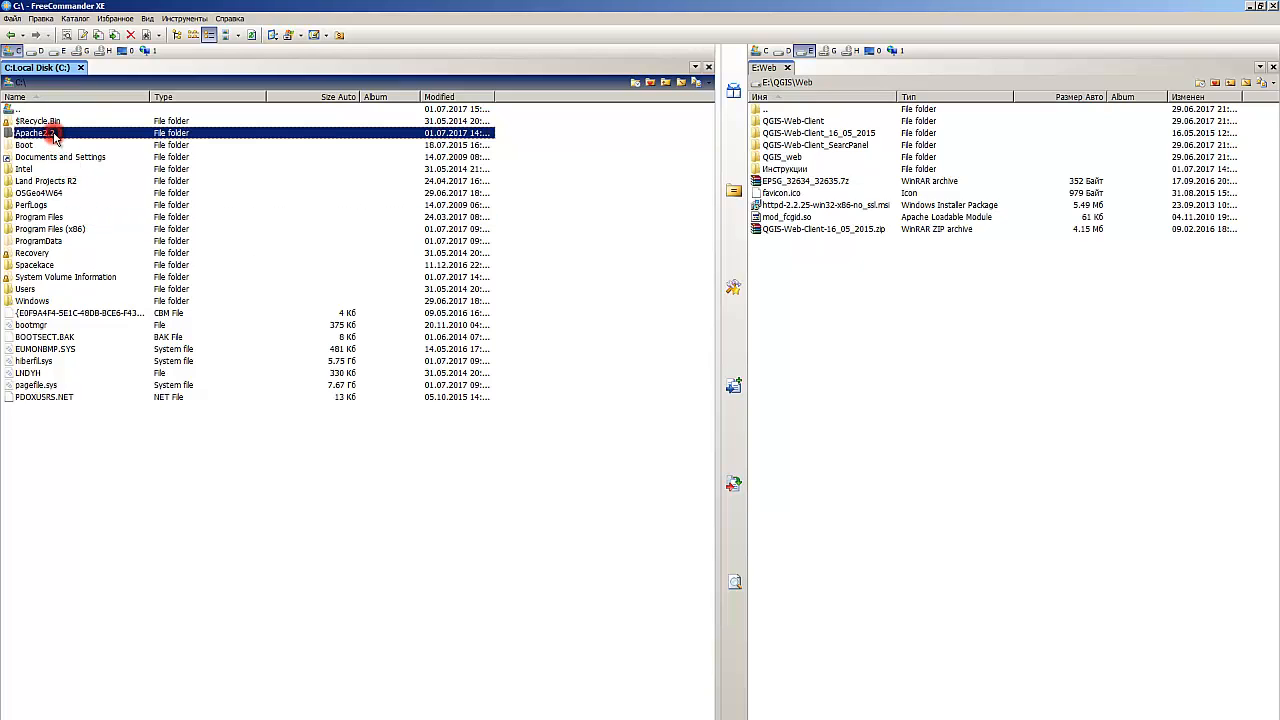
pyautogui.click(58, 218)
pyautogui.click(58, 193)
pyautogui.click(48, 205)
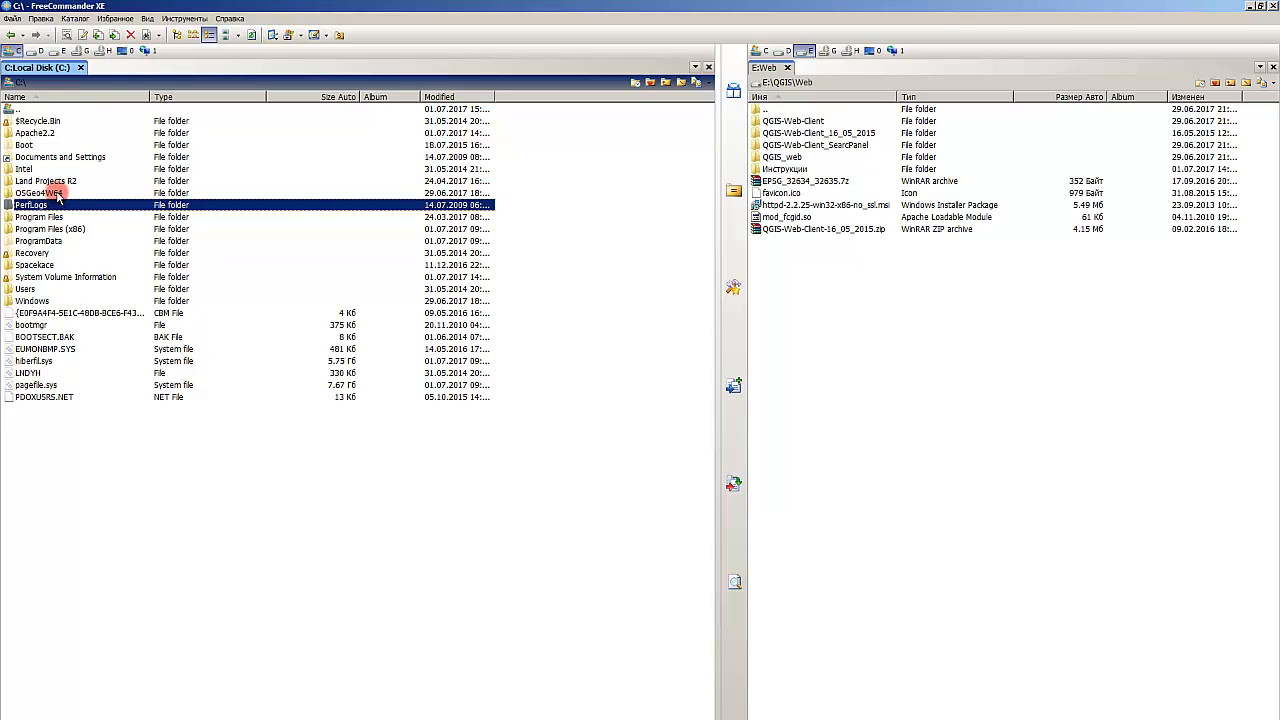
pyautogui.click(57, 193)
pyautogui.doubleClick(57, 193)
pyautogui.click(50, 132)
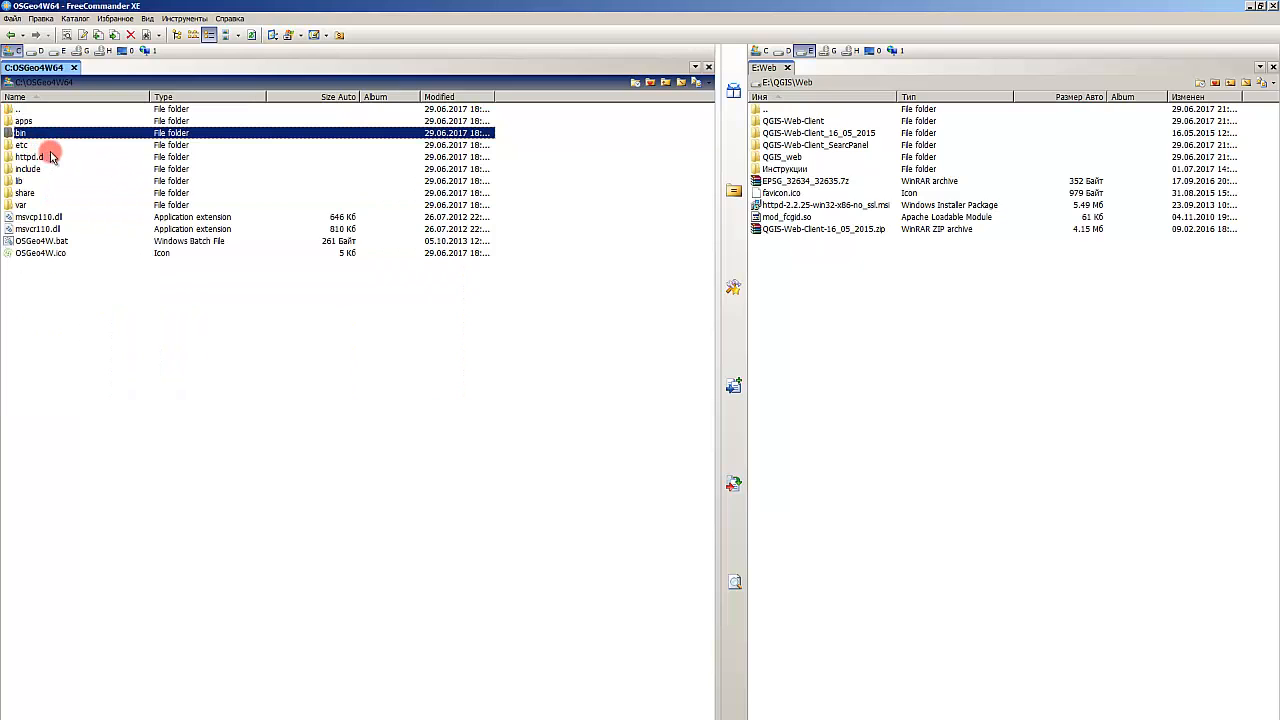
pyautogui.doubleClick(40, 122)
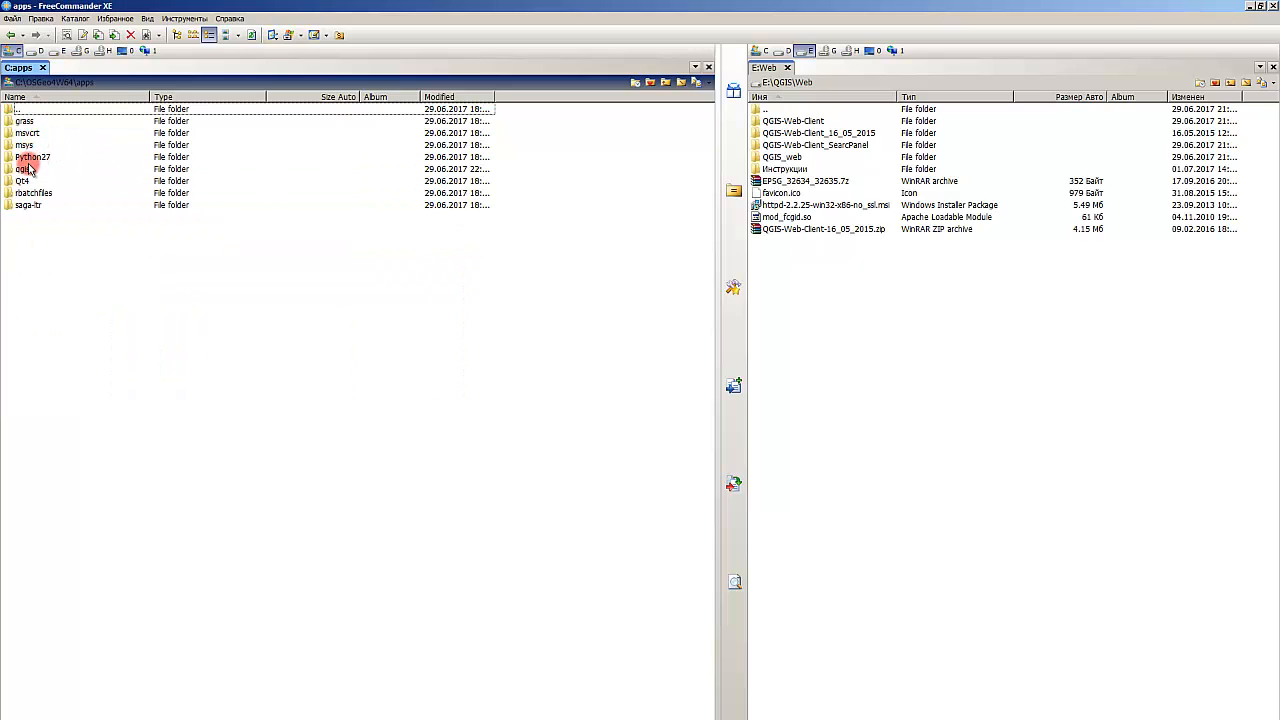
pyautogui.click(30, 170)
pyautogui.doubleClick(30, 170)
pyautogui.doubleClick(40, 121)
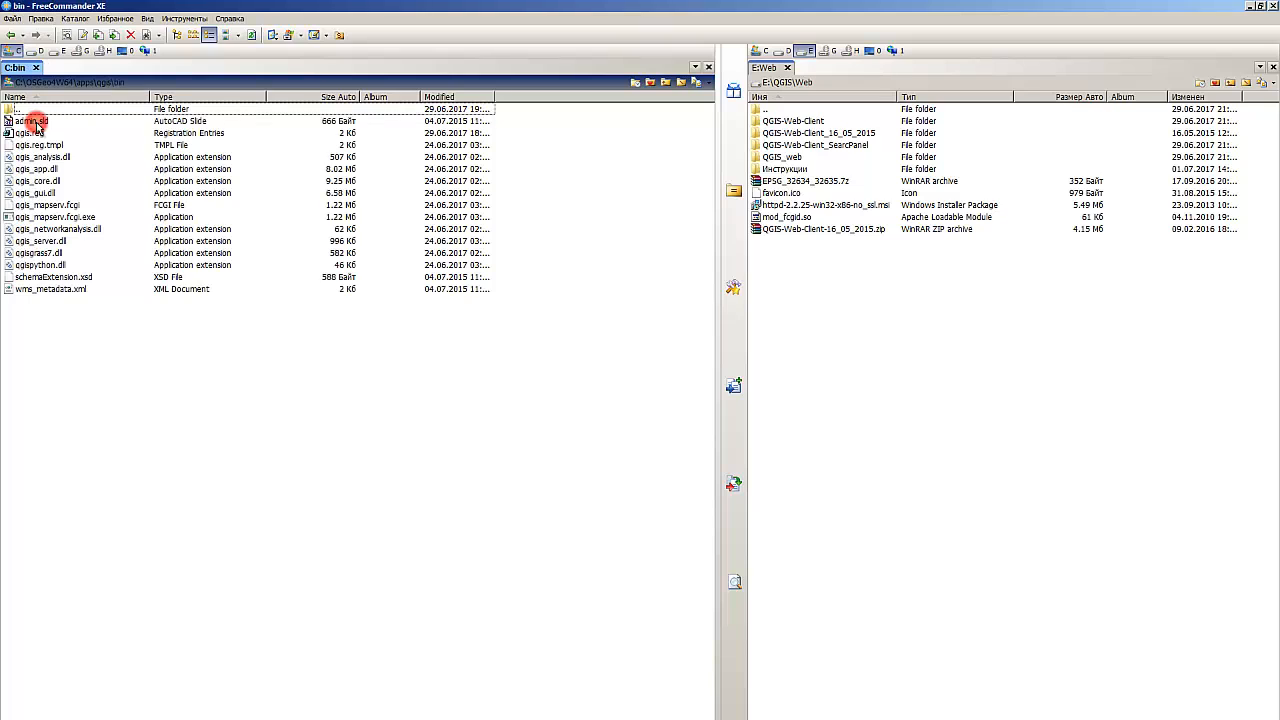
# Step: Paste a copy of qgis_mapserv.fcgi.exe into the bin folder and delete that copy again
pyautogui.click(64, 206)
pyautogui.click(70, 218)
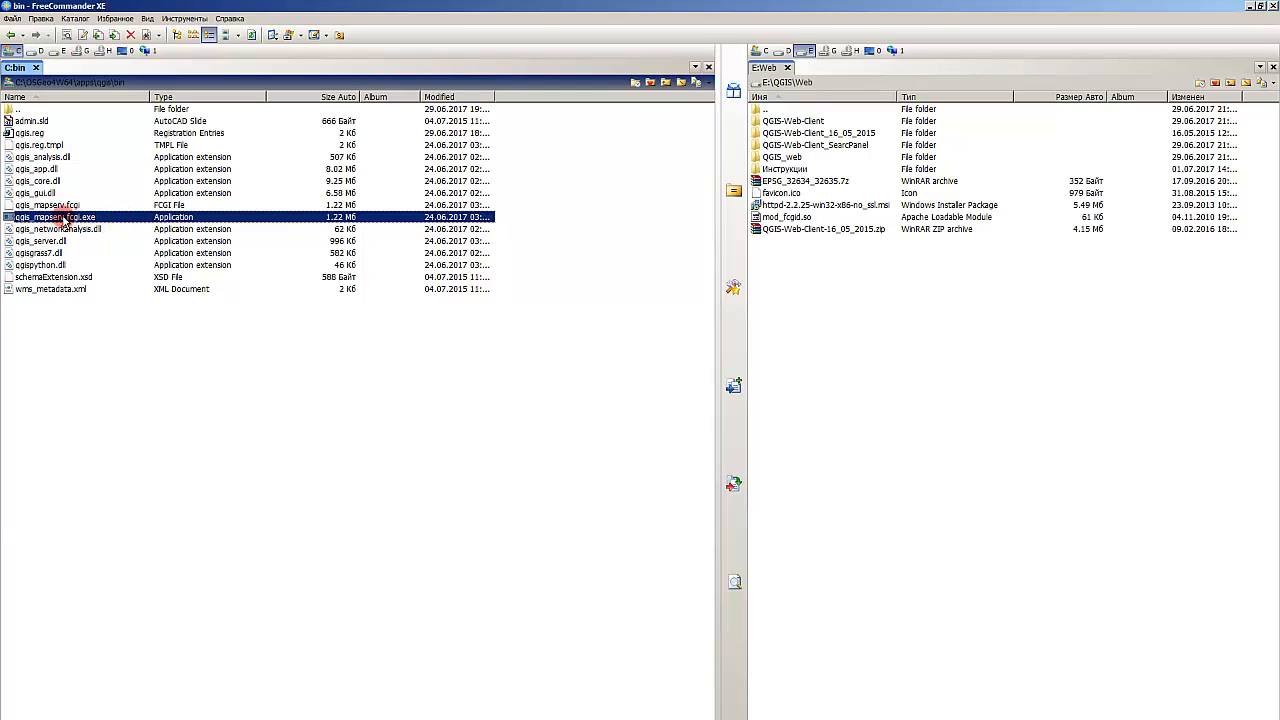
pyautogui.click(136, 348)
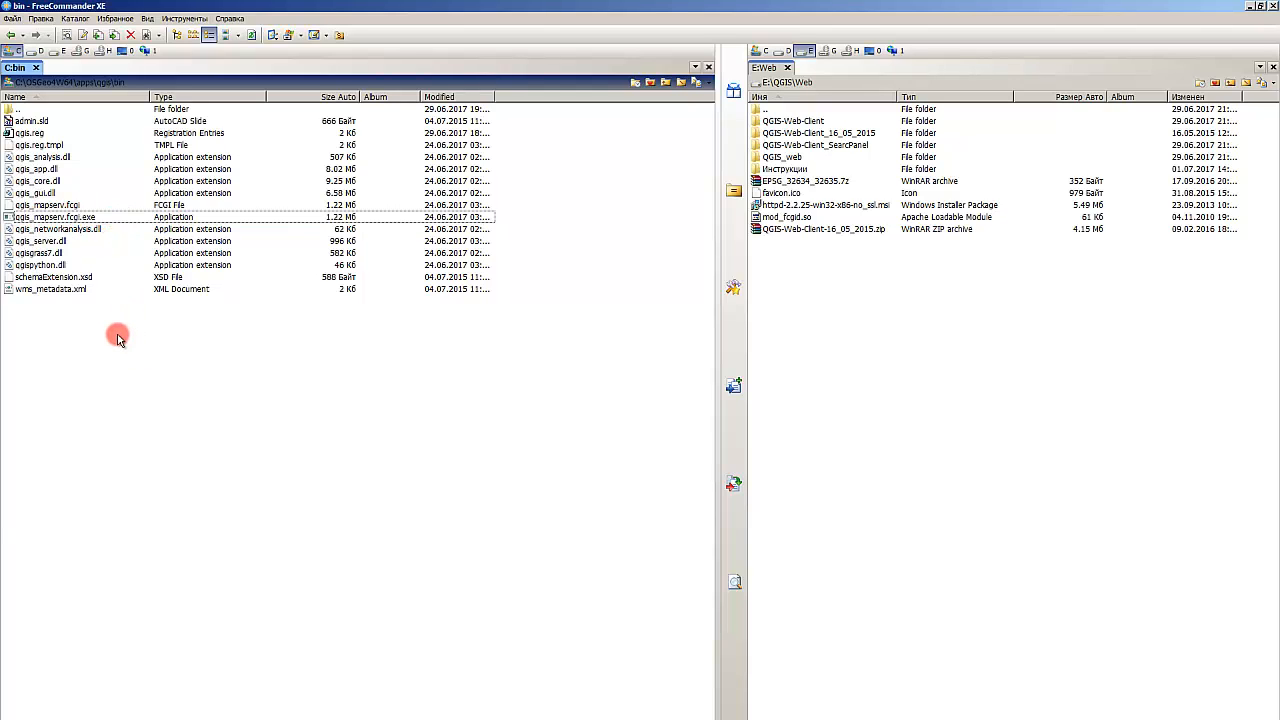
pyautogui.hotkey('ctrl', 'v')
pyautogui.click(105, 217)
pyautogui.click(106, 217)
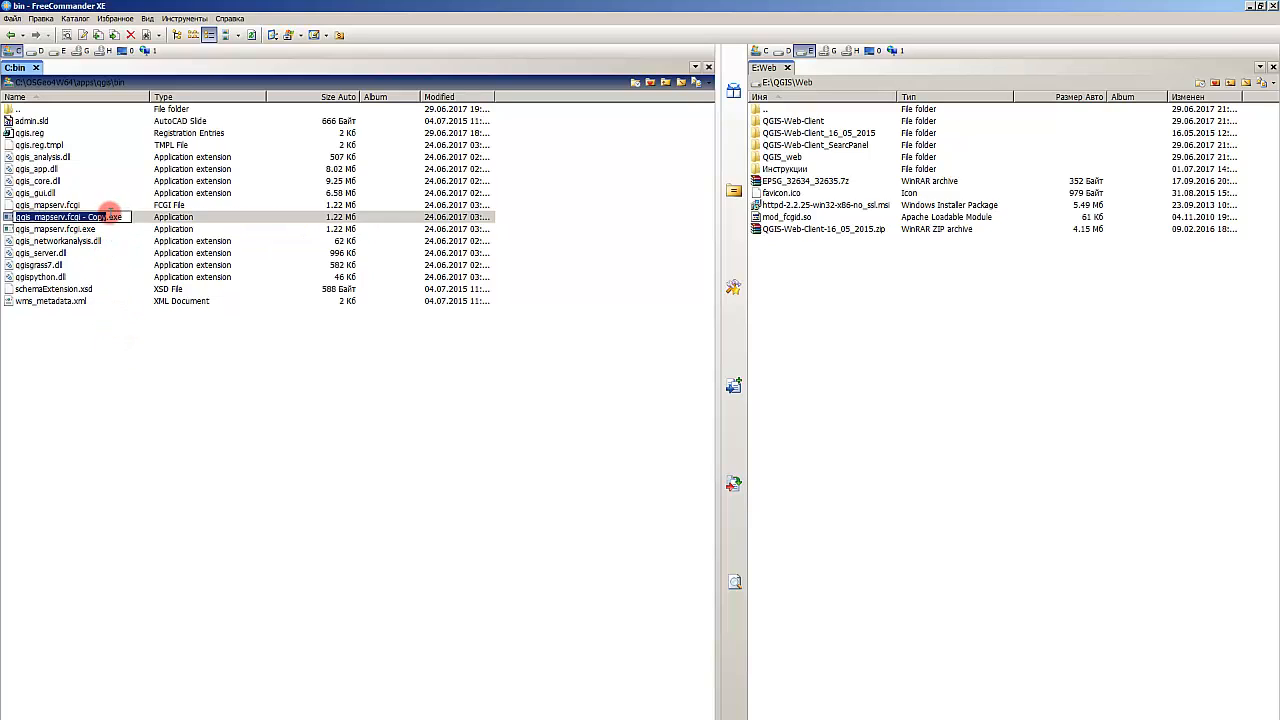
pyautogui.moveTo(122, 217); pyautogui.dragTo(80, 217)
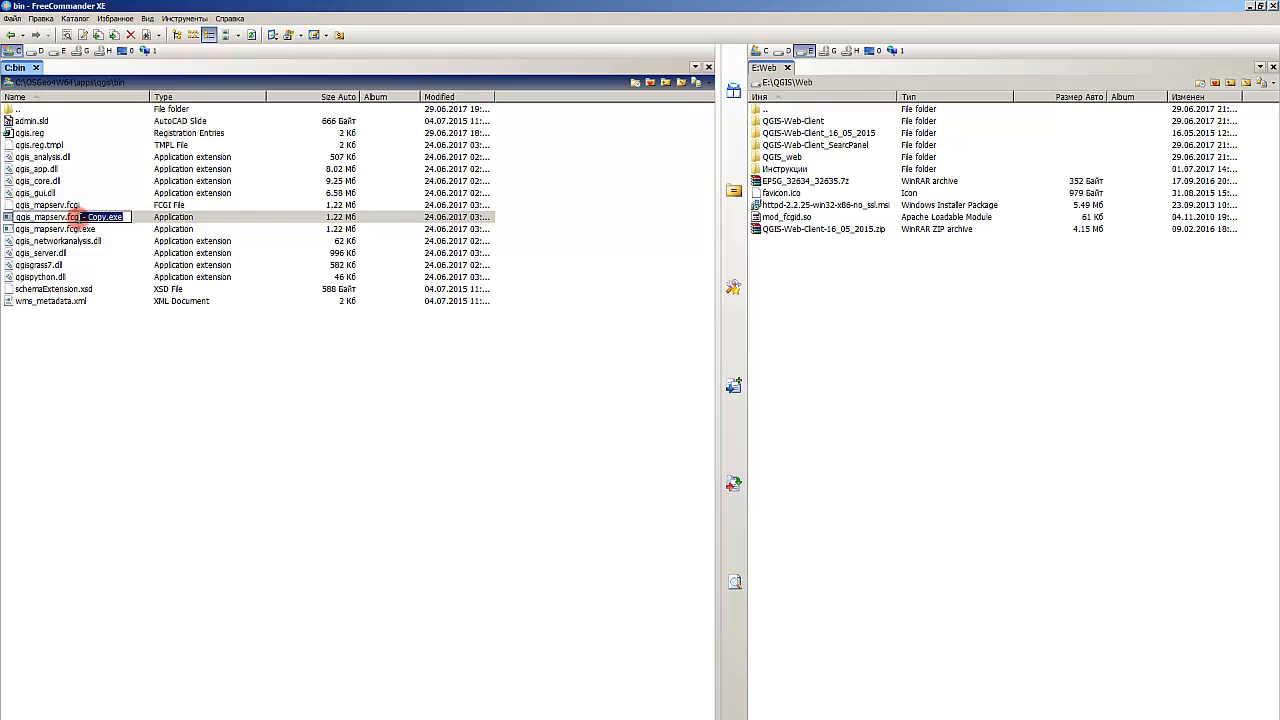
pyautogui.click(117, 310)
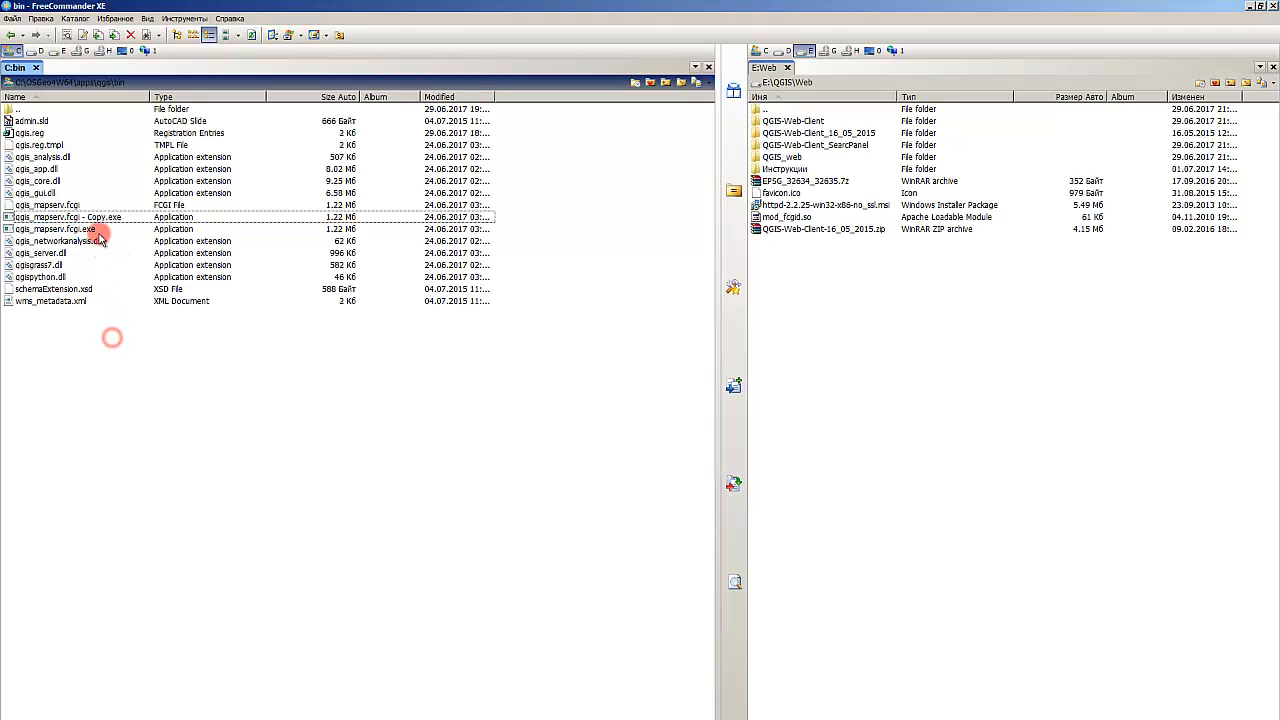
pyautogui.click(105, 222)
pyautogui.press('Delete')
pyautogui.press('Return')
# Step: Examine the qgis_mapserv.fcgi files in the bin folder
pyautogui.click(76, 206)
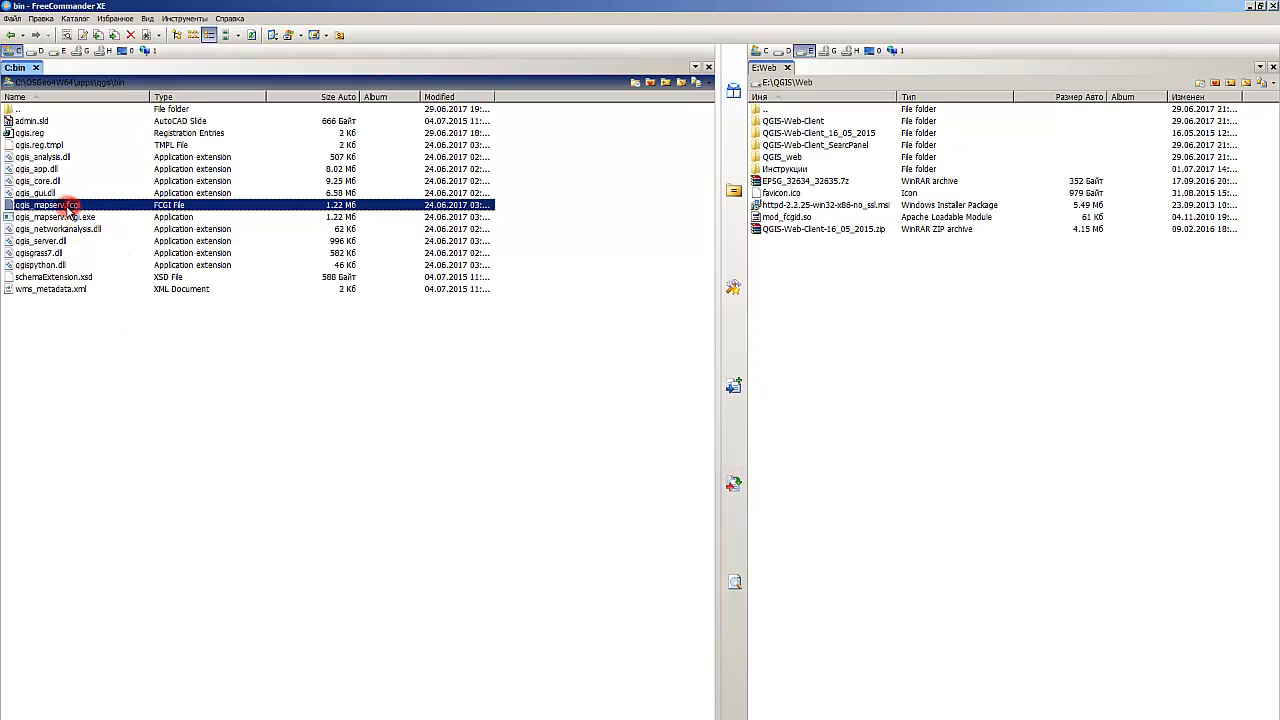
pyautogui.click(64, 217)
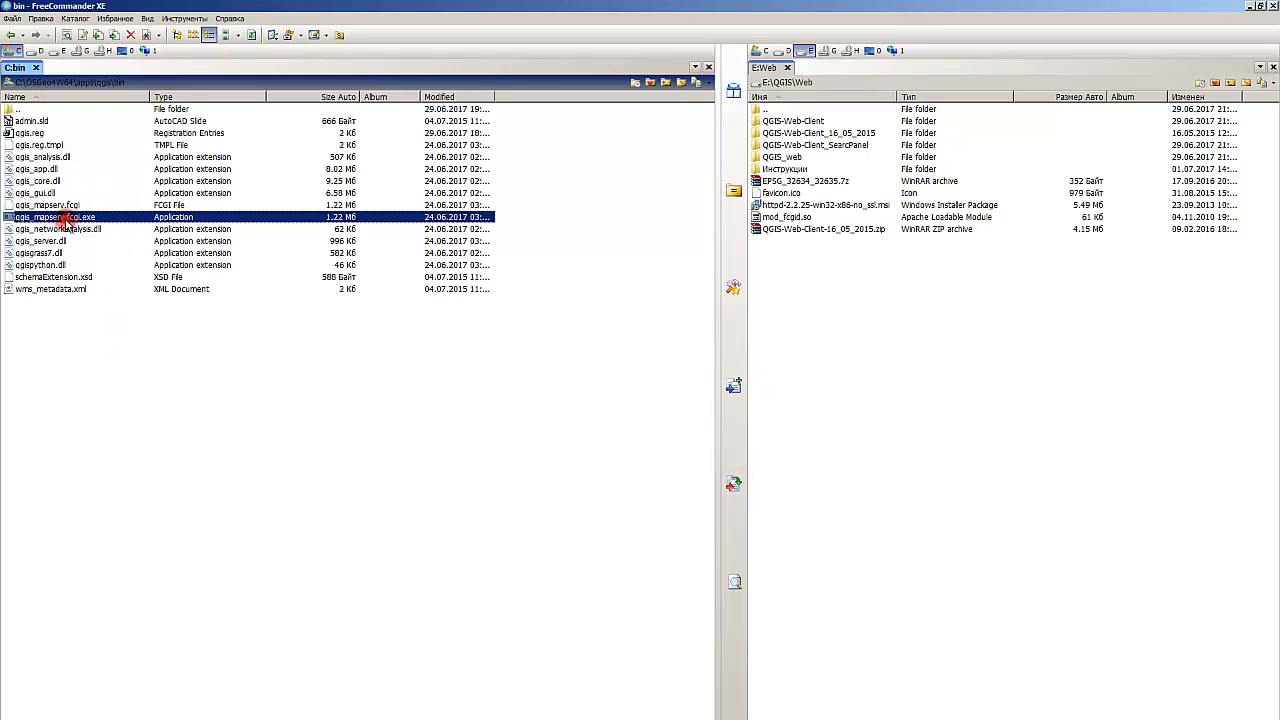
pyautogui.click(29, 110)
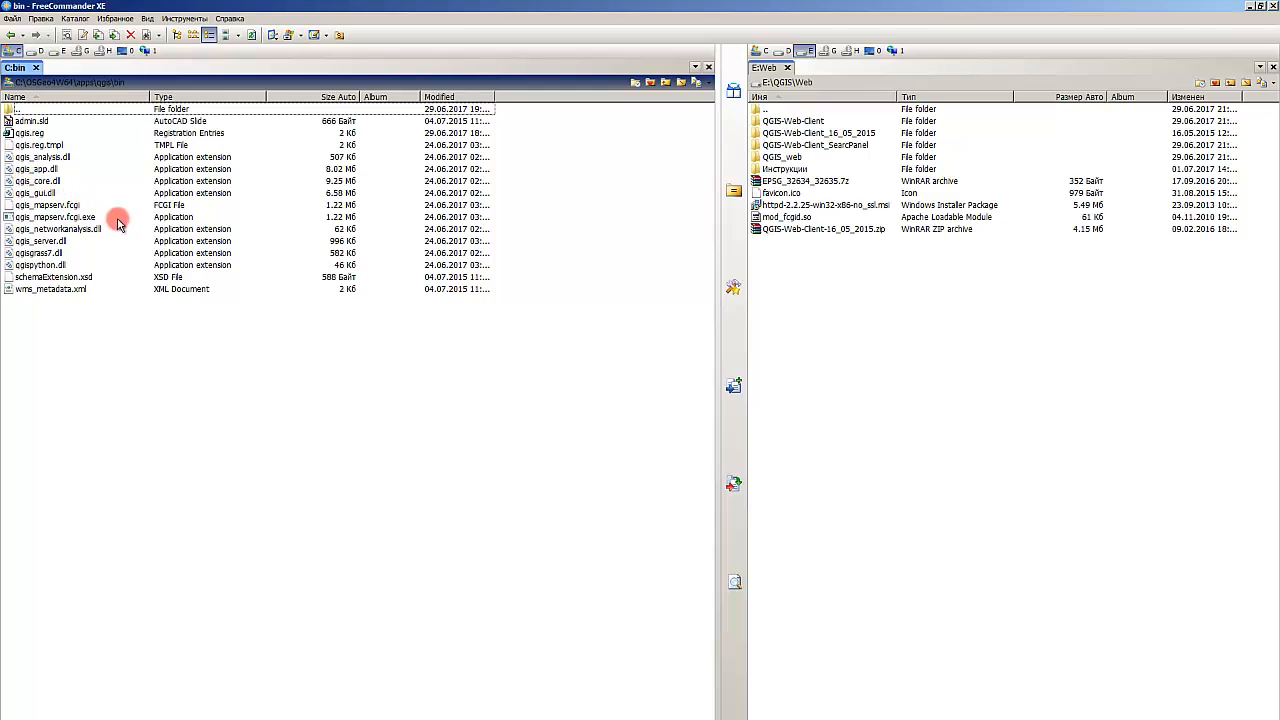
pyautogui.click(192, 291)
pyautogui.click(145, 338)
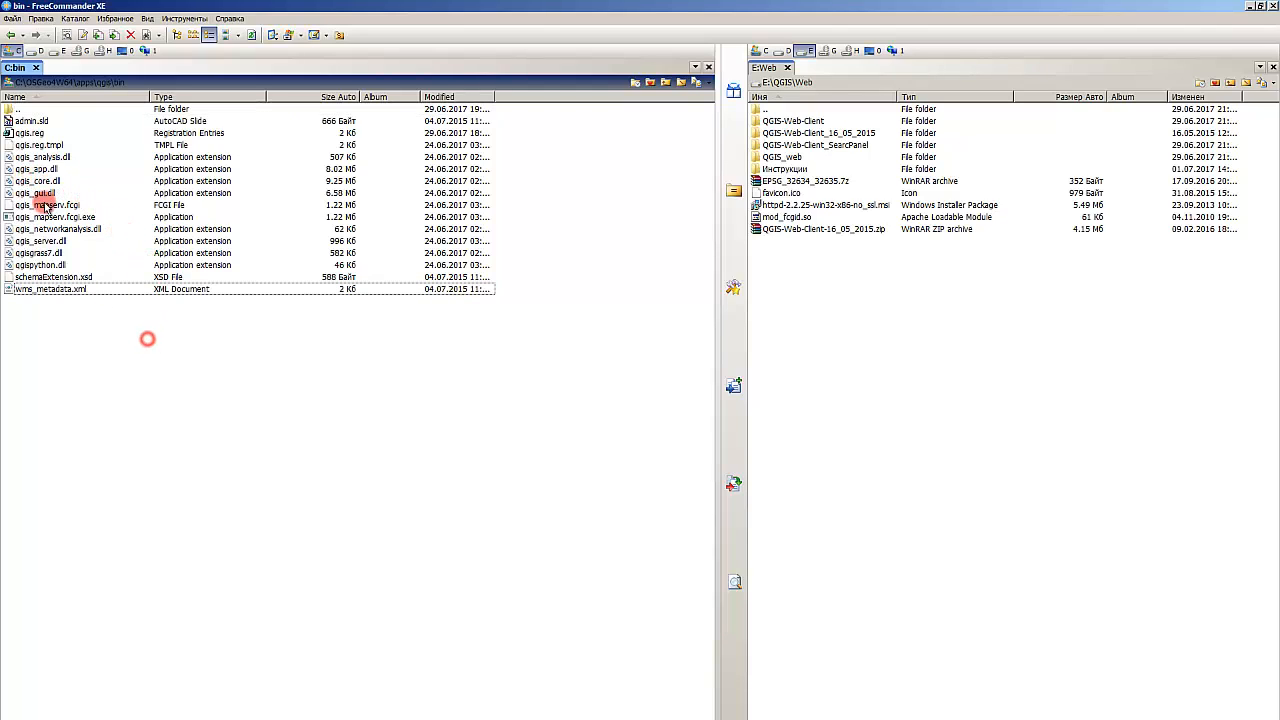
pyautogui.click(18, 110)
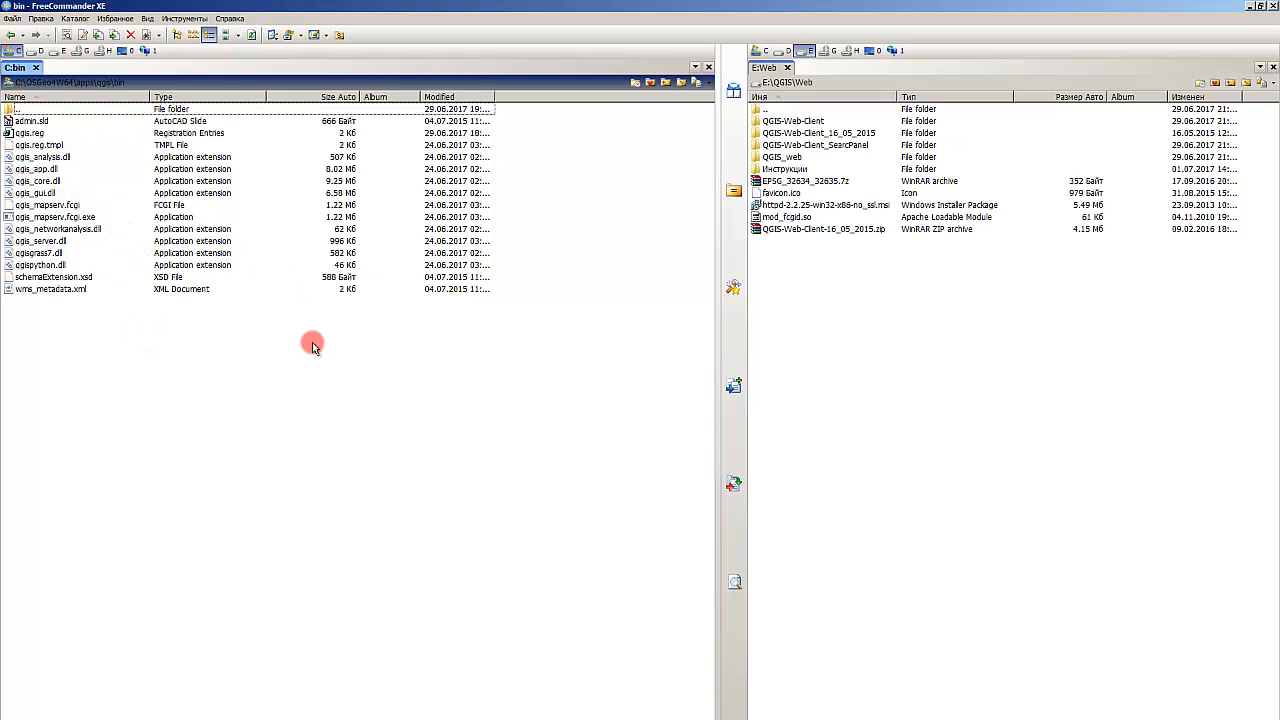
# Step: Browse the contents of the QGIS-Web-Client_16_05_2015 folder in the E:\QGIS\Web folder
pyautogui.click(848, 133)
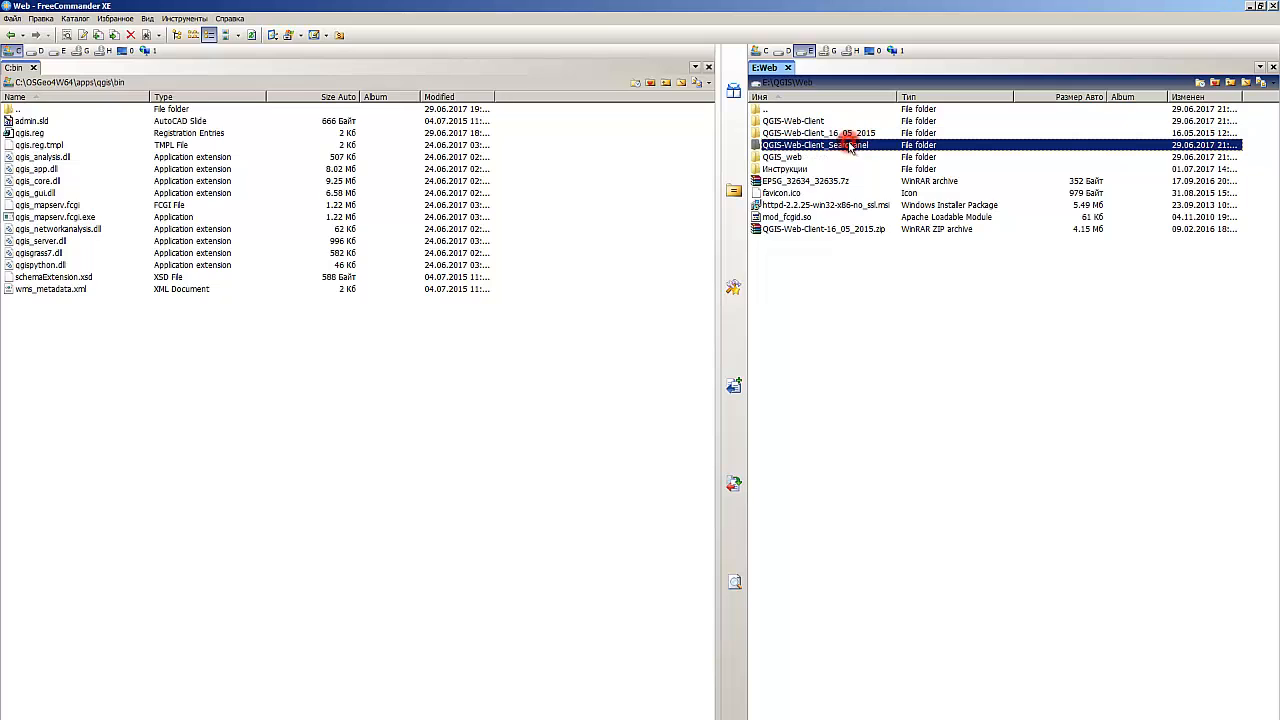
pyautogui.doubleClick(840, 130)
pyautogui.click(822, 157)
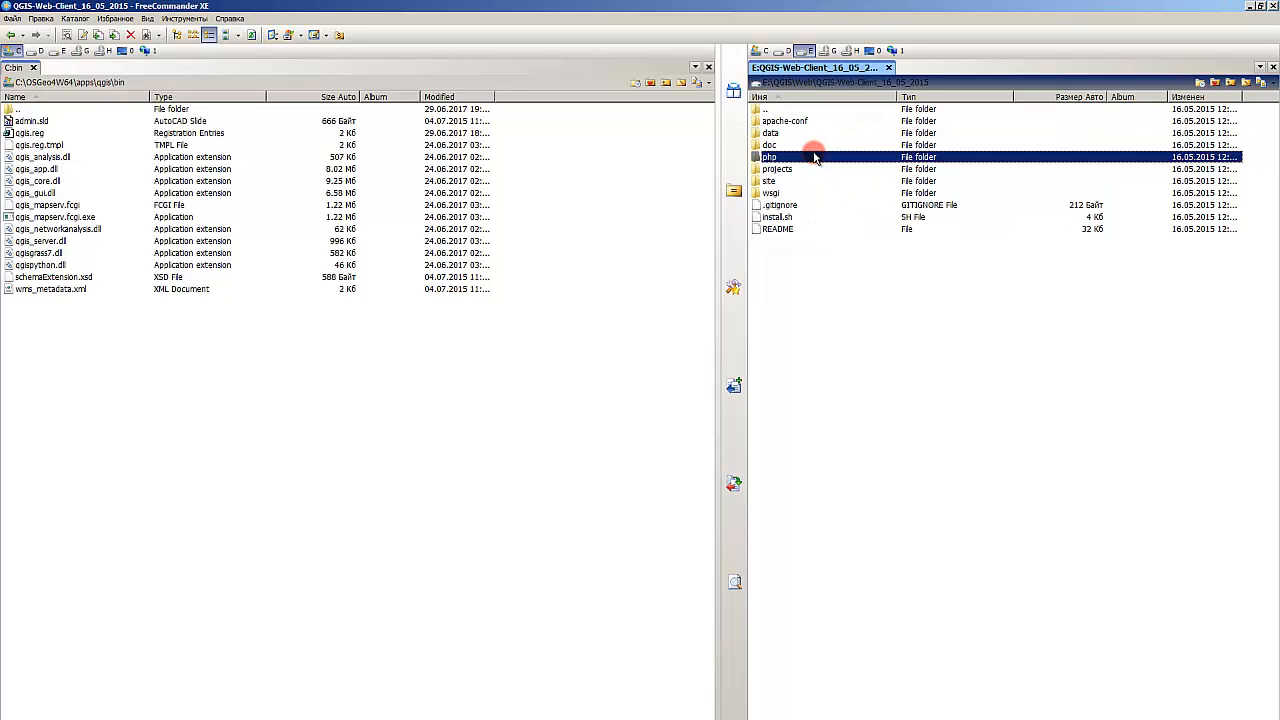
pyautogui.doubleClick(866, 309)
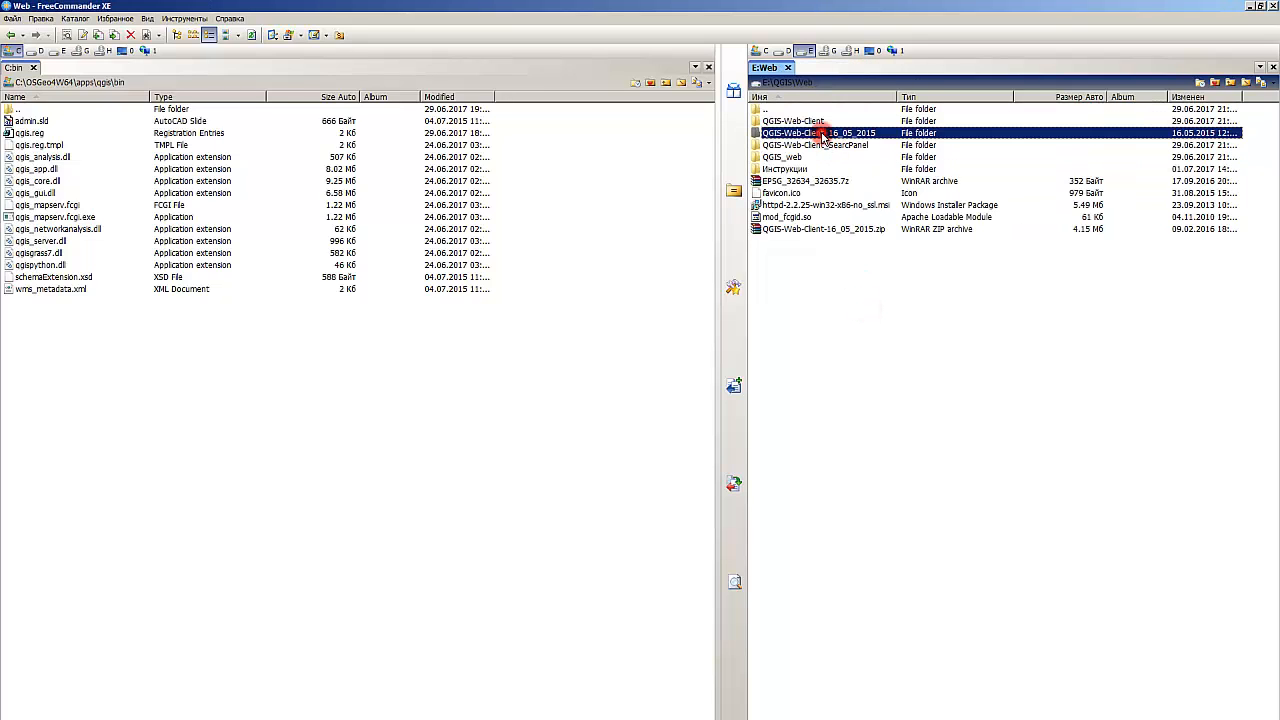
pyautogui.click(806, 194)
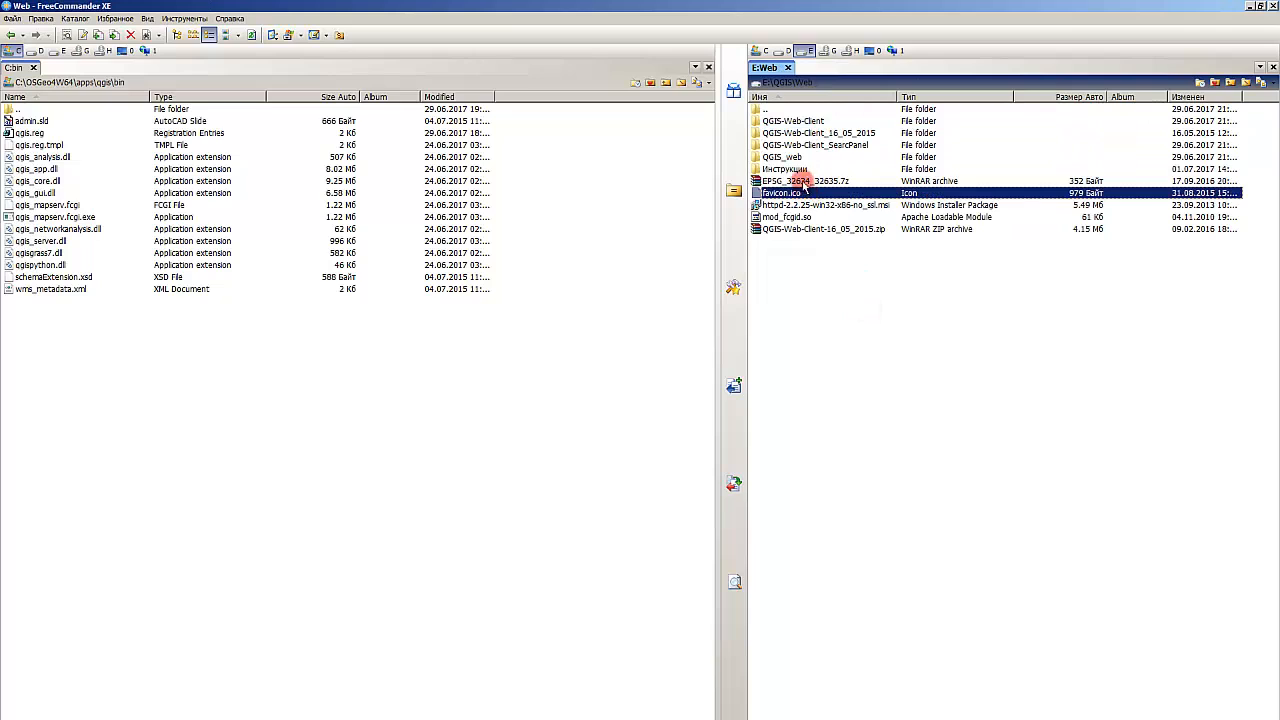
pyautogui.click(836, 134)
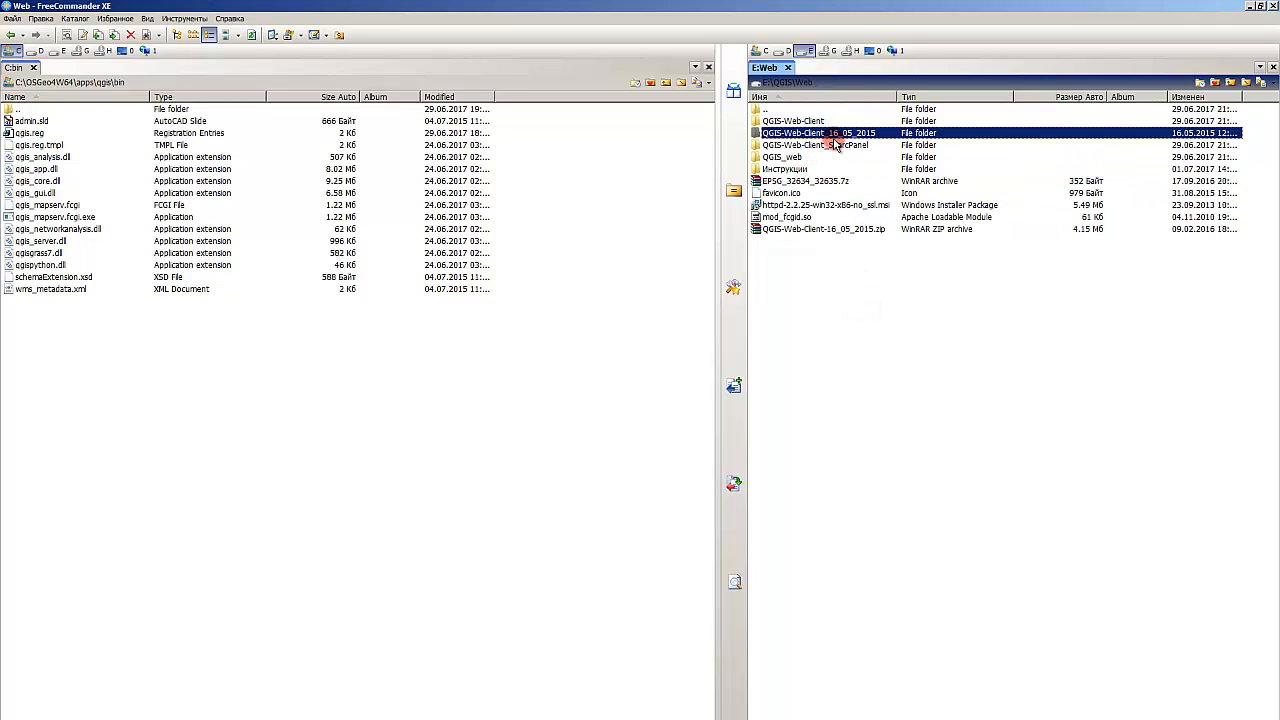
pyautogui.click(832, 158)
# Step: Rename the QGIS-Web-Client_16_05_2015 folder in C:\Apache2.2\htdocs to QGIS-Web-Client
pyautogui.click(309, 451)
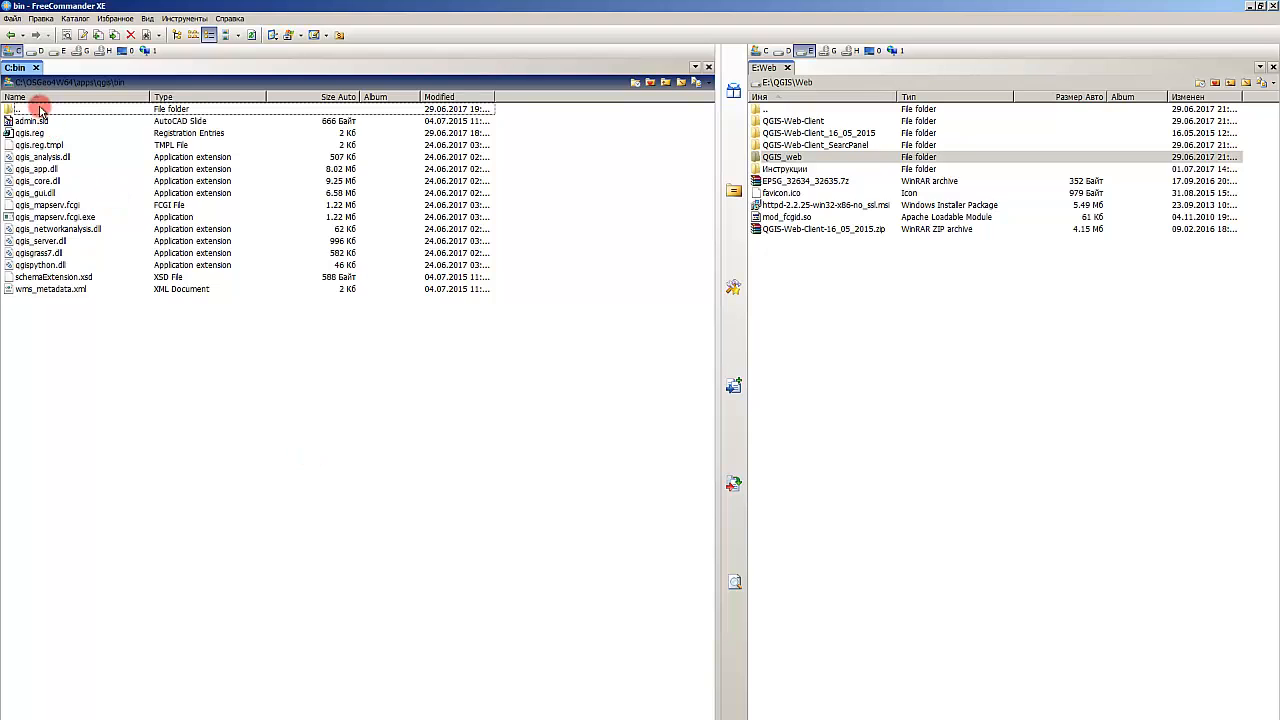
pyautogui.click(18, 82)
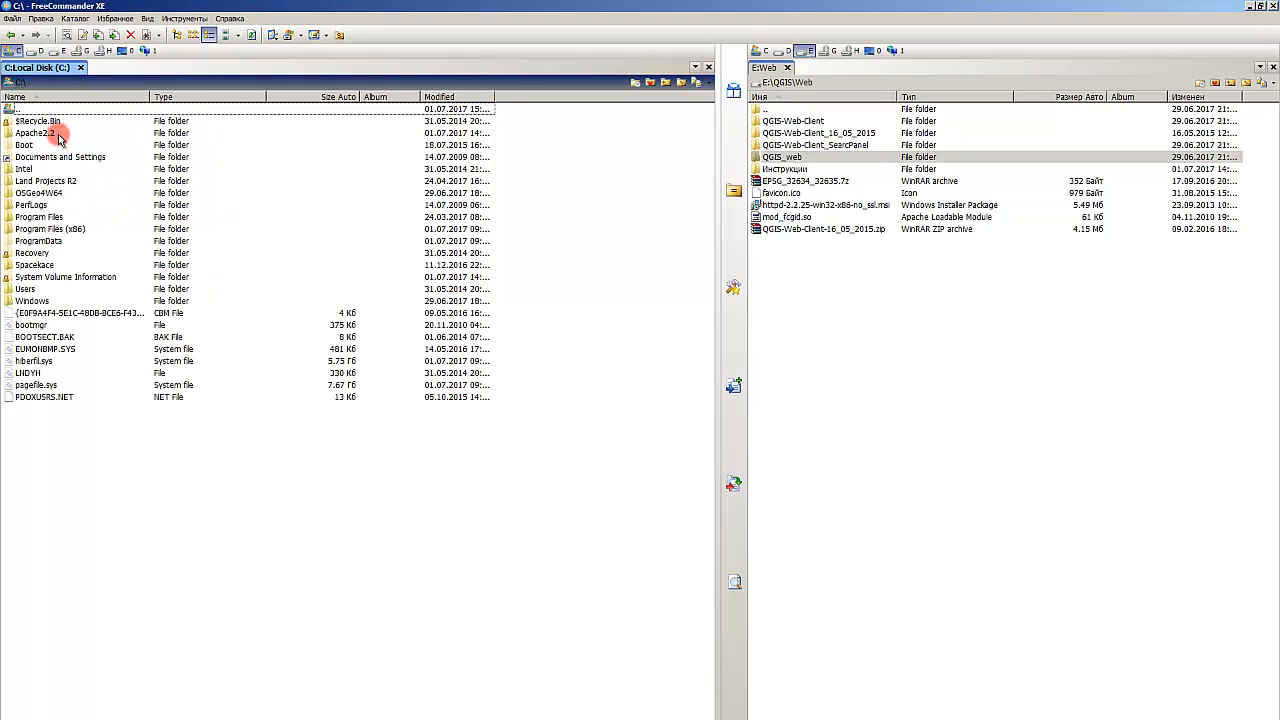
pyautogui.doubleClick(56, 135)
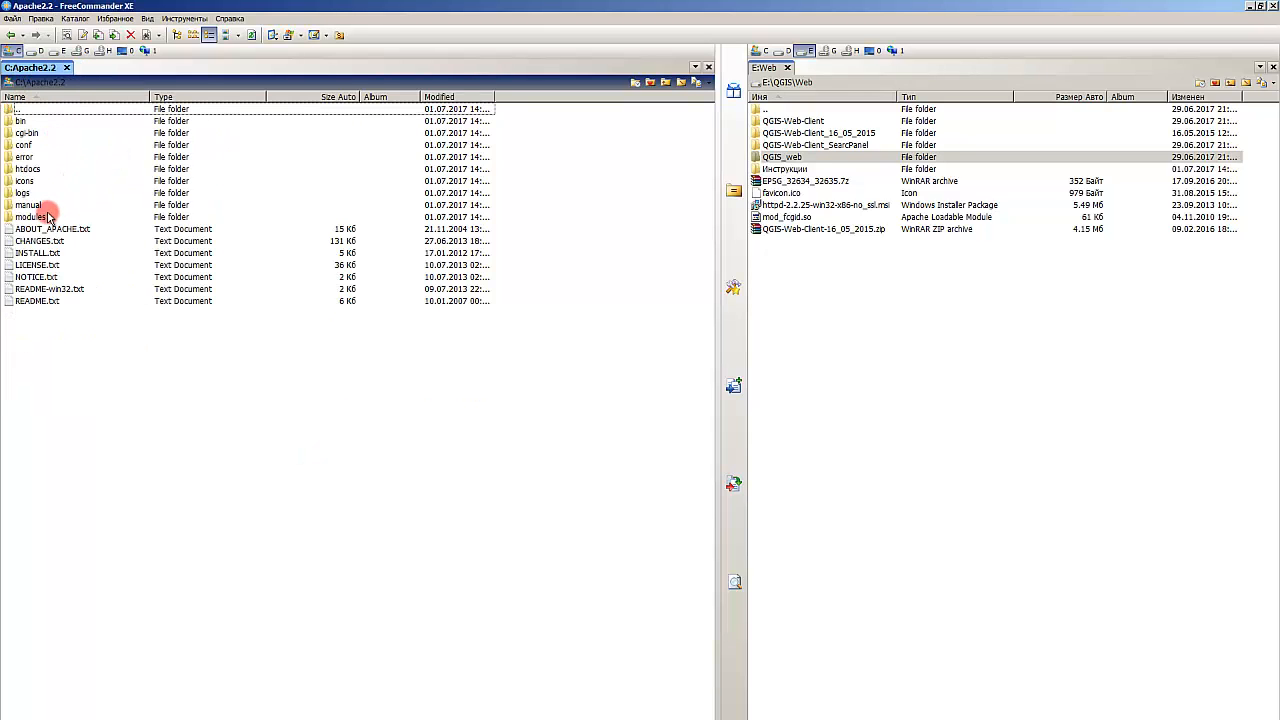
pyautogui.doubleClick(30, 169)
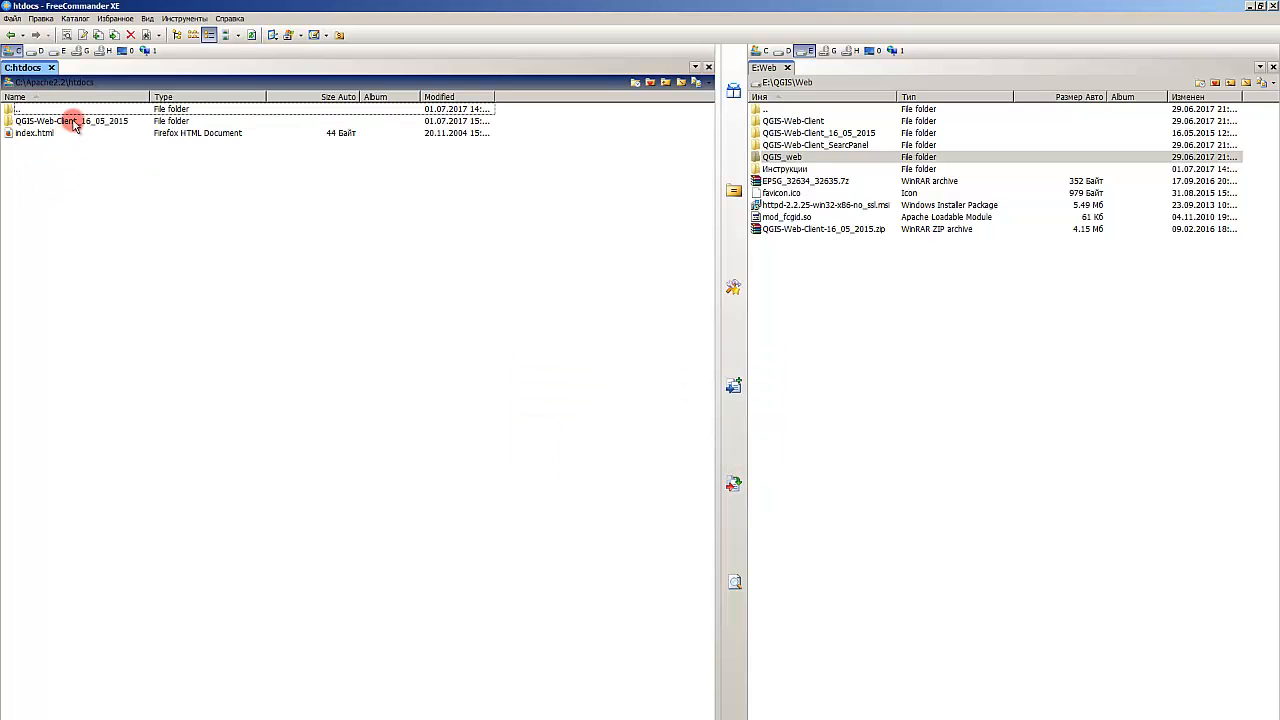
pyautogui.click(74, 121)
pyautogui.press('F2')
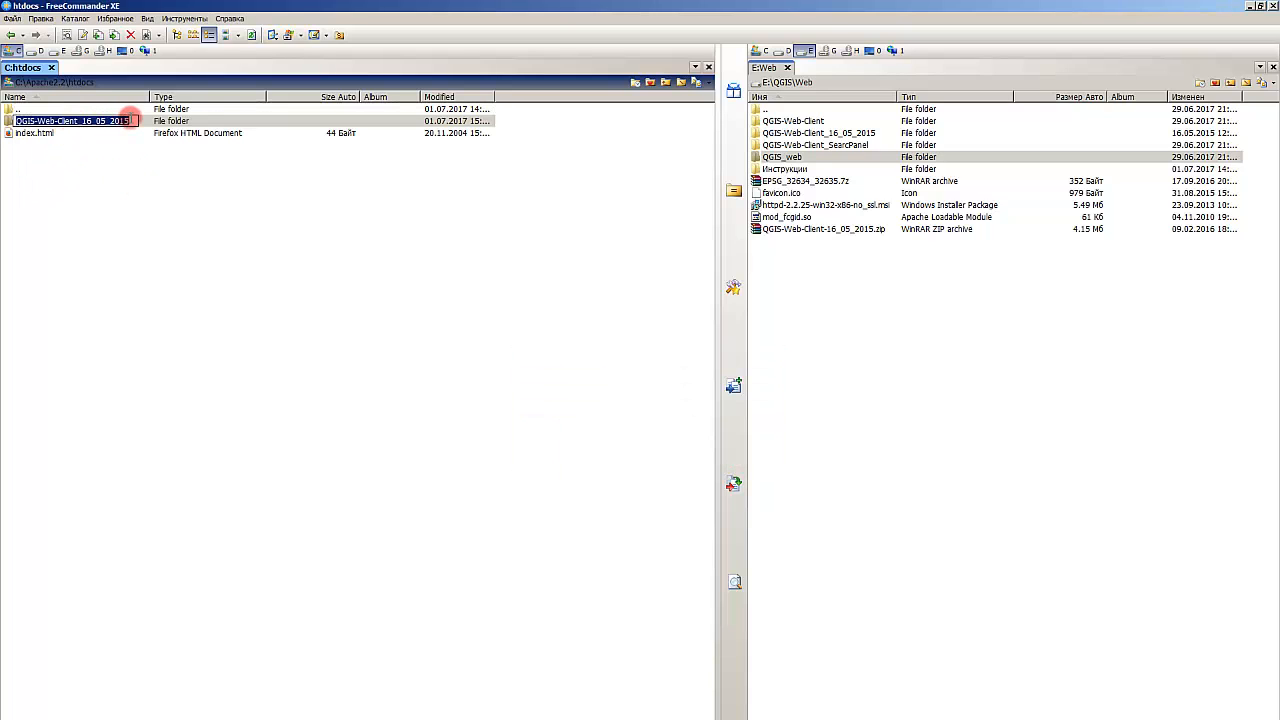
pyautogui.moveTo(130, 121); pyautogui.dragTo(80, 121)
pyautogui.press('BackSpace')
pyautogui.press('Return')
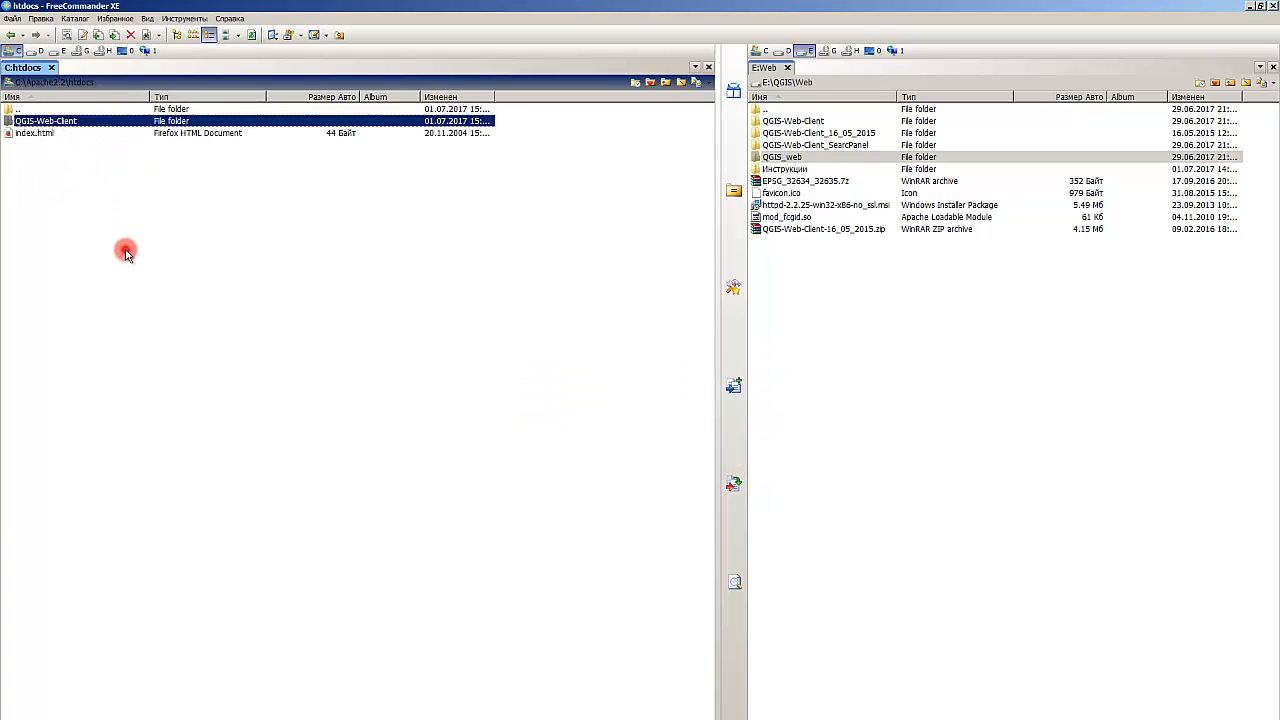
pyautogui.click(126, 251)
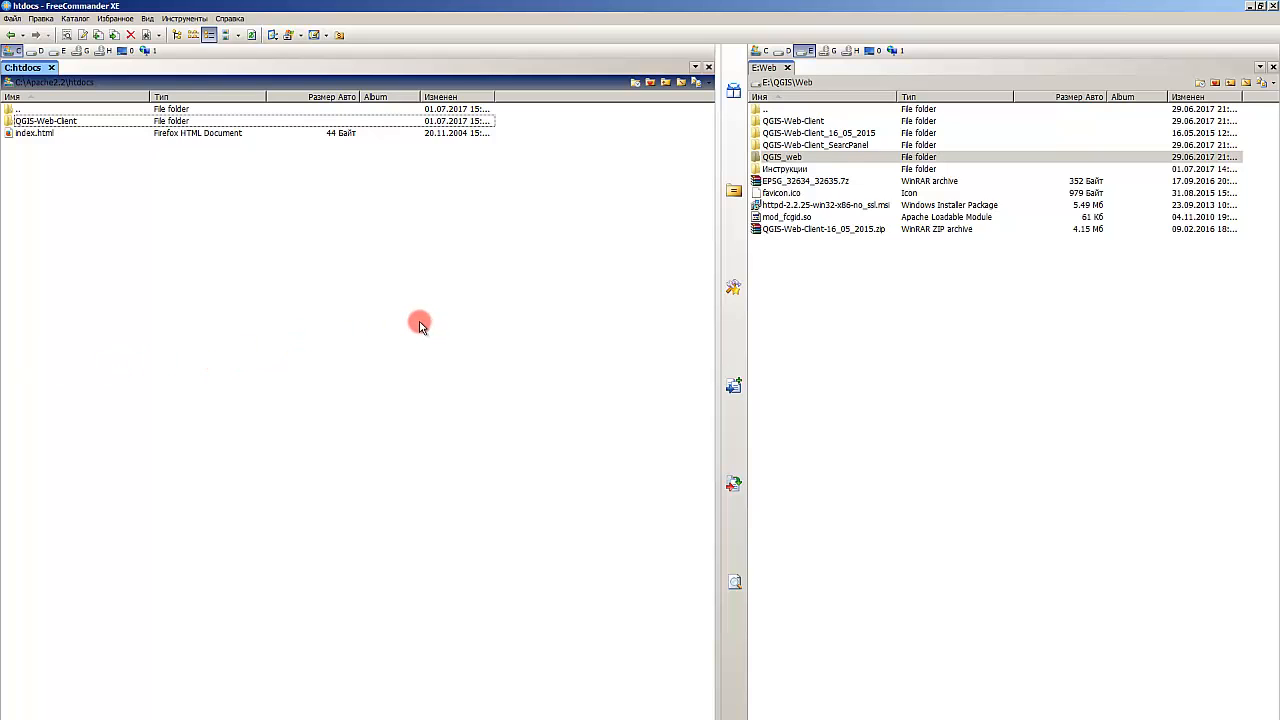
# Step: Browse the Инструкции and QGIS-Web-Client subfolders of E:\QGIS\Web and return to the Web folder
pyautogui.click(880, 277)
pyautogui.doubleClick(806, 169)
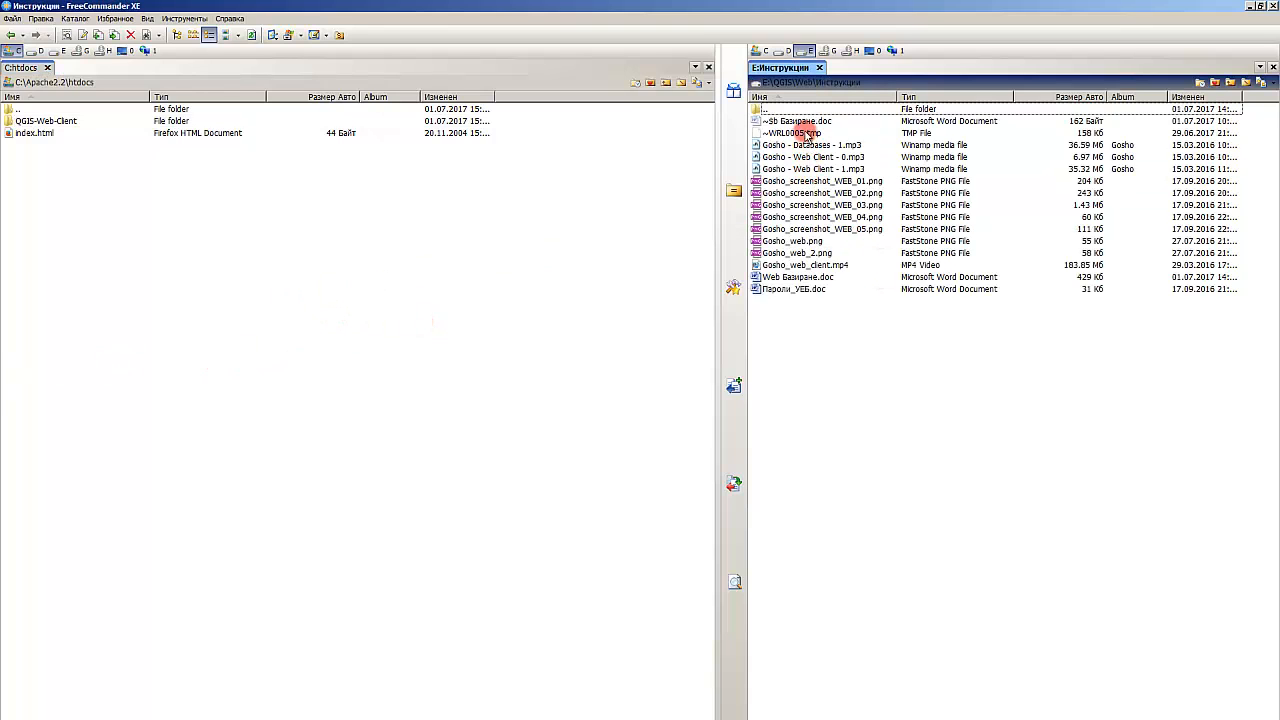
pyautogui.press('BackSpace')
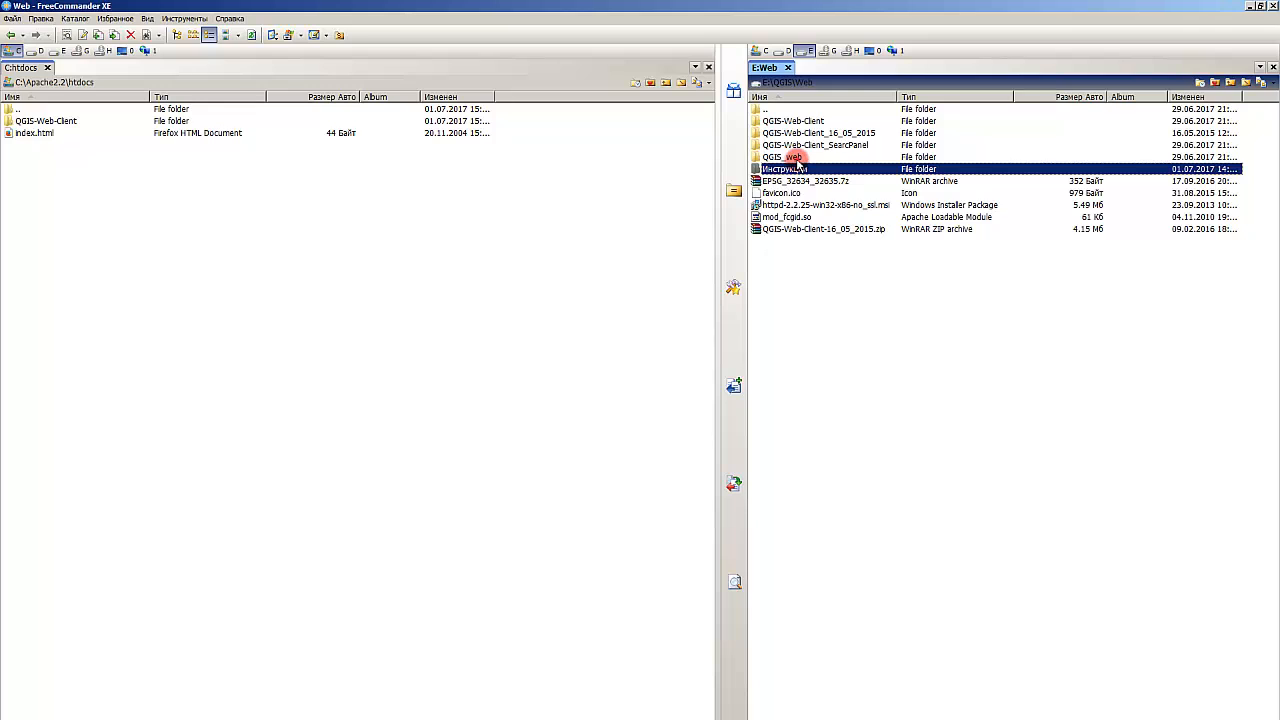
pyautogui.doubleClick(797, 158)
pyautogui.click(800, 131)
pyautogui.press('BackSpace')
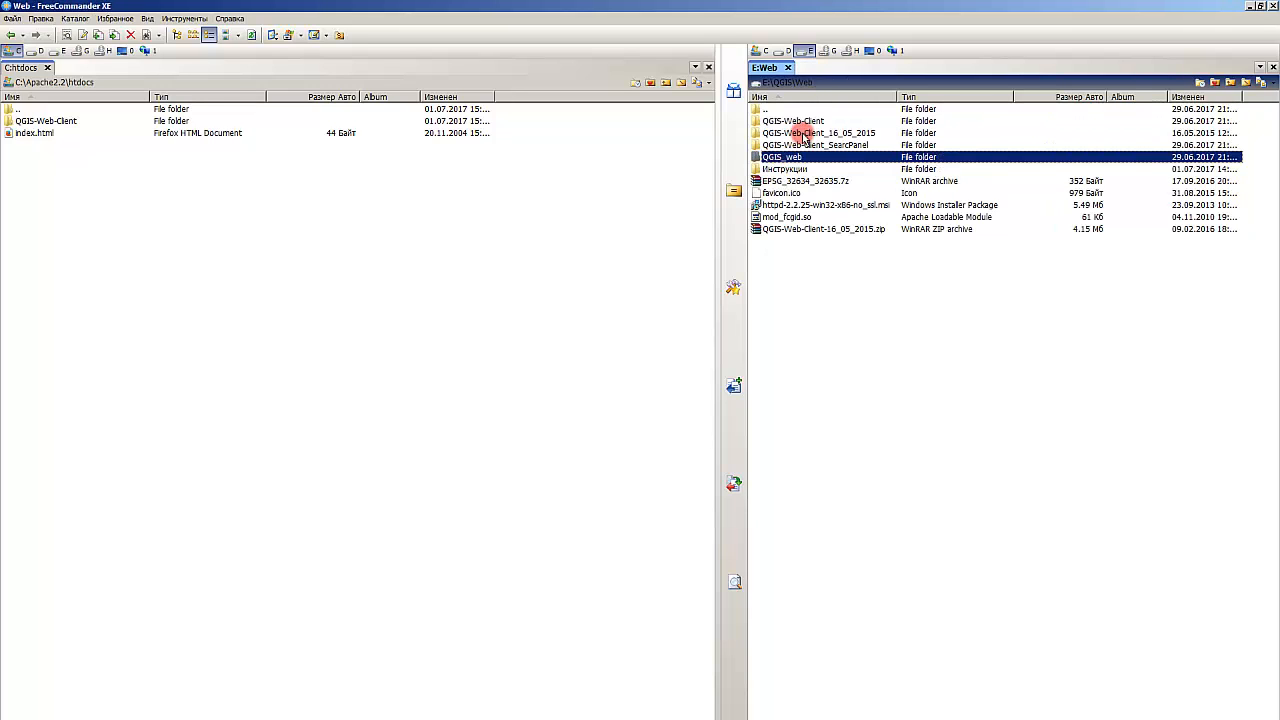
pyautogui.doubleClick(808, 121)
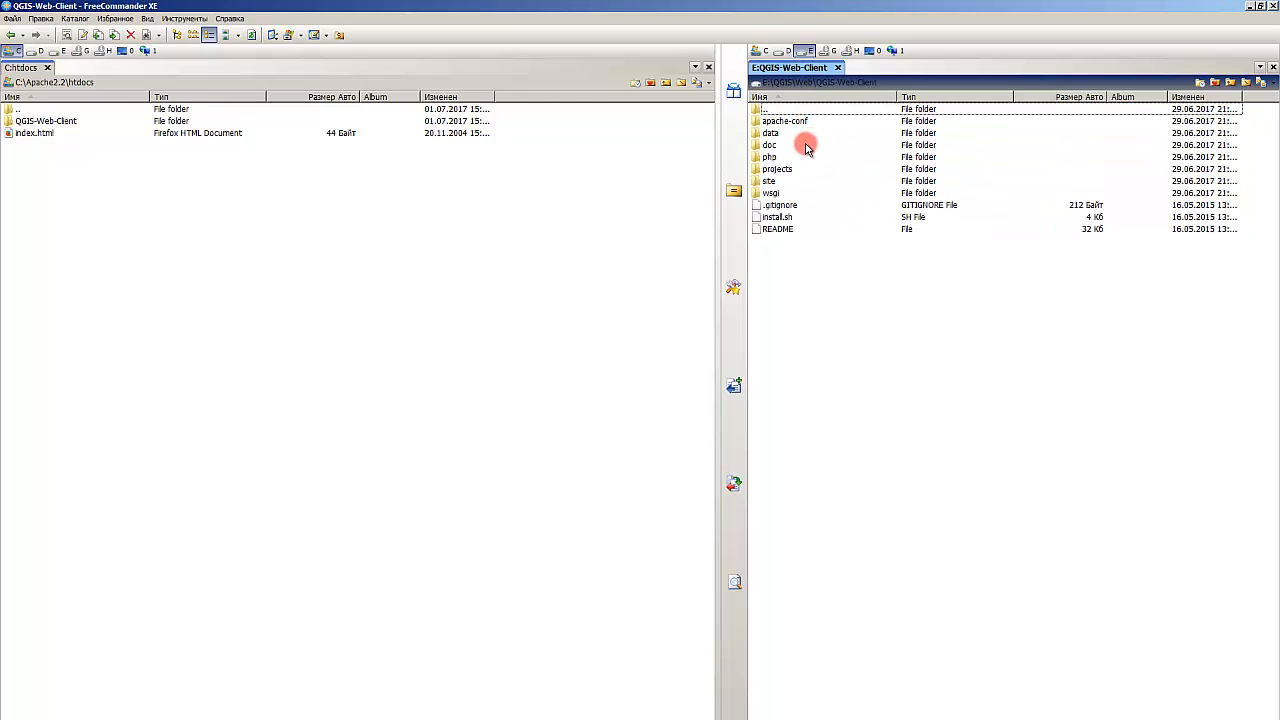
pyautogui.press('BackSpace')
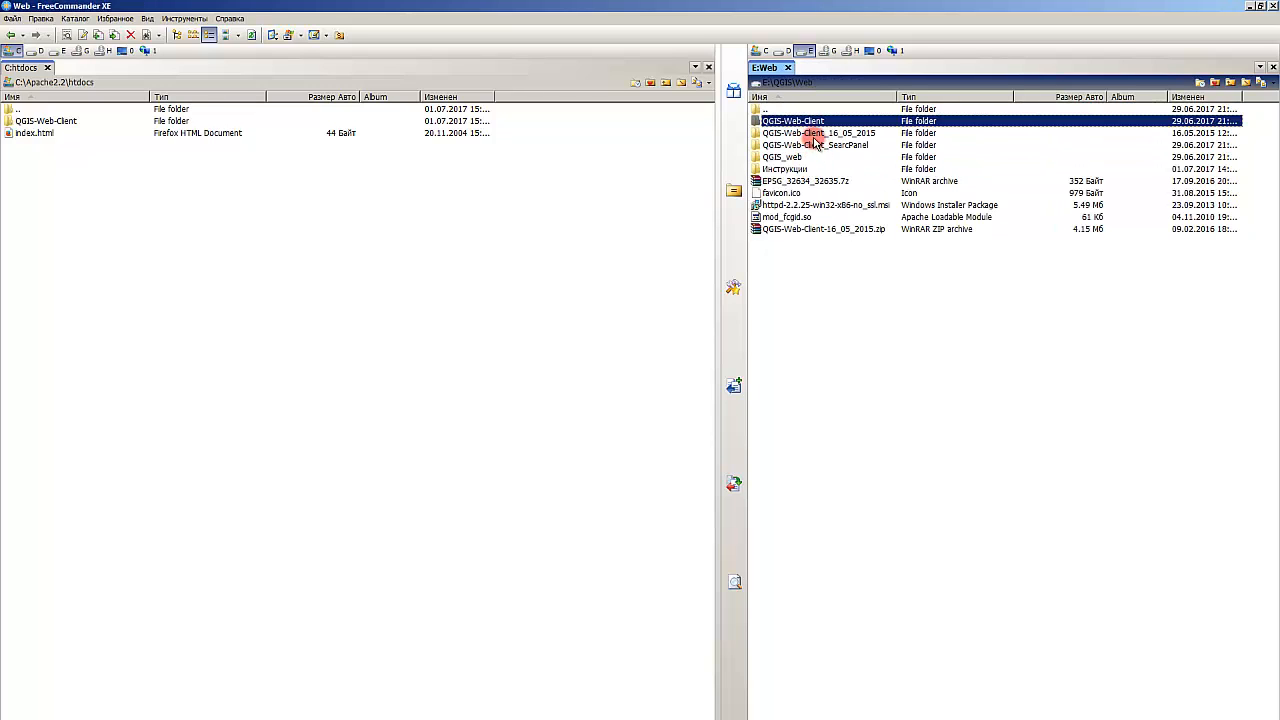
pyautogui.click(825, 136)
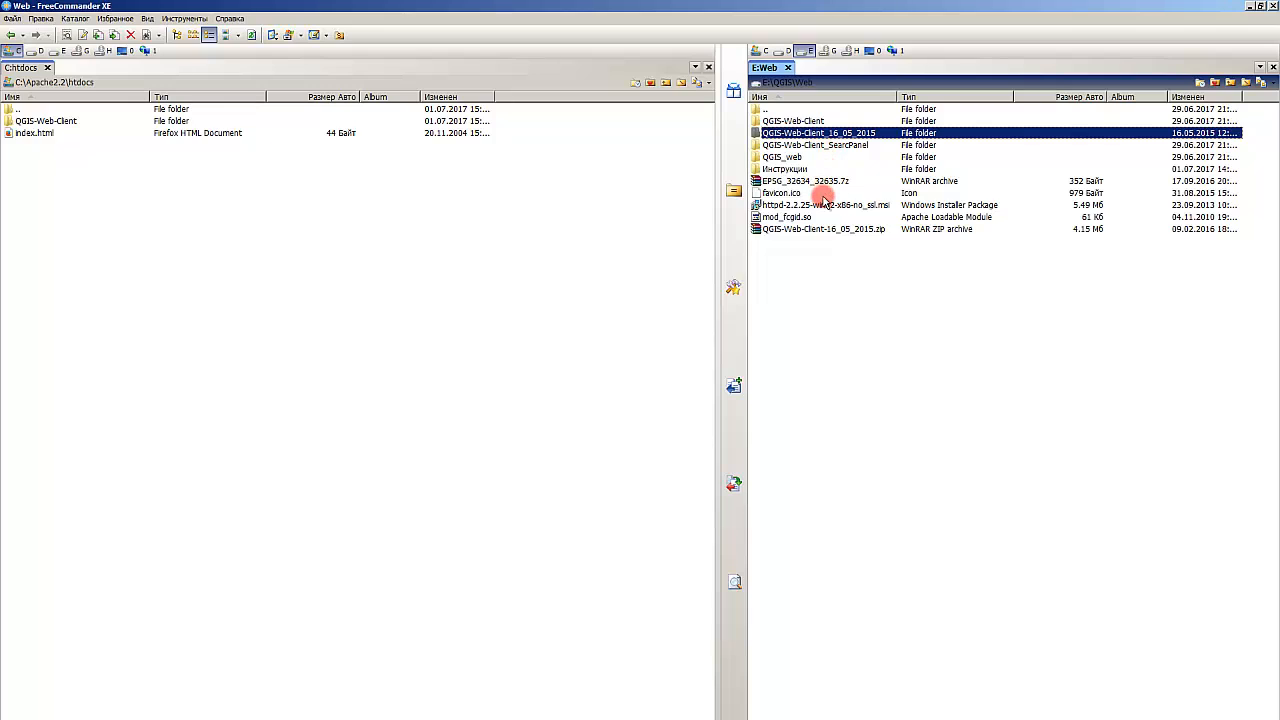
pyautogui.click(838, 296)
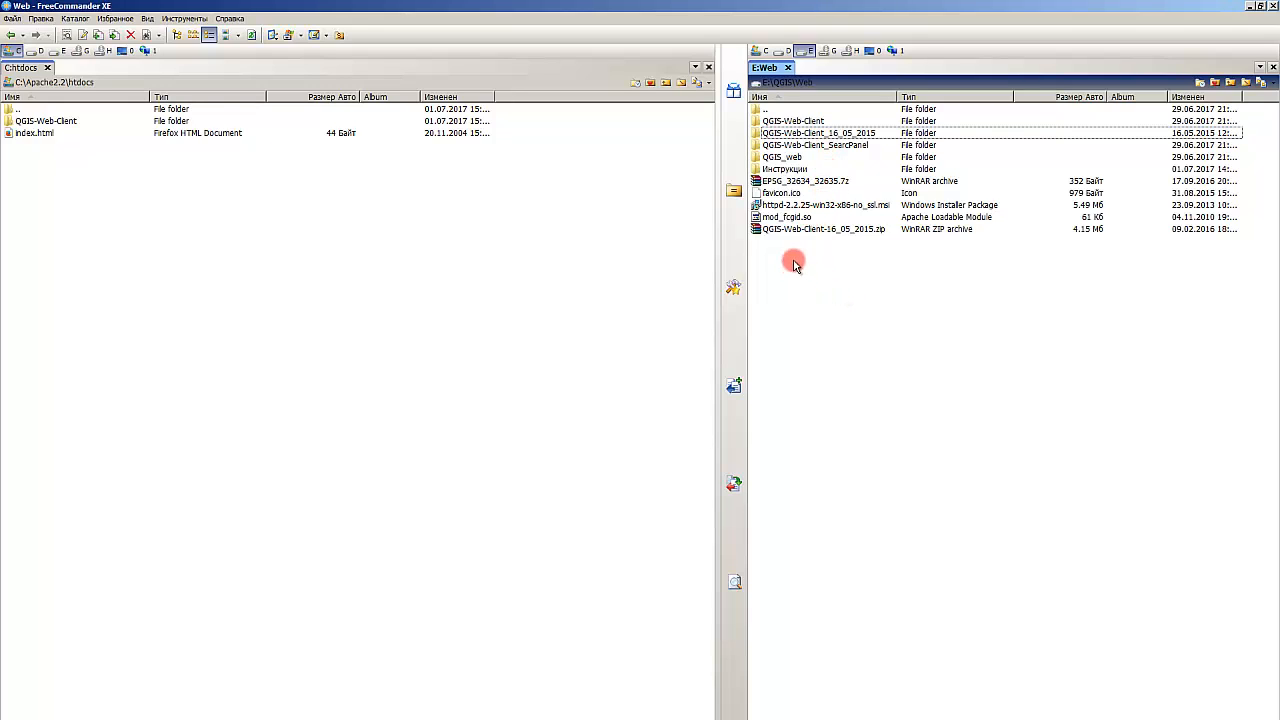
# Step: Open the QGIS_web folder, widen the name column, and examine its configuration text files
pyautogui.doubleClick(788, 159)
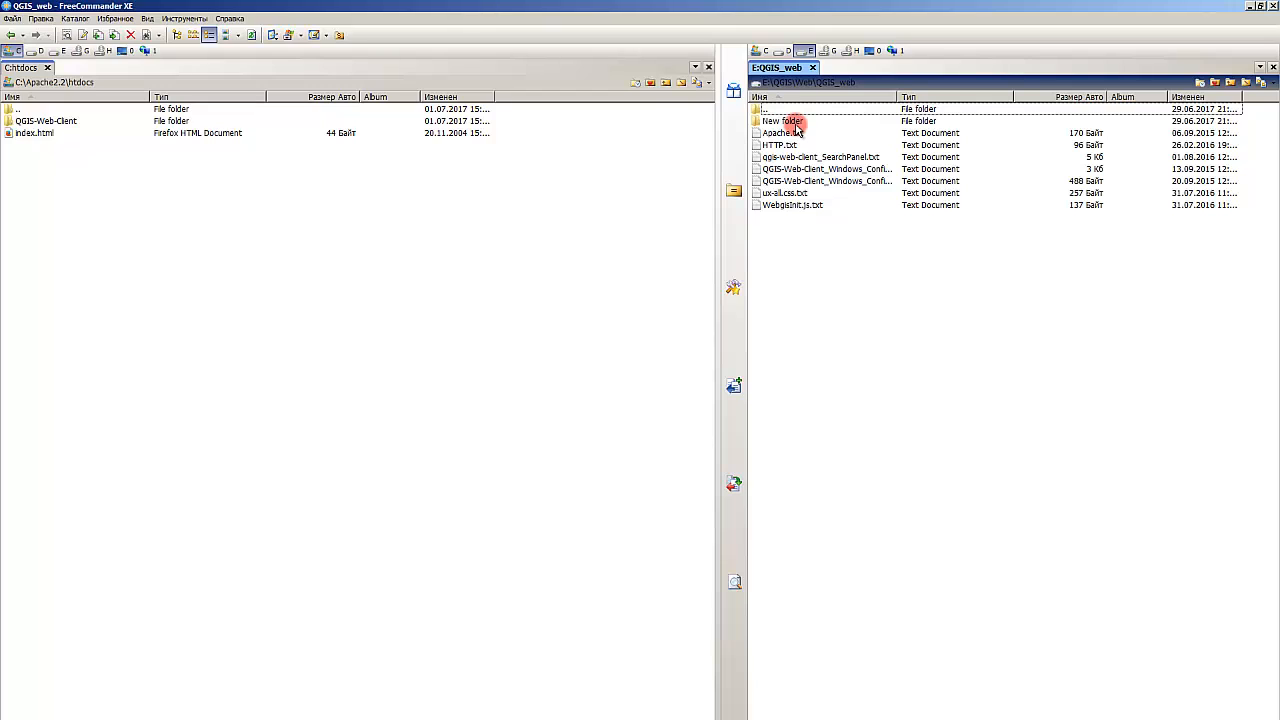
pyautogui.click(835, 180)
pyautogui.click(848, 169)
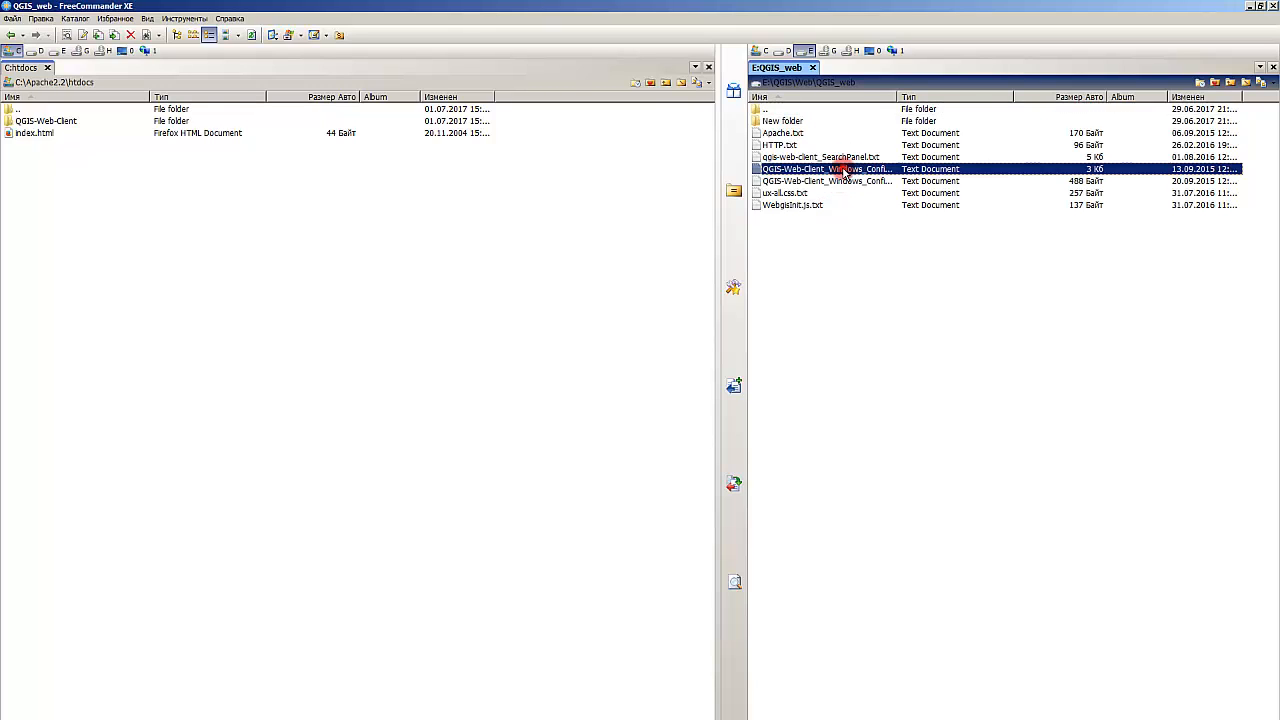
pyautogui.moveTo(897, 93); pyautogui.dragTo(1016, 100)
pyautogui.click(883, 181)
pyautogui.click(881, 169)
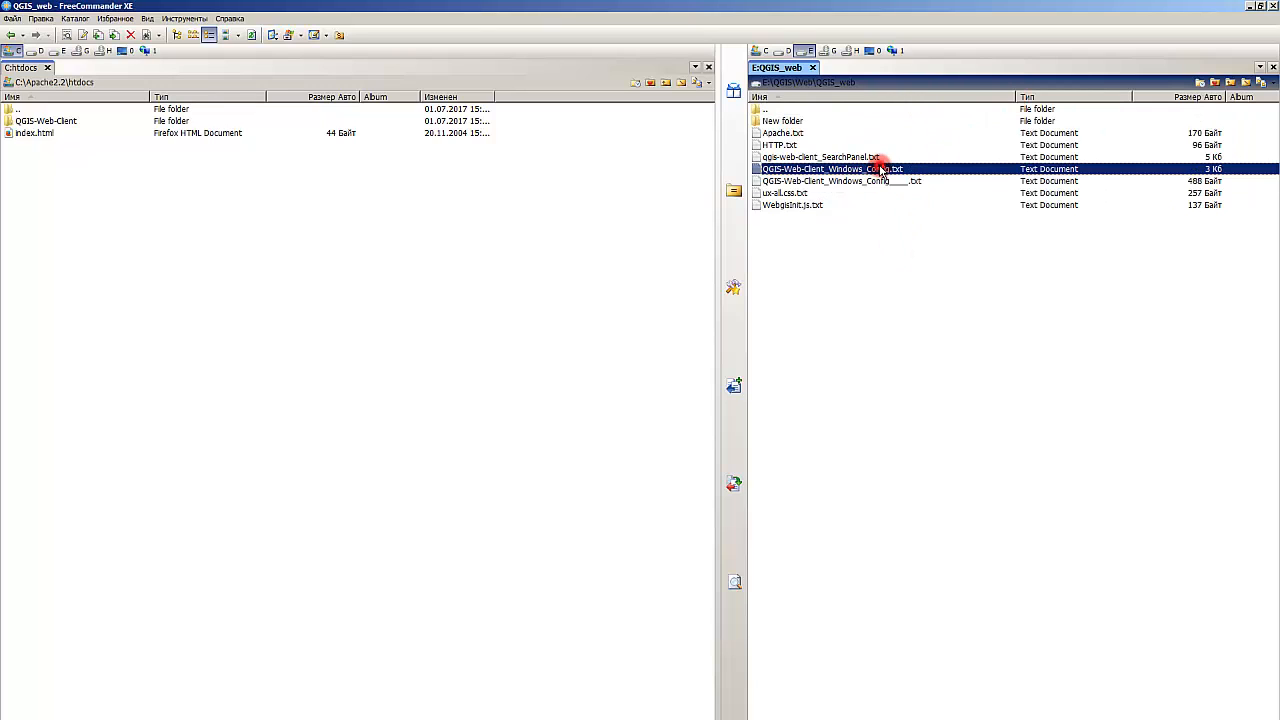
pyautogui.click(881, 181)
pyautogui.click(871, 243)
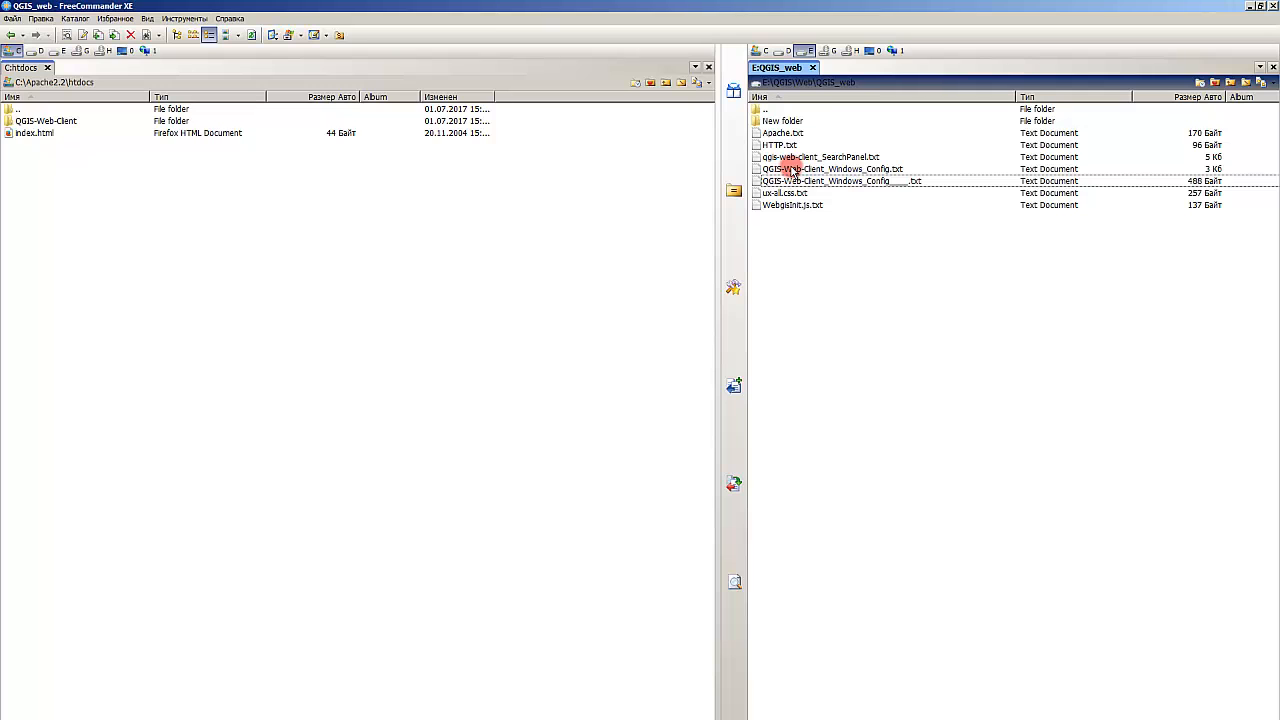
pyautogui.click(826, 159)
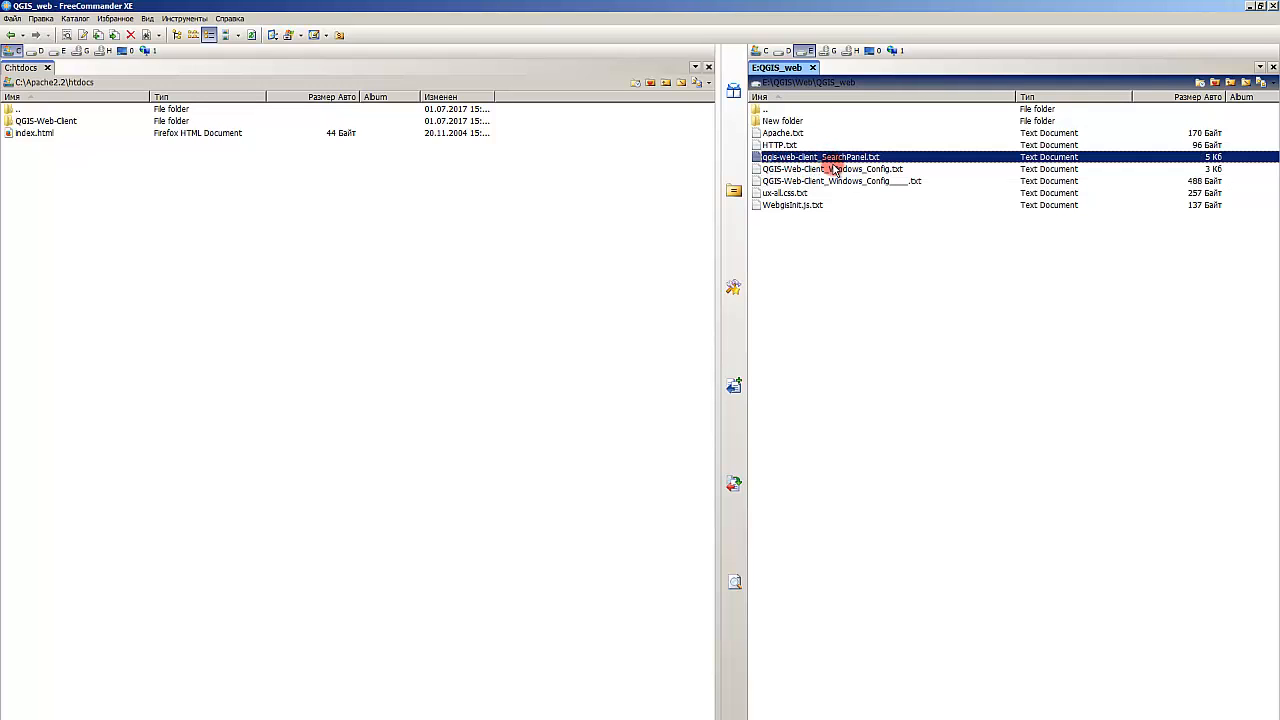
# Step: Open QGIS-Web-Client_Windows_Config.txt and copy the MapServer environment variable block from "# set environment vars" to "#SetEnv MS_DEBUGLEVEL 3"
pyautogui.doubleClick(833, 169)
pyautogui.moveTo(766, 354); pyautogui.dragTo(621, 6)
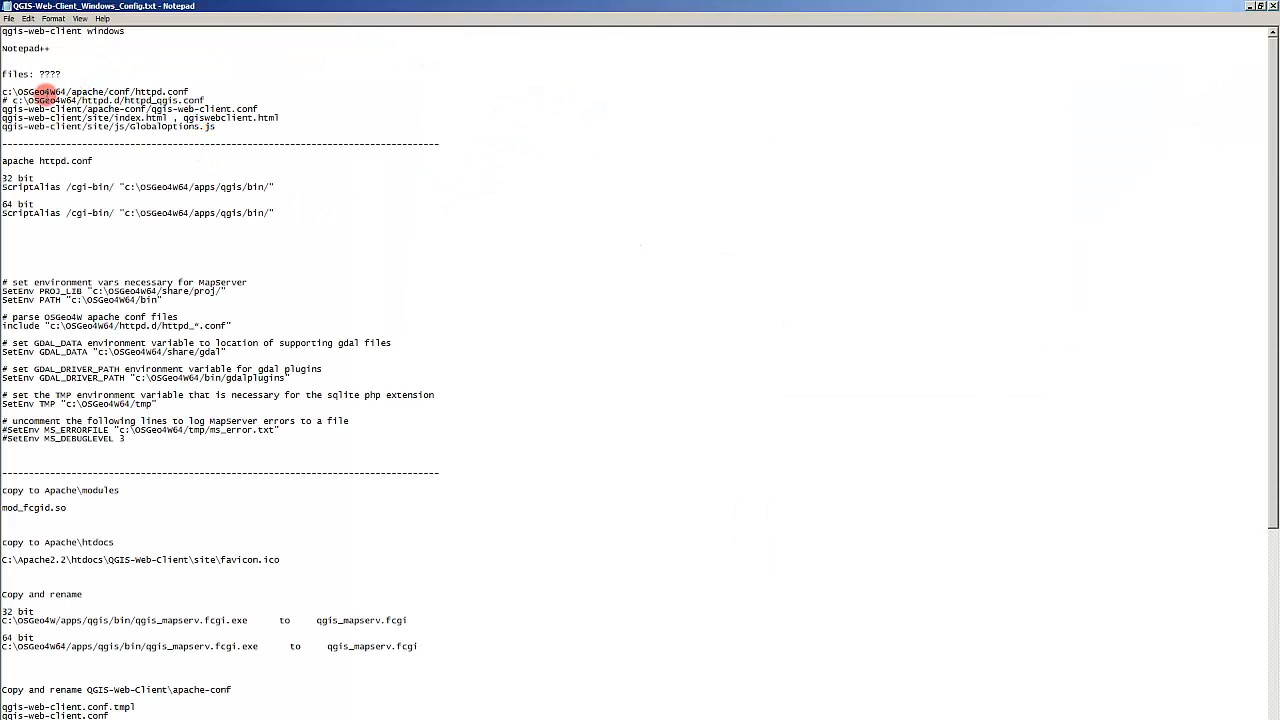
pyautogui.moveTo(232, 128)
pyautogui.mouseDown()
pyautogui.moveTo(4, 86)
pyautogui.moveTo(255, 126)
pyautogui.mouseUp()
pyautogui.scroll(-1, 120, 265)
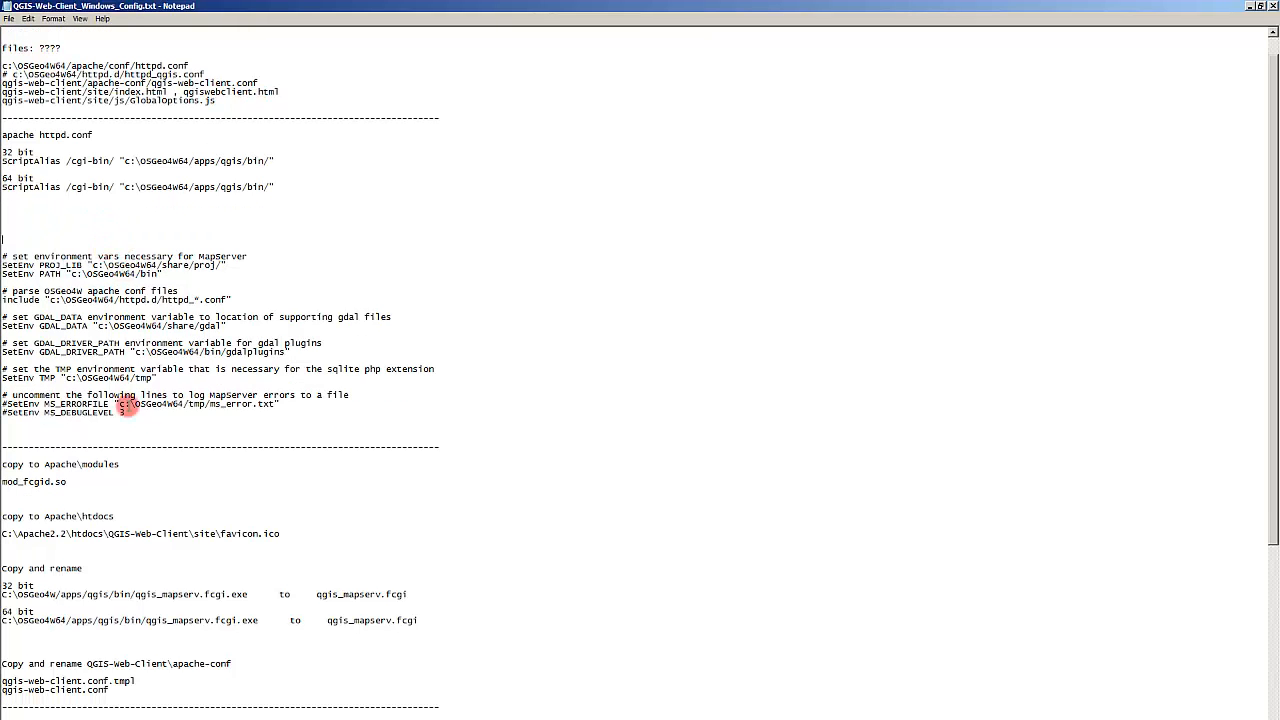
pyautogui.moveTo(66, 395); pyautogui.dragTo(215, 410)
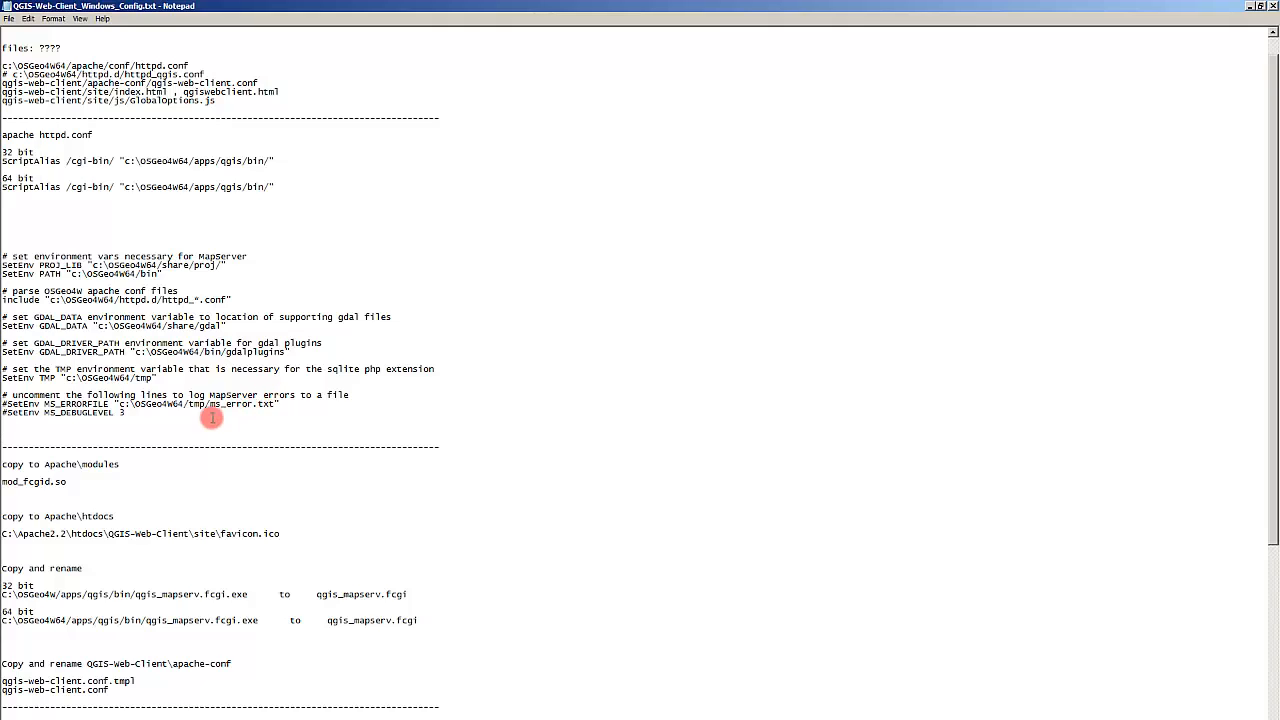
pyautogui.moveTo(176, 419); pyautogui.dragTo(23, 254)
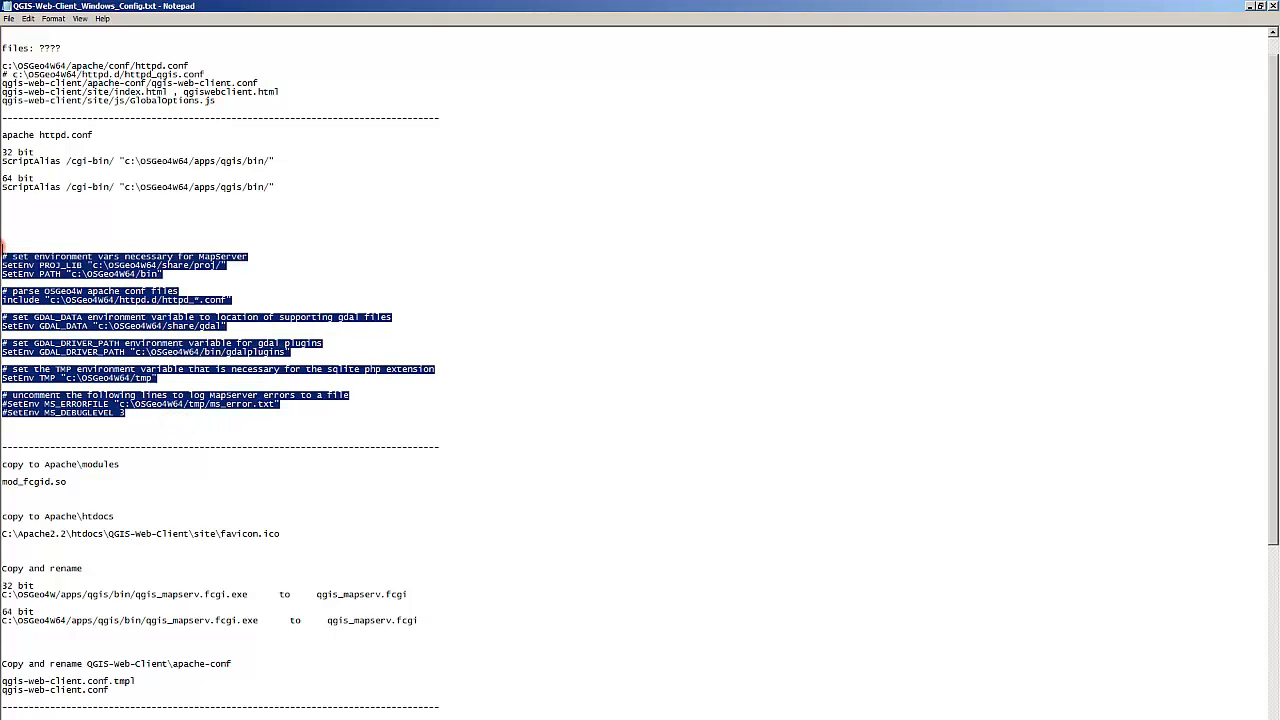
pyautogui.click(310, 352)
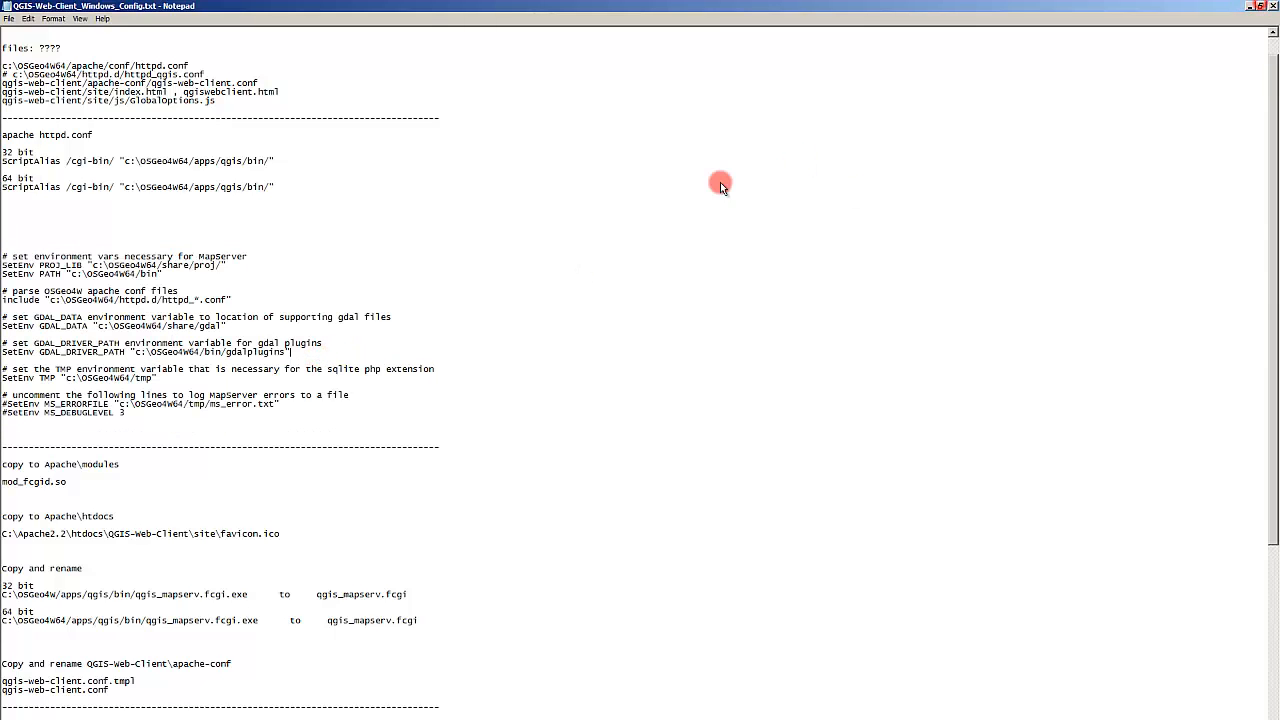
pyautogui.click(1261, 6)
# Step: Open httpd.conf from C:\Apache2.2\conf for editing in Notepad++
pyautogui.click(181, 322)
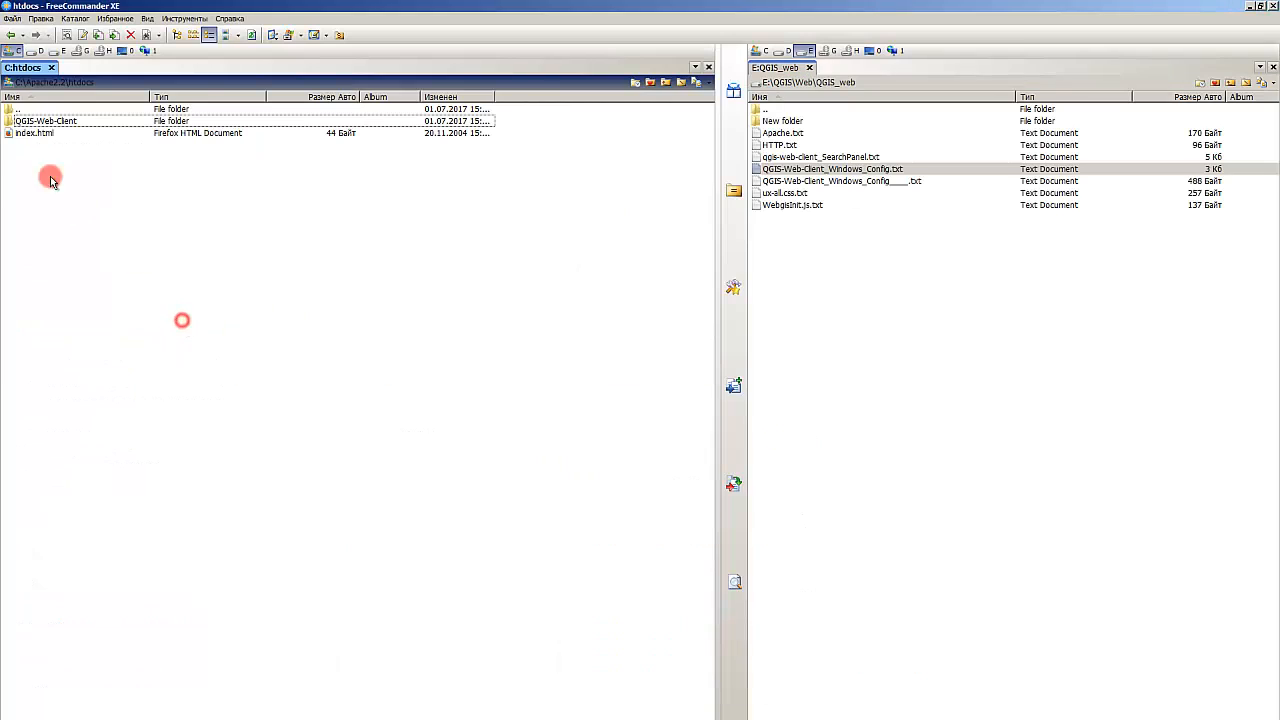
pyautogui.doubleClick(34, 110)
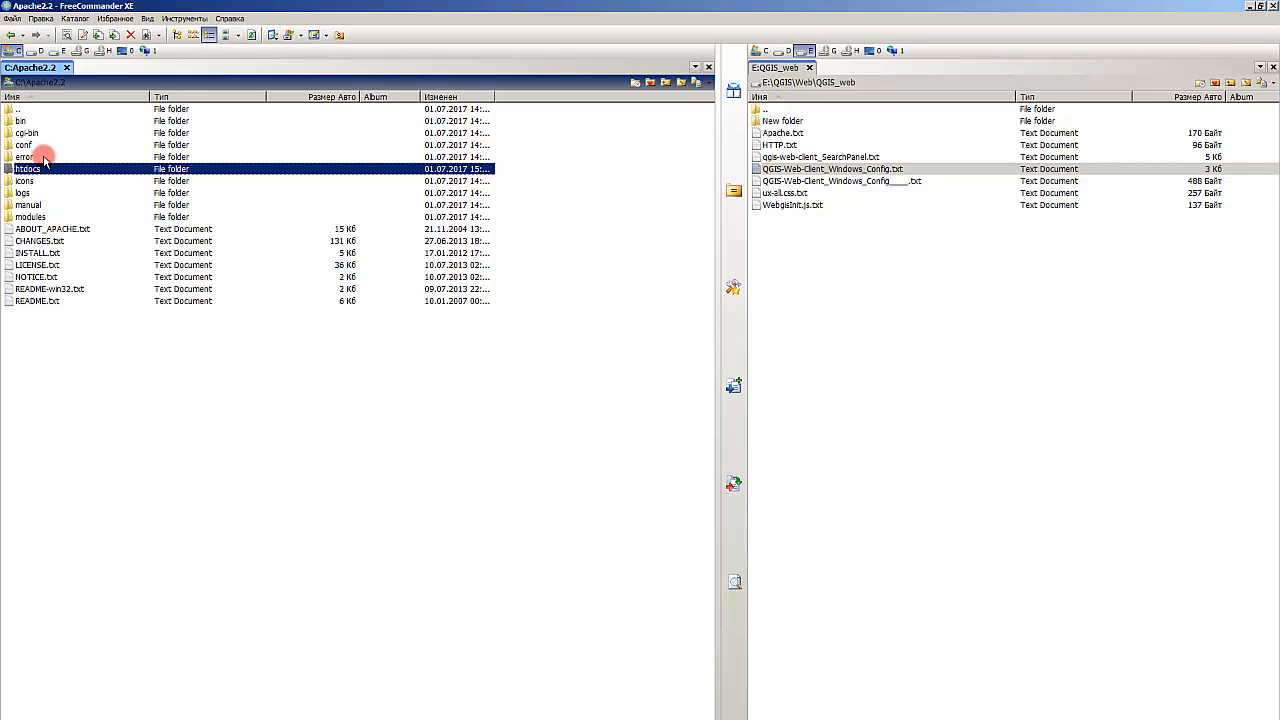
pyautogui.doubleClick(40, 121)
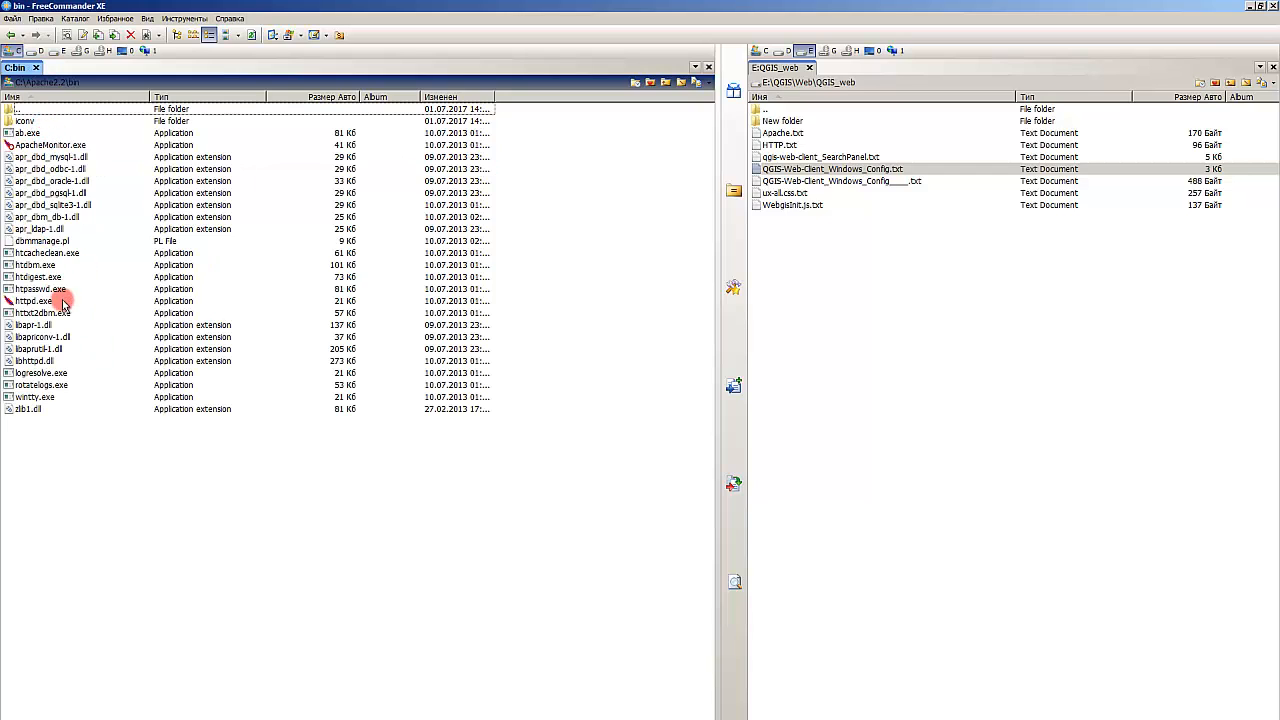
pyautogui.press('BackSpace')
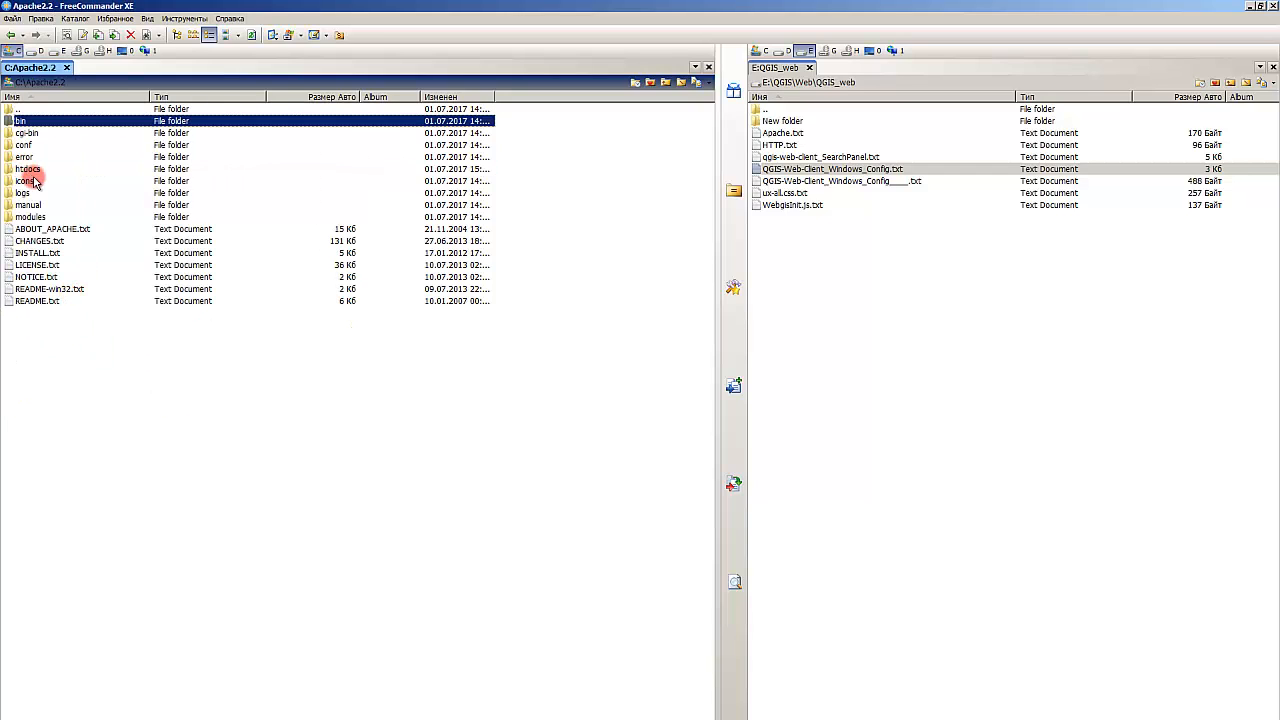
pyautogui.doubleClick(35, 146)
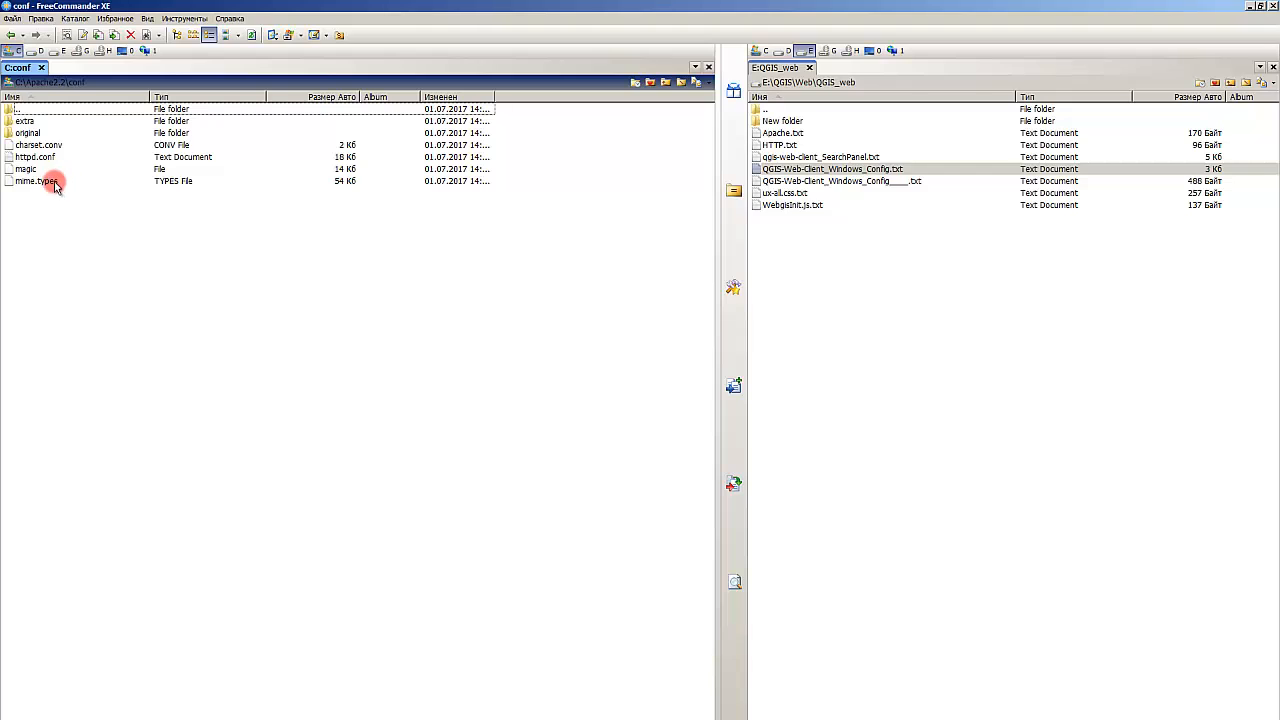
pyautogui.click(50, 160)
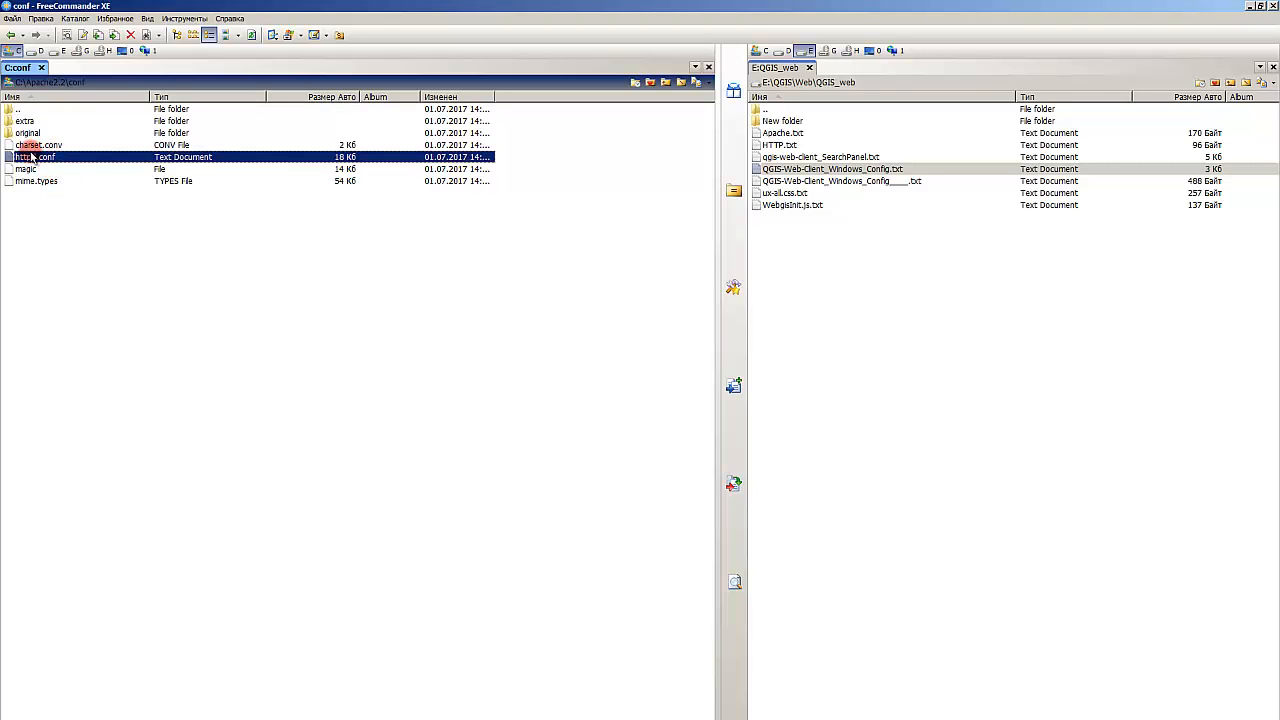
pyautogui.doubleClick(63, 155)
pyautogui.rightClick(64, 156)
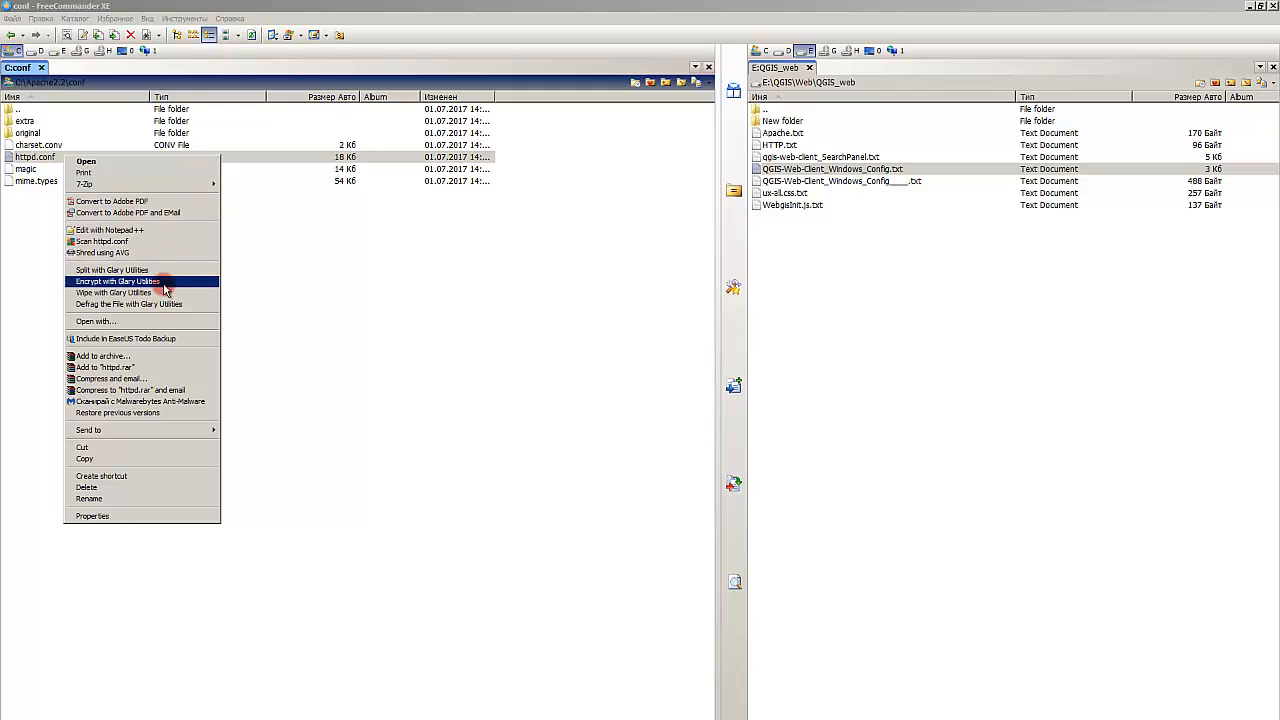
pyautogui.click(171, 231)
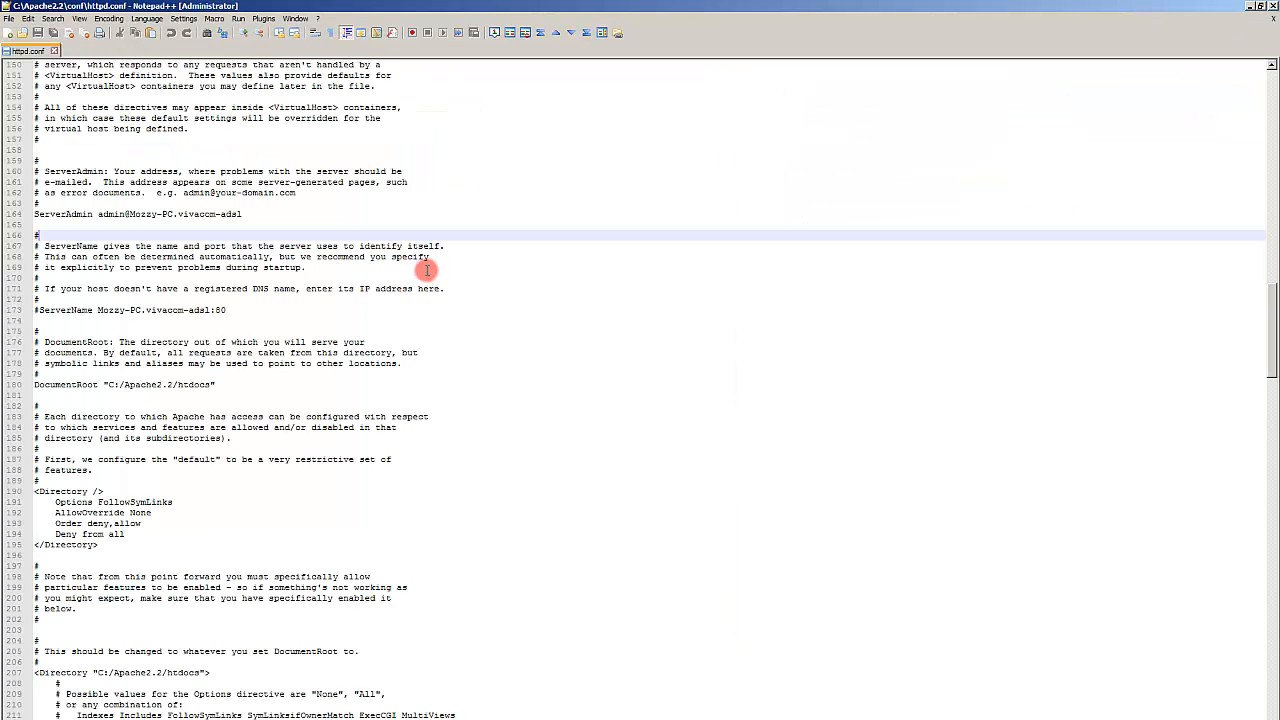
# Step: Paste the copied environment variable block at the end of httpd.conf after the ssl_module section, preceded by blank lines
pyautogui.scroll(-20, 325, 188)
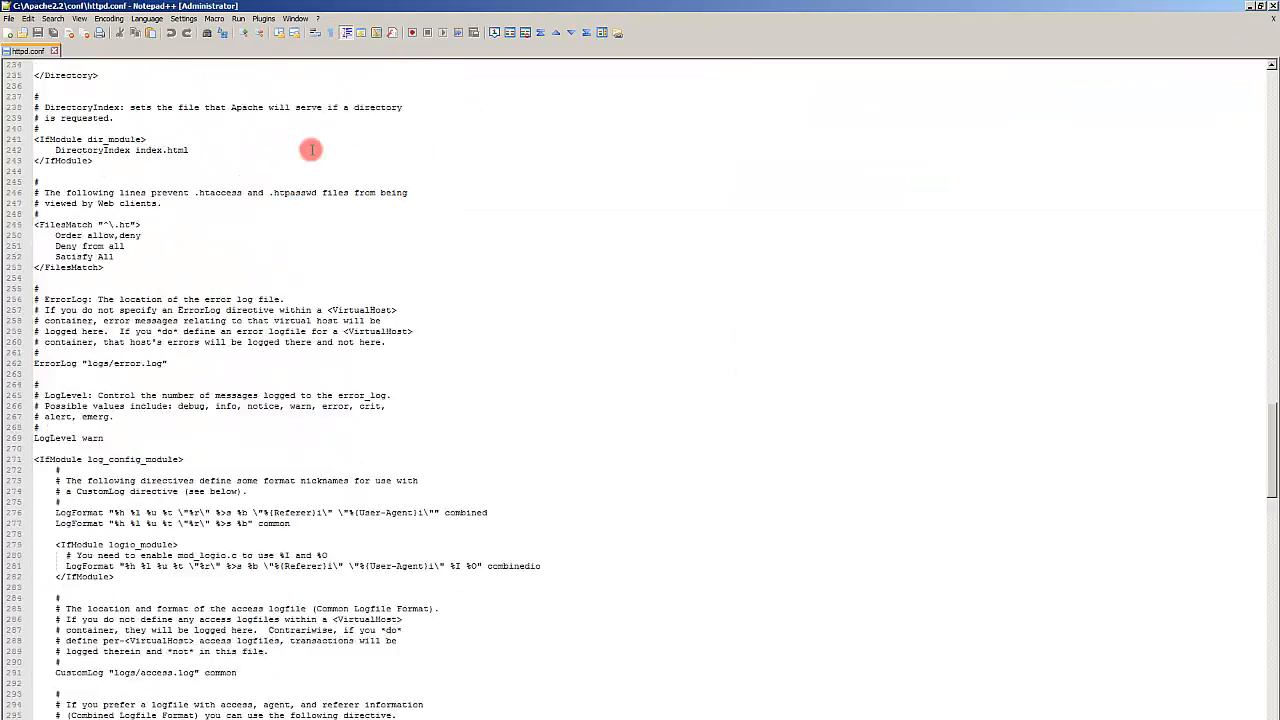
pyautogui.scroll(-20, 196, 203)
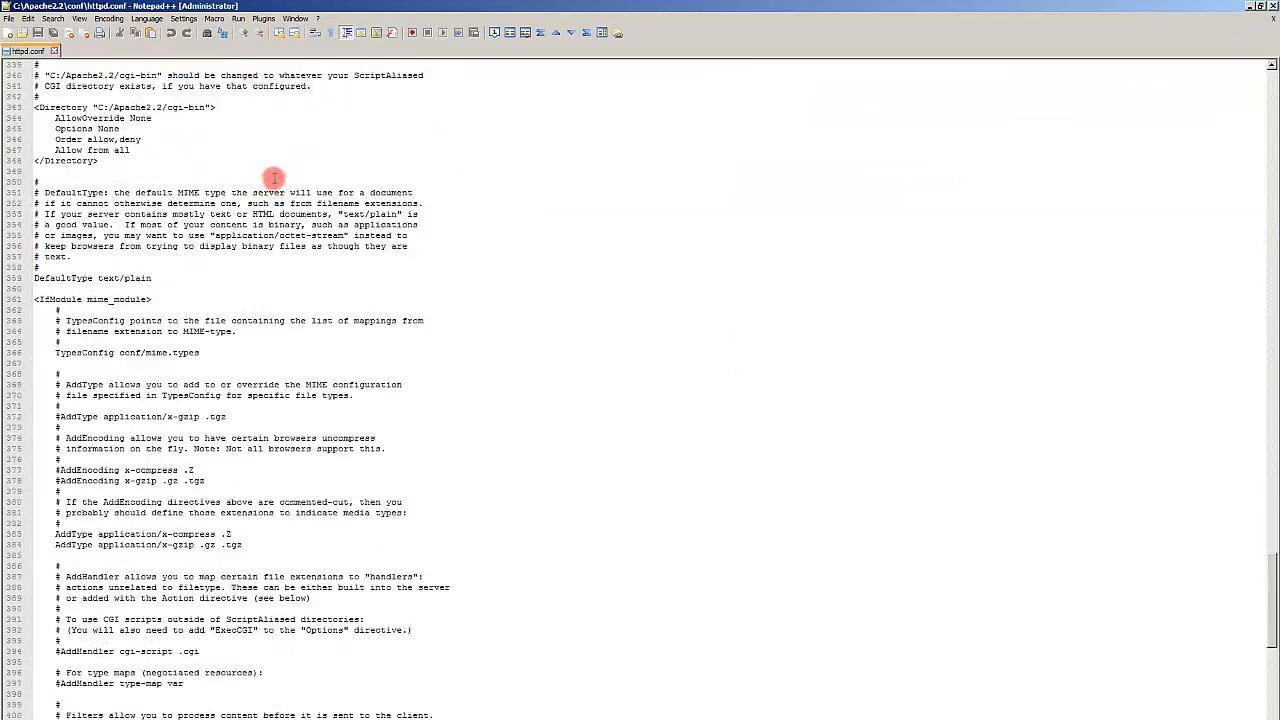
pyautogui.scroll(15, 275, 169)
pyautogui.scroll(-20, 277, 150)
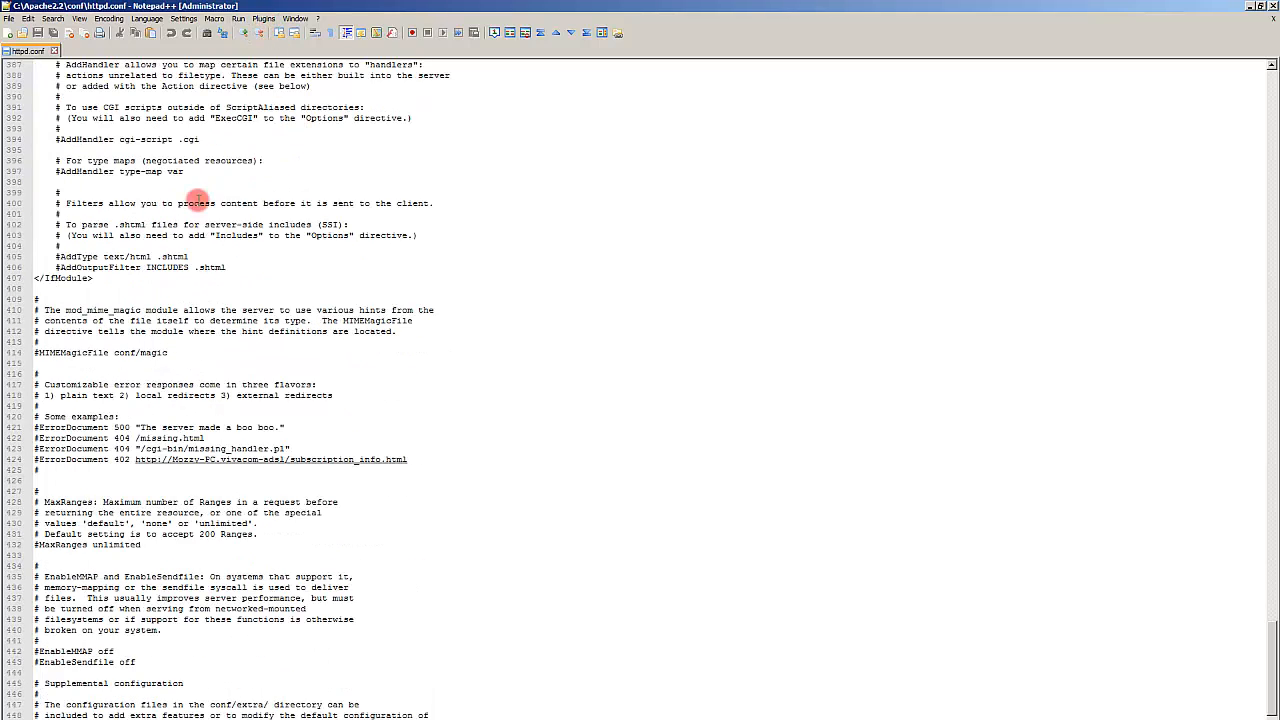
pyautogui.scroll(-13, 230, 300)
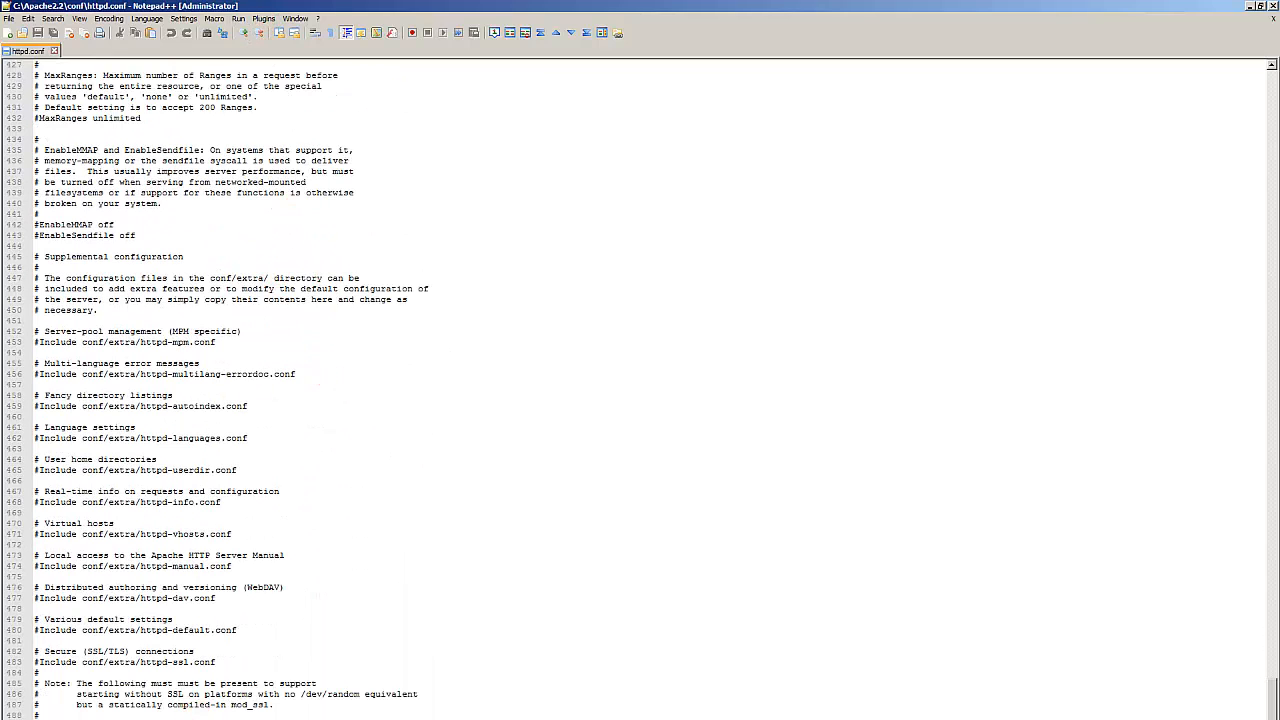
pyautogui.press('Return')
pyautogui.press('Return')
pyautogui.press('Return')
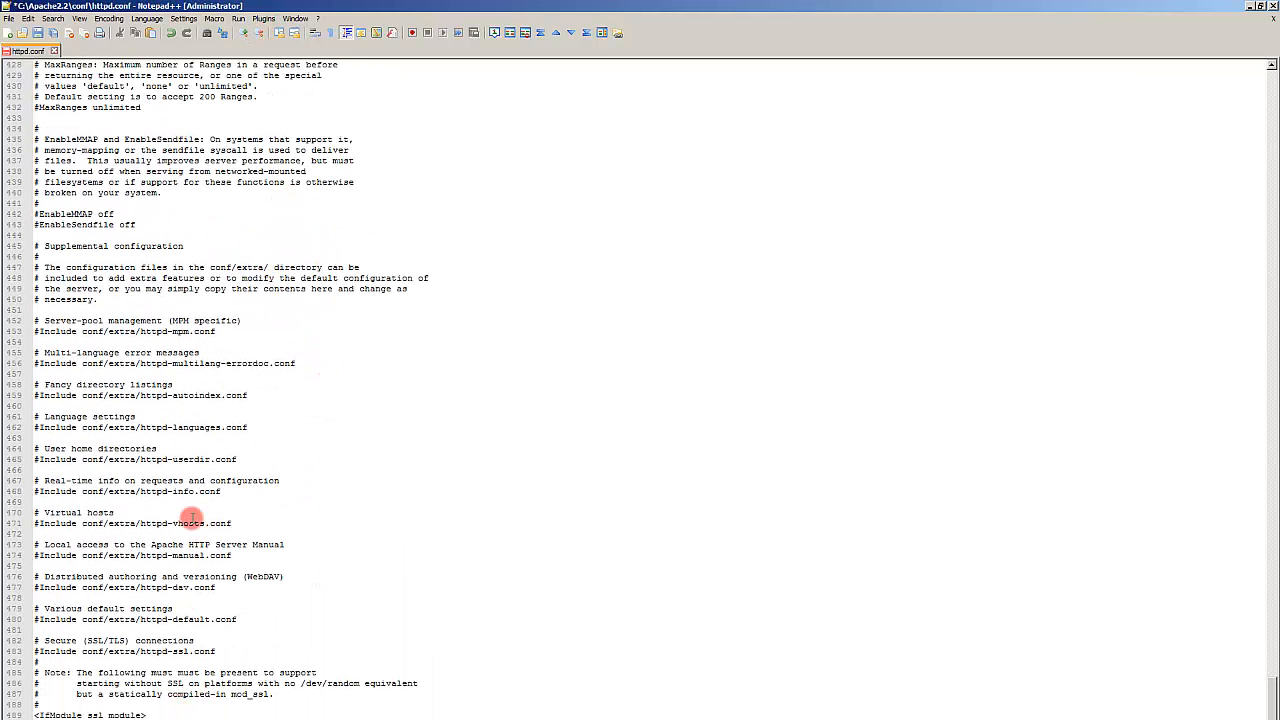
pyautogui.write('# set environment vars necessary for MapServer SetEnv PROJ_LIB "c:\\OSGeo4W64/share/proj/" SetEnv PATH "c:\\OSGeo4W64/bin"  # parse OSGeo4W apache conf files include "c:\\OSGeo4W64/httpd.d/httpd_*.conf"  # set GDAL_DATA environment variable to location of supporting gdal files SetEnv GDAL_DATA "c:\\OSGeo4W64/share/gdal"  # set GDAL_DRIVER_PATH environment variable for gdal plugins SetEnv GDAL_DRIVER_PATH "c:\\OSGeo4W64/bin/gdalplugins"  # set the TMP environment variable that is necessary for the sqlite php extension SetEnv TMP "c:\\OSGeo4W64/tmp"')
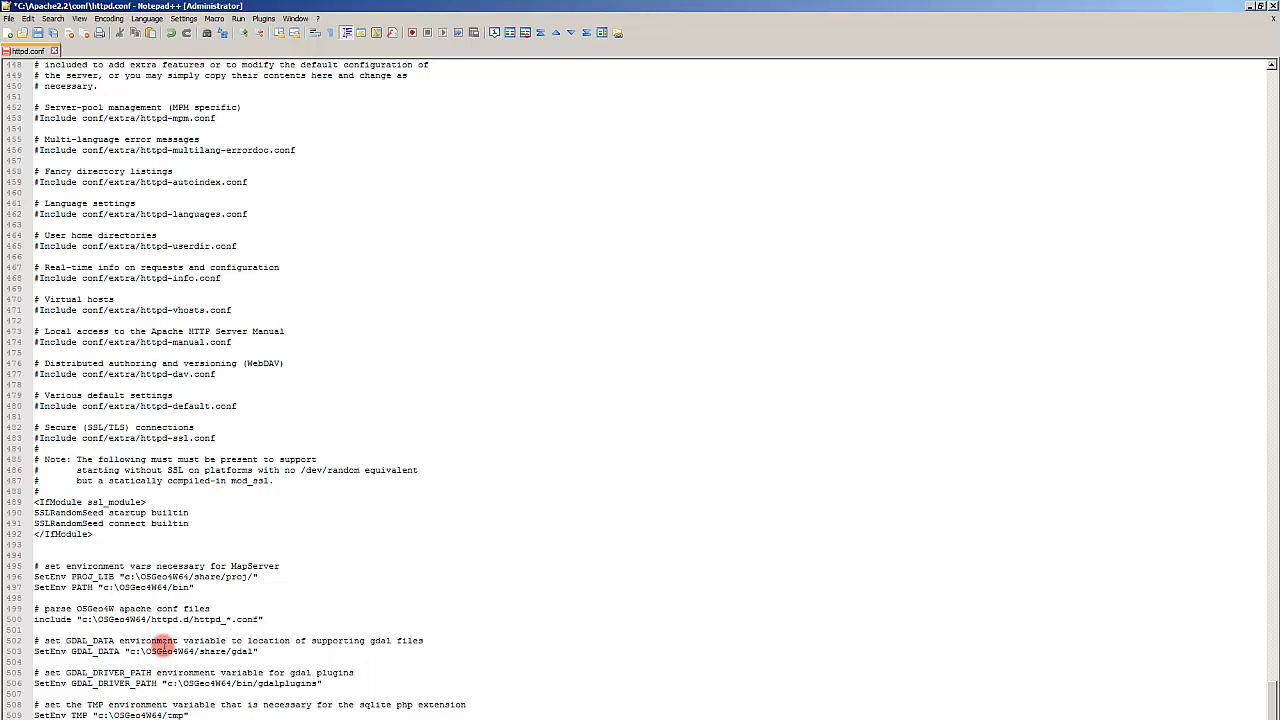
# Step: Bring the httpd.conf editor back and review the pasted environment settings
pyautogui.click(1262, 6)
pyautogui.click(240, 576)
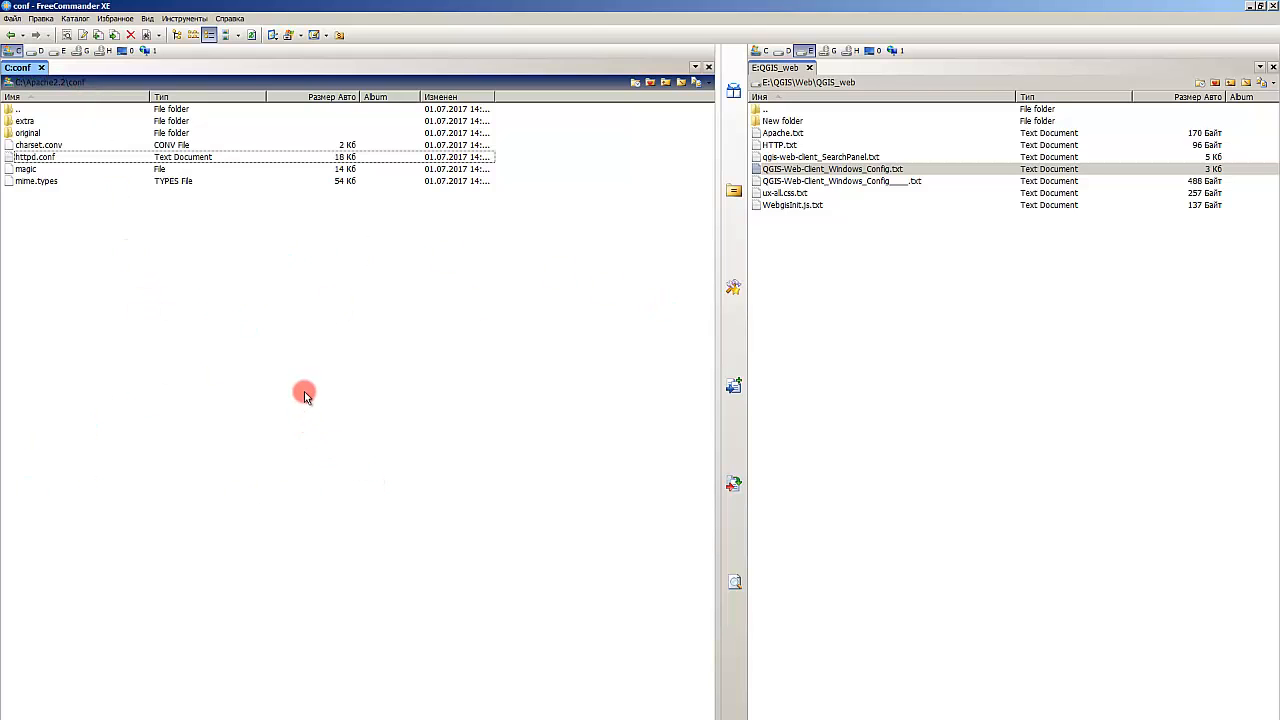
pyautogui.press('F4')
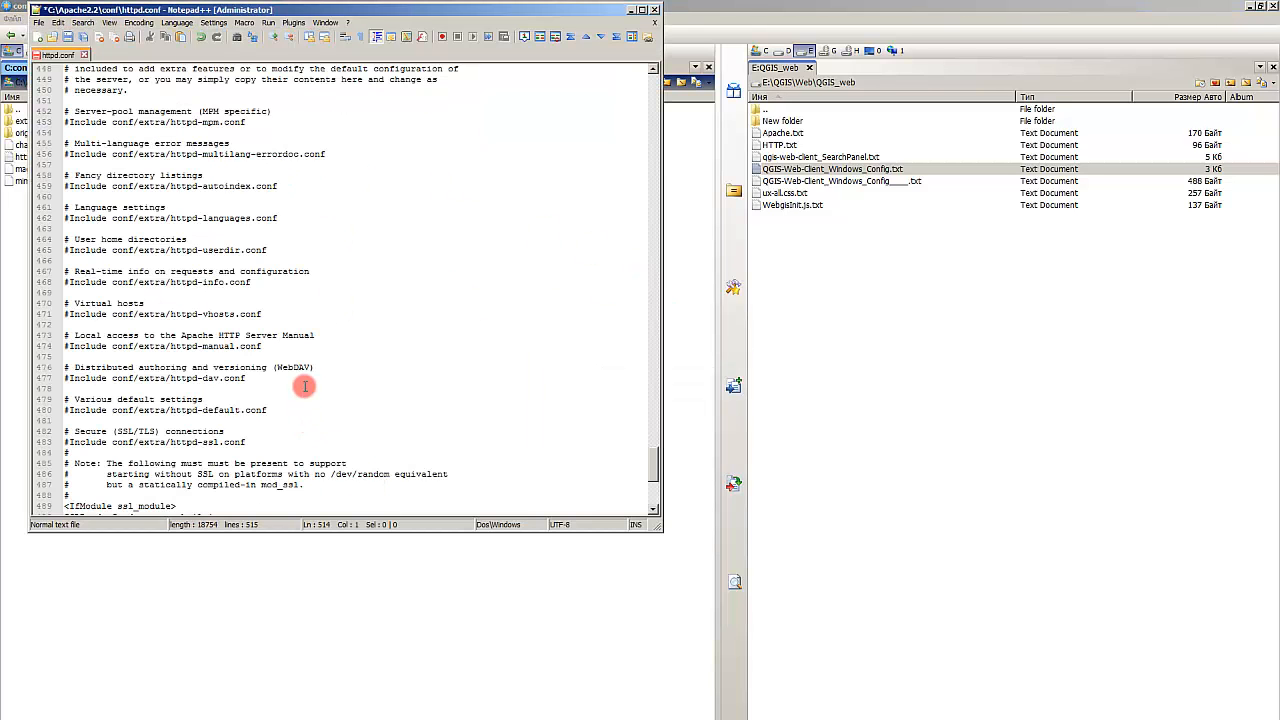
pyautogui.click(210, 377)
pyautogui.scroll(-9, 210, 376)
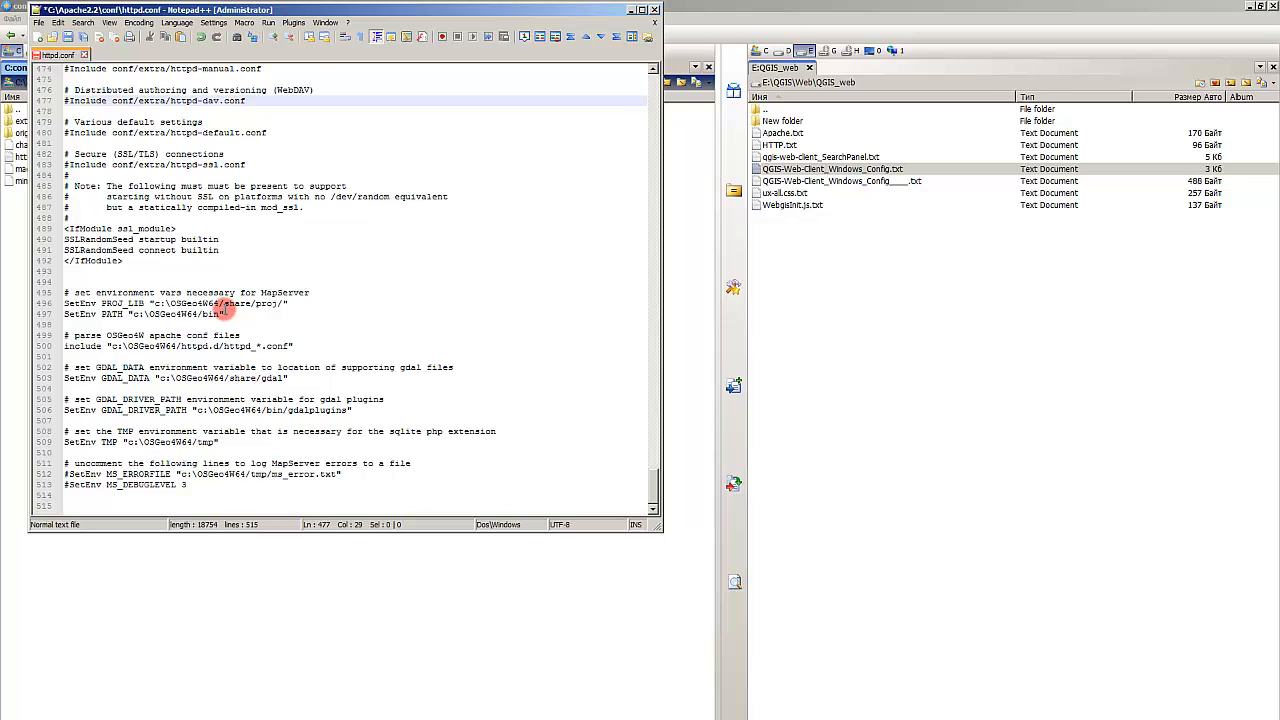
pyautogui.scroll(20, 220, 311)
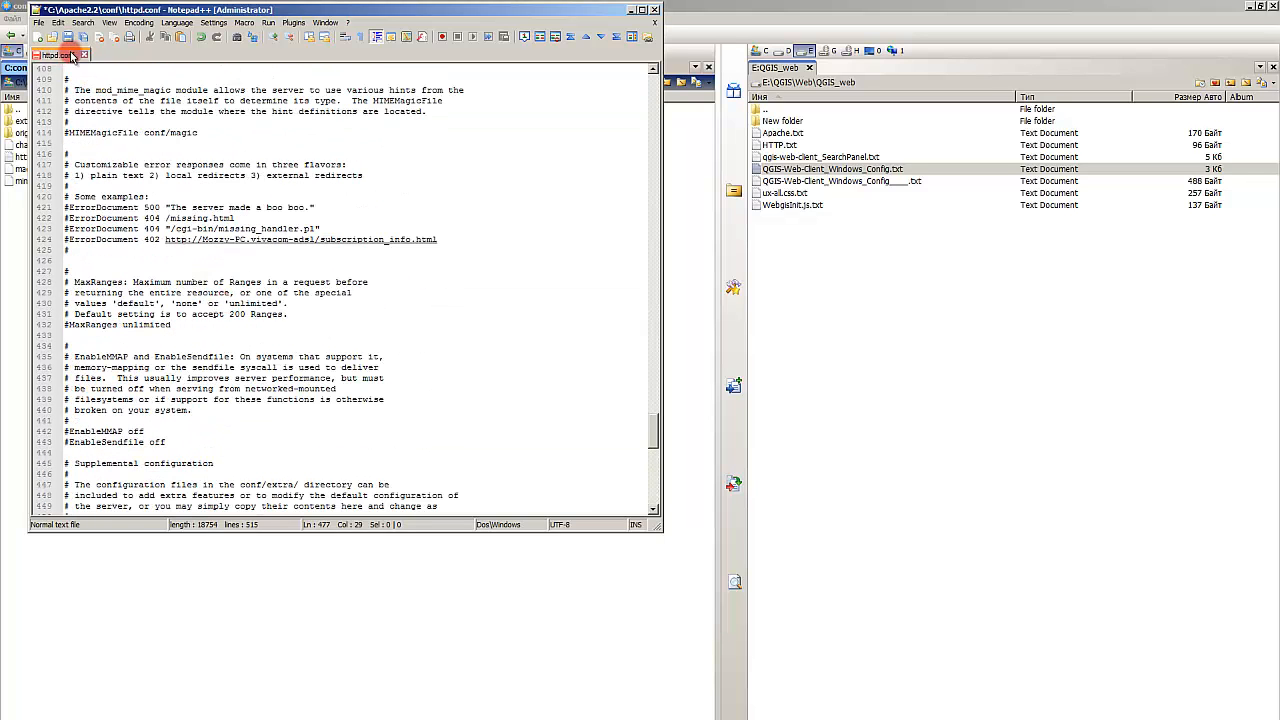
# Step: Search httpd.conf for "ScriptAlias" across opened documents and jump to the active ScriptAlias directive on line 327
pyautogui.click(205, 145)
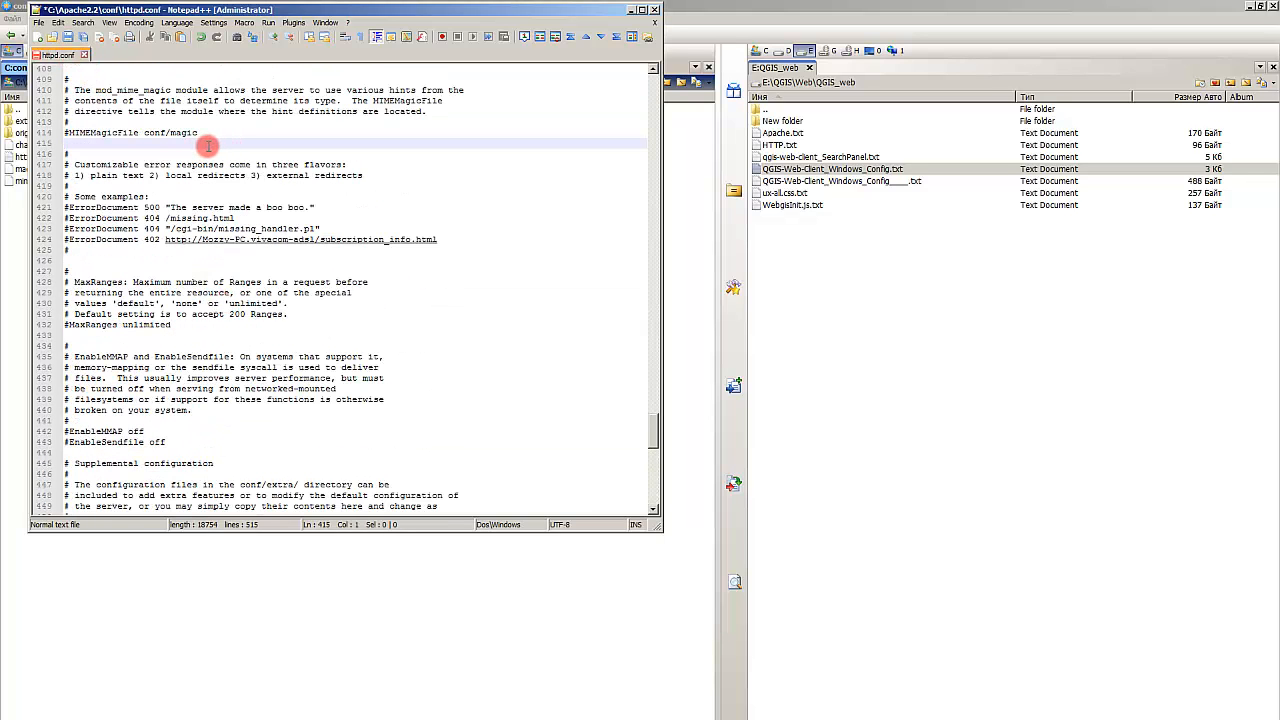
pyautogui.hotkey('ctrl', 'f')
pyautogui.click(210, 186)
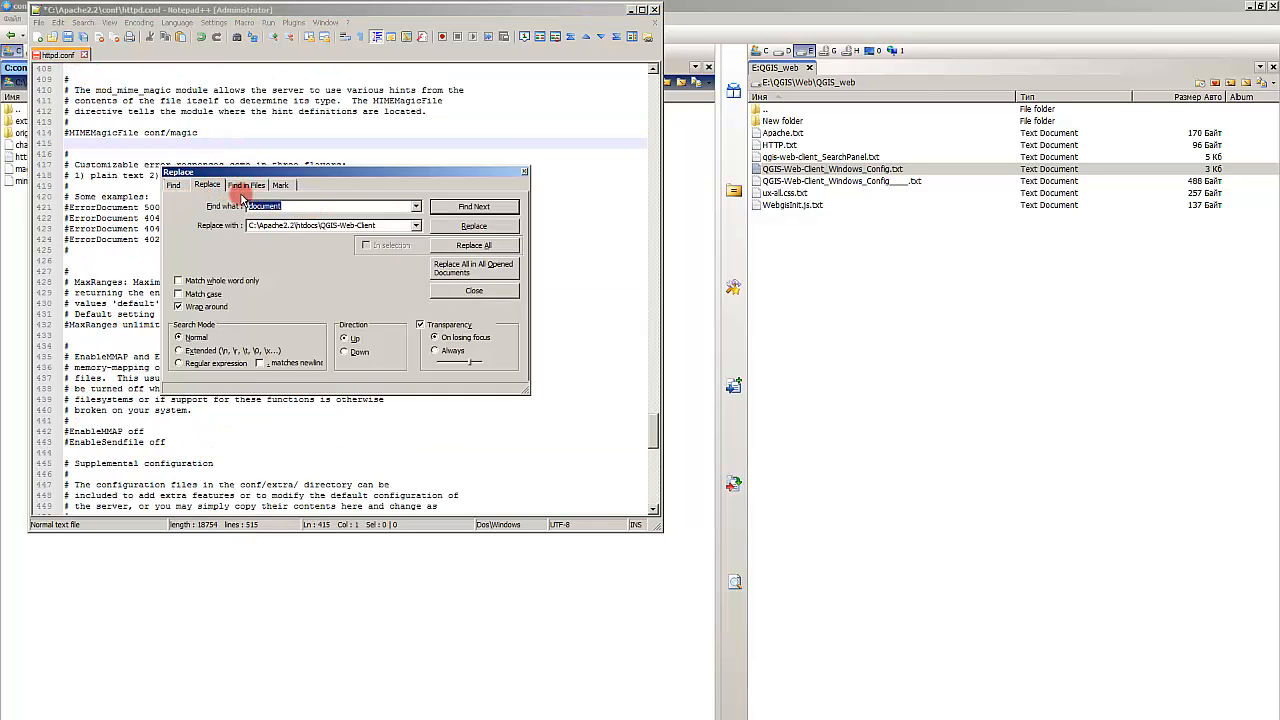
pyautogui.write('ScriptAlias')
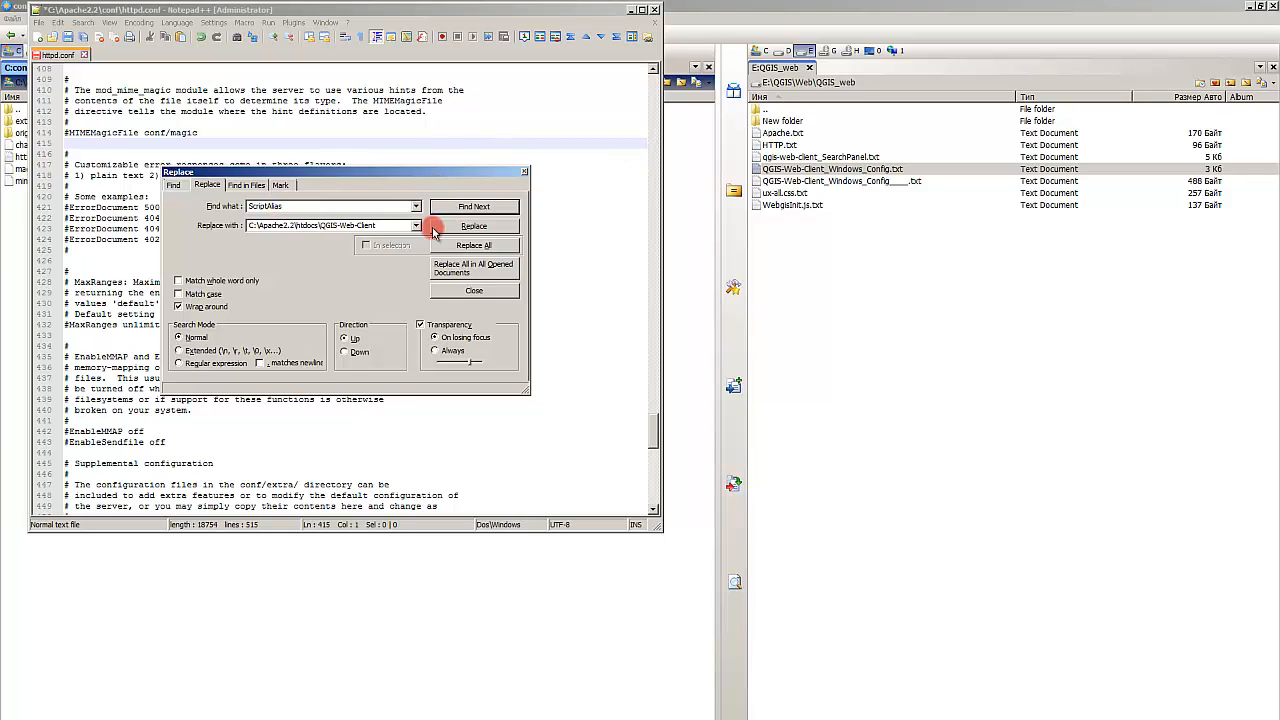
pyautogui.click(174, 185)
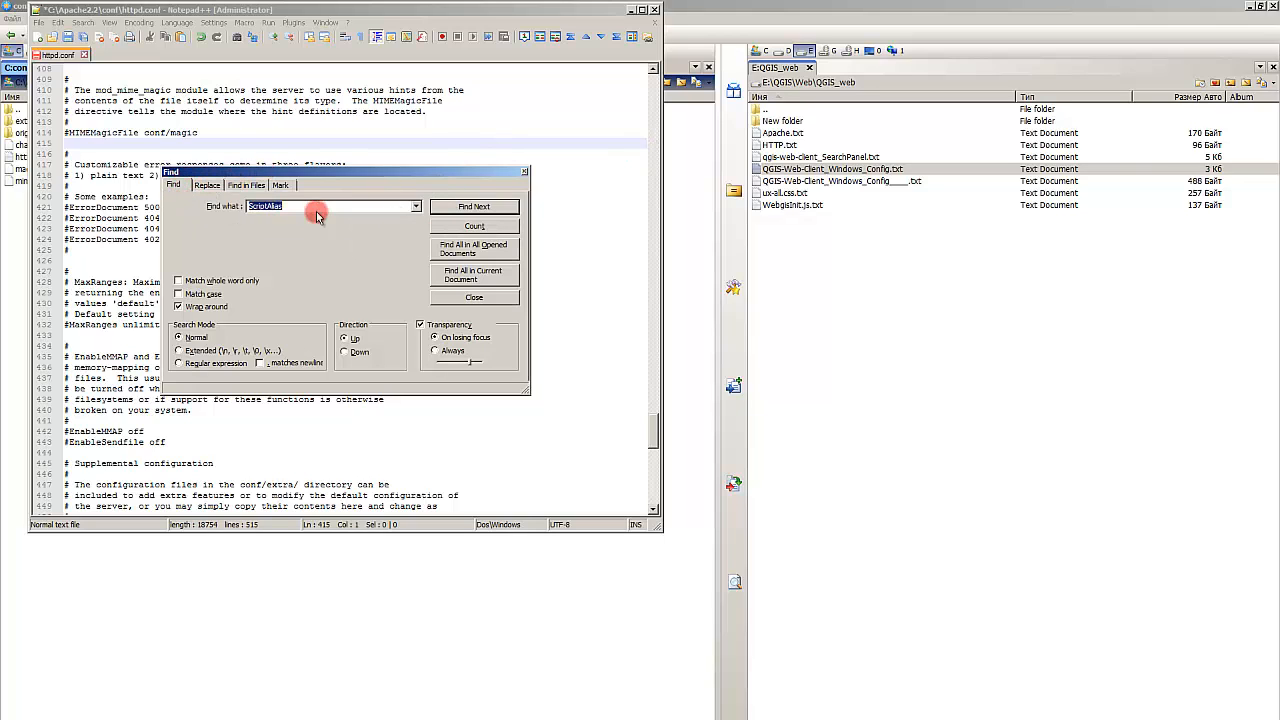
pyautogui.click(496, 254)
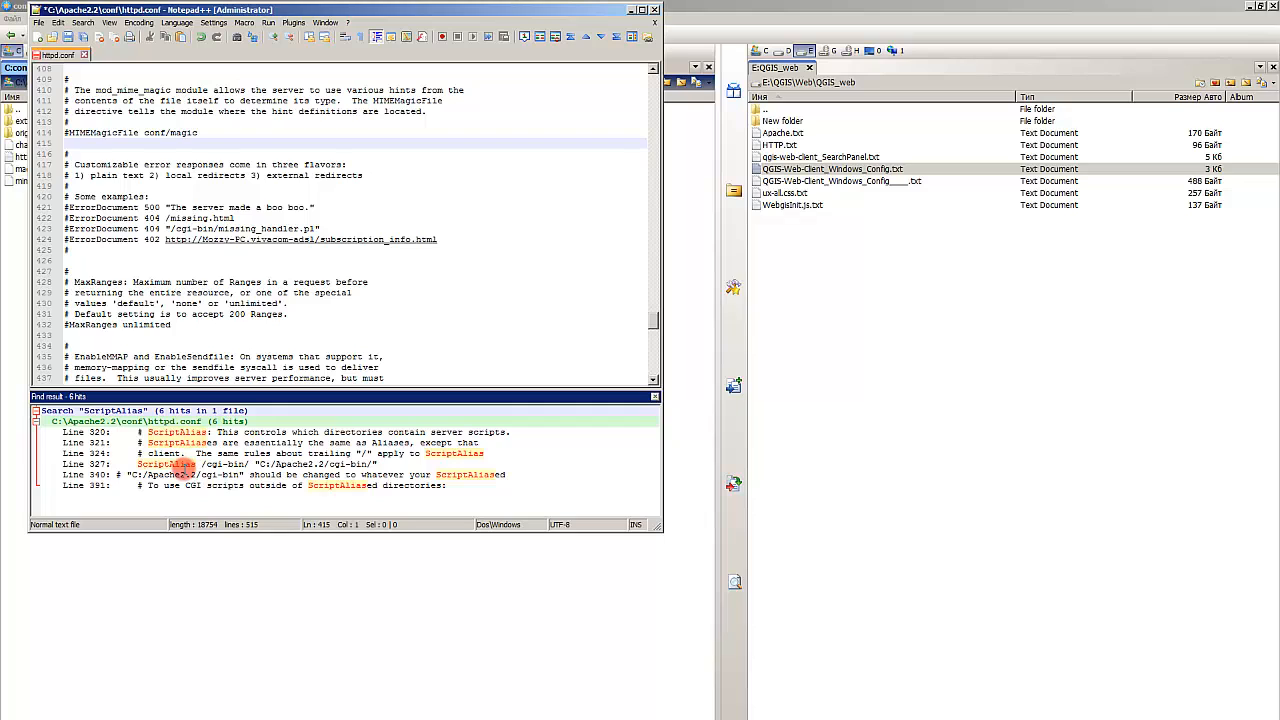
pyautogui.click(180, 464)
pyautogui.doubleClick(174, 464)
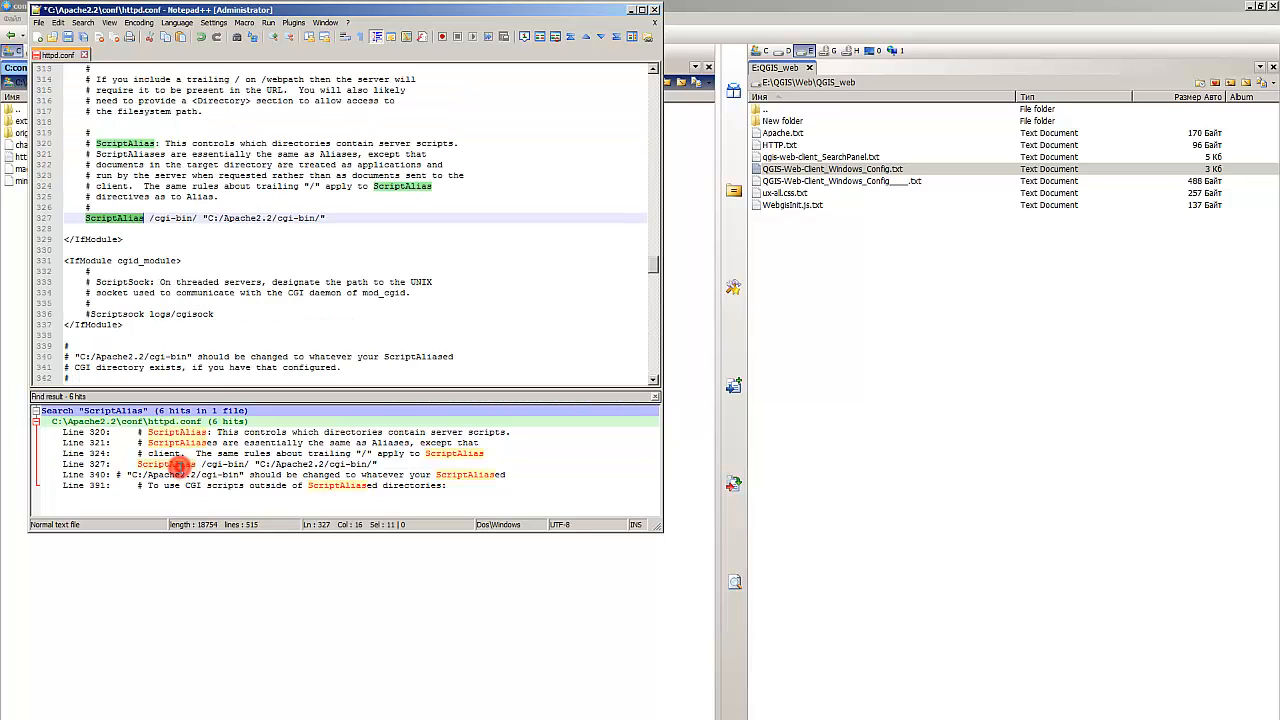
# Step: Comment out the original ScriptAlias /cgi-bin/ "C:/Apache2.2/cgi-bin/" line by prefixing it with #
pyautogui.click(160, 240)
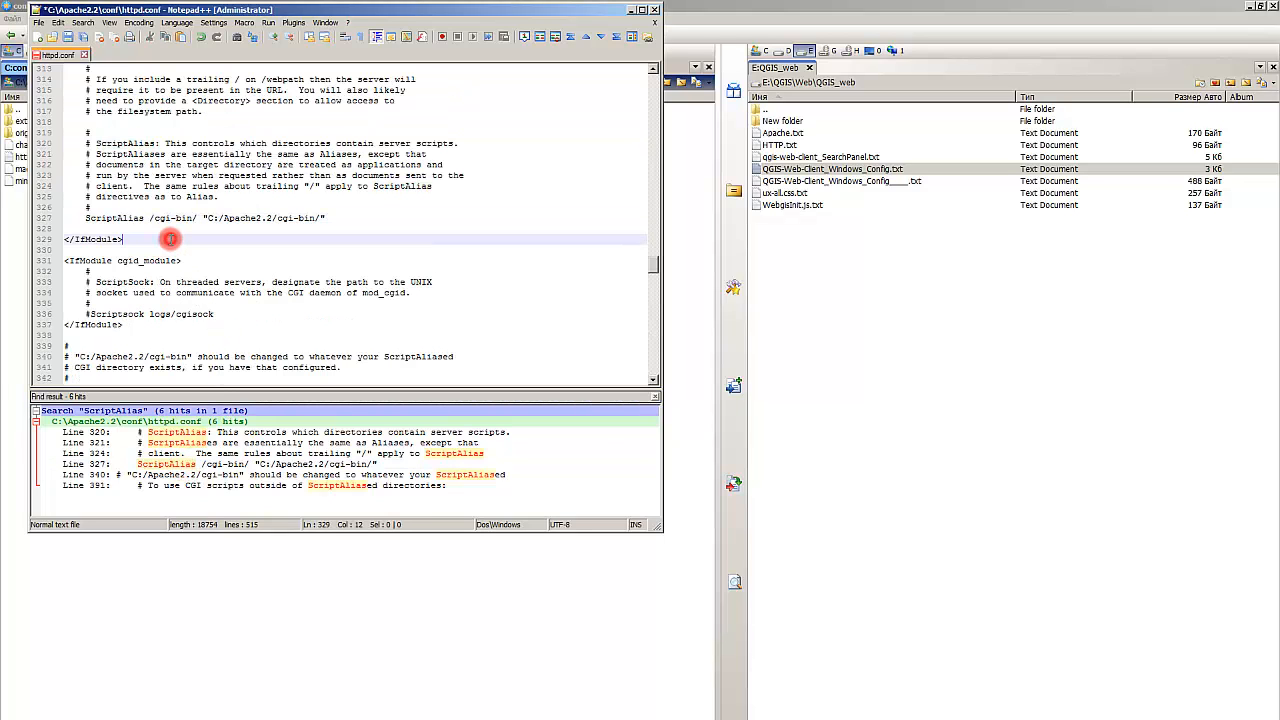
pyautogui.click(84, 219)
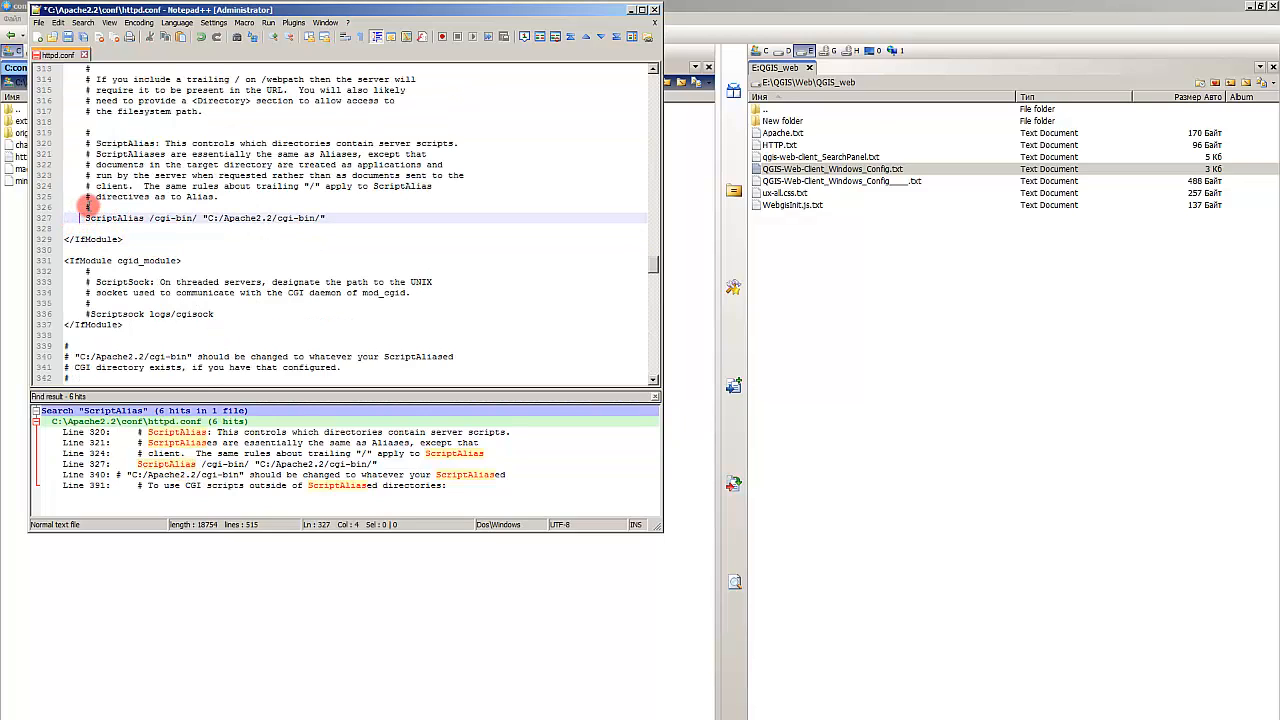
pyautogui.moveTo(90, 206); pyautogui.dragTo(81, 206)
pyautogui.hotkey('ctrl', 'c')
pyautogui.click(87, 218)
pyautogui.hotkey('ctrl', 'v')
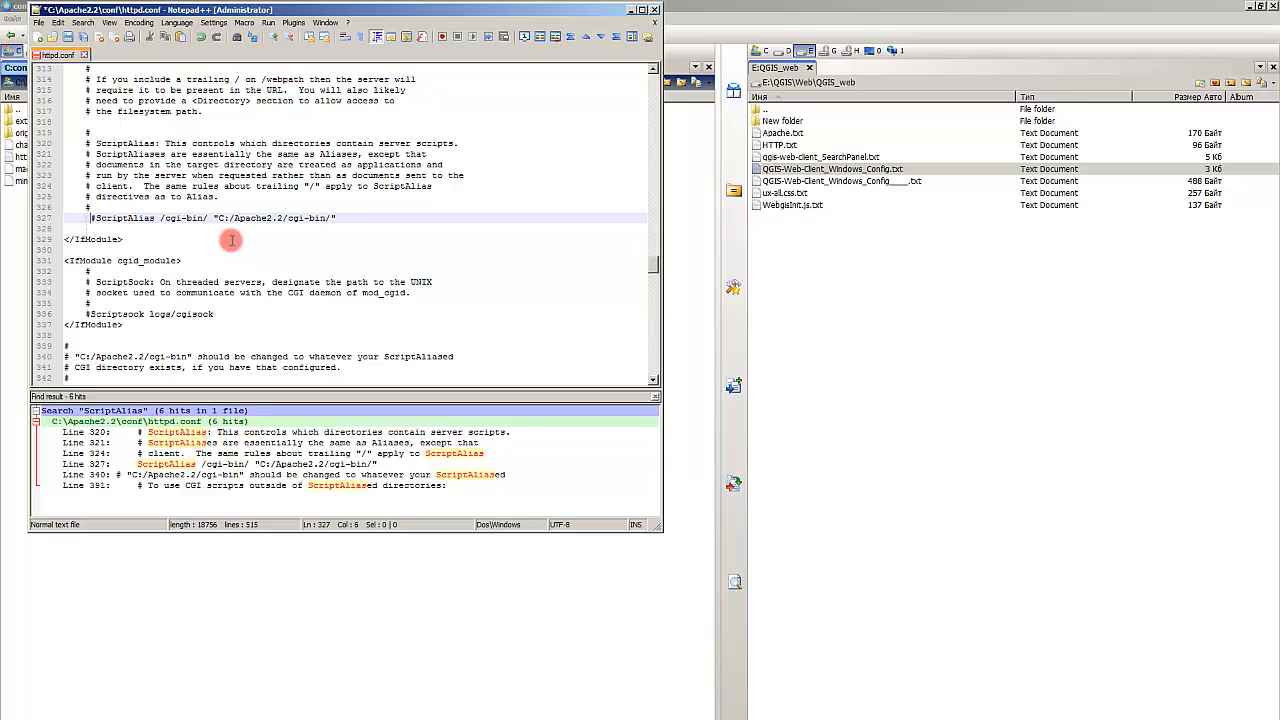
pyautogui.press('BackSpace')
# Step: Duplicate the ScriptAlias directive as an uncommented, indented line directly below the commented one
pyautogui.moveTo(334, 218); pyautogui.dragTo(97, 222)
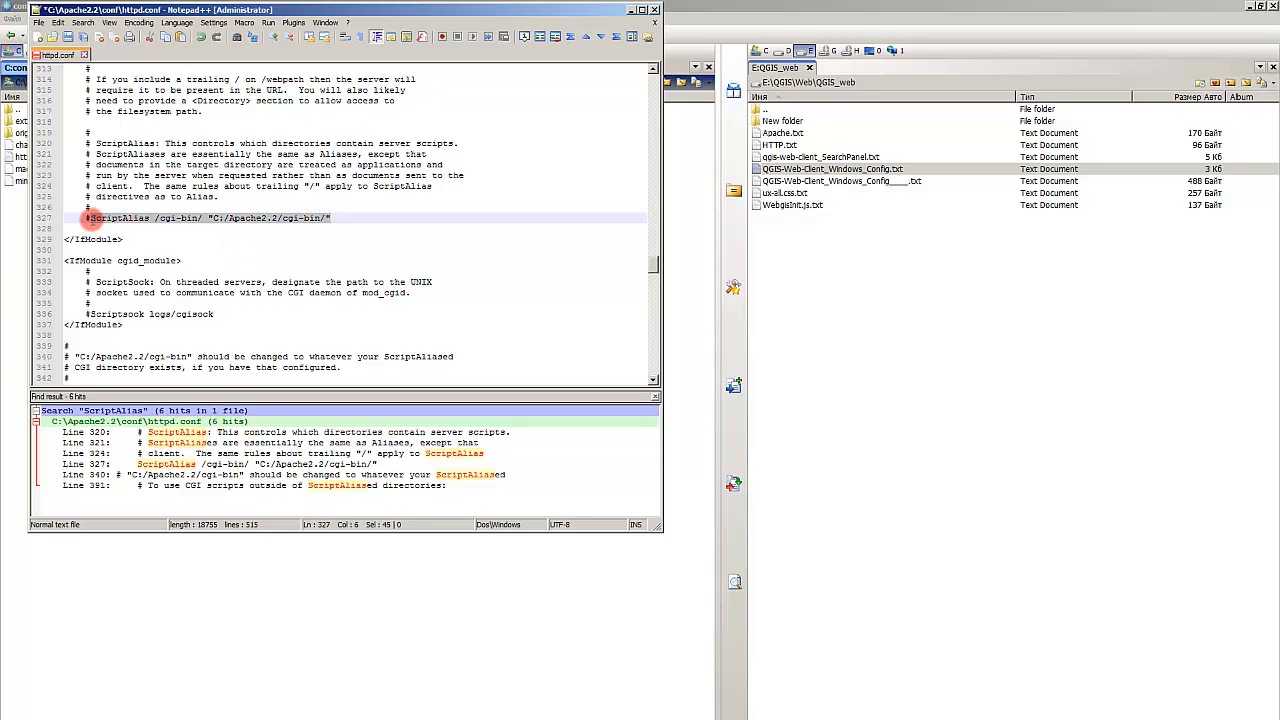
pyautogui.hotkey('ctrl', 'c')
pyautogui.click(88, 228)
pyautogui.hotkey('ctrl', 'v')
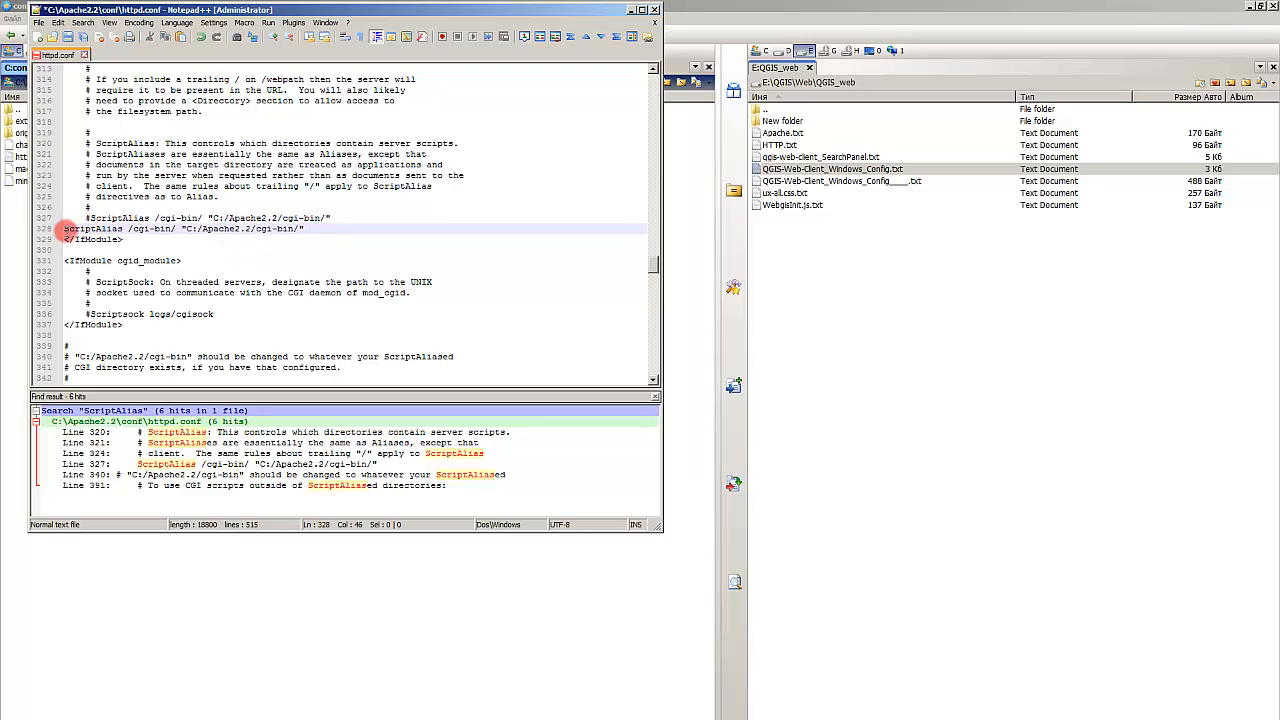
pyautogui.click(66, 229)
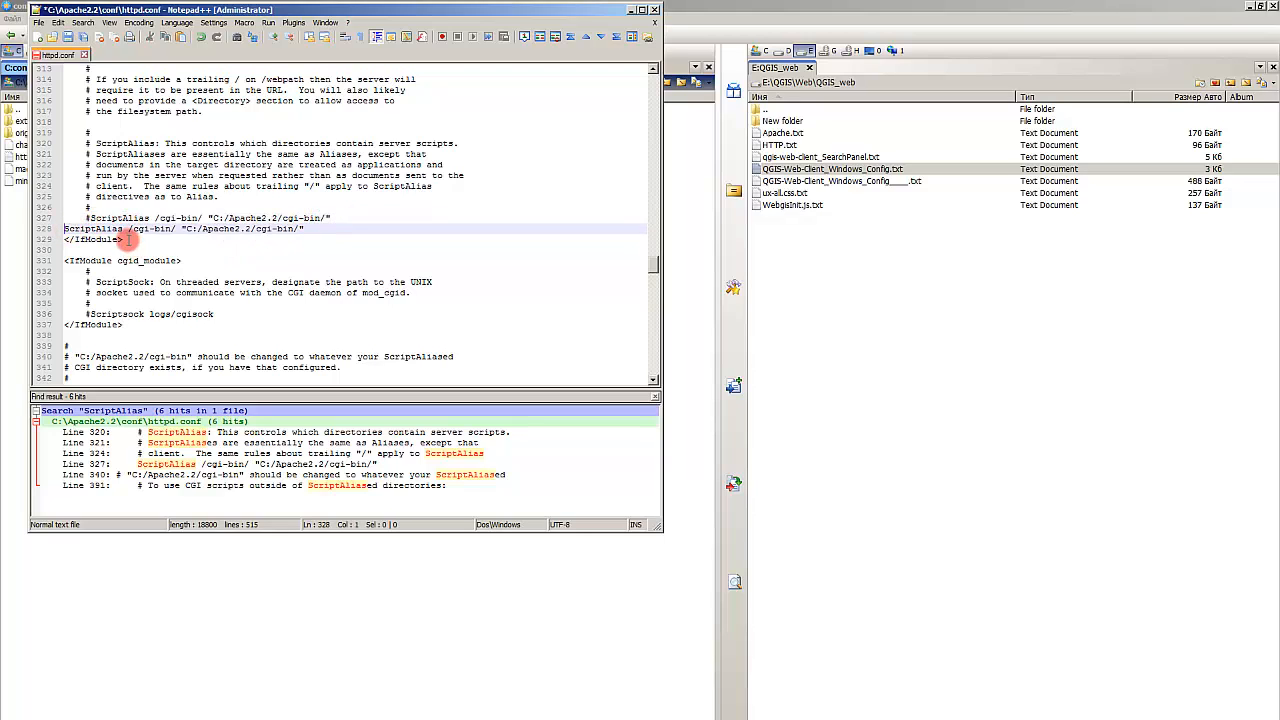
pyautogui.press('Tab')
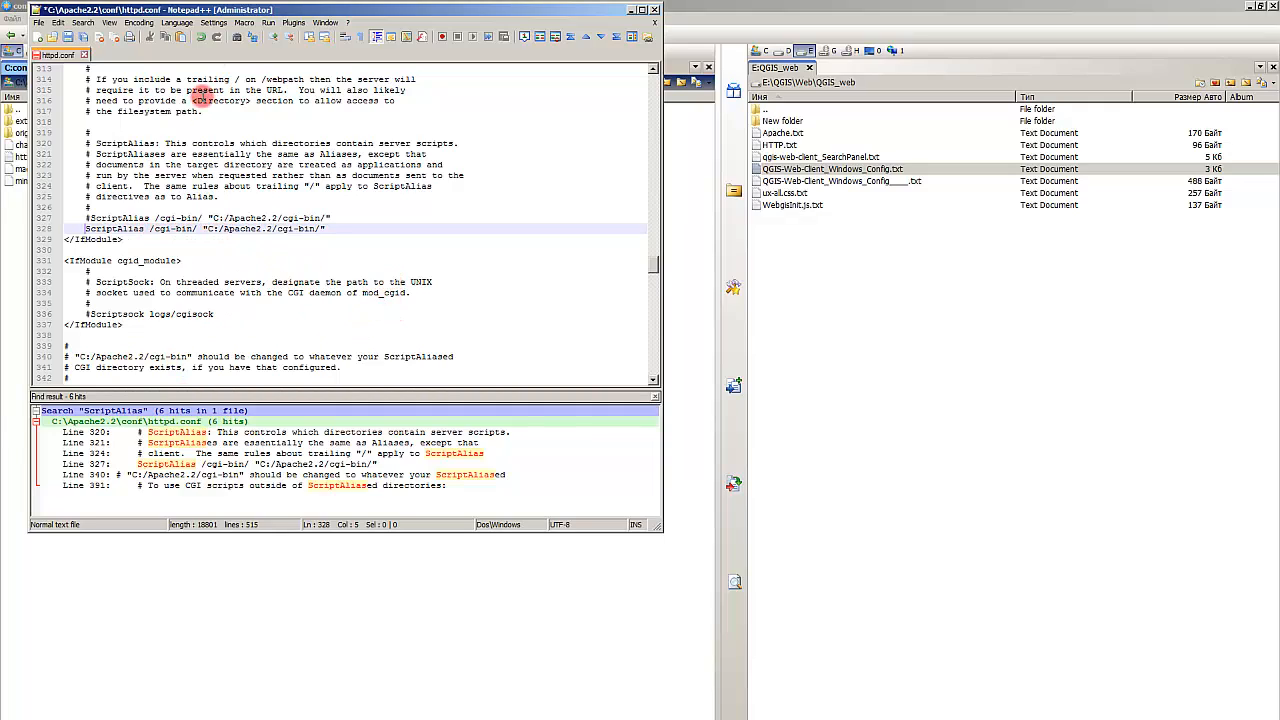
# Step: In the file manager, browse to C:\OSGeo4W64\apps\qgis\bin and copy its folder path
pyautogui.moveTo(302, 12); pyautogui.dragTo(832, 187)
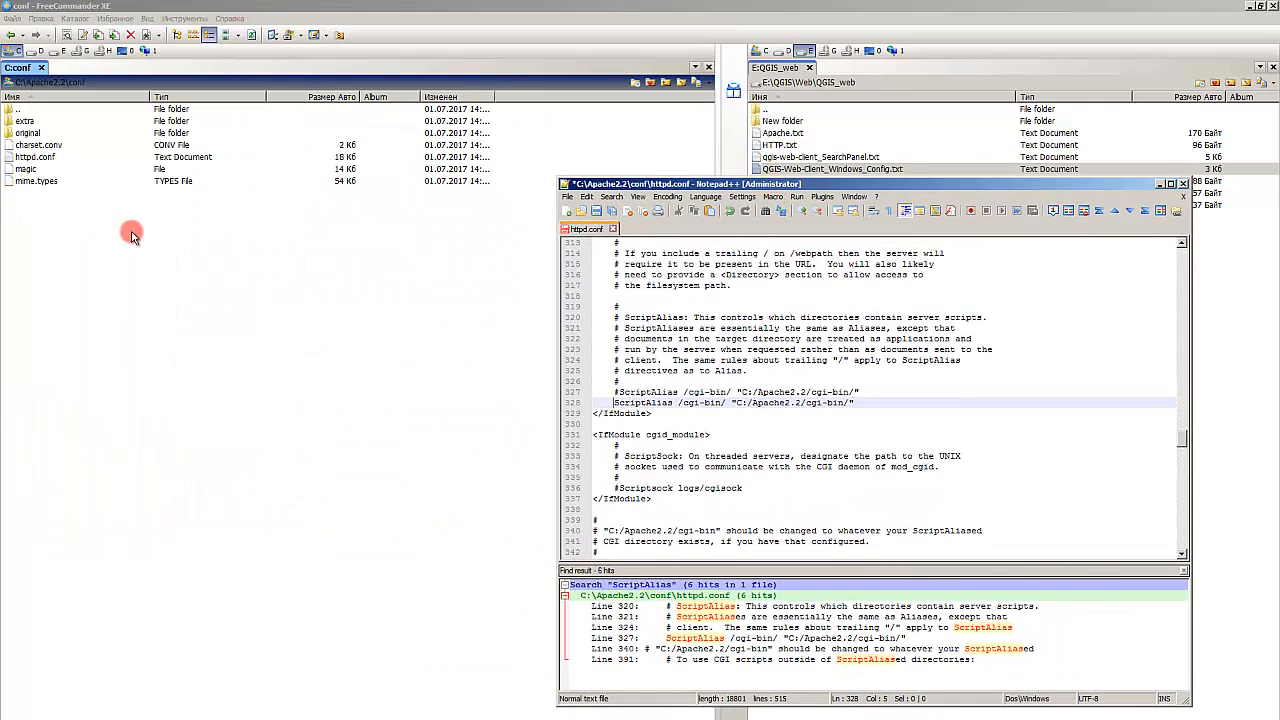
pyautogui.click(100, 268)
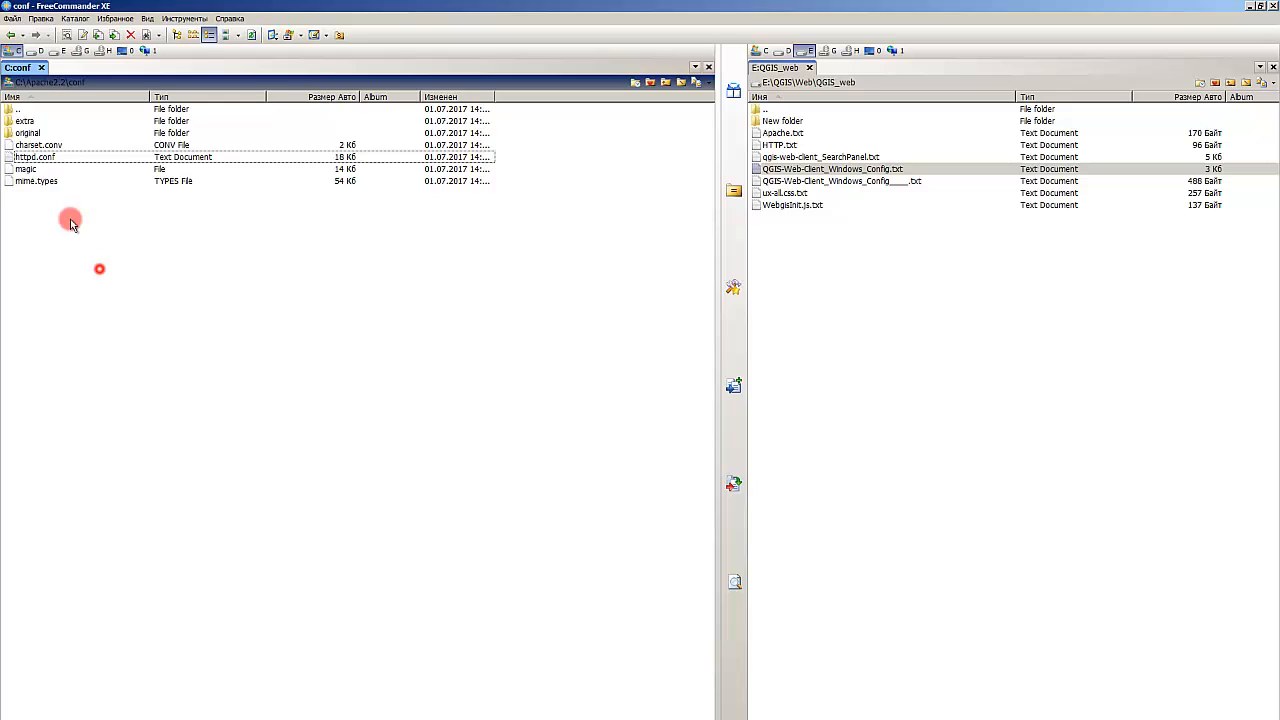
pyautogui.click(16, 84)
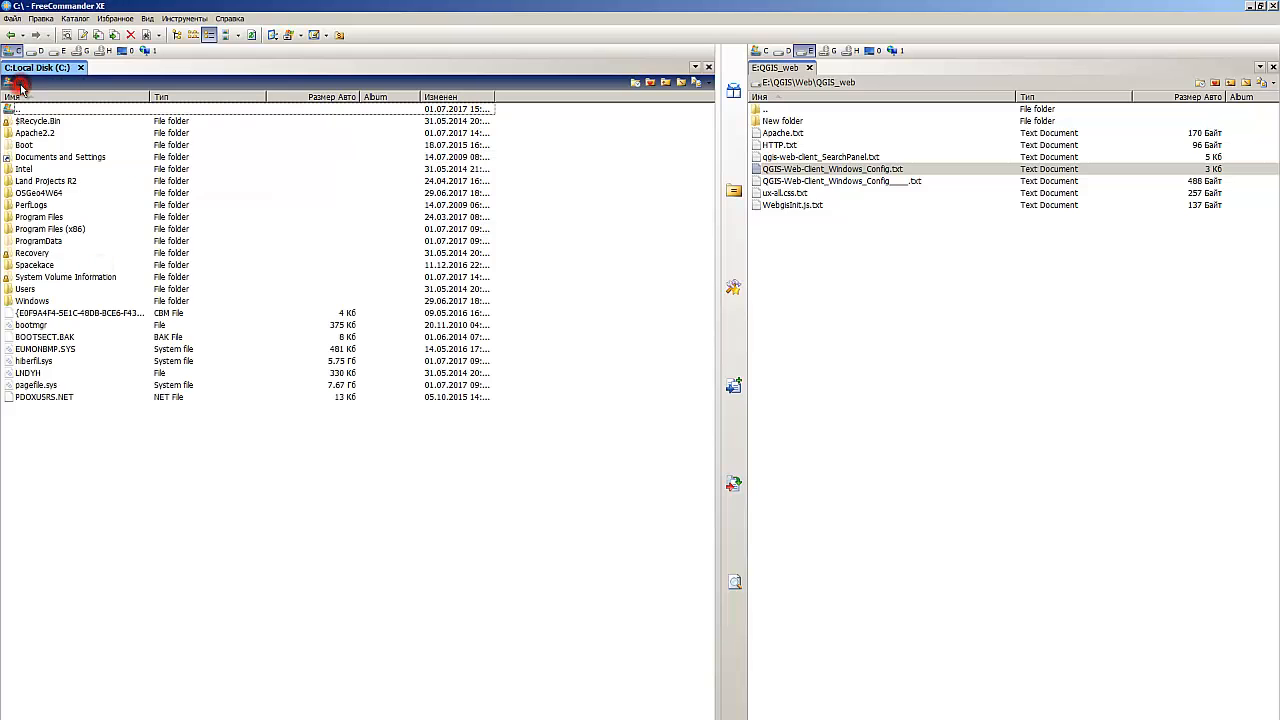
pyautogui.click(66, 194)
pyautogui.doubleClick(66, 194)
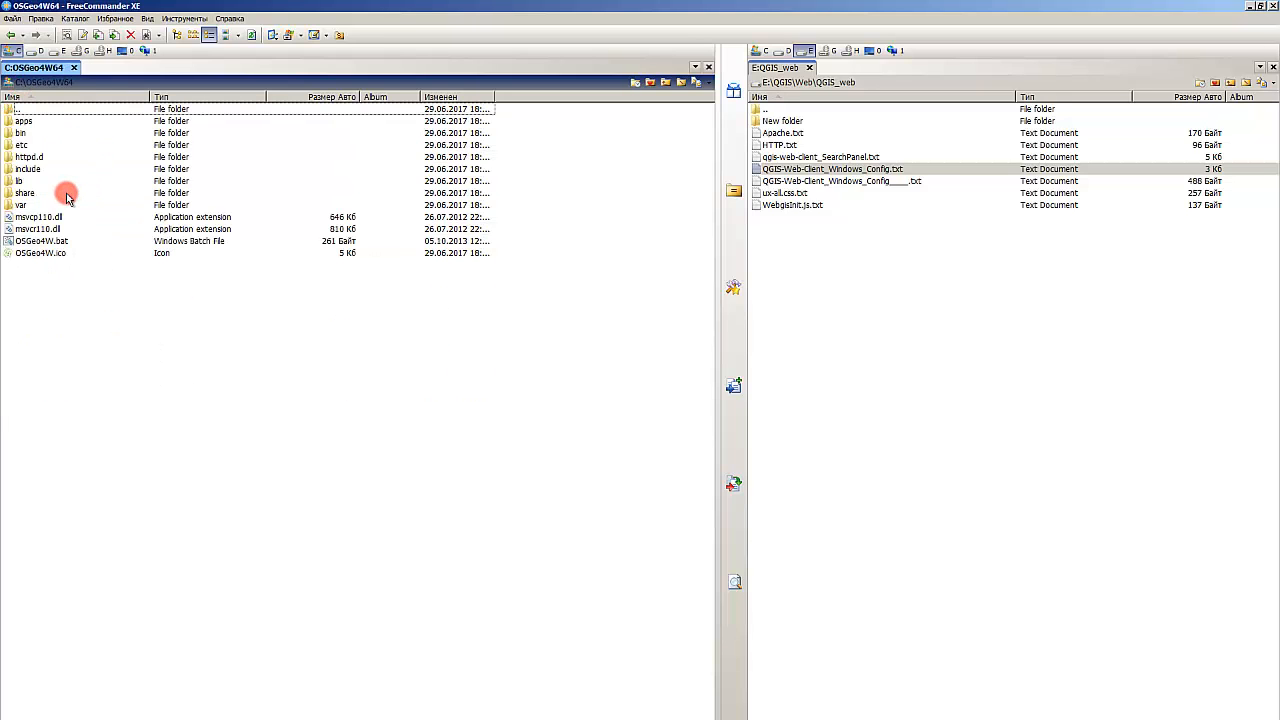
pyautogui.doubleClick(38, 124)
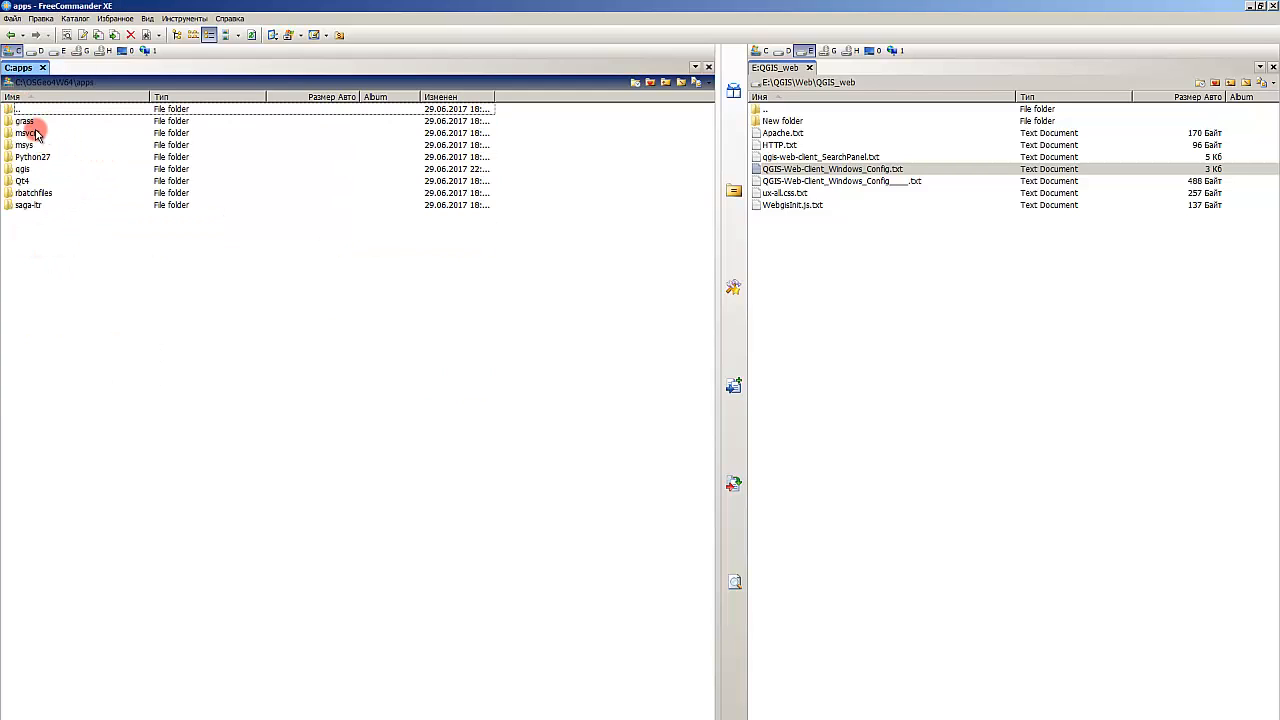
pyautogui.doubleClick(30, 168)
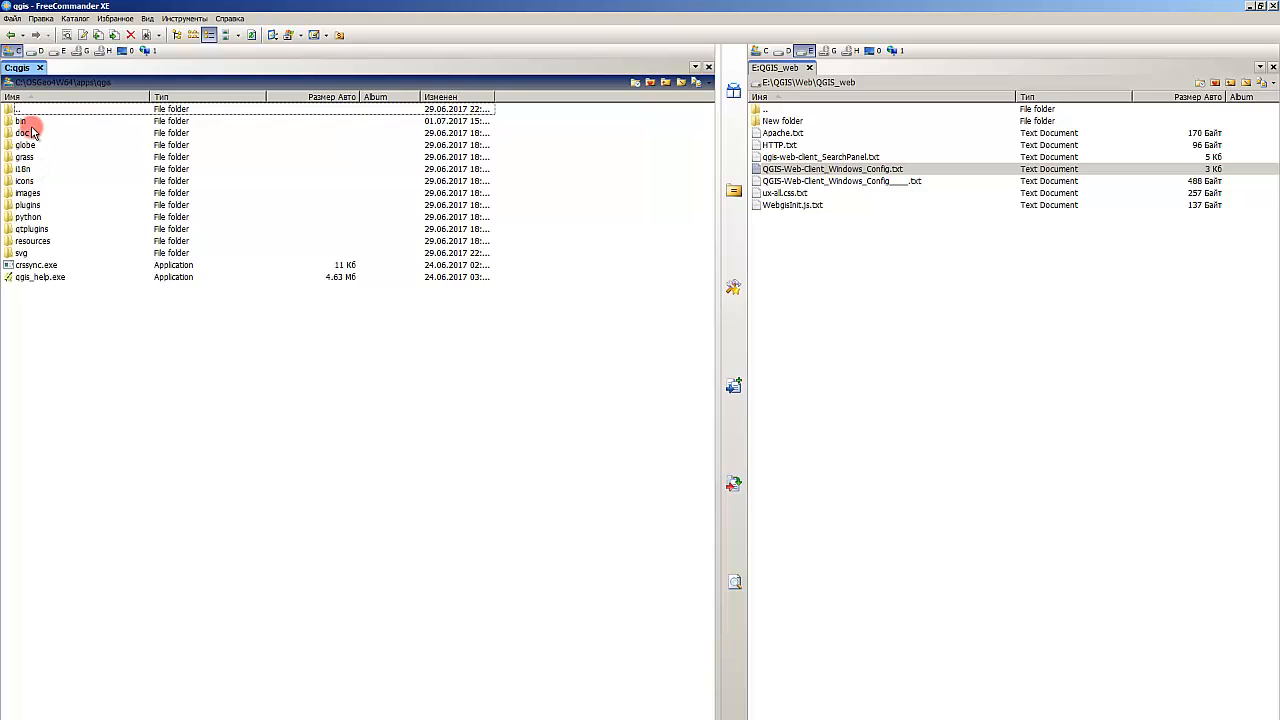
pyautogui.doubleClick(29, 121)
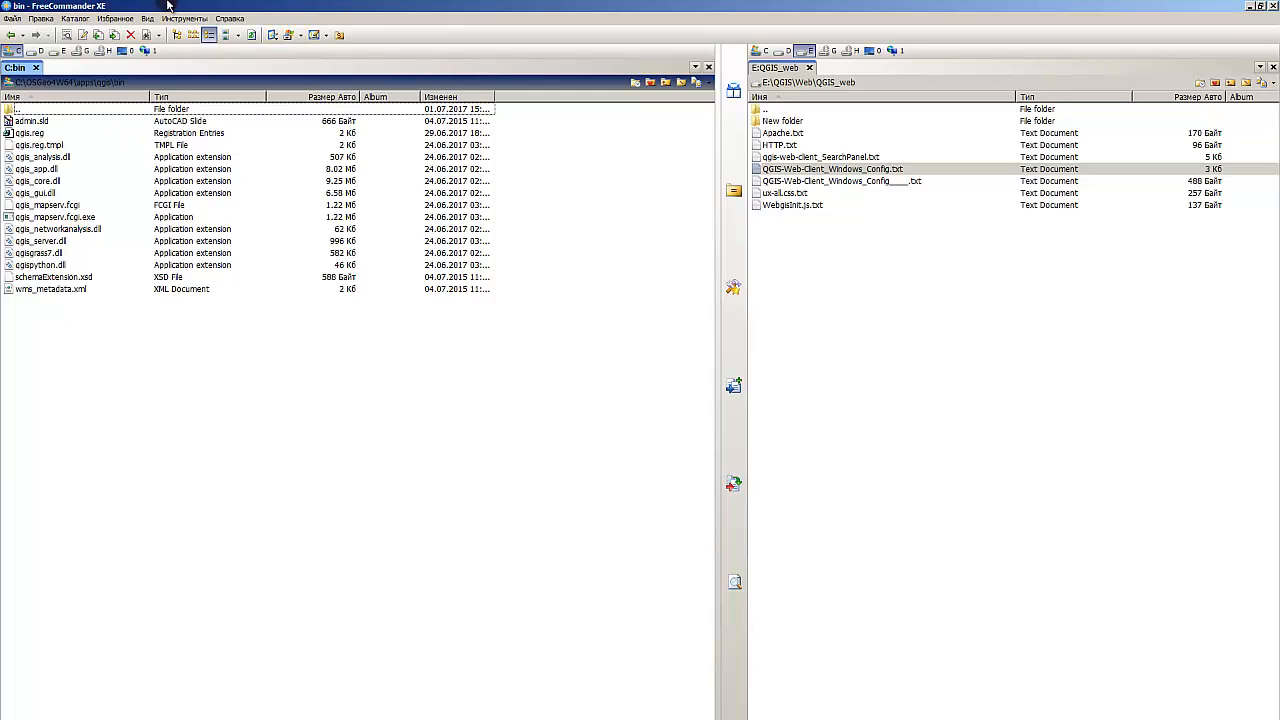
pyautogui.rightClick(142, 84)
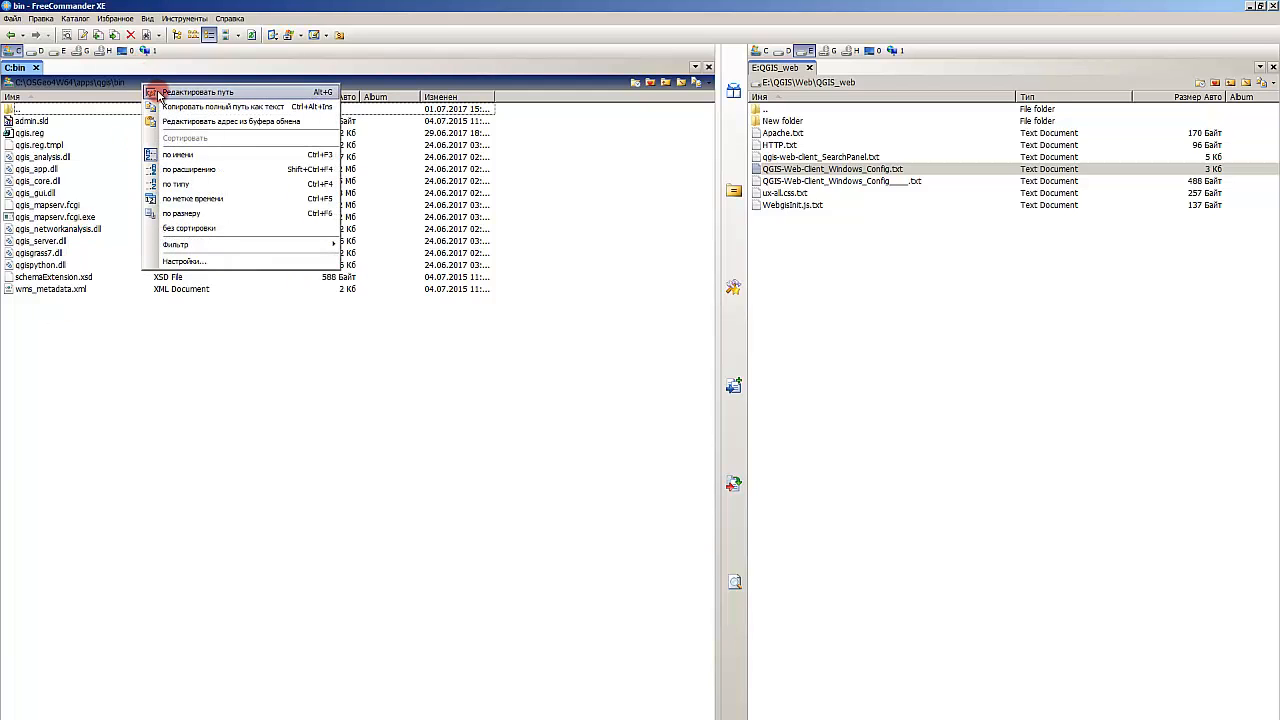
pyautogui.click(162, 96)
pyautogui.hotkey('ctrl', 'c')
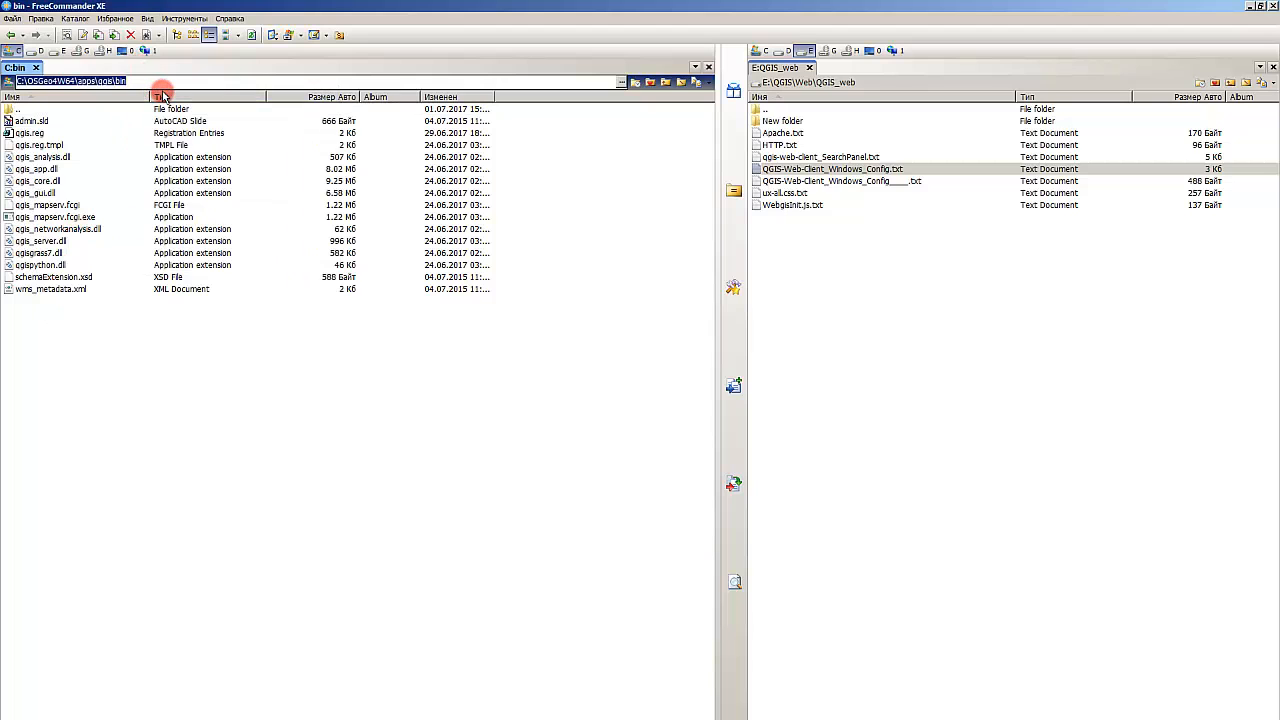
pyautogui.click(184, 349)
# Step: Replace the new ScriptAlias line's arguments with the copied C:\OSGeo4W64\apps\qgis\bin path
pyautogui.hotkey('alt', 'Tab')
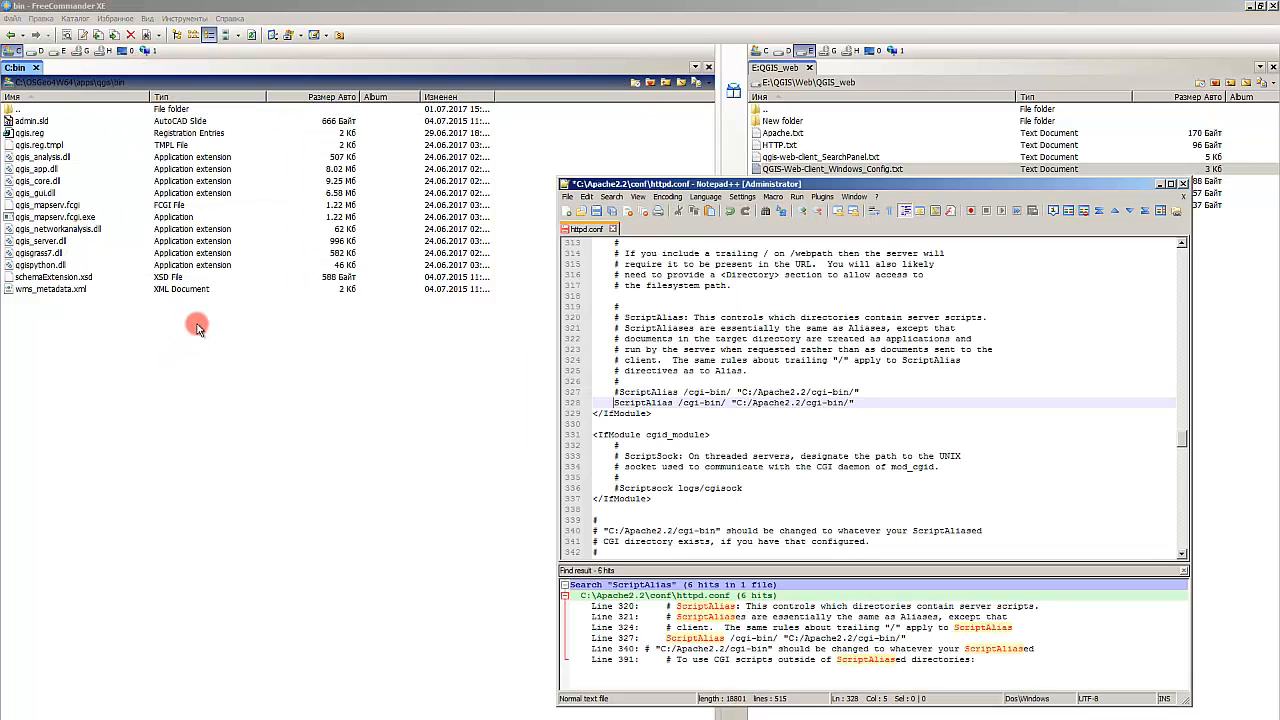
pyautogui.doubleClick(639, 184)
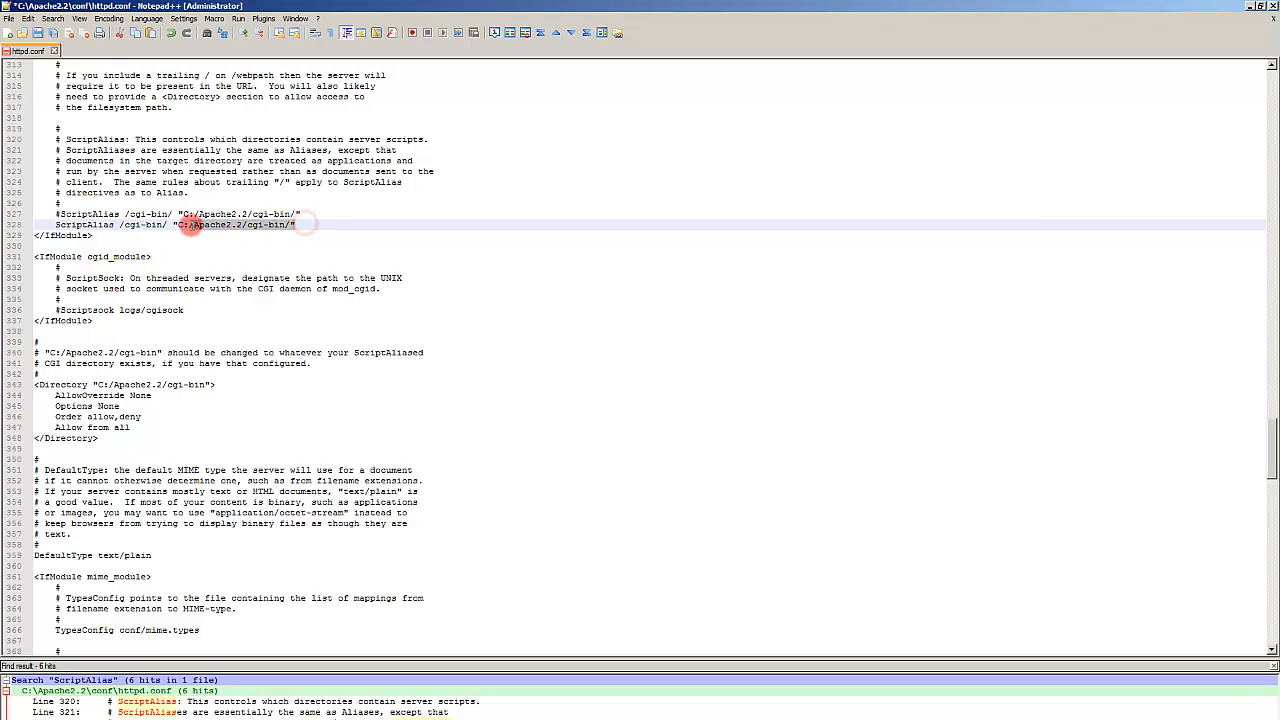
pyautogui.click(268, 245)
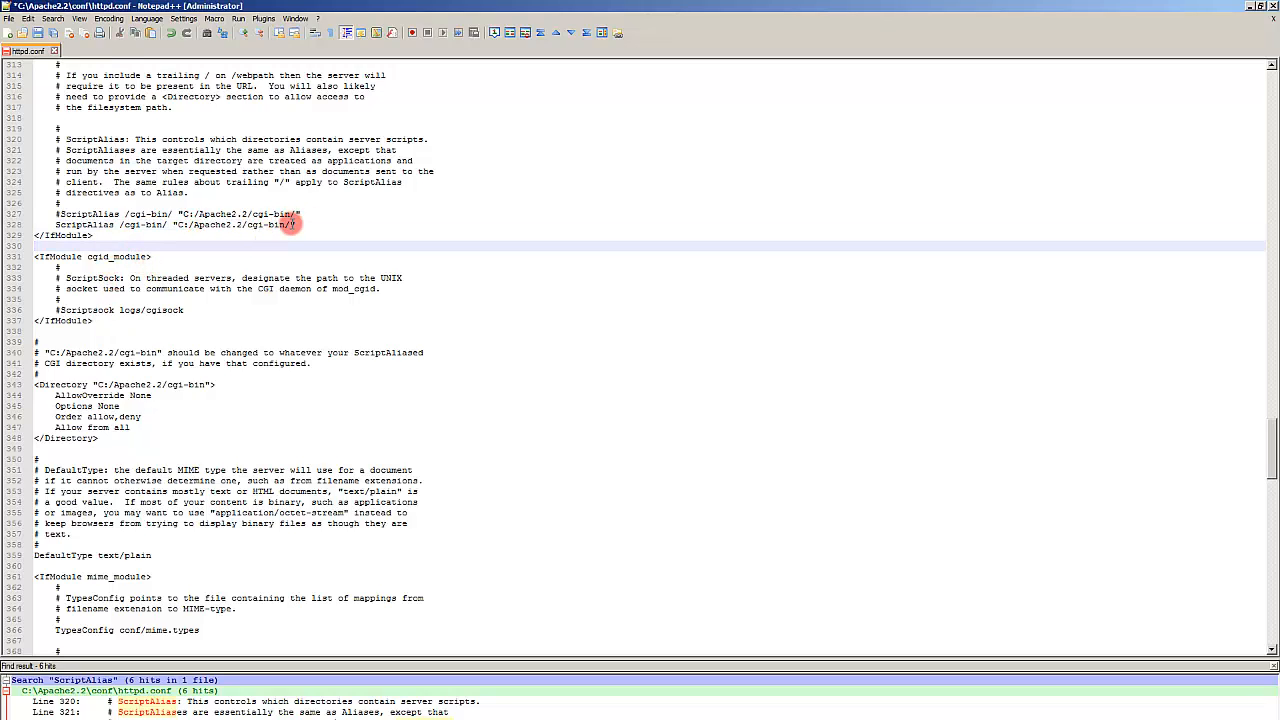
pyautogui.moveTo(295, 224); pyautogui.dragTo(120, 225)
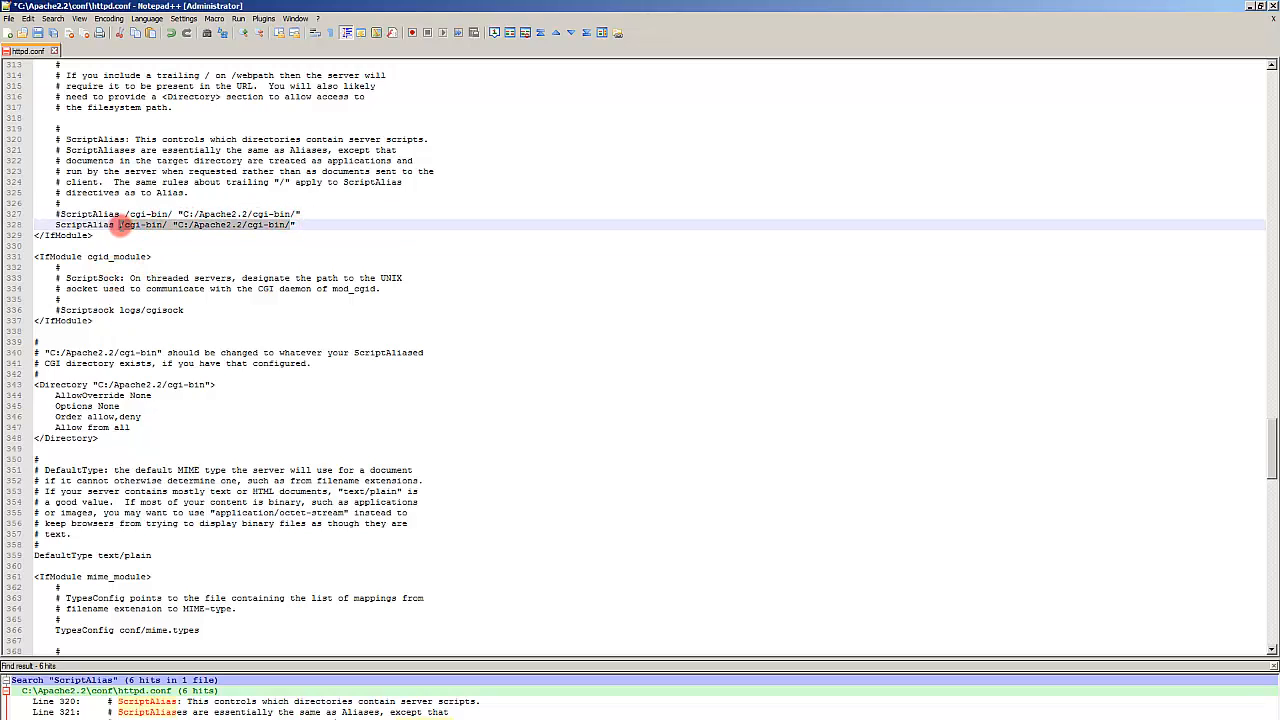
pyautogui.hotkey('ctrl', 'v')
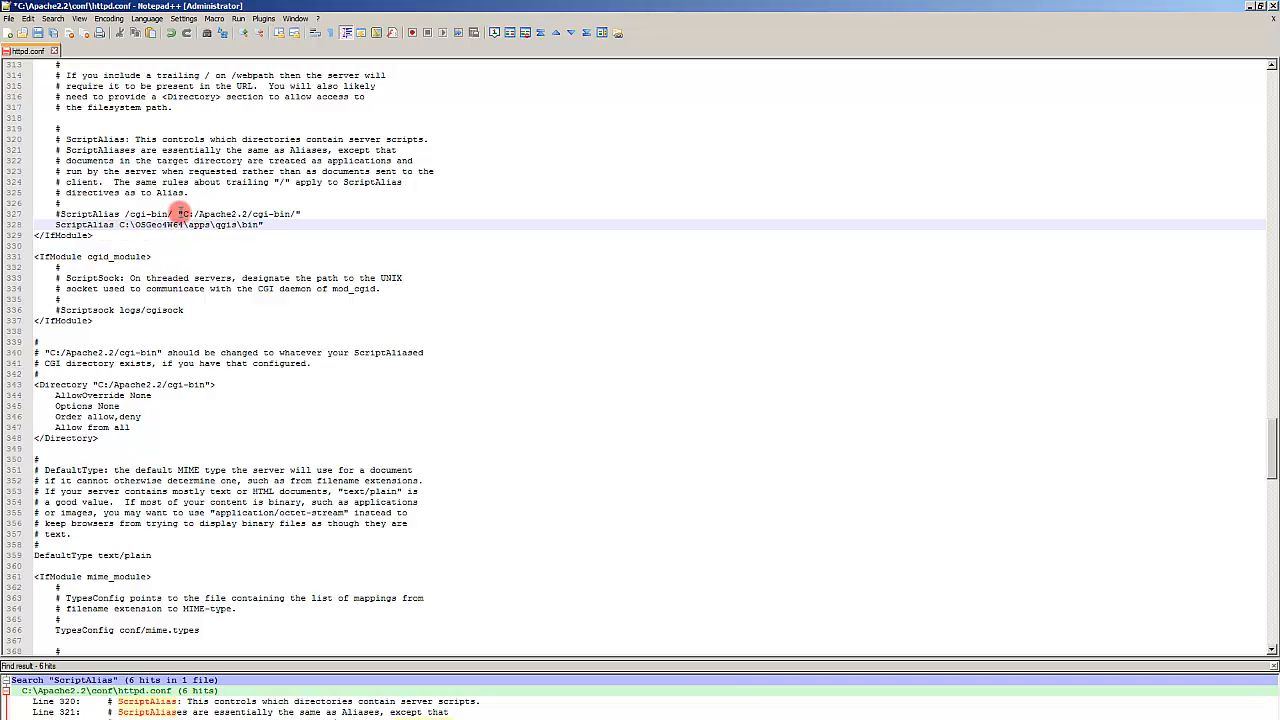
# Step: Complete the line as ScriptAlias /cgi-bin/ "C:\OSGeo4W64\apps\qgis\bin", adding the alias and wrapping the path in quotes
pyautogui.moveTo(173, 214); pyautogui.dragTo(121, 214)
pyautogui.hotkey('ctrl', 'c')
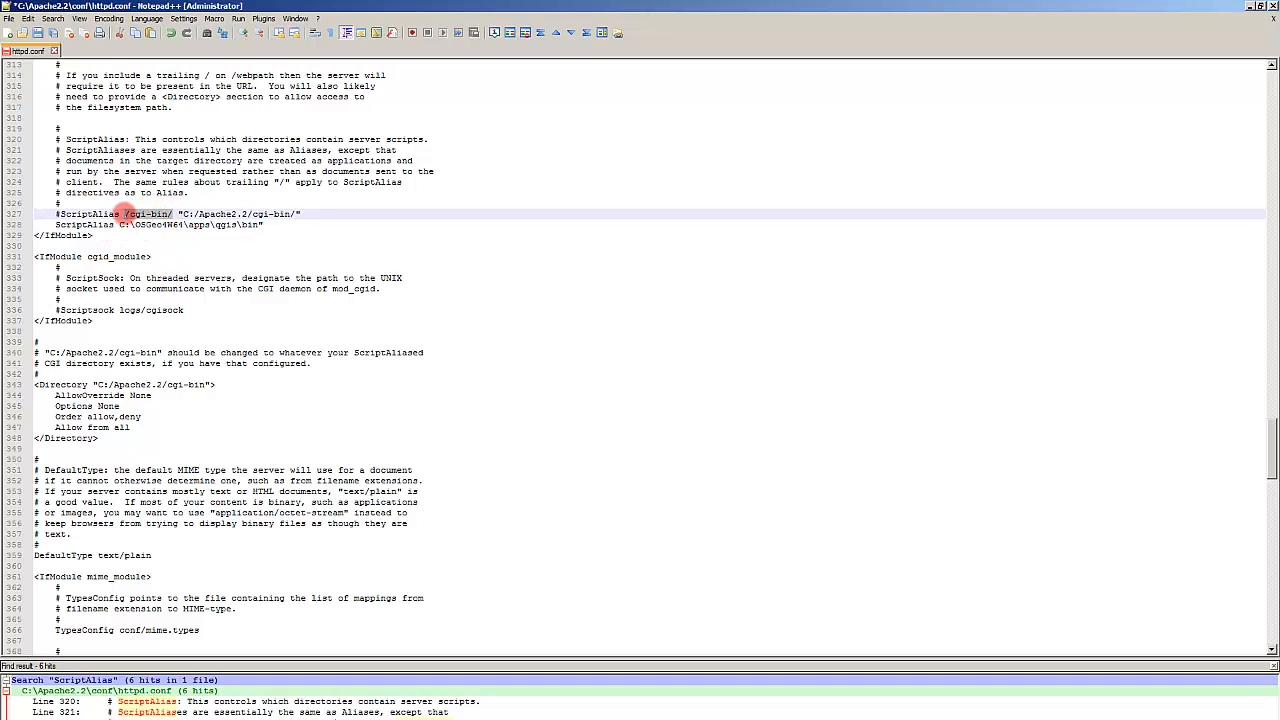
pyautogui.click(118, 224)
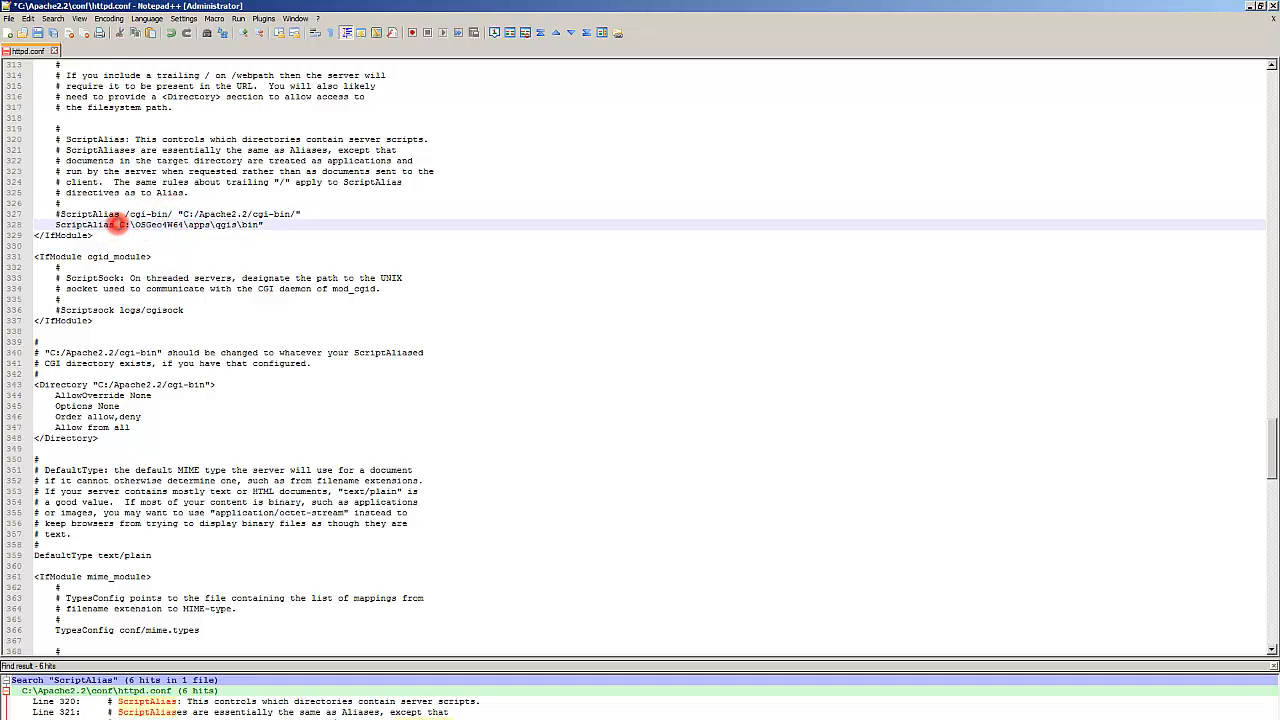
pyautogui.hotkey('ctrl', 'v')
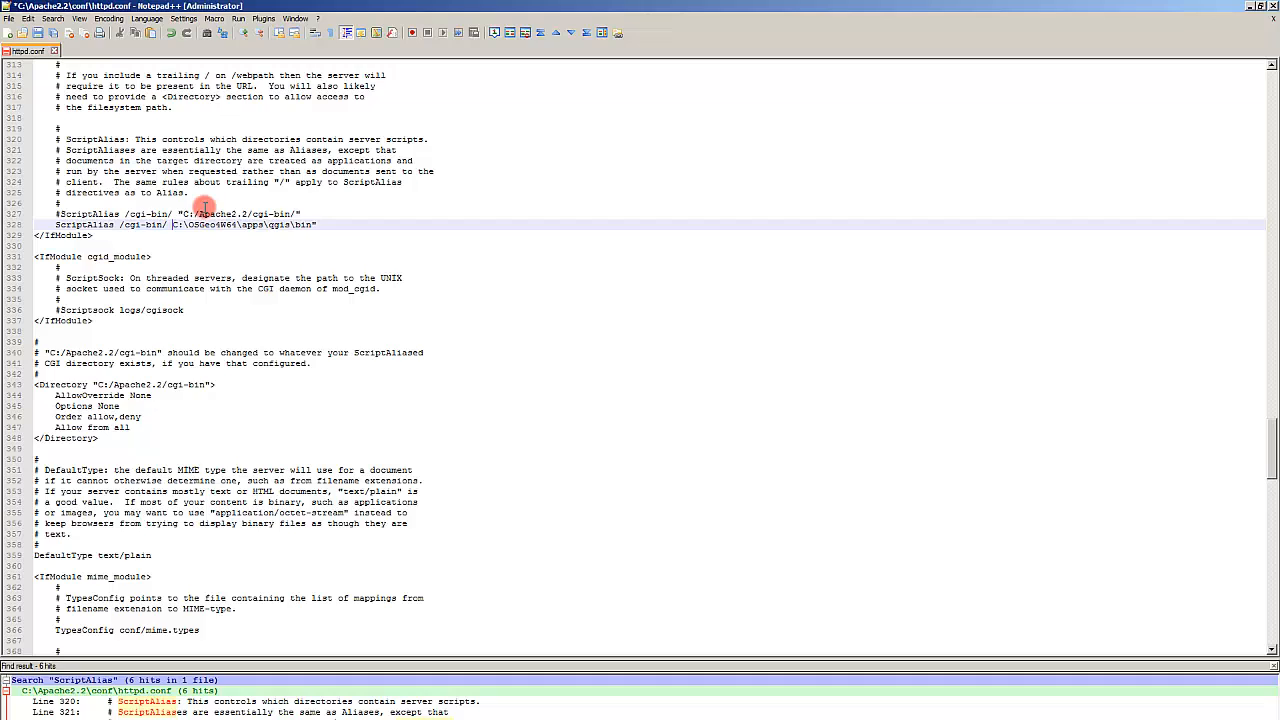
pyautogui.click(182, 214)
pyautogui.click(172, 223)
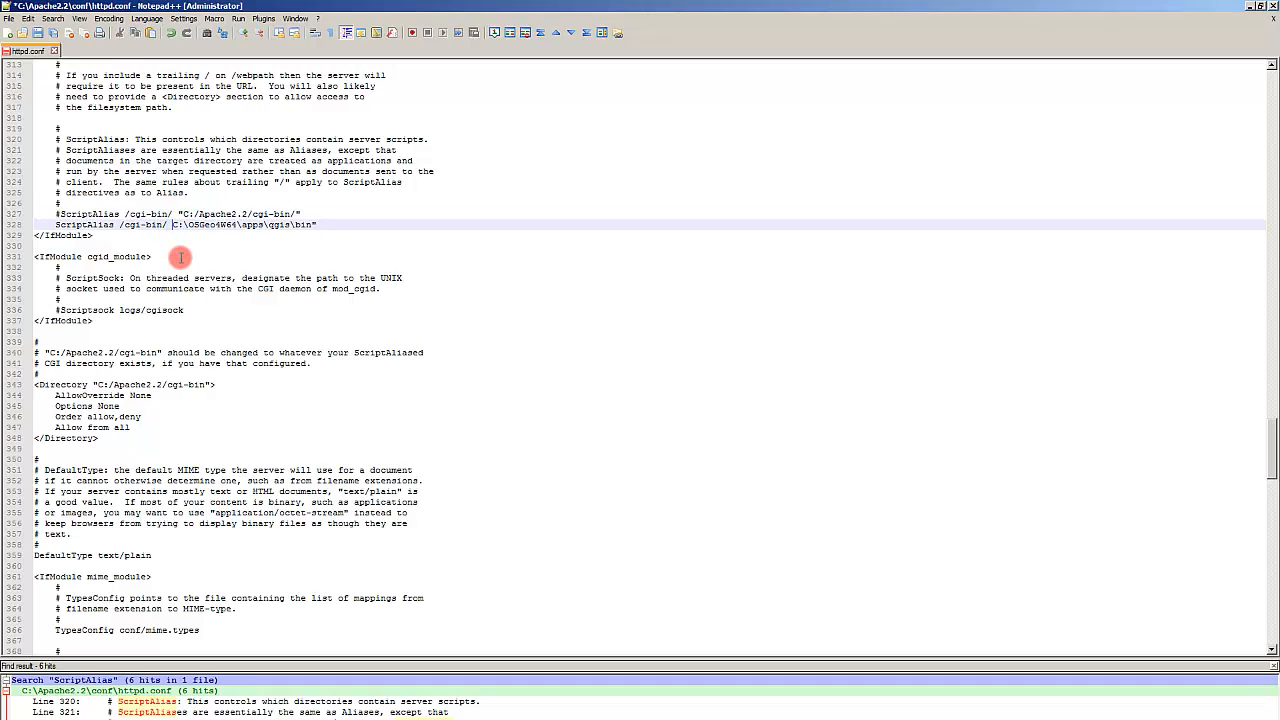
pyautogui.write('"')
pyautogui.click(274, 237)
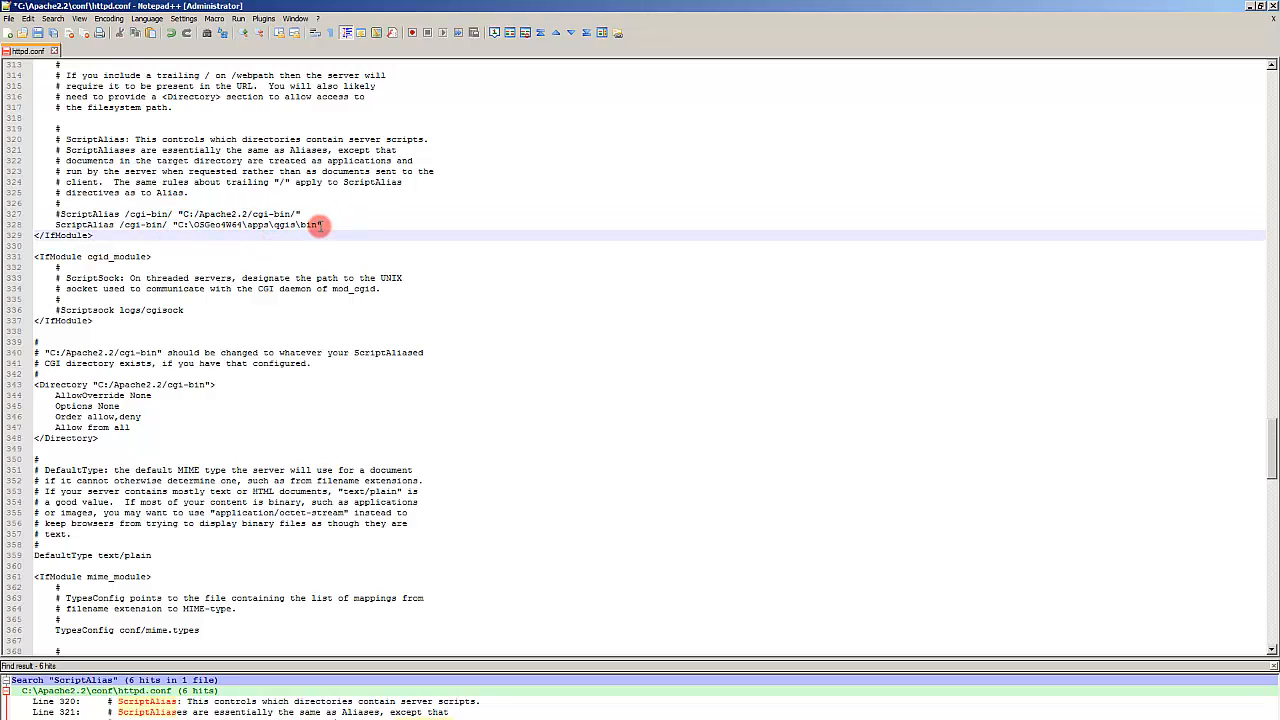
pyautogui.moveTo(322, 226); pyautogui.dragTo(221, 224)
pyautogui.click(223, 236)
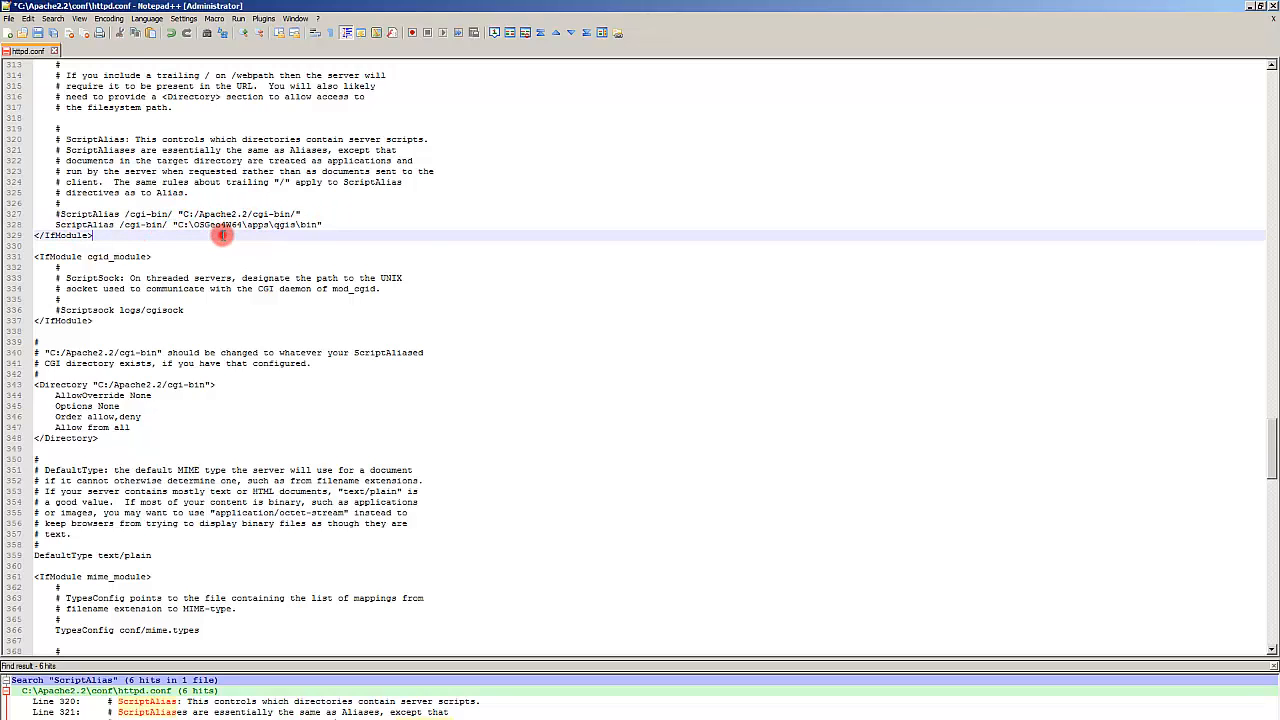
pyautogui.click(1163, 719)
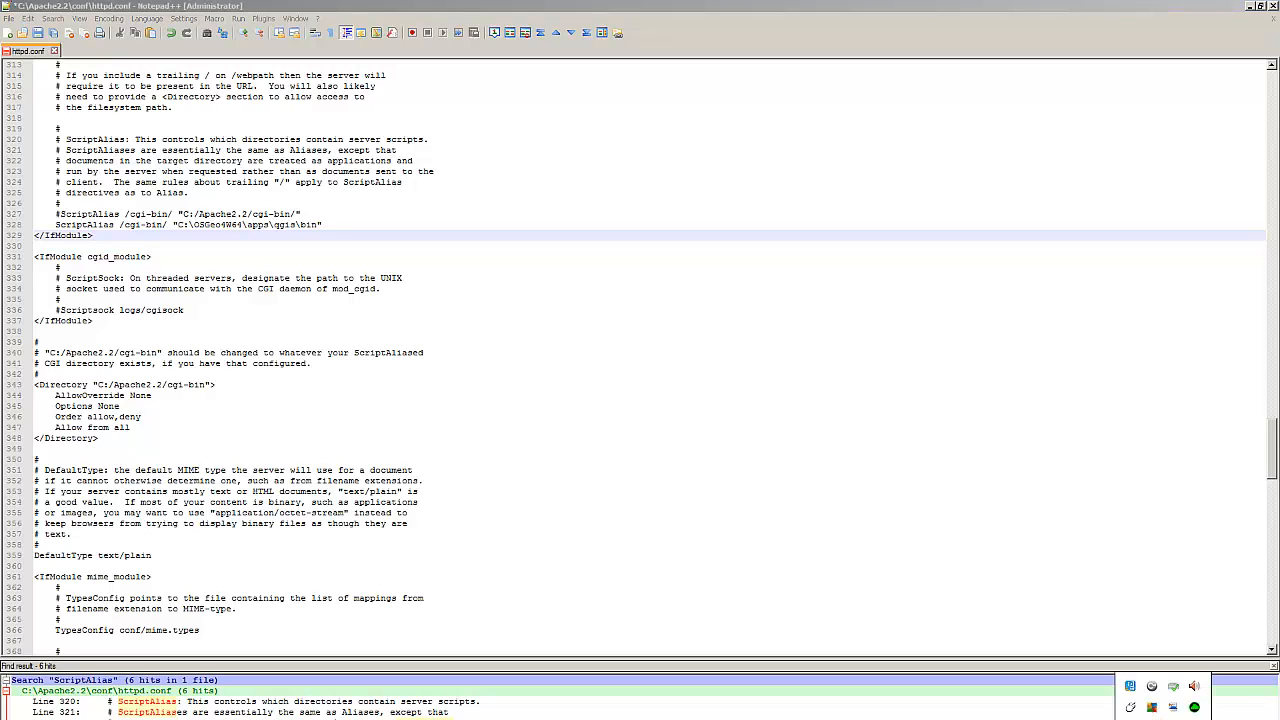
pyautogui.click(1163, 719)
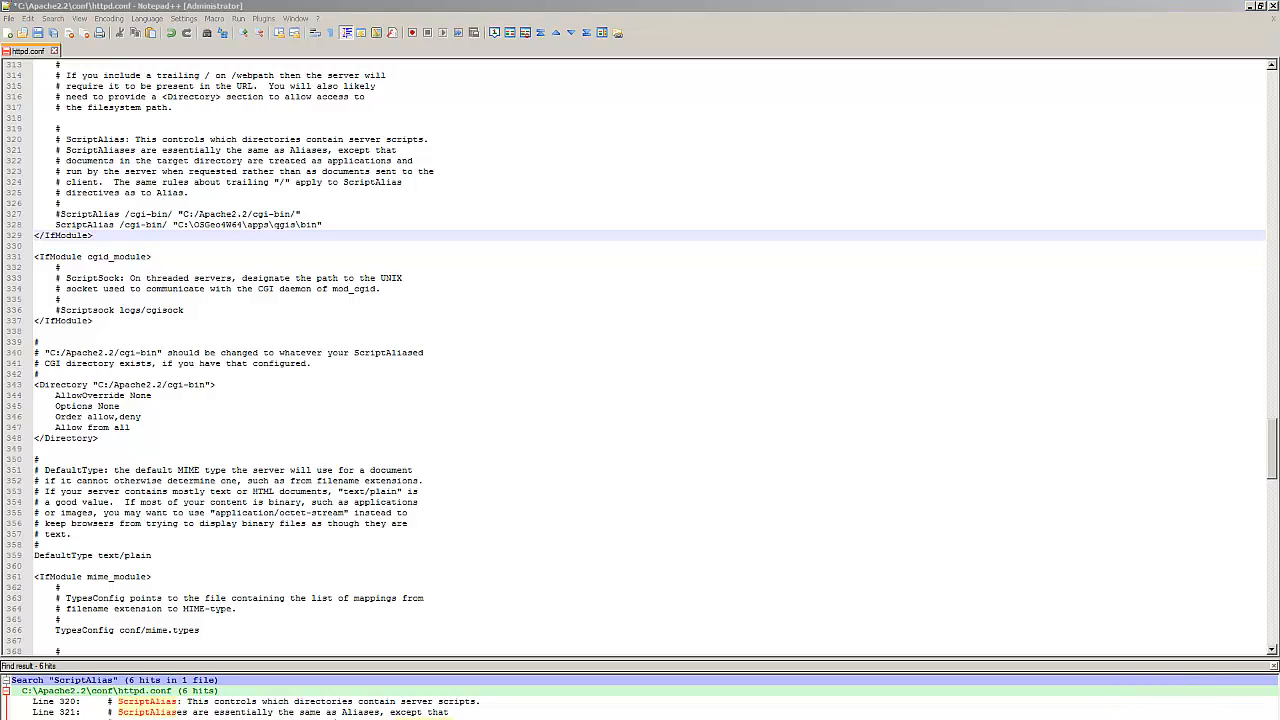
# Step: Switch to the file manager and locate mod_fcgid.so in the E:\QGIS\Web folder
pyautogui.click(1163, 719)
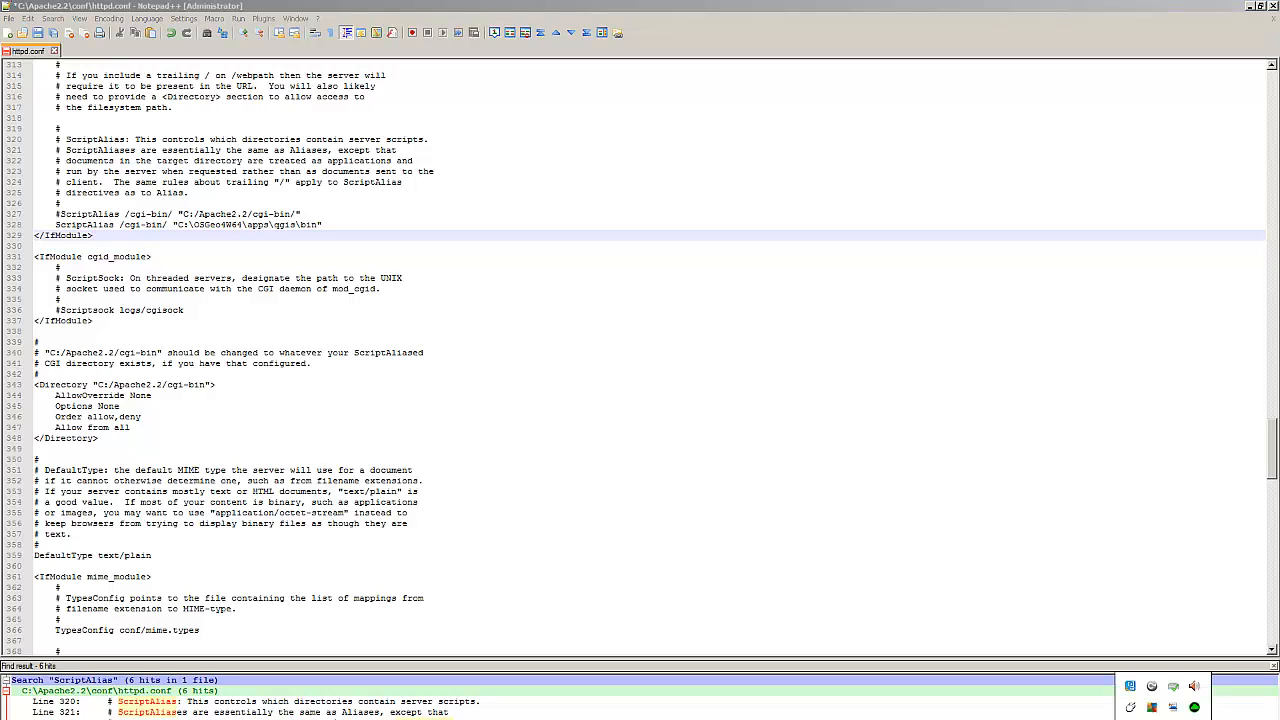
pyautogui.click(330, 363)
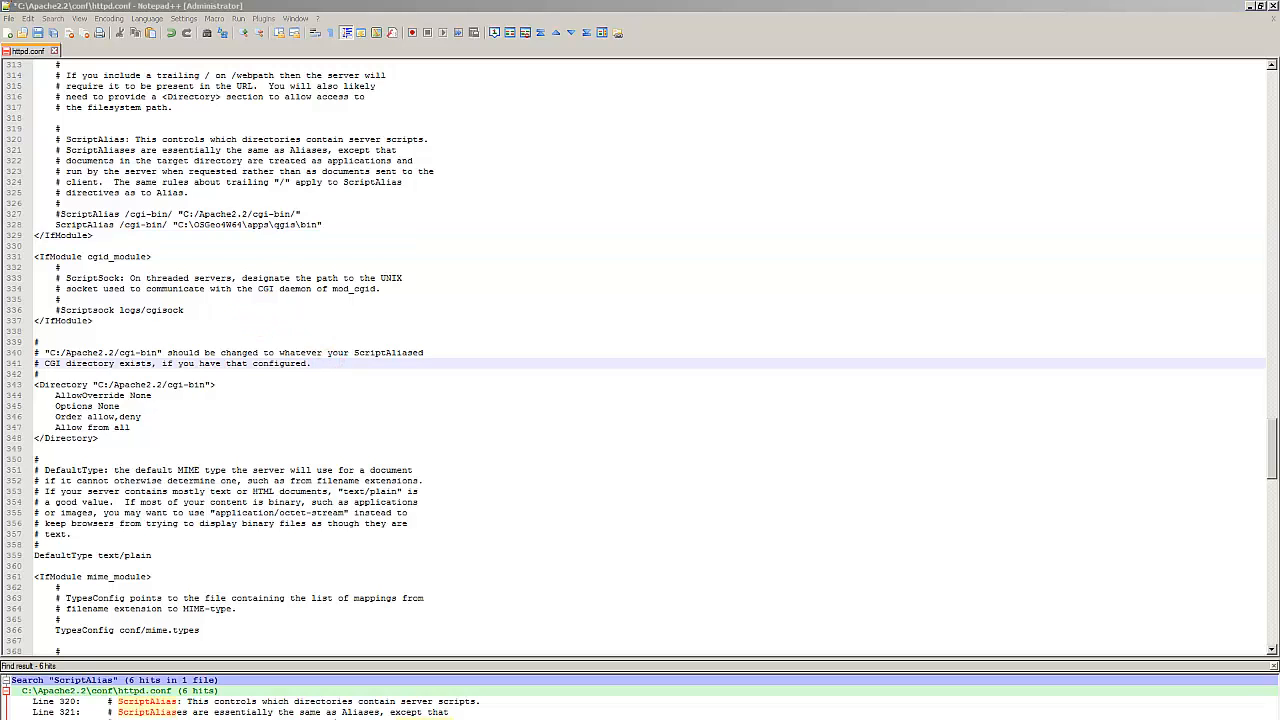
pyautogui.click(166, 328)
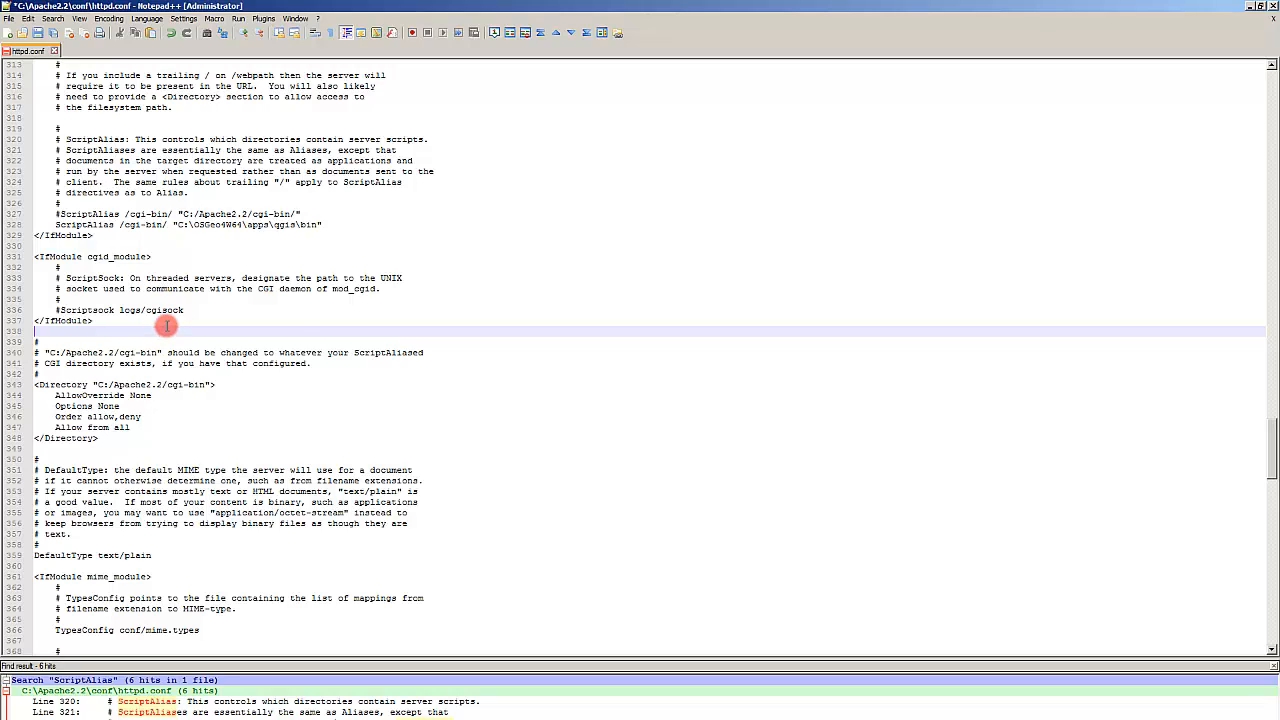
pyautogui.click(1251, 8)
pyautogui.click(1249, 7)
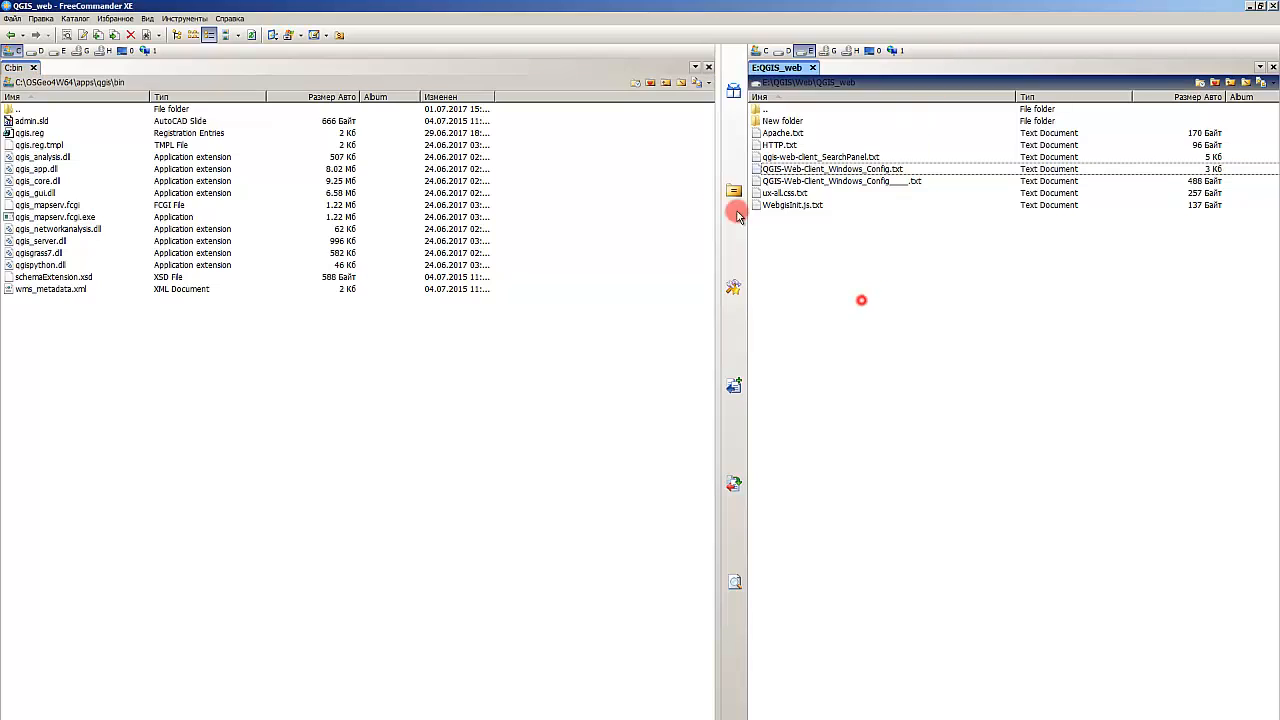
pyautogui.doubleClick(760, 108)
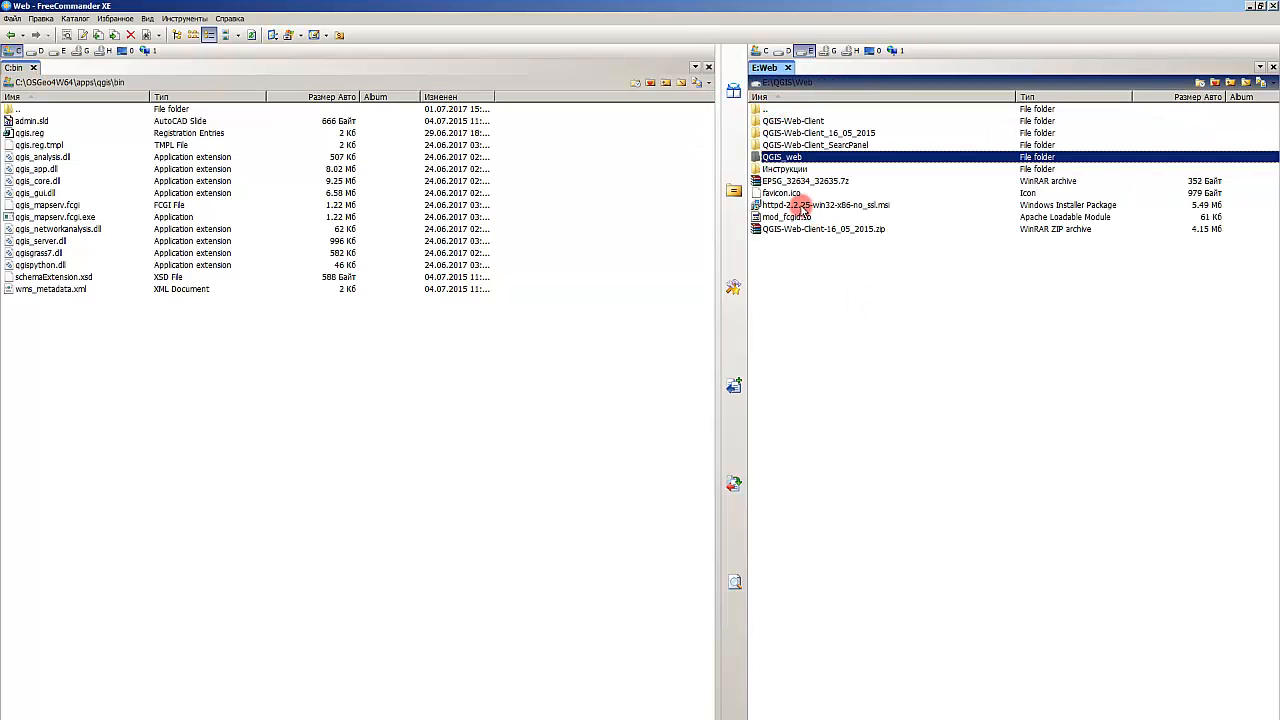
pyautogui.click(803, 217)
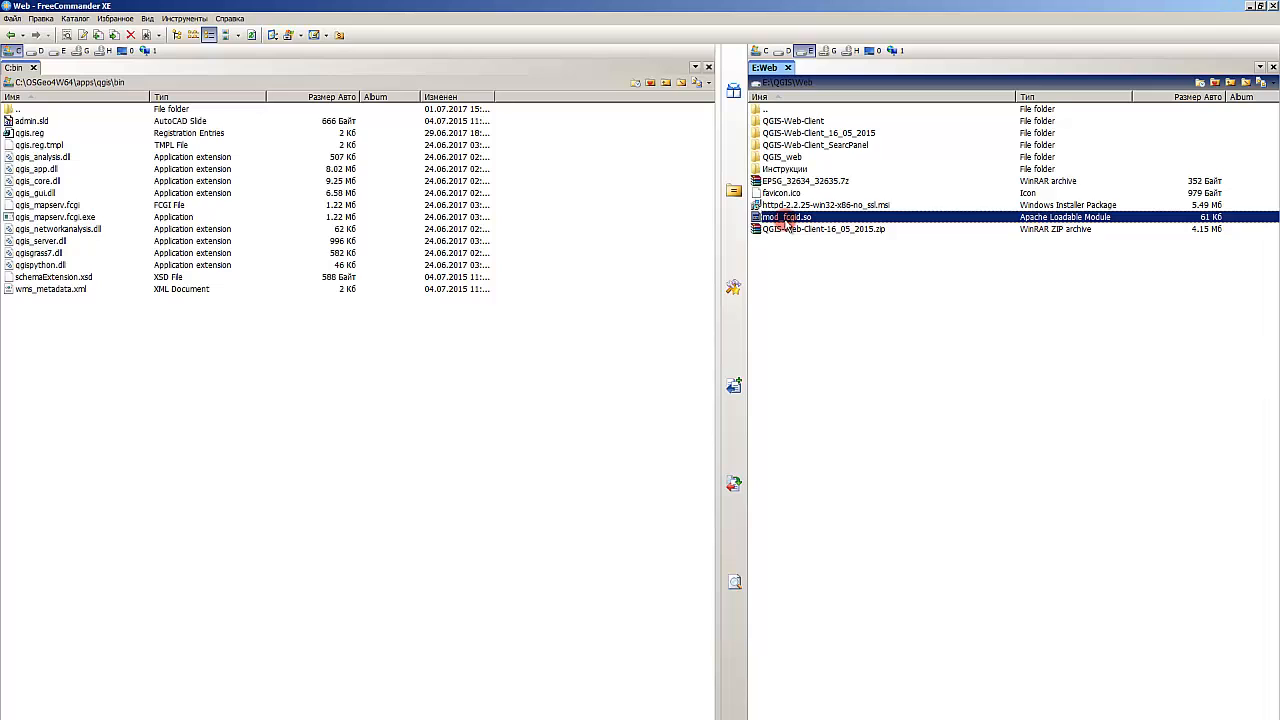
pyautogui.click(798, 267)
pyautogui.click(800, 218)
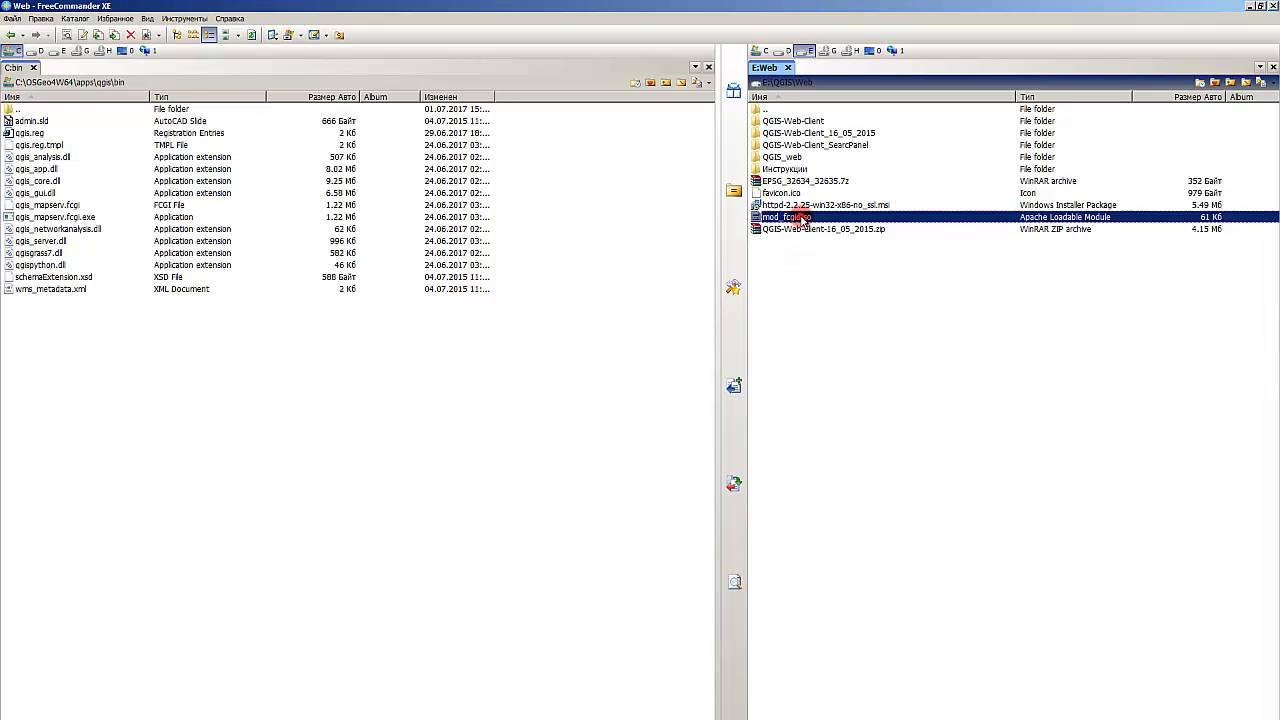
pyautogui.click(845, 290)
pyautogui.click(372, 402)
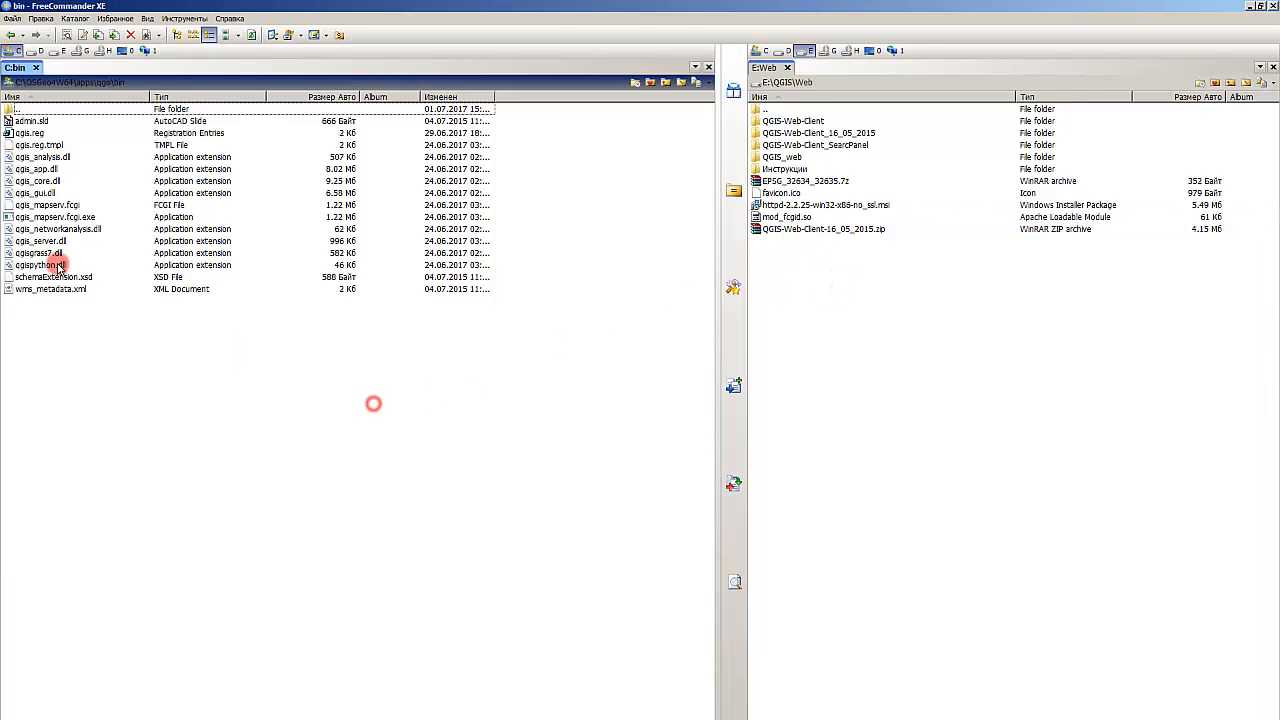
# Step: Browse to C:\Apache2.2\modules and check the list of modules for mod_fcgid.so
pyautogui.doubleClick(35, 110)
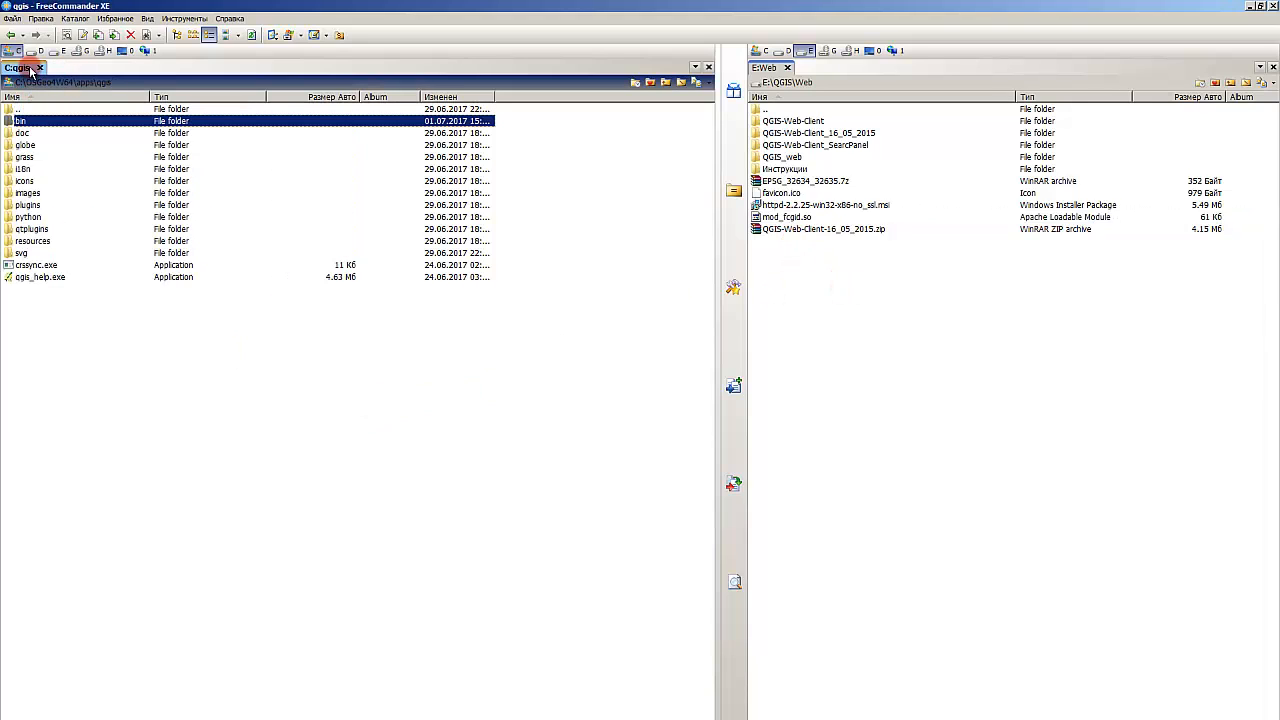
pyautogui.click(22, 84)
pyautogui.doubleClick(47, 131)
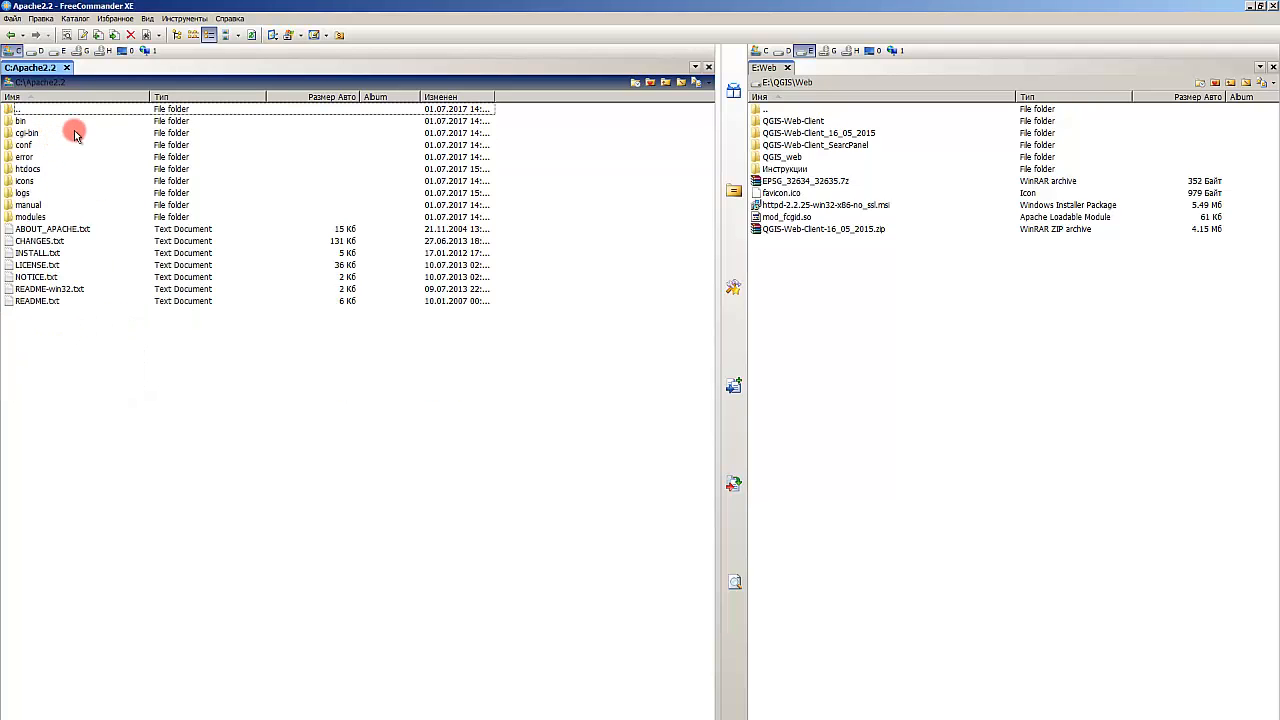
pyautogui.doubleClick(38, 214)
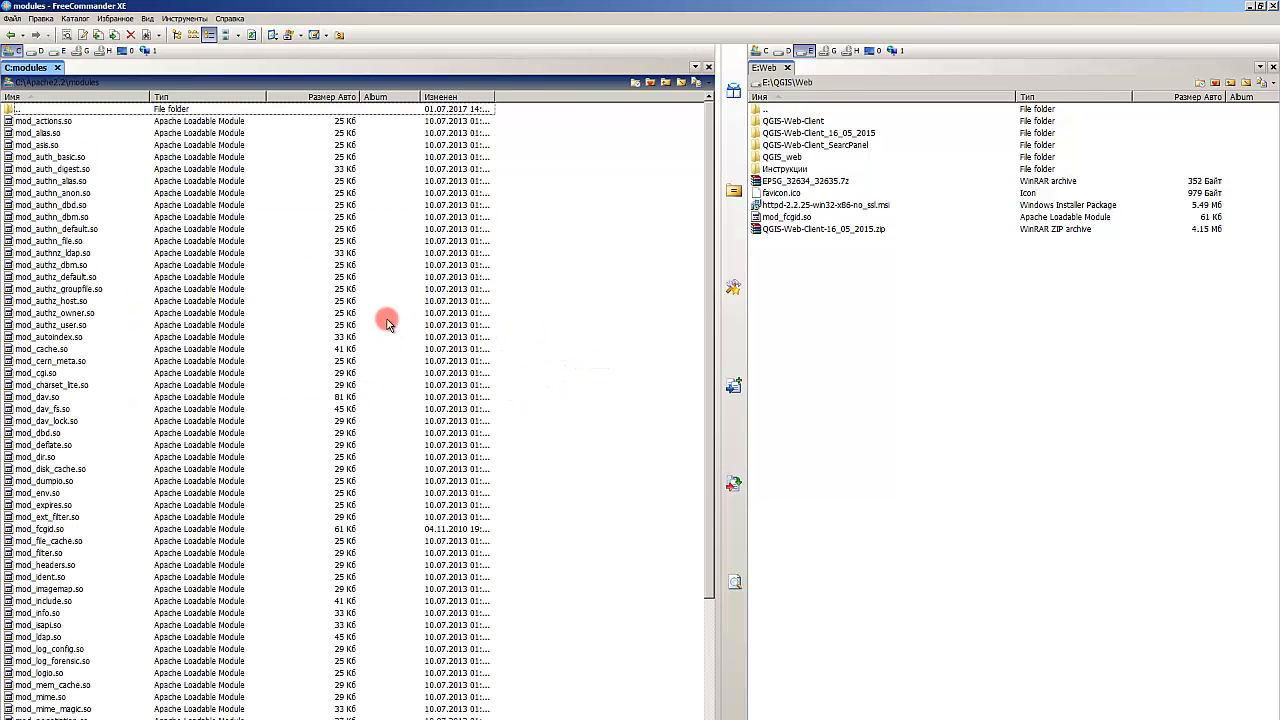
pyautogui.scroll(-5, 262, 290)
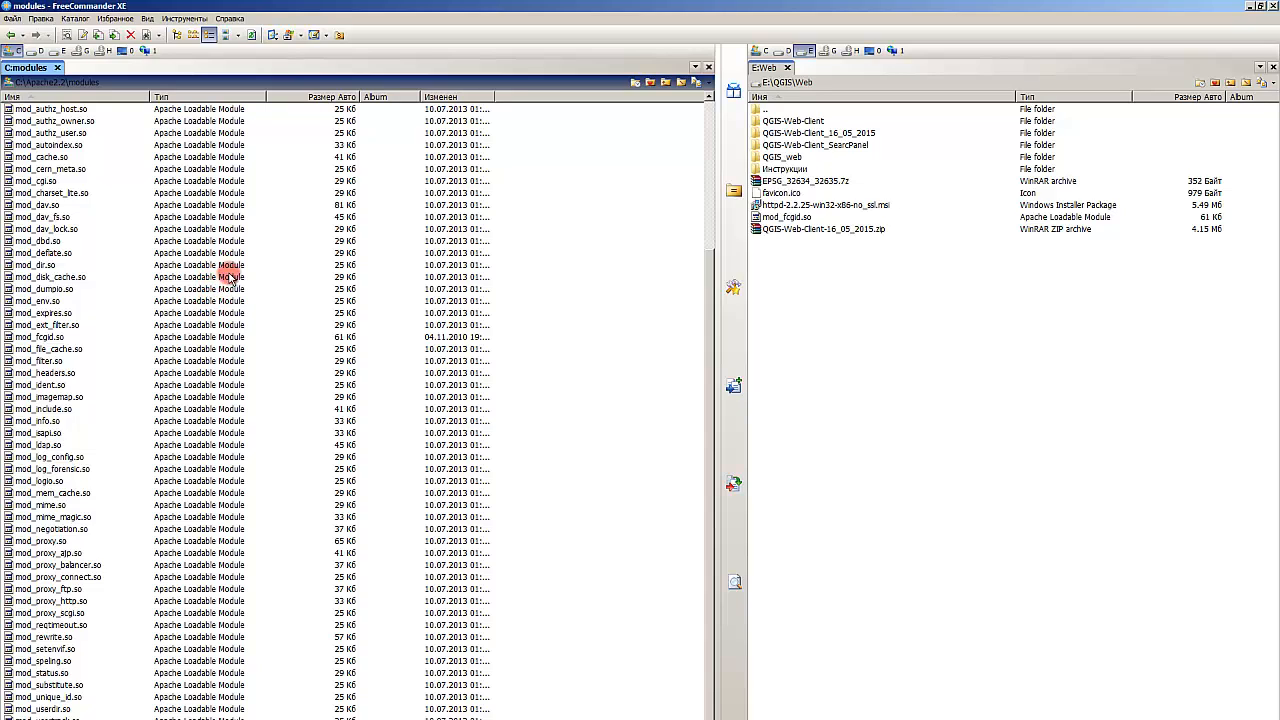
pyautogui.scroll(2, 250, 268)
pyautogui.scroll(-2, 250, 268)
# Step: In C:\Apache2.2\htdocs\QGIS-Web-Client\apache-conf, duplicate qgis-web-client.conf.tmpl and rename the copy to qgis-web-client.conf
pyautogui.click(39, 84)
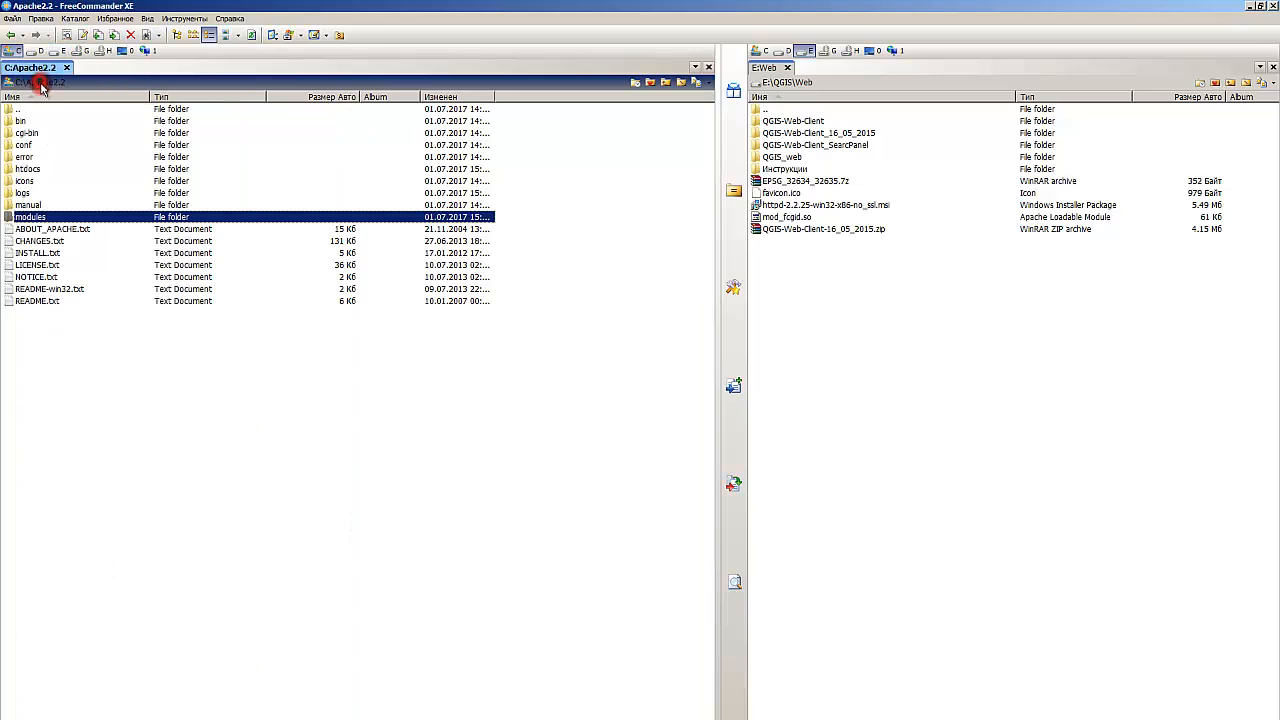
pyautogui.click(42, 170)
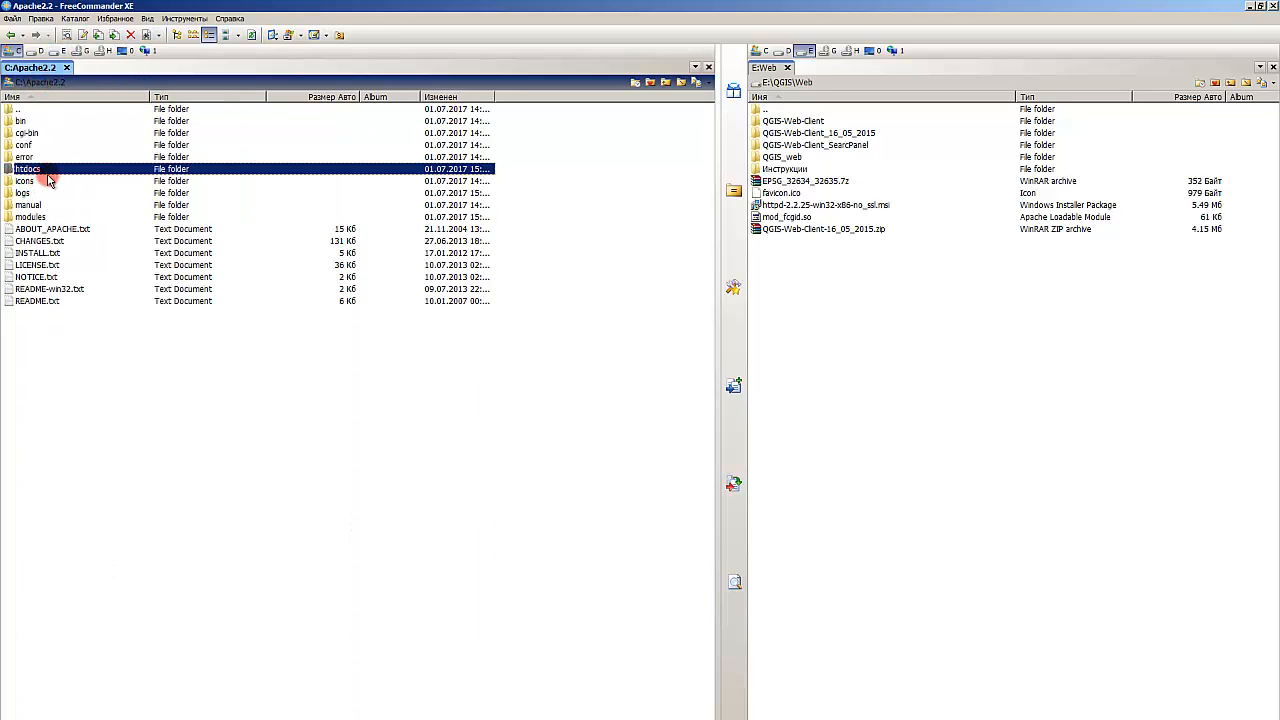
pyautogui.doubleClick(44, 169)
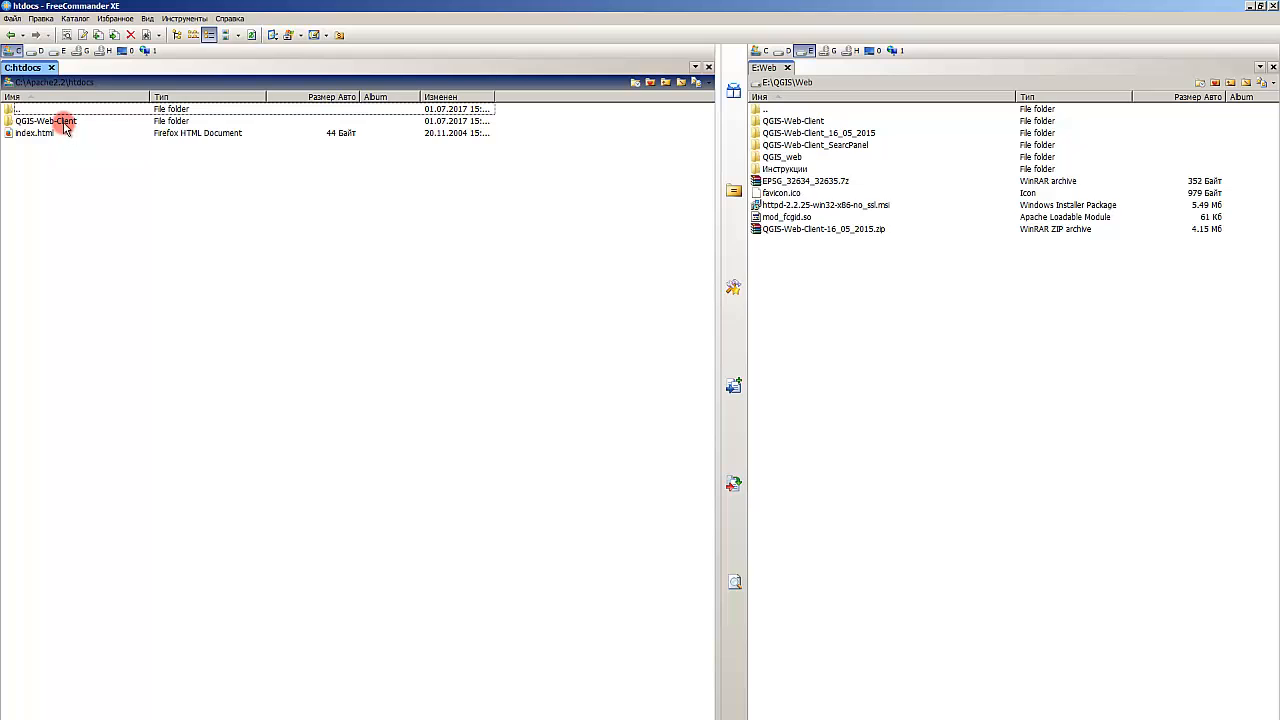
pyautogui.doubleClick(60, 122)
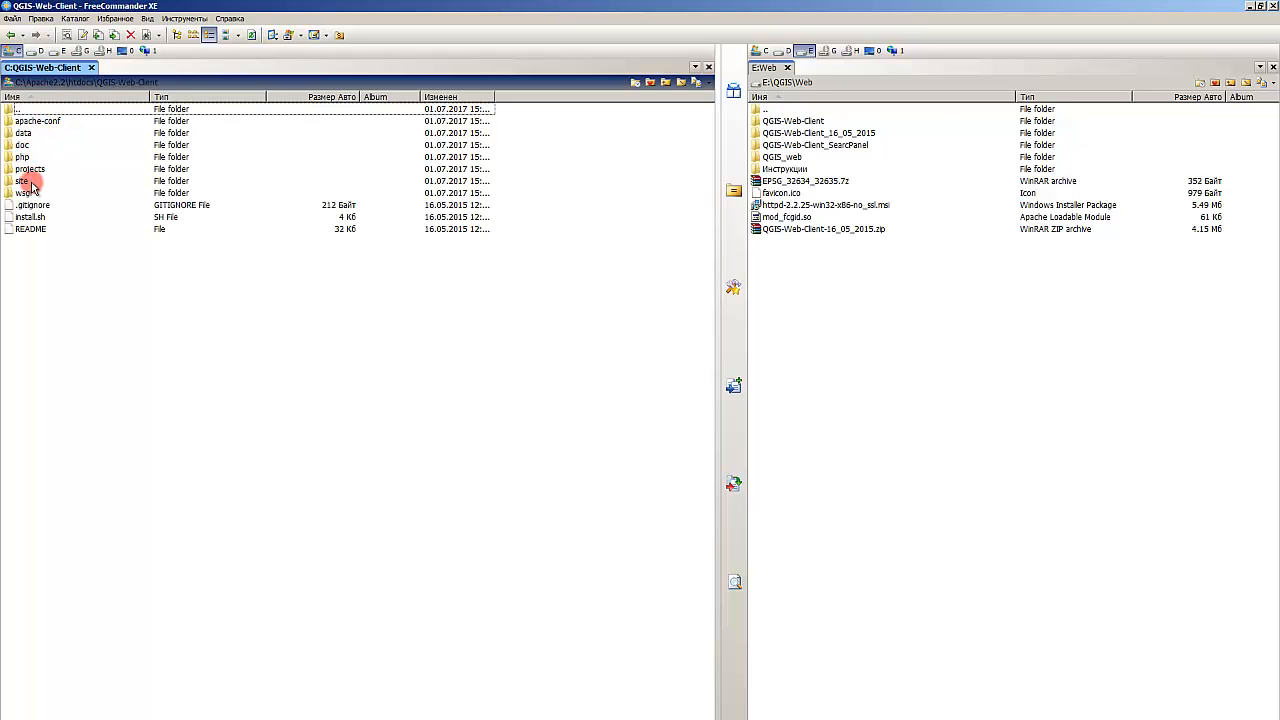
pyautogui.doubleClick(37, 122)
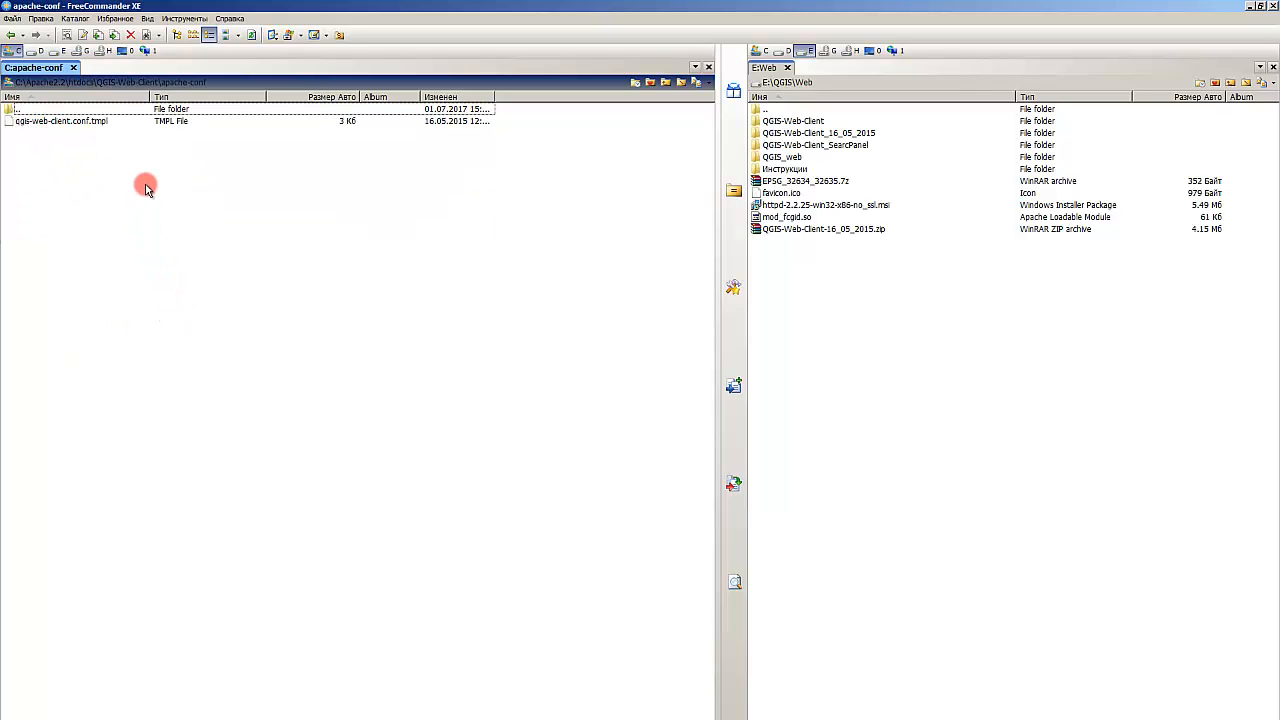
pyautogui.click(86, 122)
pyautogui.hotkey('ctrl', 'c')
pyautogui.hotkey('ctrl', 'v')
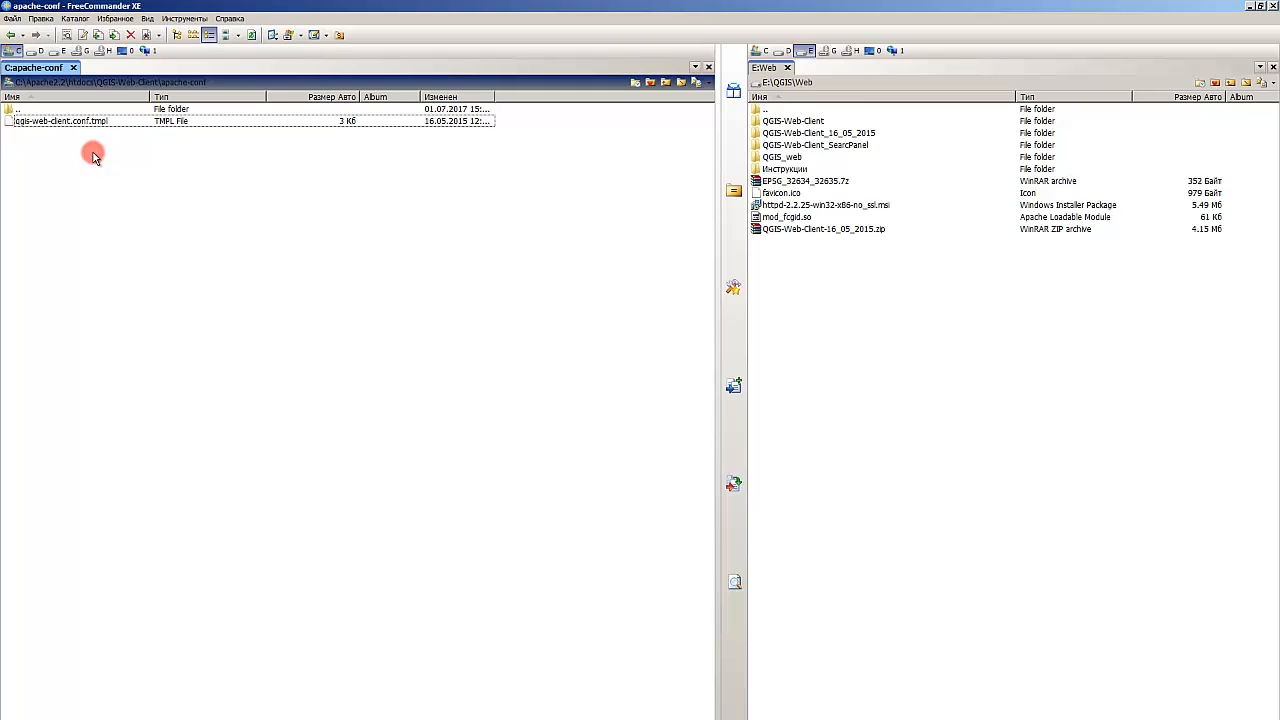
pyautogui.click(118, 124)
pyautogui.press('F2')
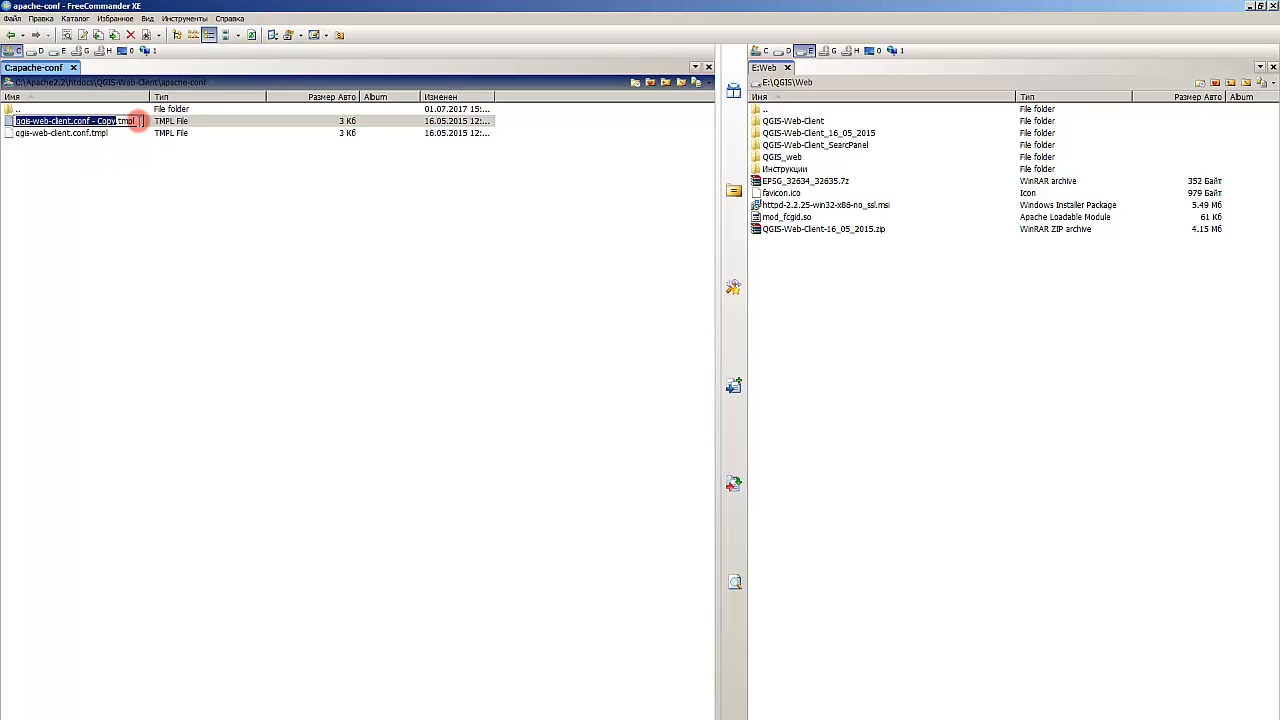
pyautogui.moveTo(138, 121); pyautogui.dragTo(88, 121)
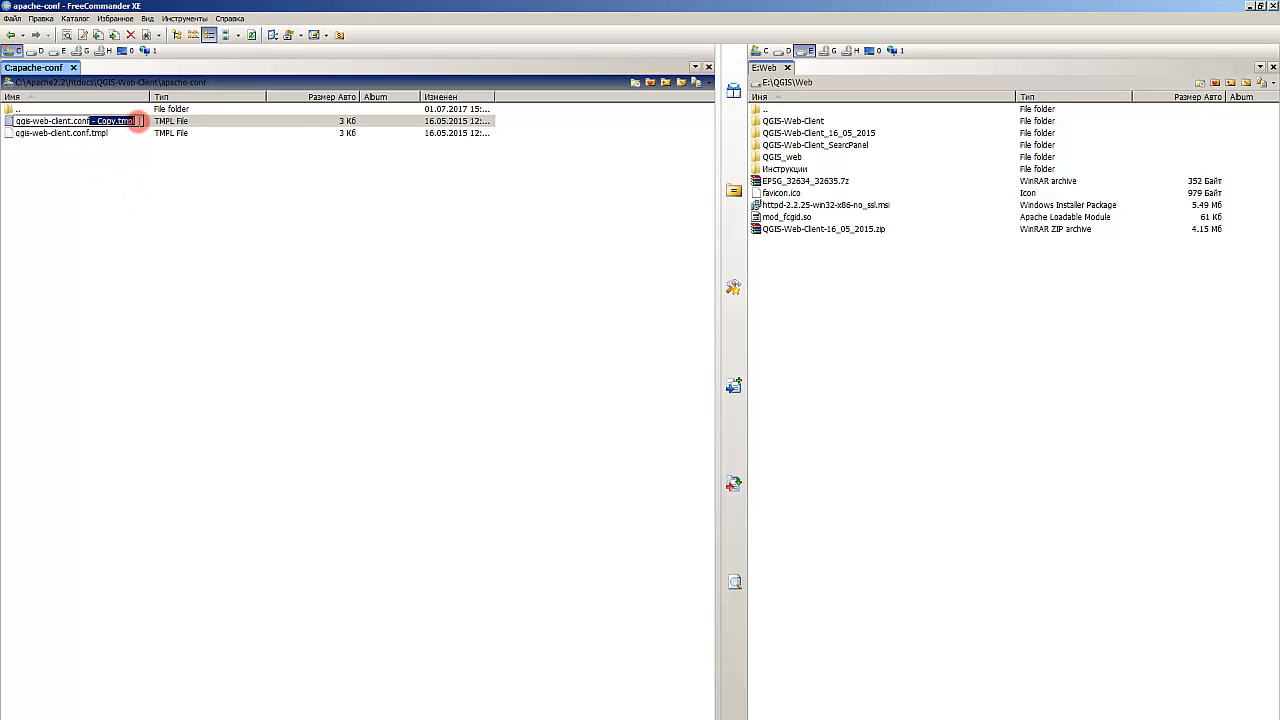
pyautogui.press('Delete')
pyautogui.click(126, 210)
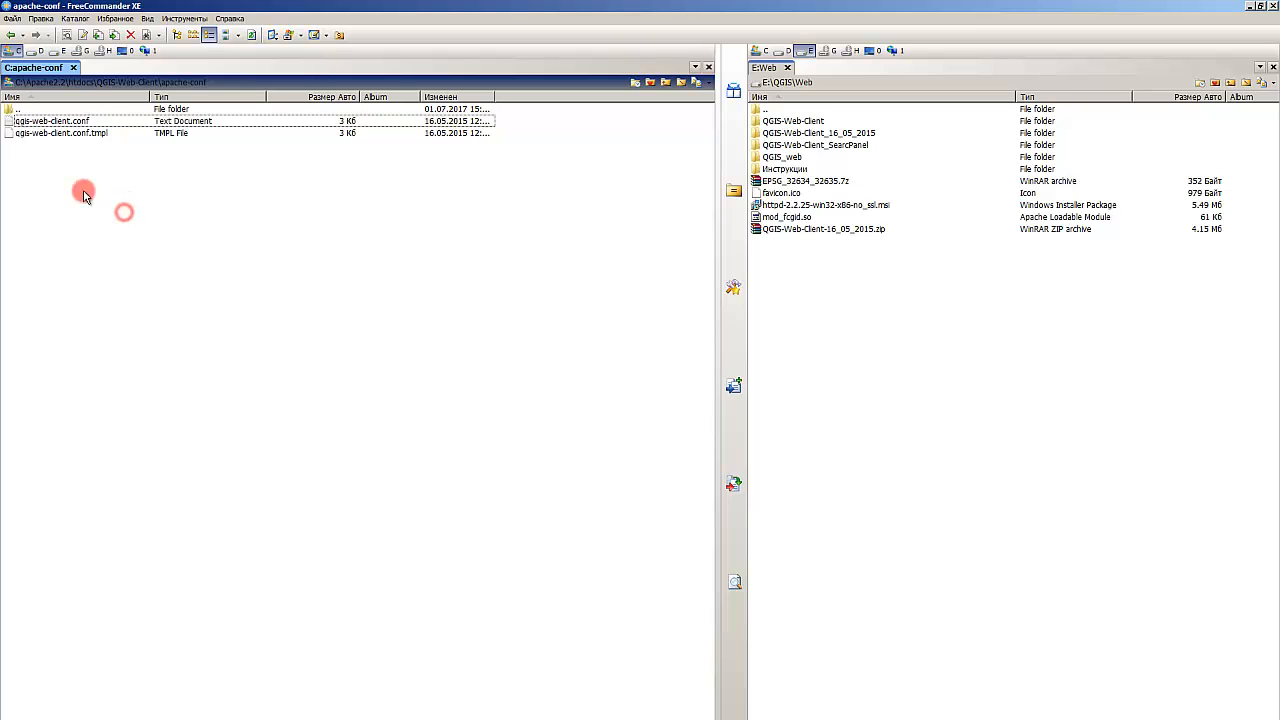
pyautogui.click(88, 131)
pyautogui.click(88, 122)
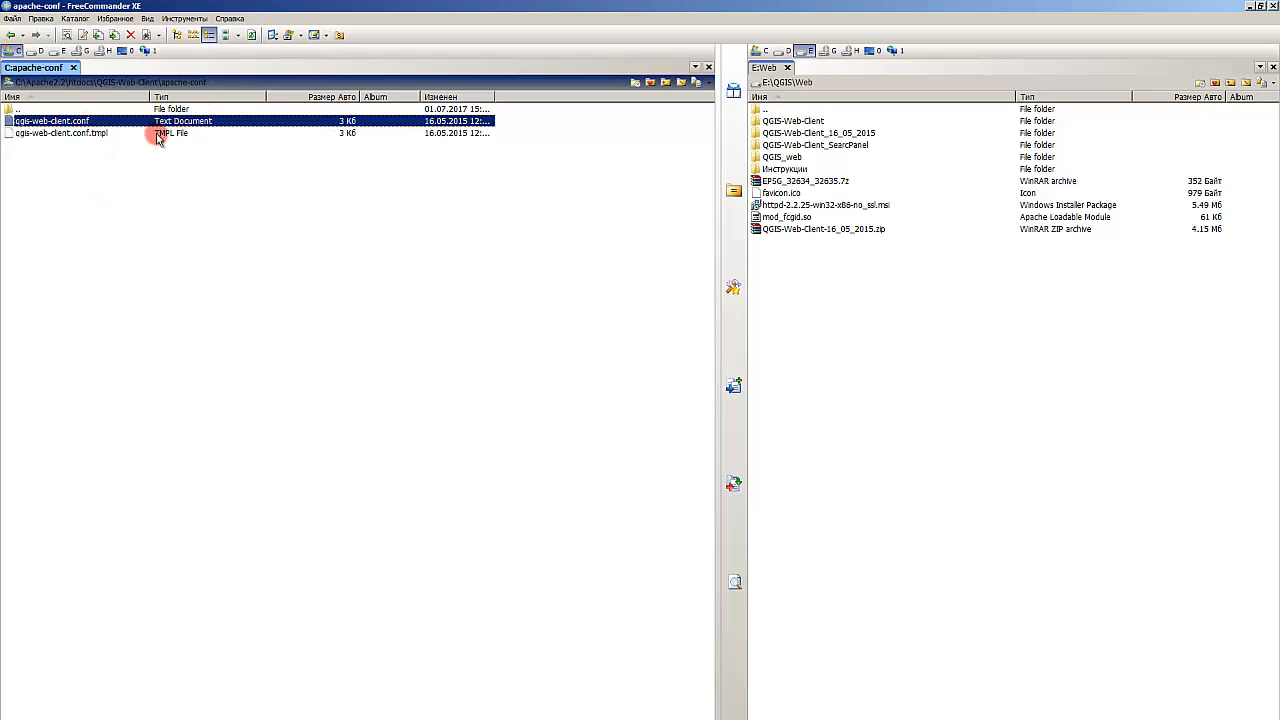
pyautogui.click(158, 135)
pyautogui.click(145, 242)
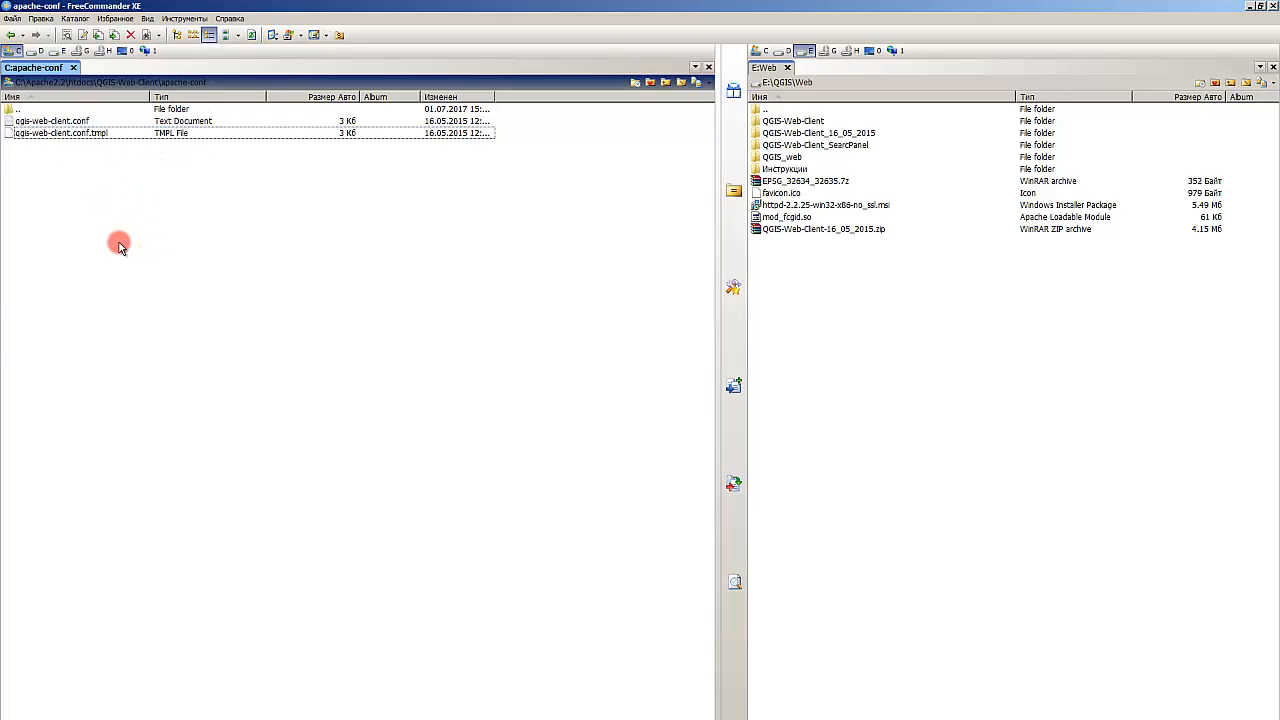
pyautogui.click(366, 374)
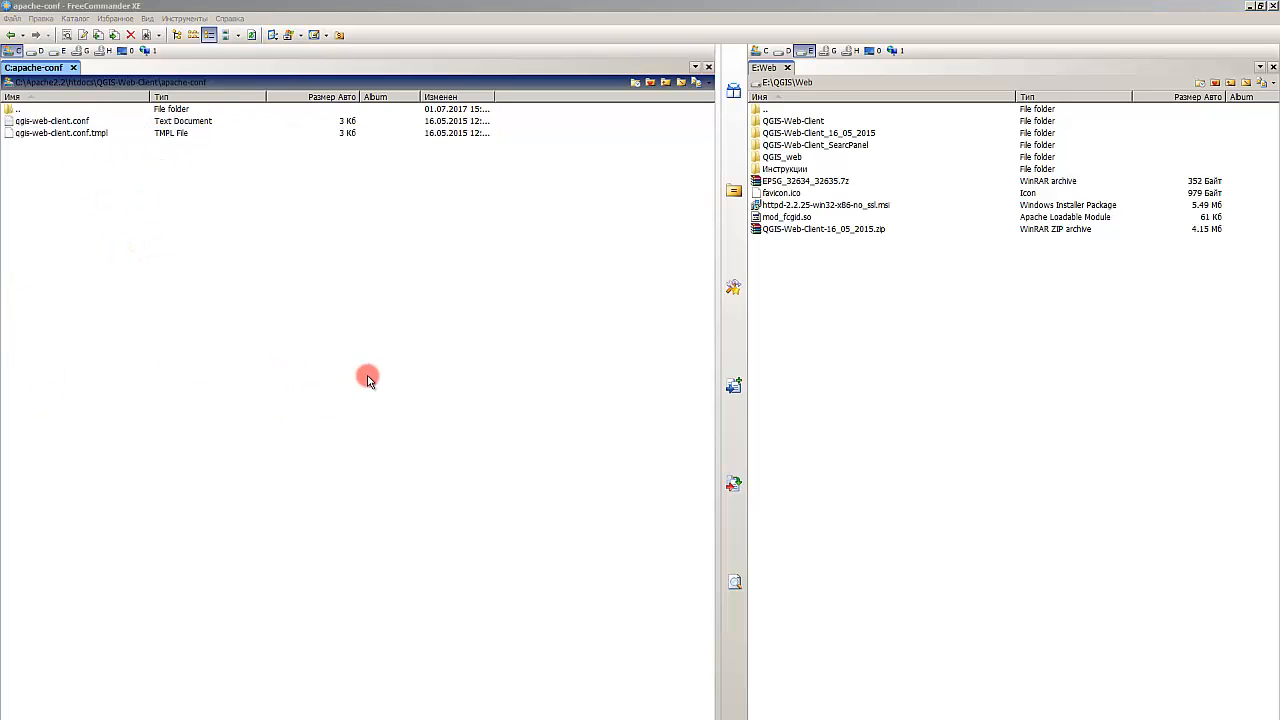
pyautogui.click(56, 110)
pyautogui.click(51, 133)
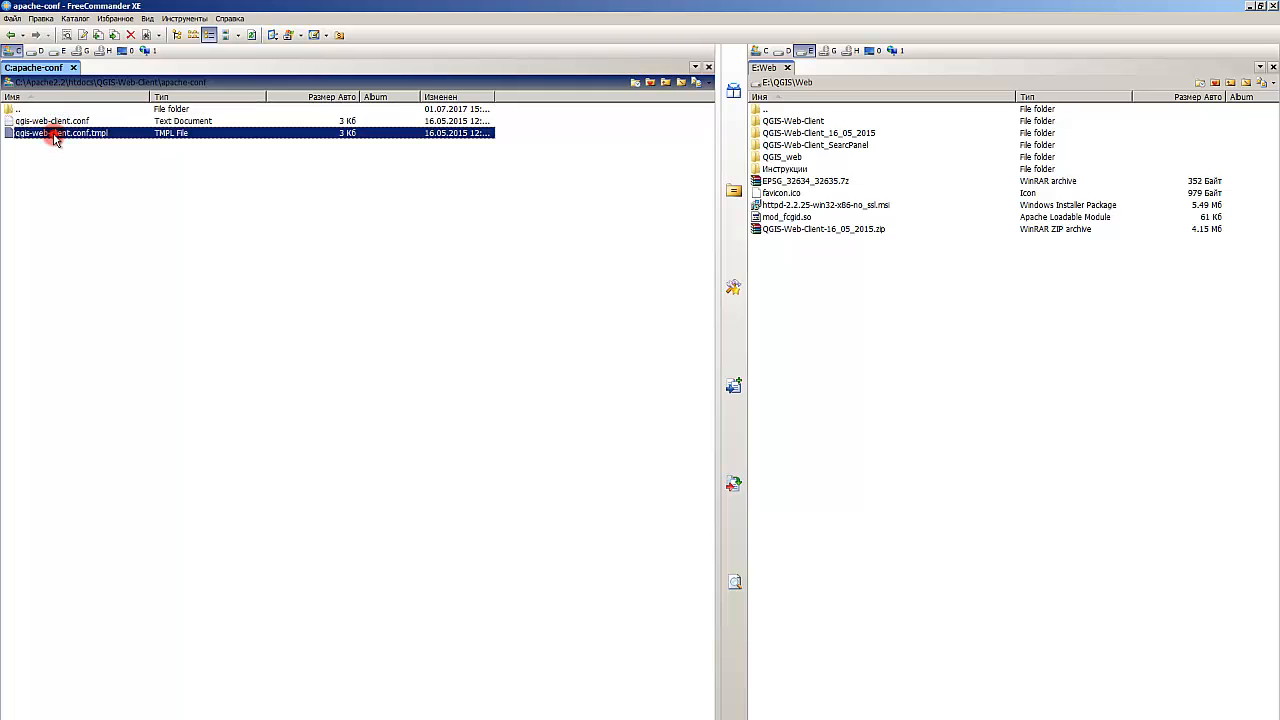
pyautogui.click(57, 160)
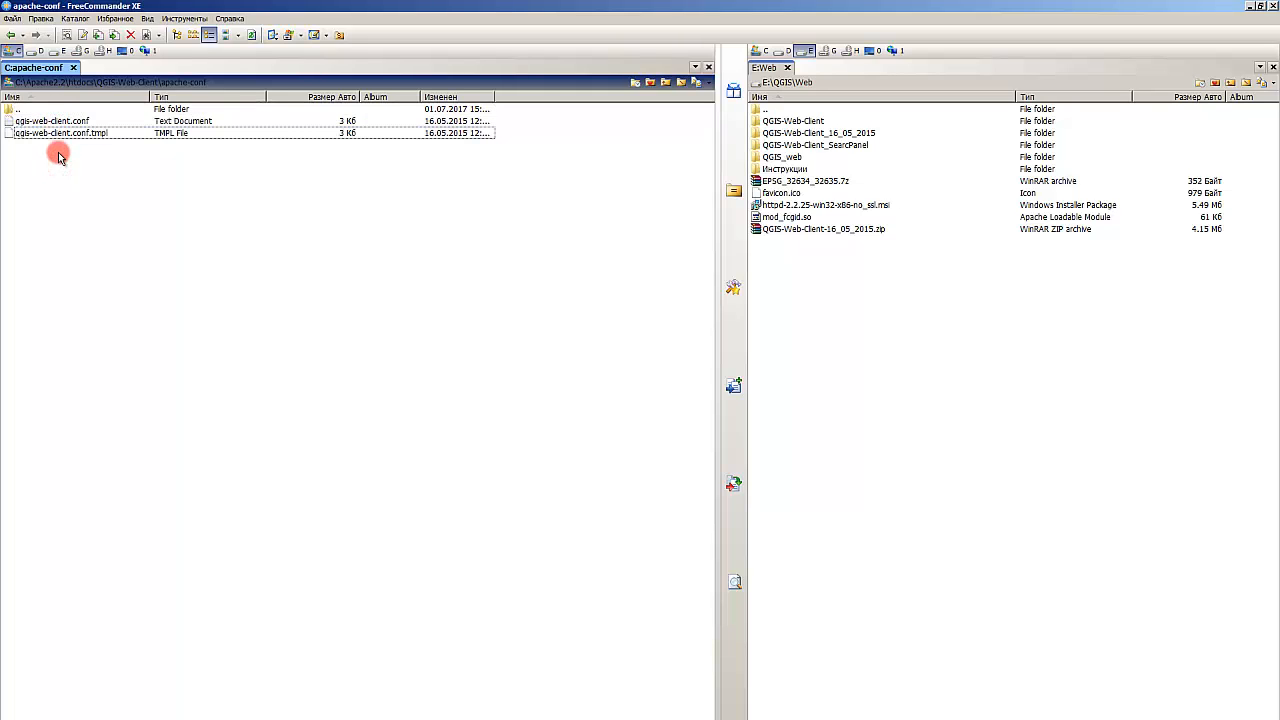
# Step: Open the QGIS-Web-Client site folder and compare its favicon.ico with the favicon.ico in E:\QGIS\Web
pyautogui.doubleClick(34, 110)
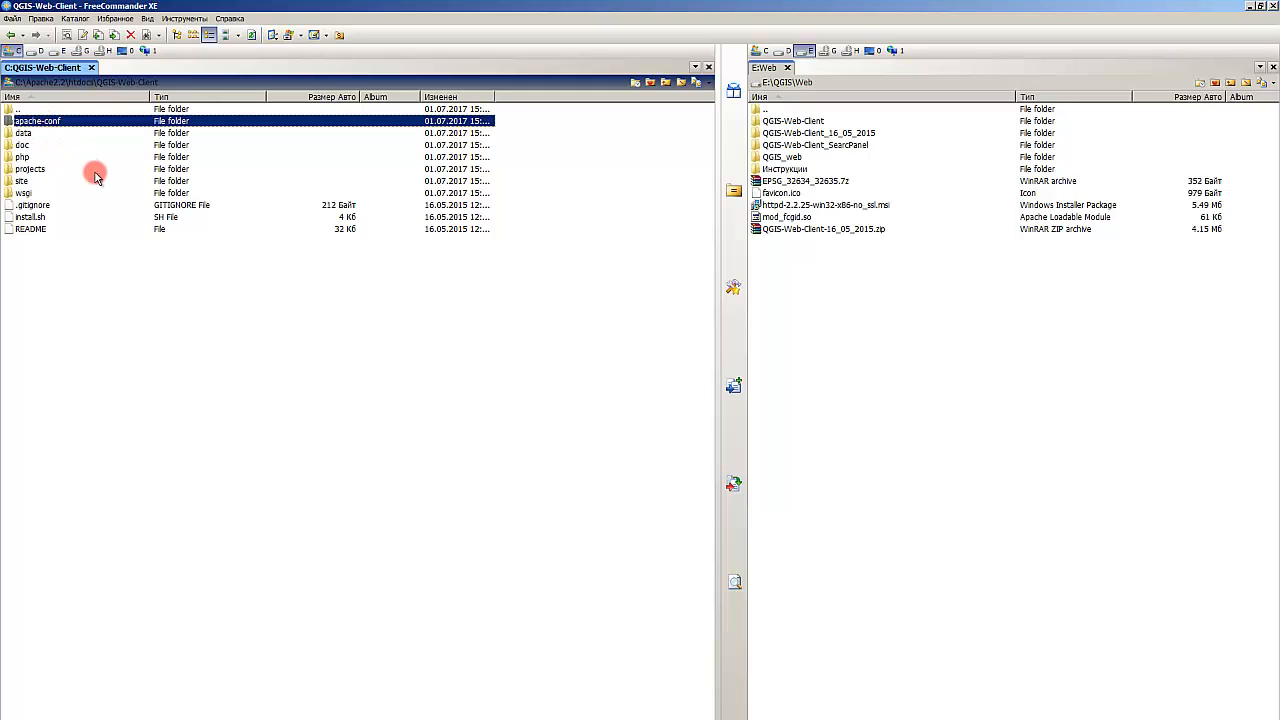
pyautogui.doubleClick(28, 180)
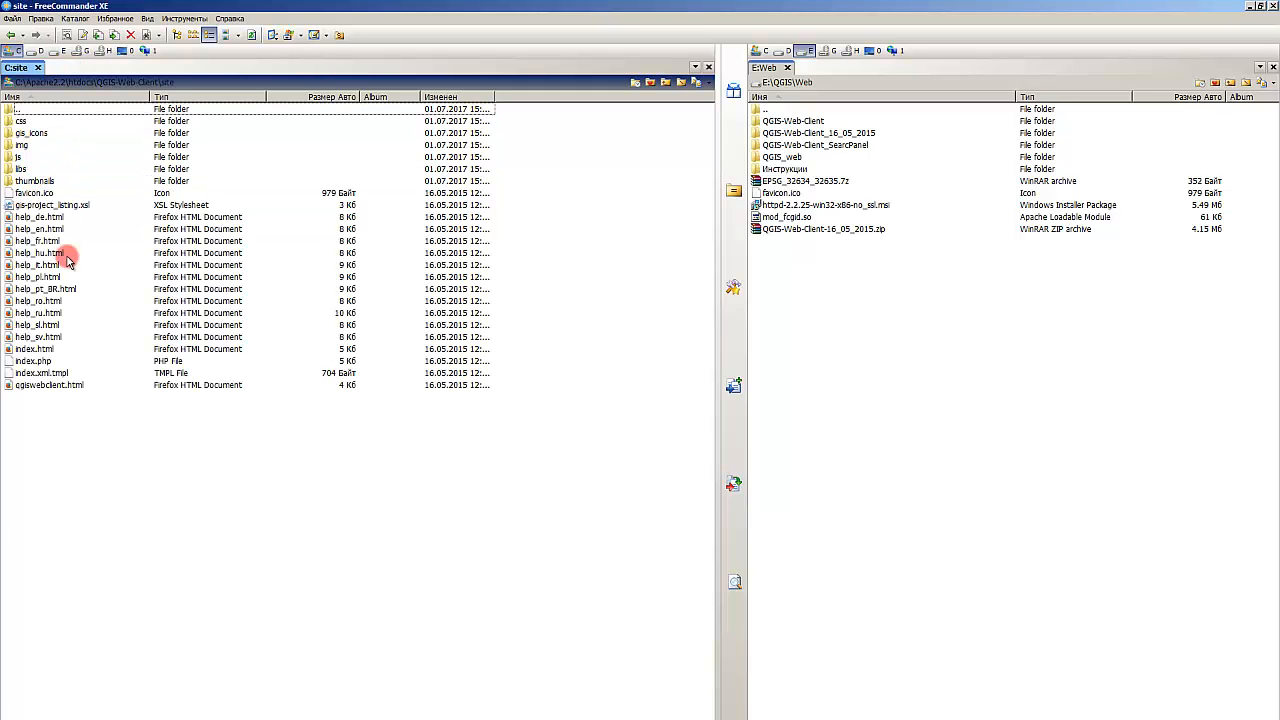
pyautogui.click(20, 193)
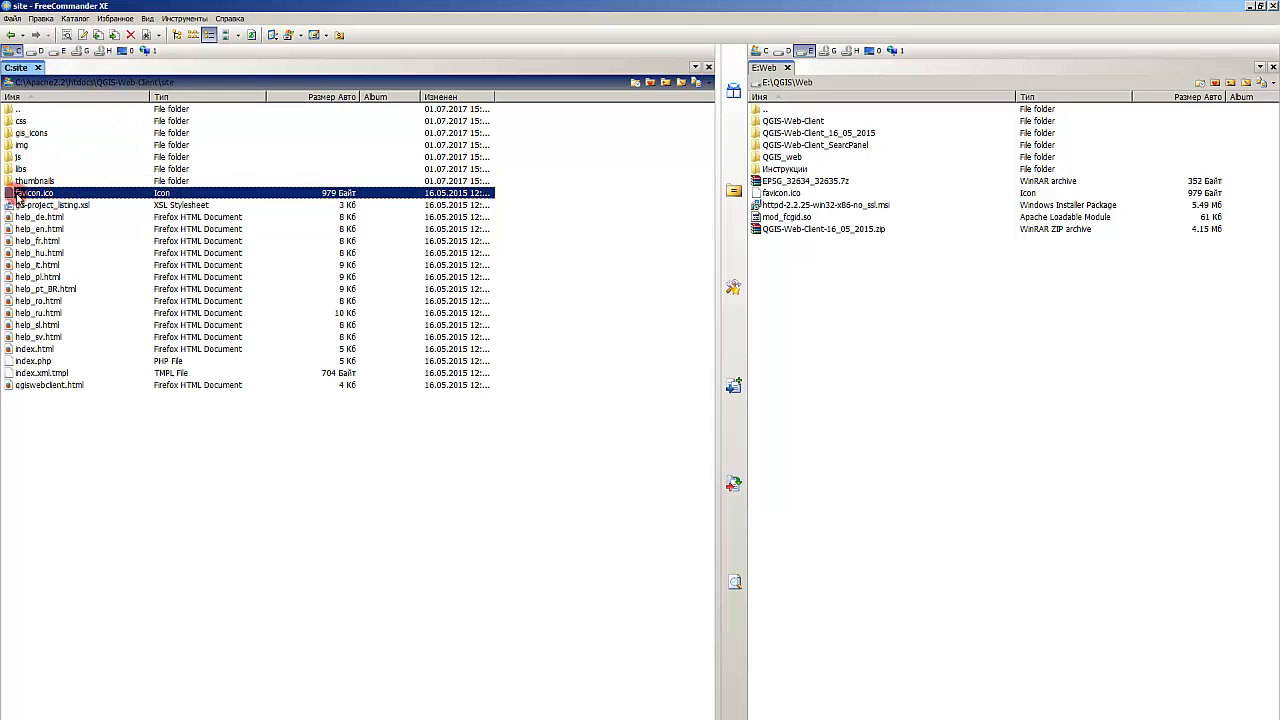
pyautogui.click(789, 301)
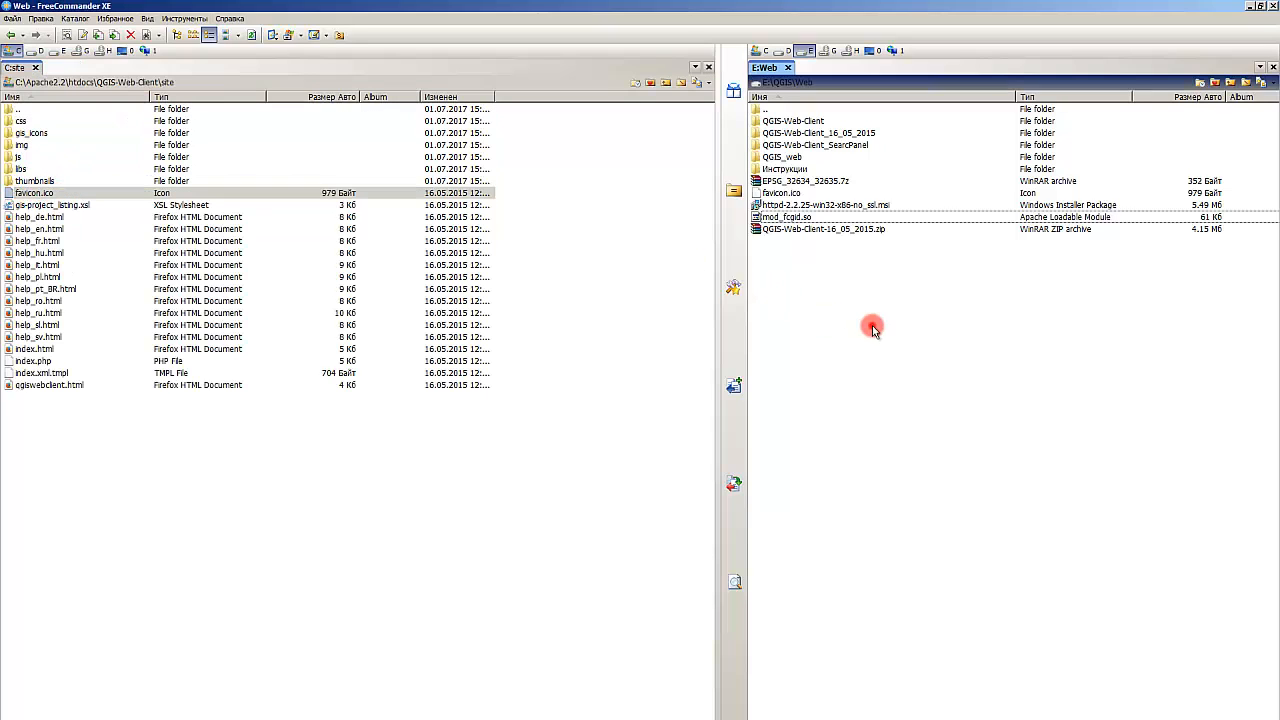
pyautogui.click(810, 205)
pyautogui.click(810, 194)
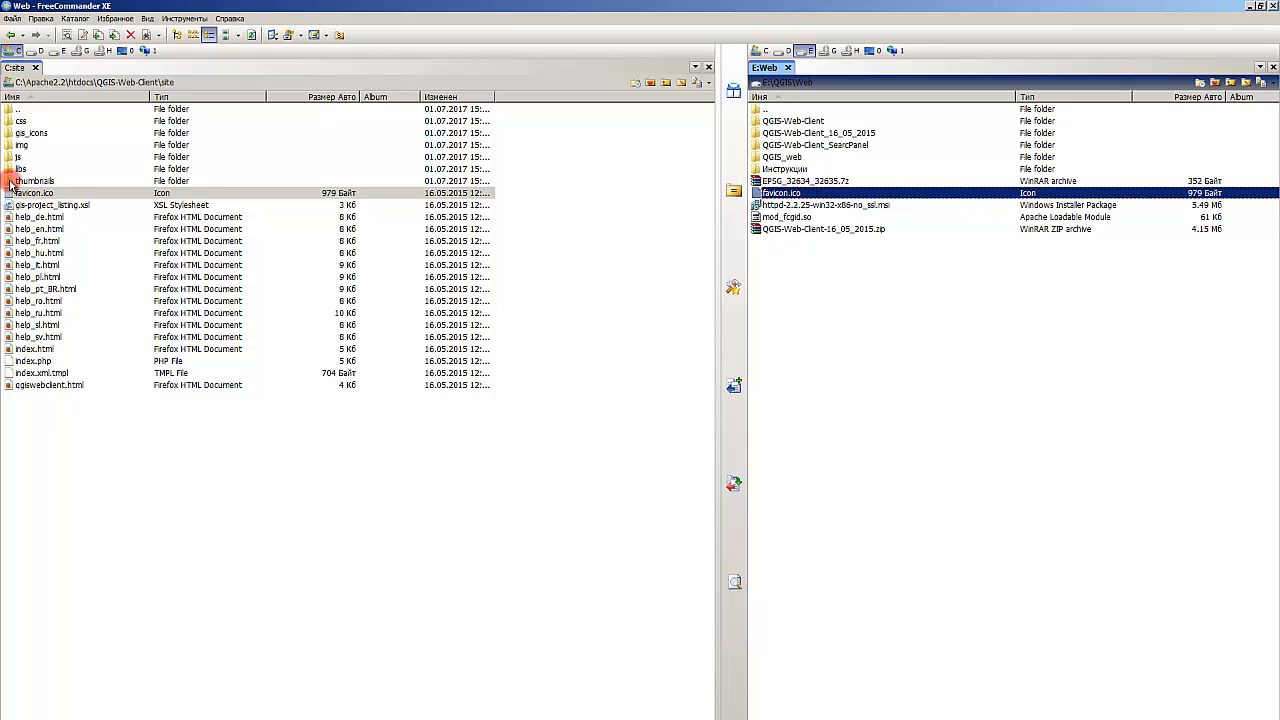
pyautogui.click(258, 425)
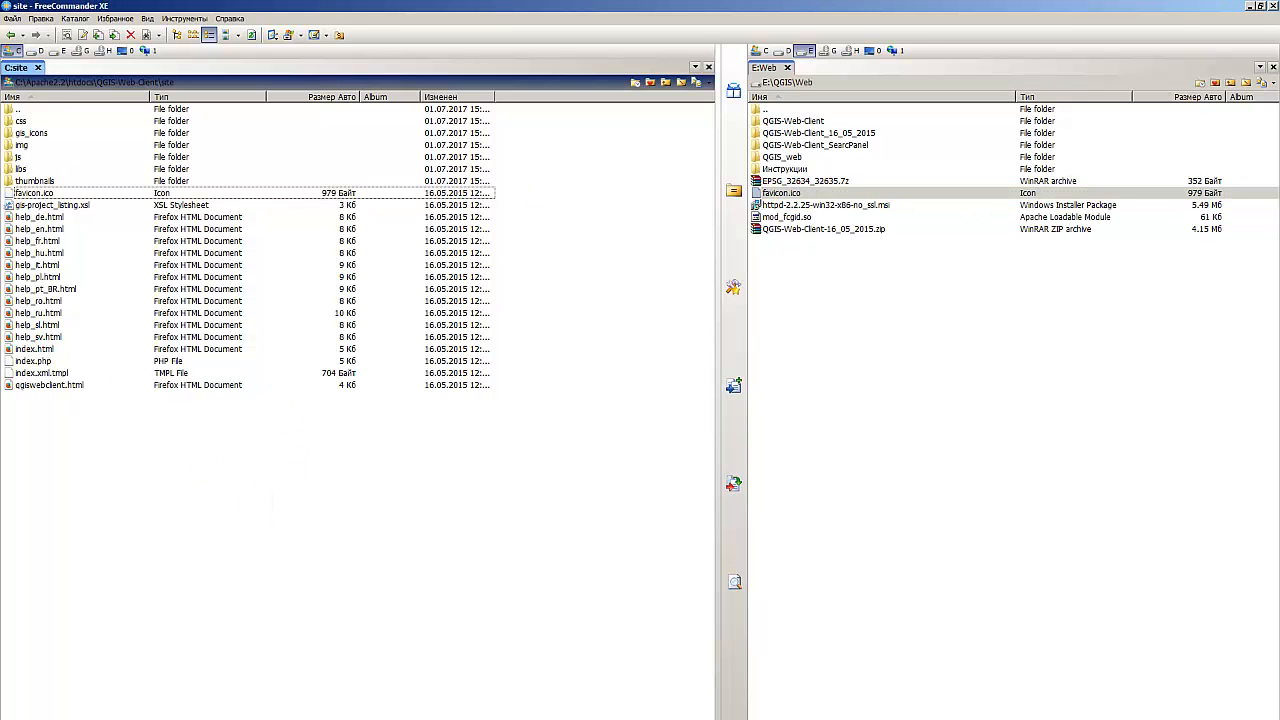
pyautogui.hotkey('alt', 'Tab')
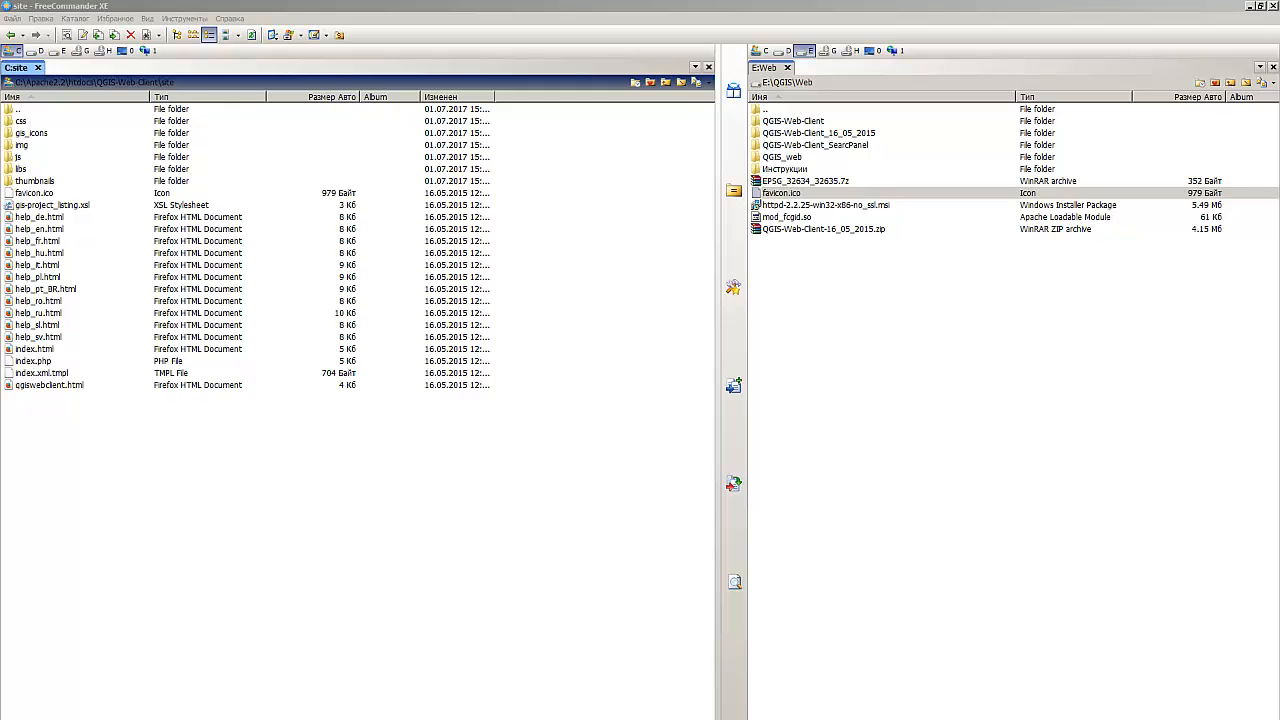
pyautogui.click(428, 500)
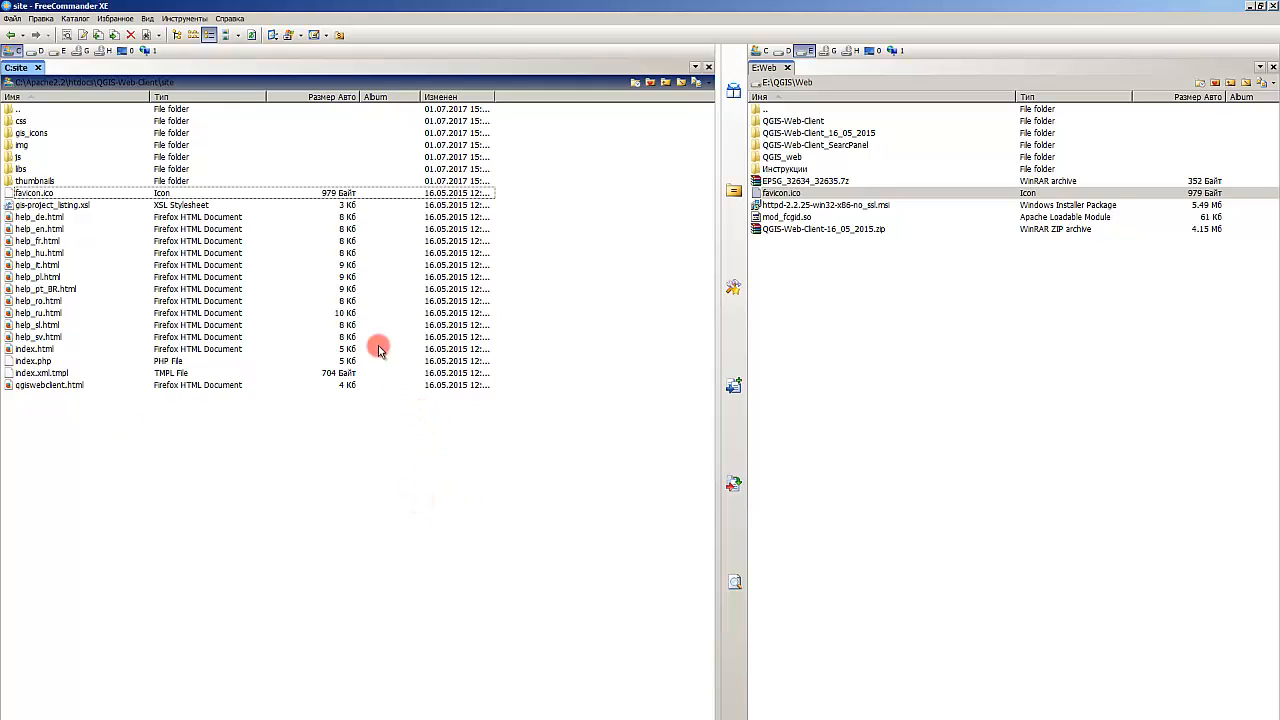
# Step: Save the edited httpd.conf file
pyautogui.click(25, 113)
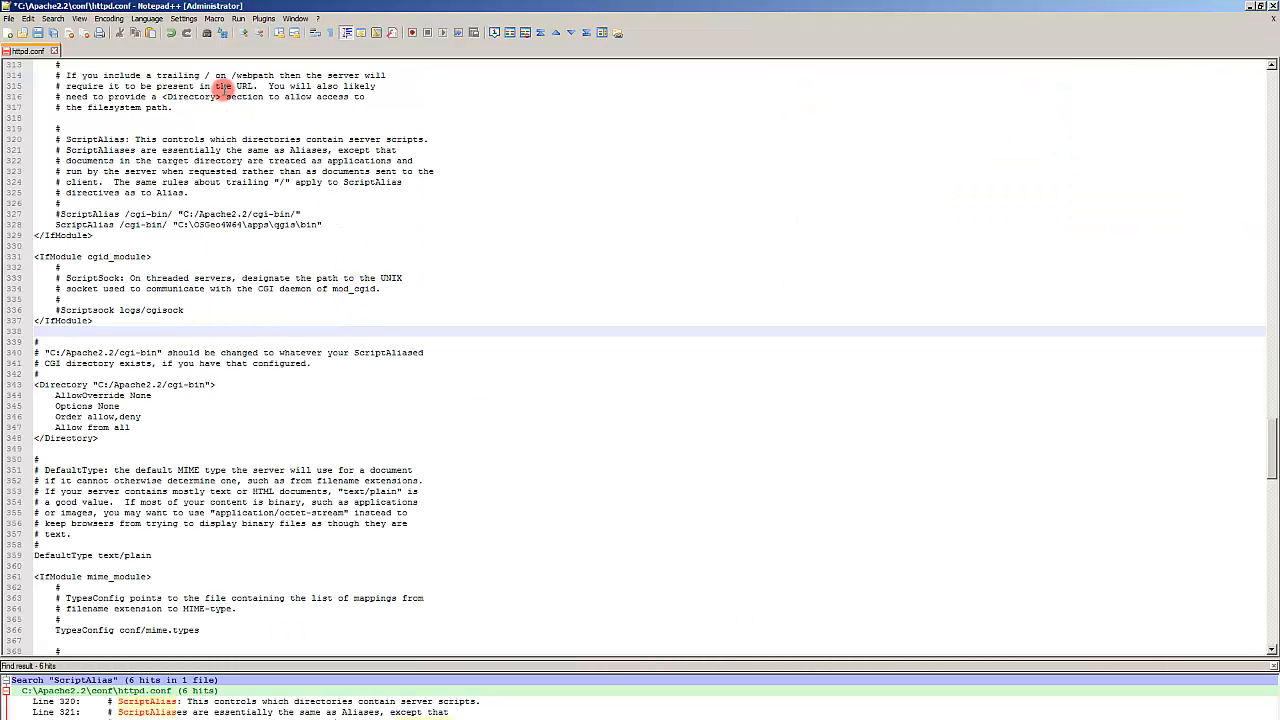
pyautogui.click(119, 113)
pyautogui.hotkey('ctrl', 's')
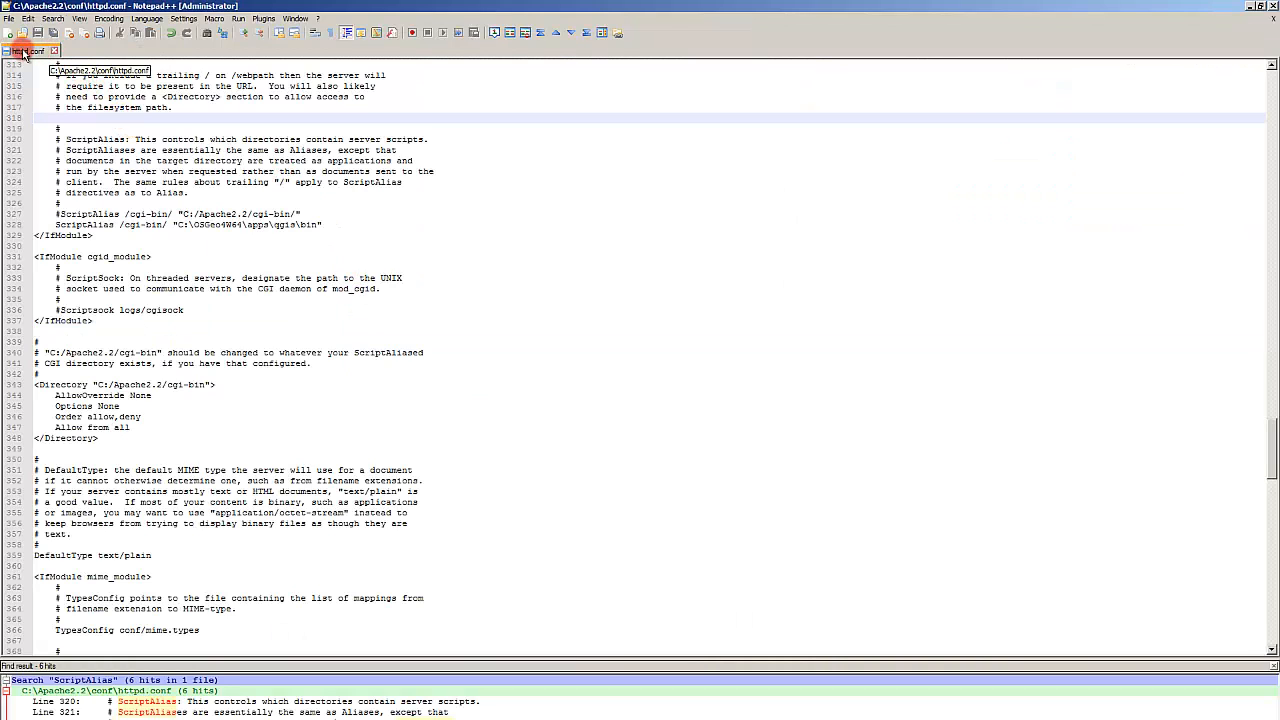
# Step: Open Find in Files and set the search text to /home/web
pyautogui.doubleClick(220, 214)
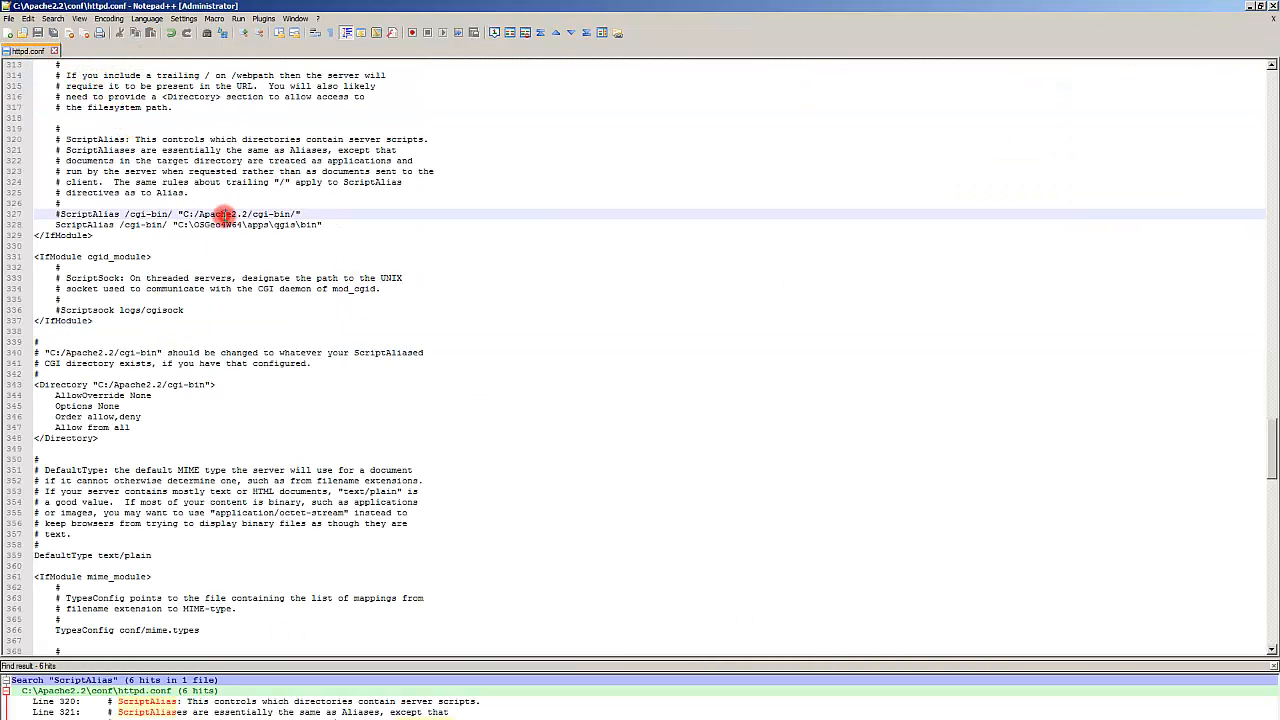
pyautogui.hotkey('ctrl', 'f')
pyautogui.click(259, 186)
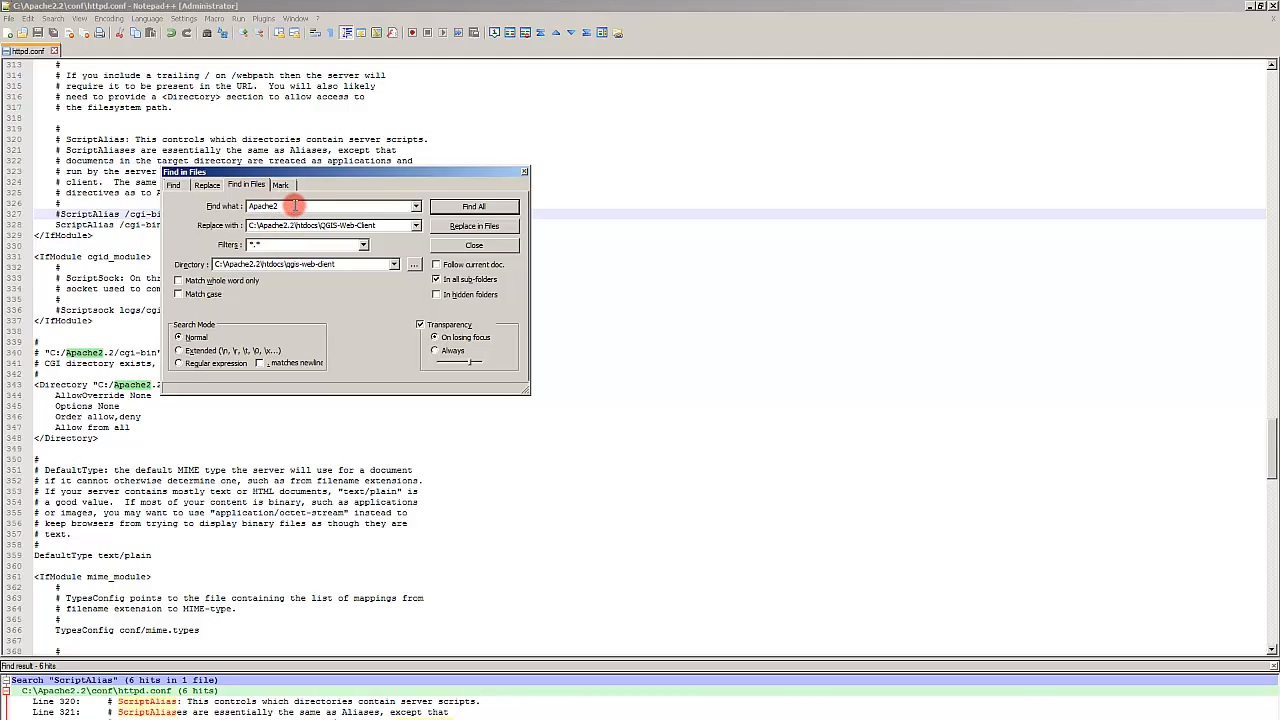
pyautogui.moveTo(295, 205); pyautogui.dragTo(145, 203)
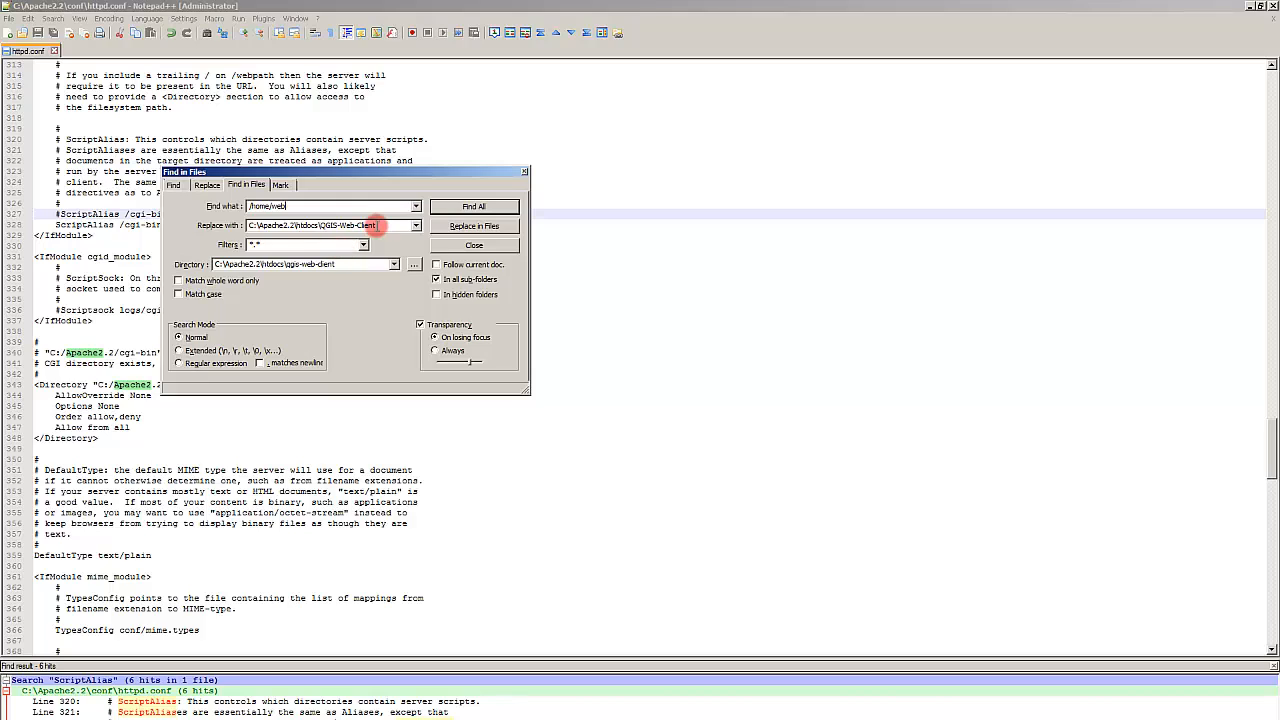
pyautogui.doubleClick(380, 224)
# Step: In the file manager, go up to C:\Apache2.2, open htdocs and copy its path
pyautogui.hotkey('alt', 'Tab')
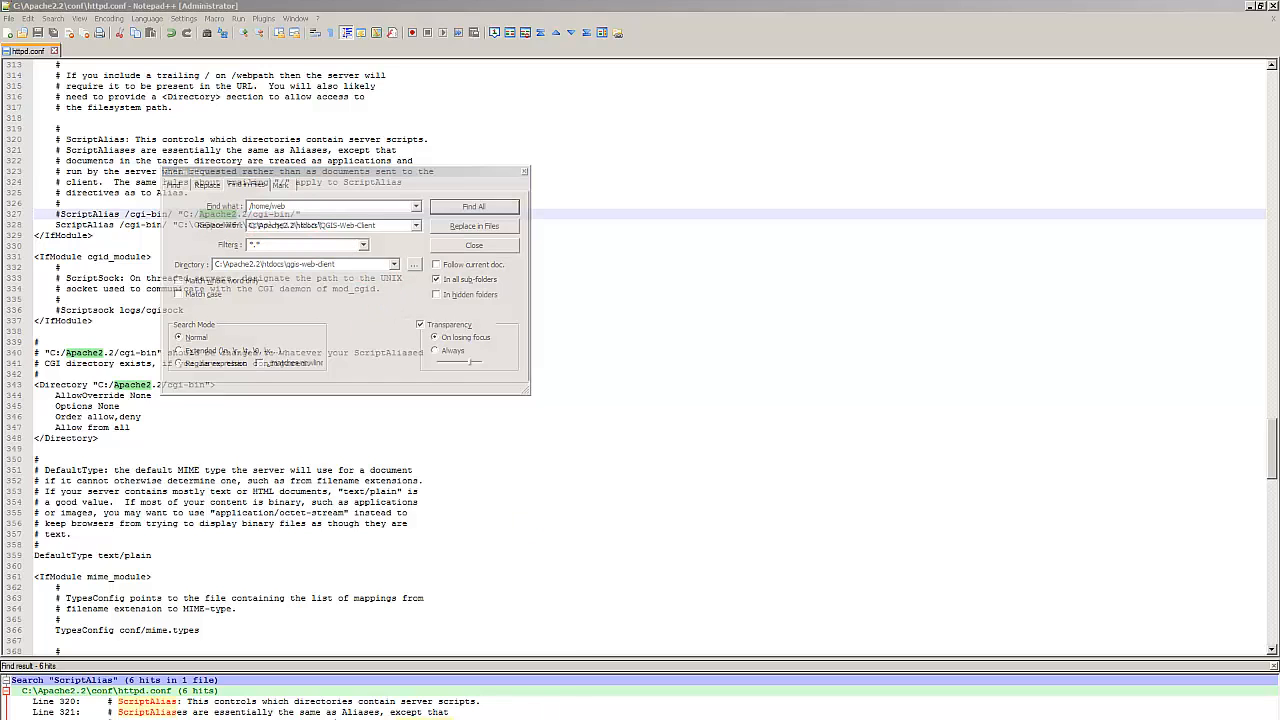
pyautogui.hotkey('alt', 'Tab')
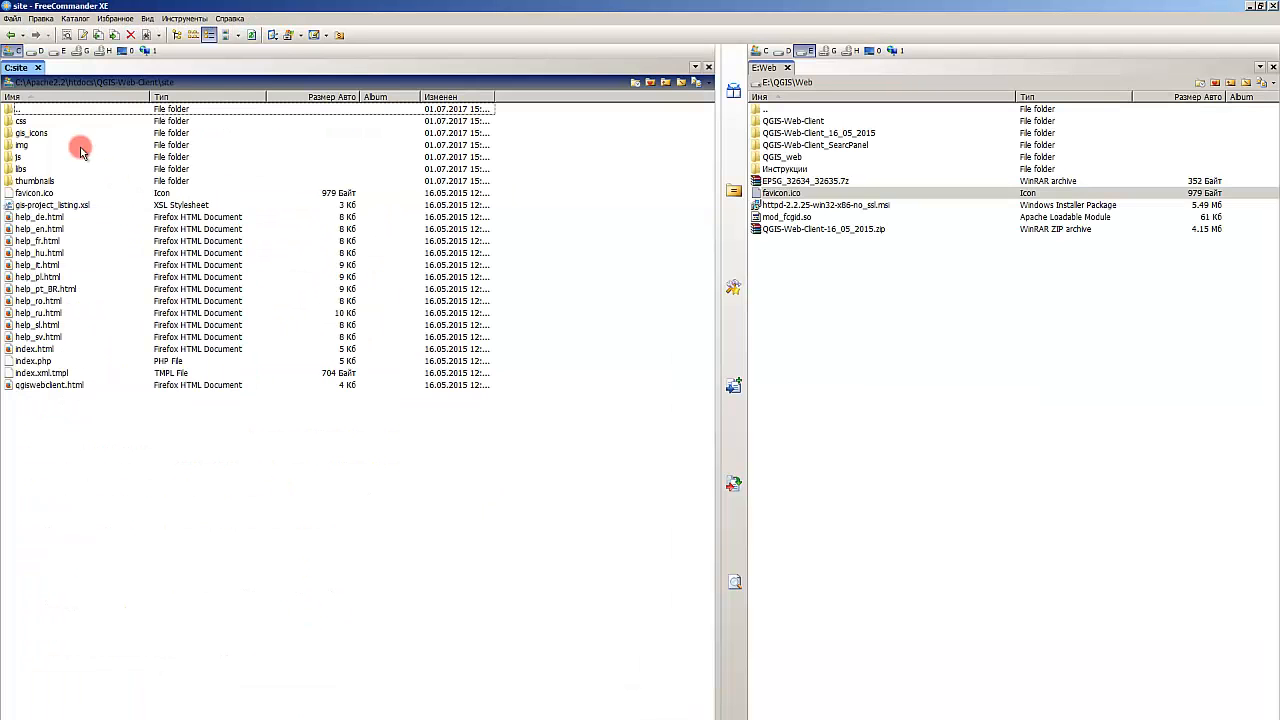
pyautogui.click(55, 85)
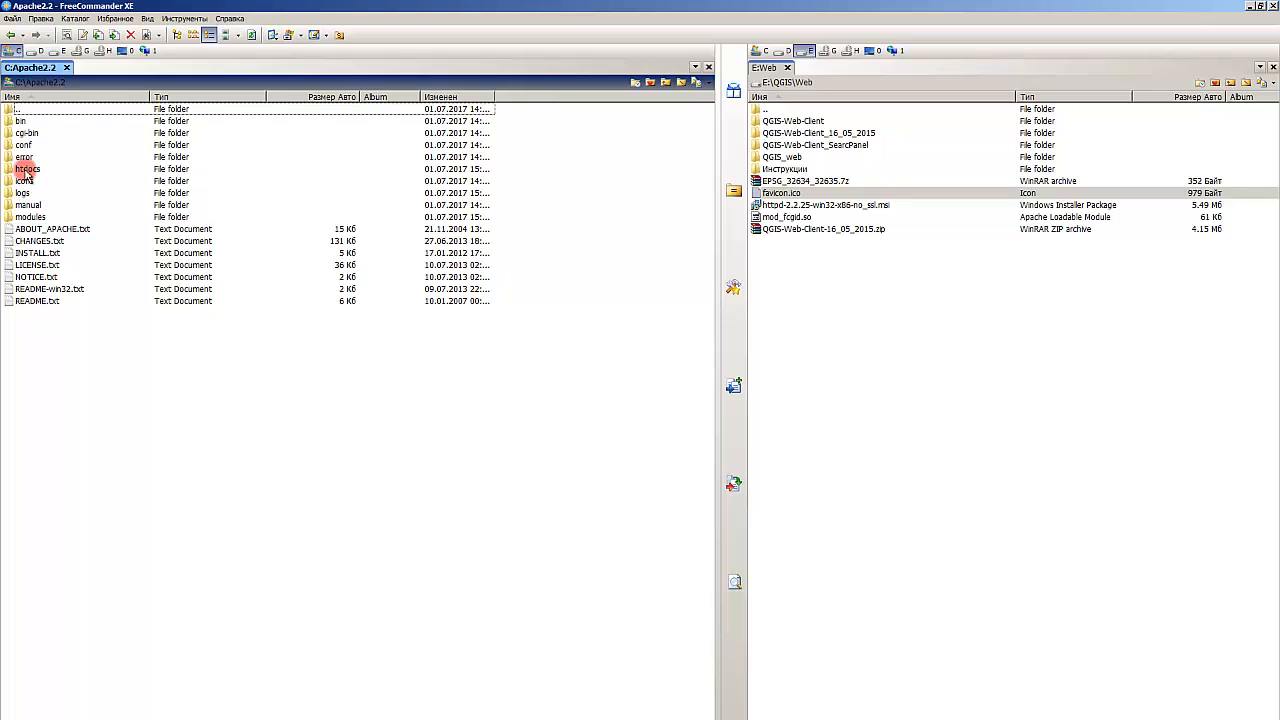
pyautogui.doubleClick(23, 166)
pyautogui.rightClick(110, 86)
pyautogui.click(134, 89)
pyautogui.hotkey('ctrl', 'c')
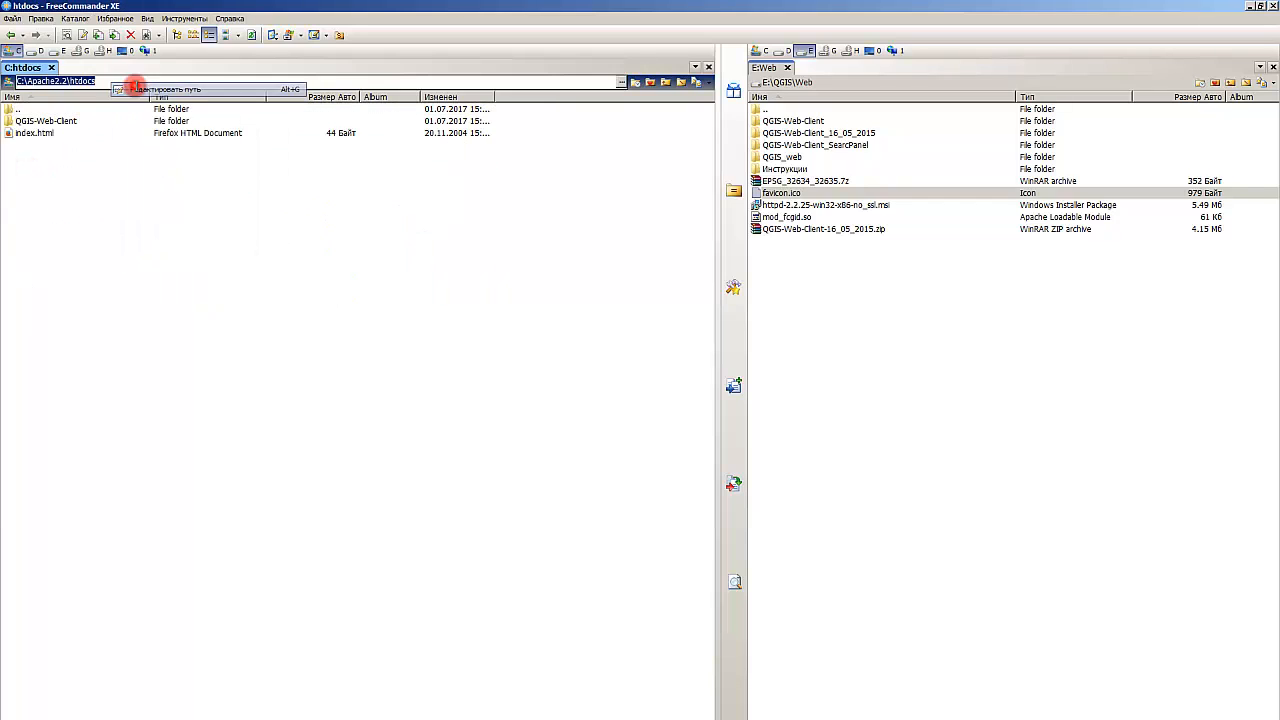
pyautogui.click(138, 274)
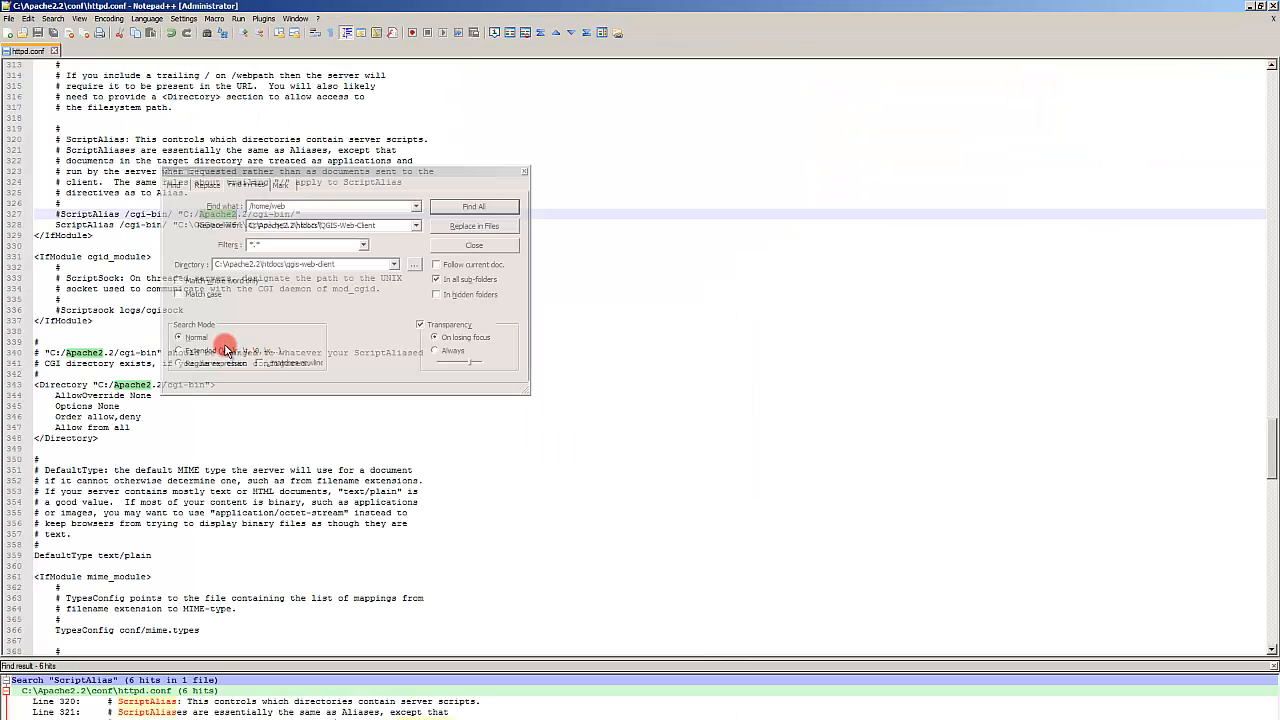
# Step: Set the replacement to C:\Apache2.2\htdocs and the search directory to C:\Apache2.2\htdocs\QGIS-Web-Client
pyautogui.click(306, 226)
pyautogui.hotkey('ctrl', 'v')
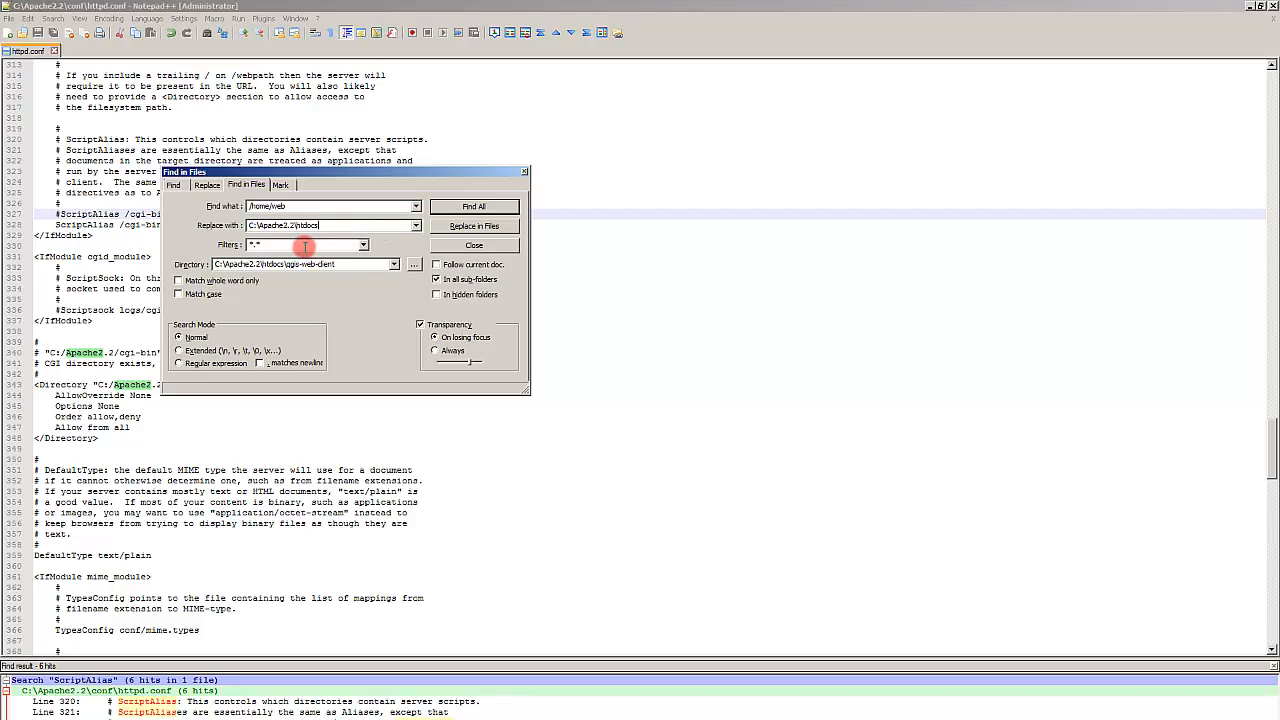
pyautogui.click(322, 264)
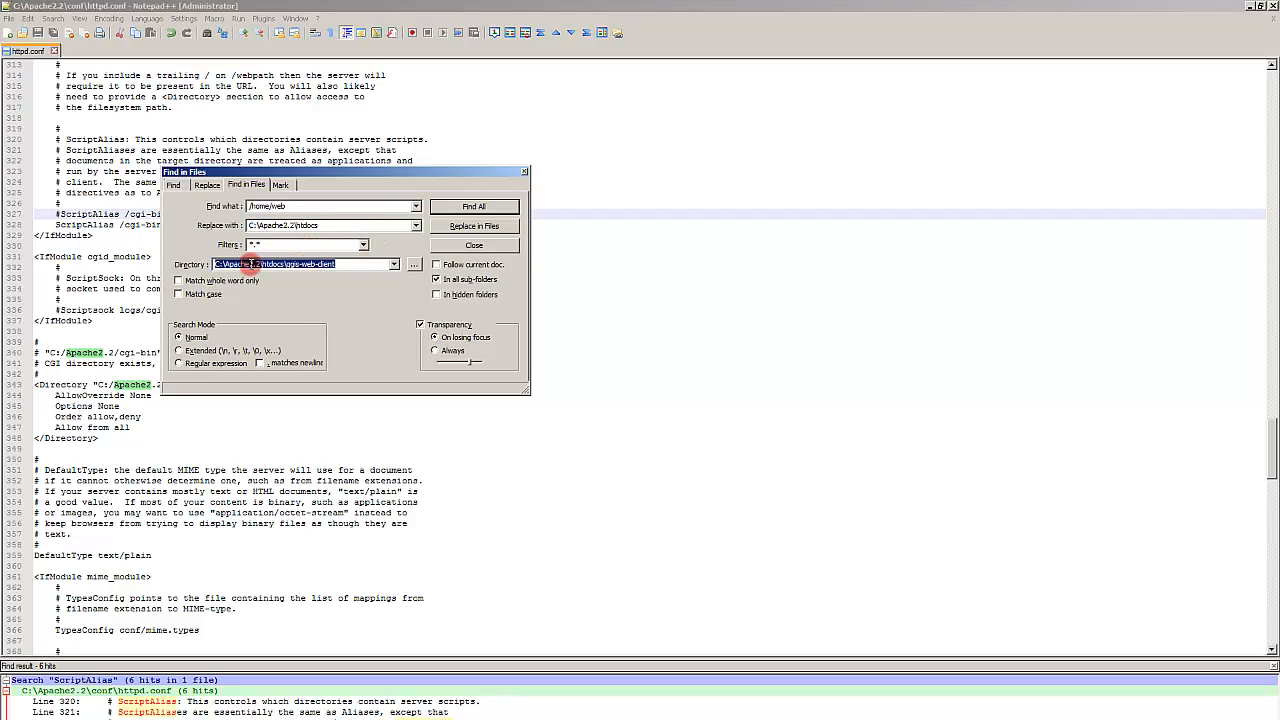
pyautogui.click(413, 264)
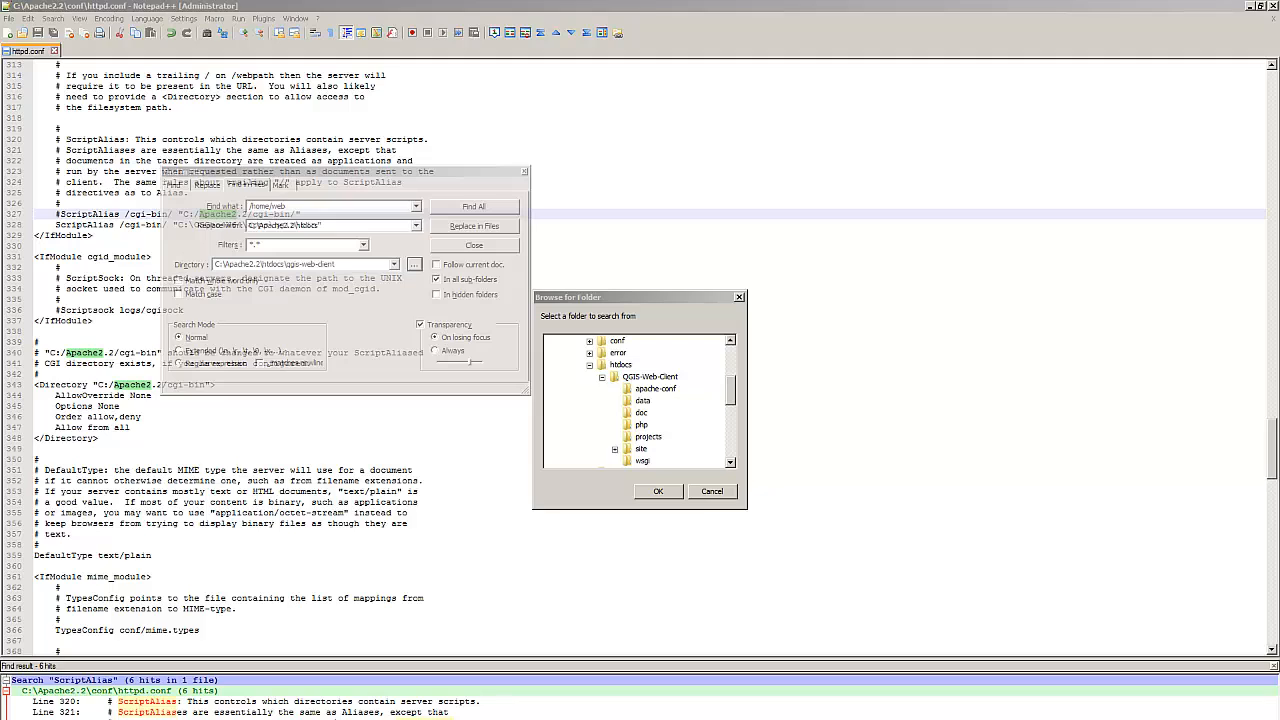
pyautogui.click(651, 379)
pyautogui.click(612, 365)
pyautogui.scroll(2, 606, 375)
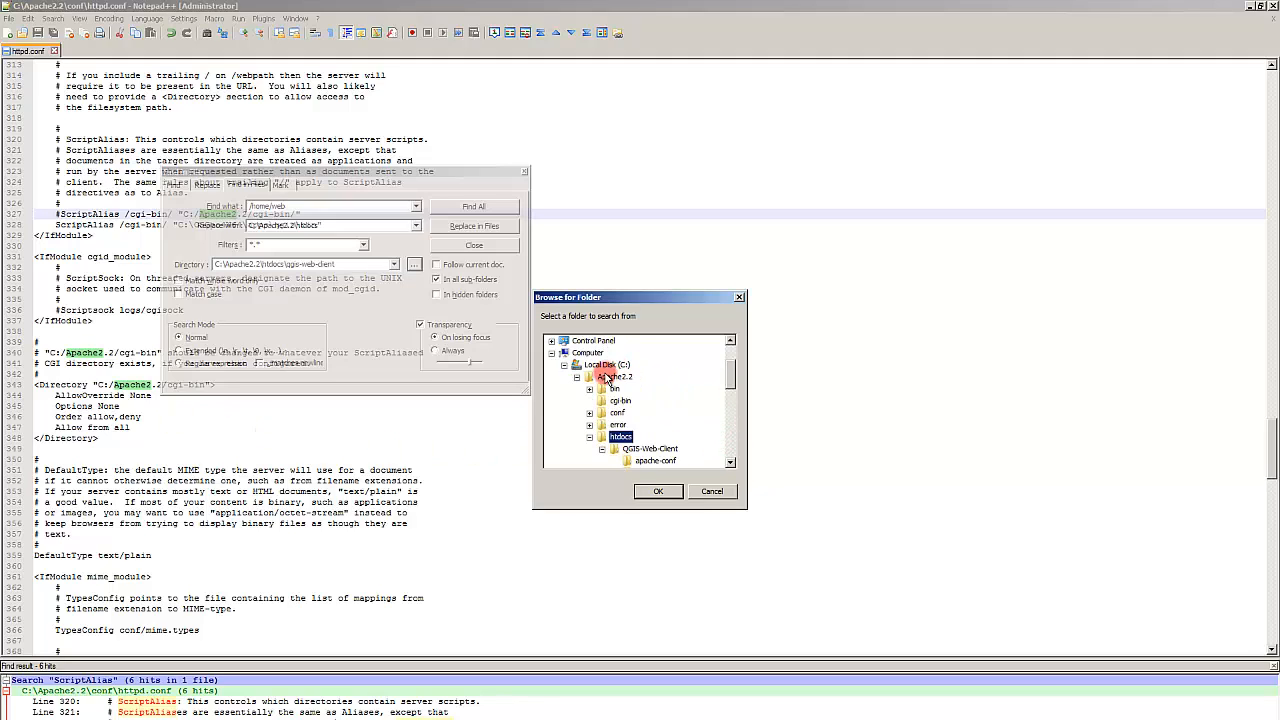
pyautogui.click(650, 449)
pyautogui.click(656, 496)
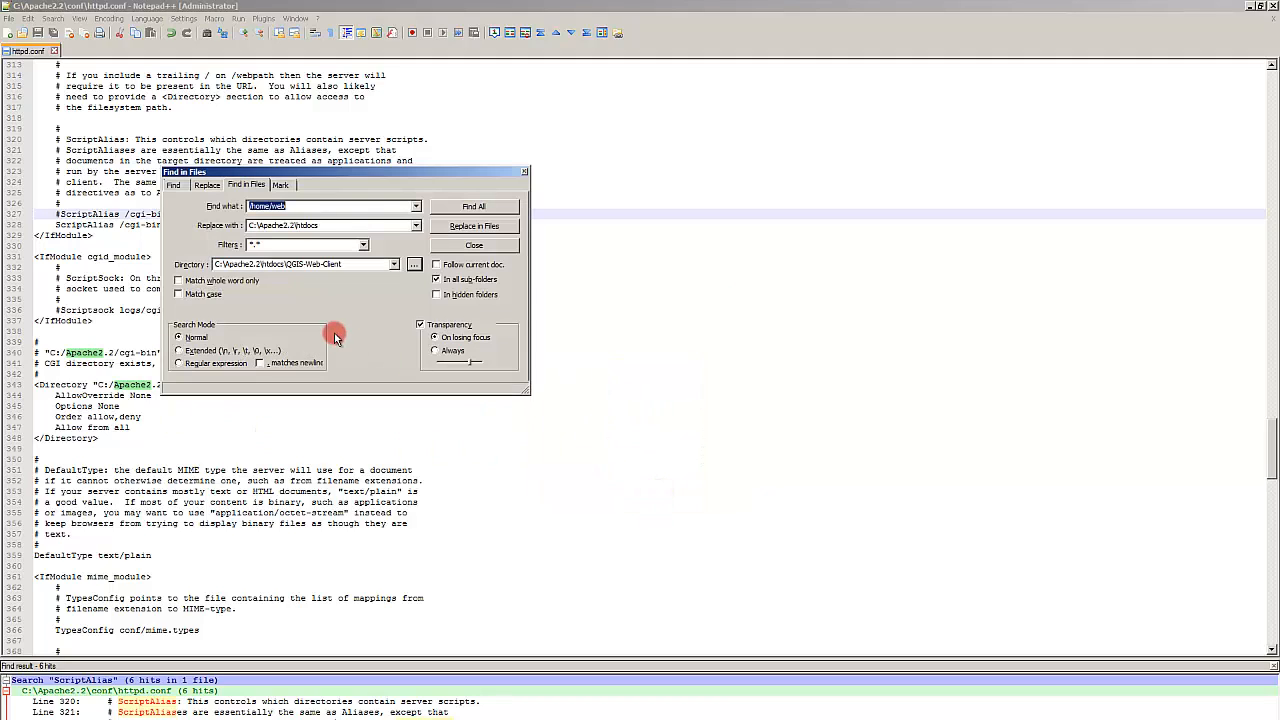
# Step: Replace /home/web with C:\Apache2.2\htdocs in all files of the QGIS-Web-Client folder, confirming the replacement
pyautogui.click(494, 227)
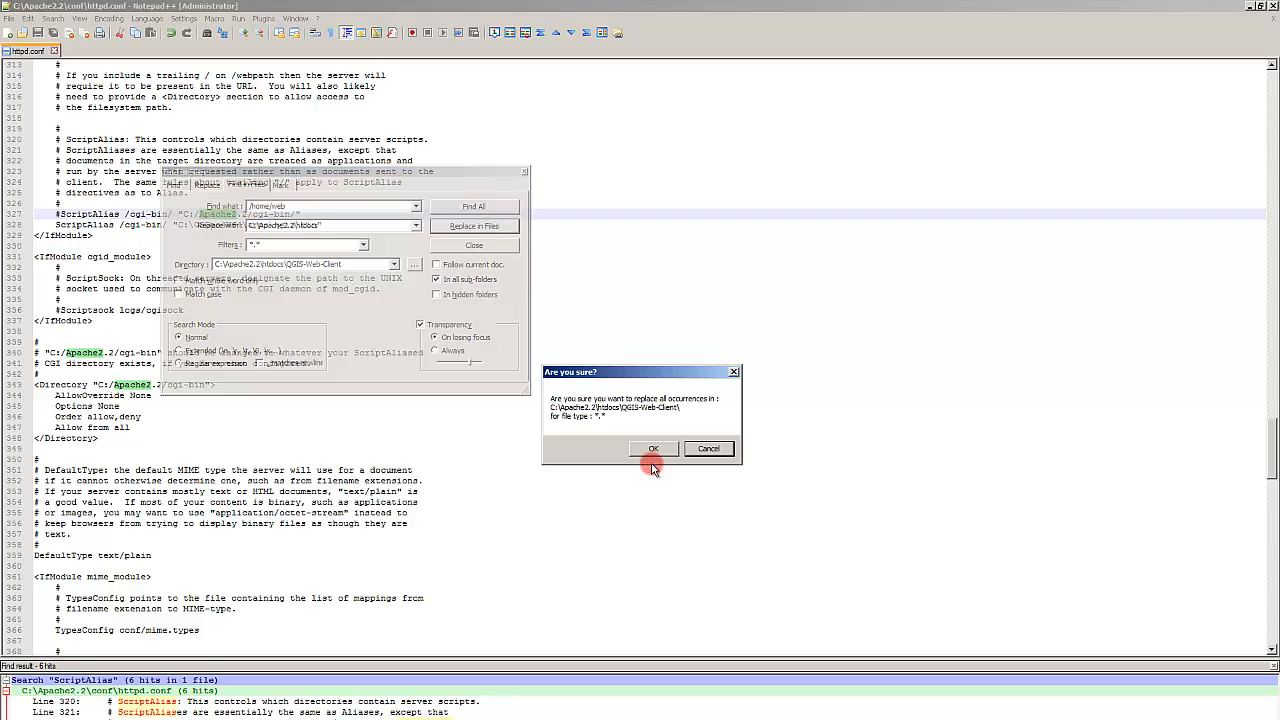
pyautogui.click(656, 447)
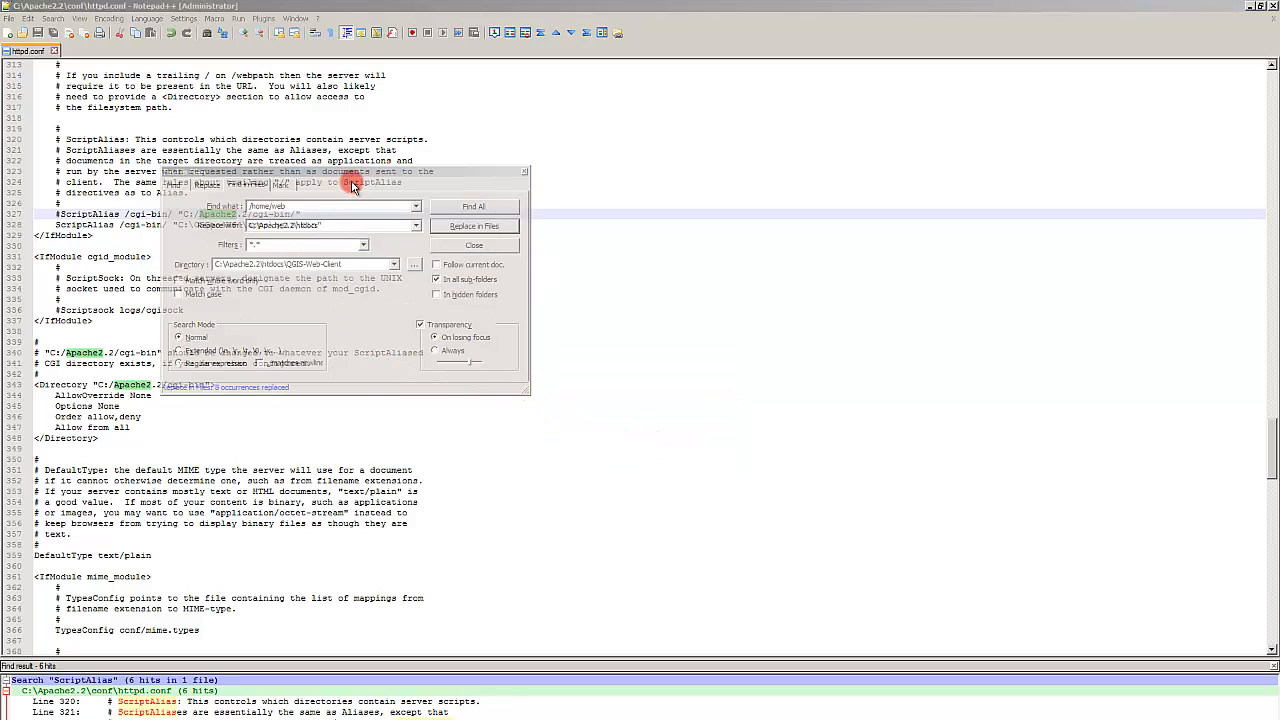
pyautogui.moveTo(352, 172); pyautogui.dragTo(530, 249)
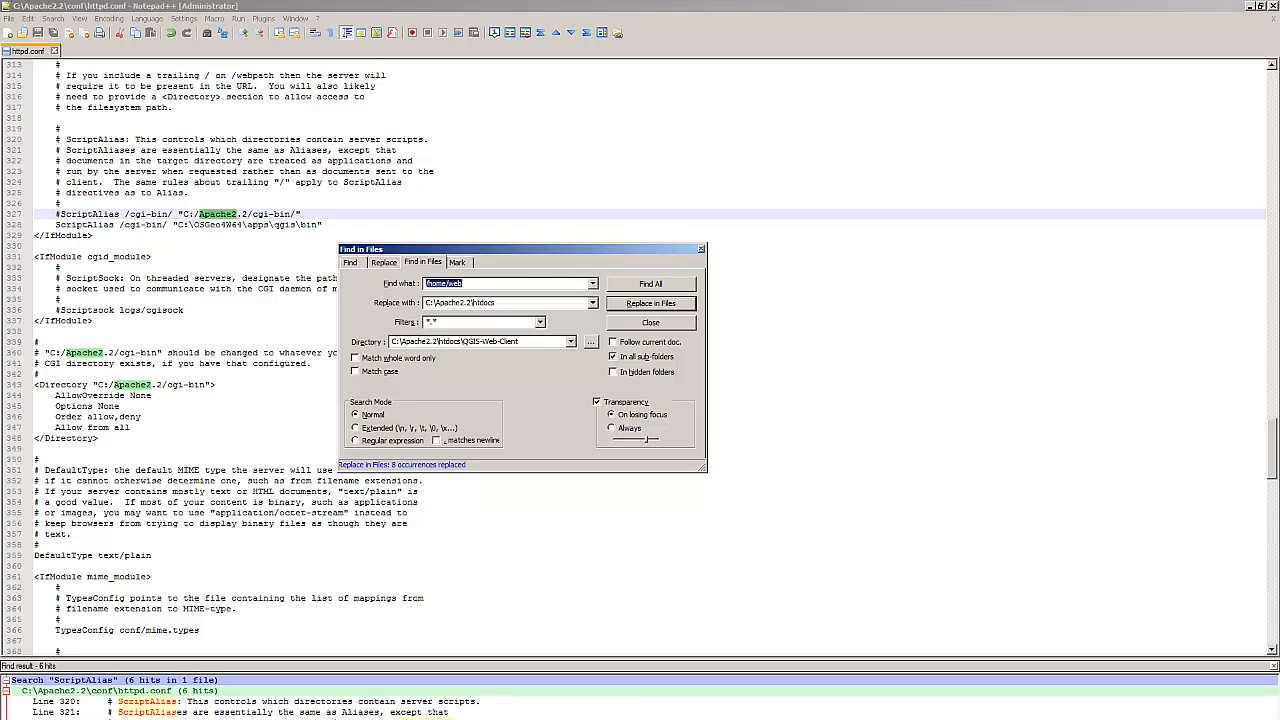
# Step: Set the search text to <absolute-path-to-qgis-web-client>
pyautogui.hotkey('alt', 'Tab')
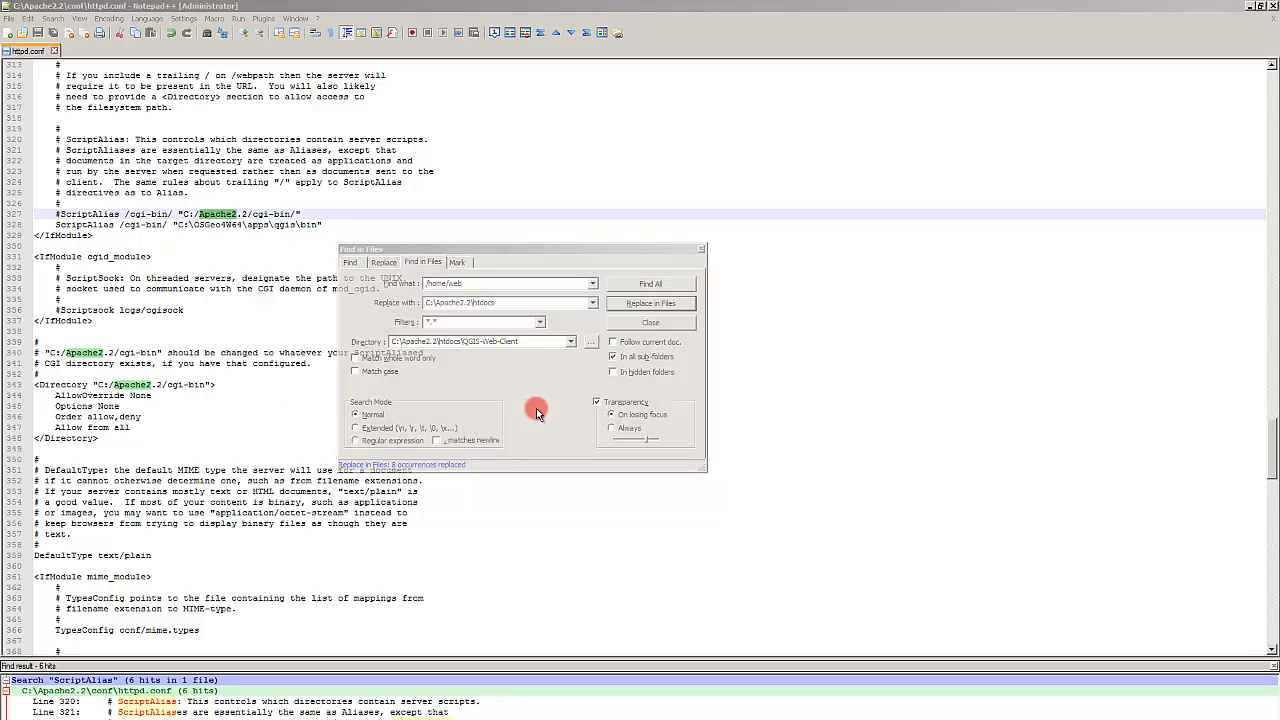
pyautogui.click(490, 283)
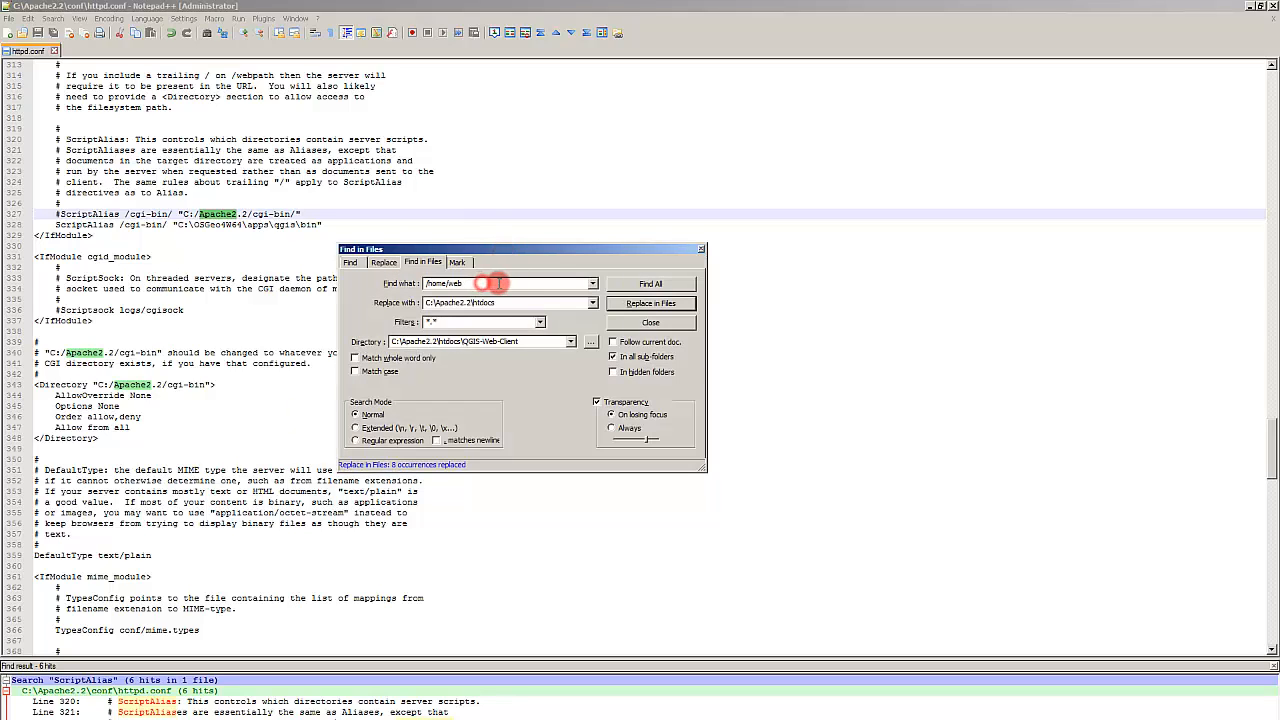
pyautogui.moveTo(497, 283); pyautogui.dragTo(340, 284)
pyautogui.click(648, 283)
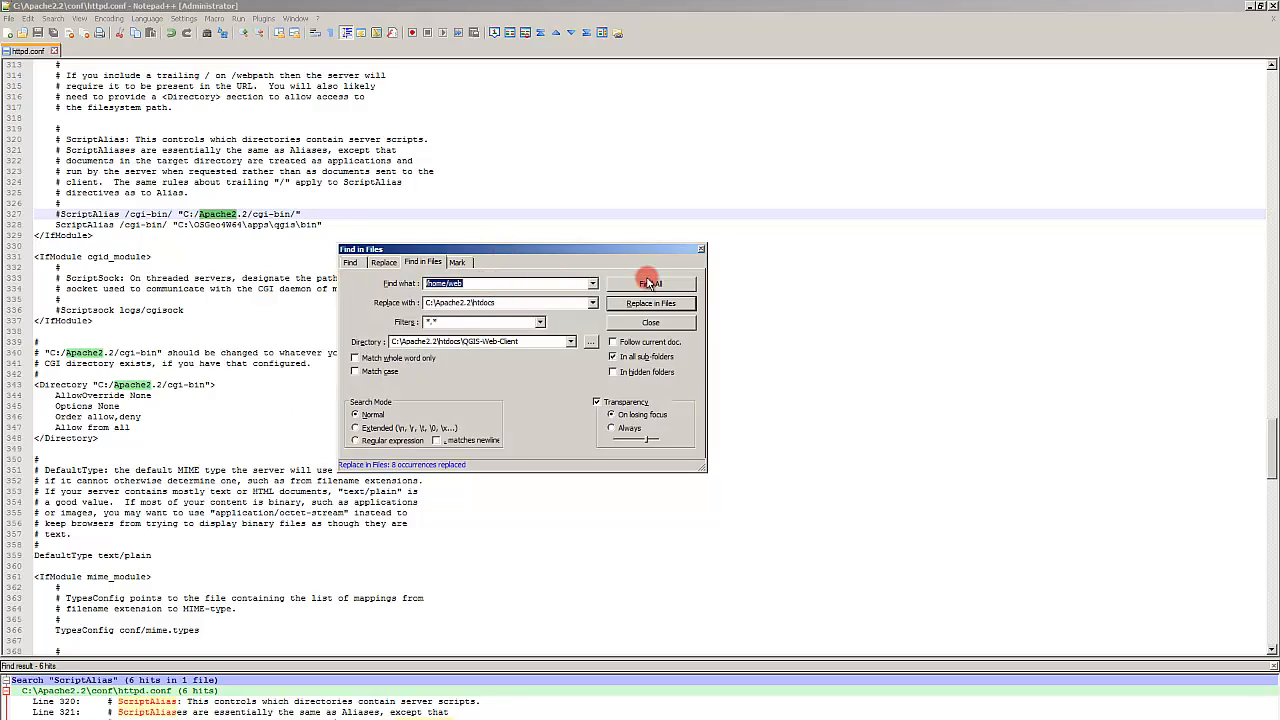
pyautogui.hotkey('alt', 'Tab')
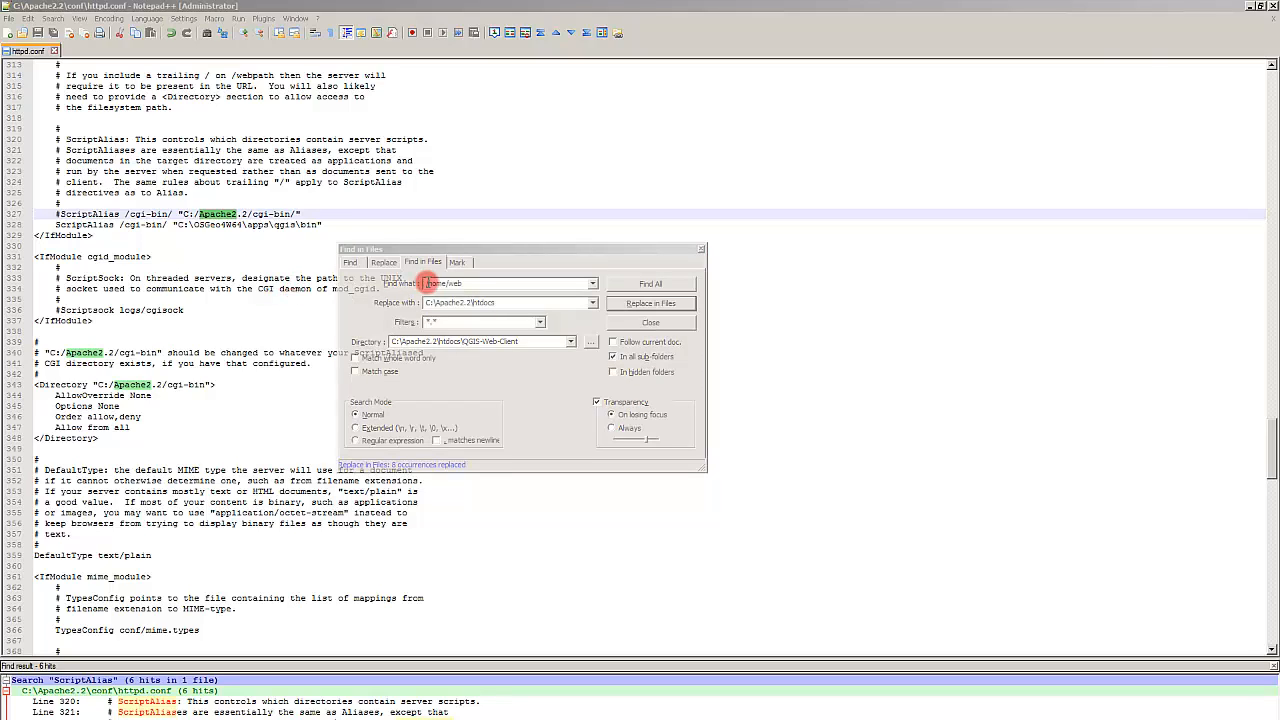
pyautogui.moveTo(486, 286); pyautogui.dragTo(343, 283)
pyautogui.write('<absolute-path-to-qgis-web-client>')
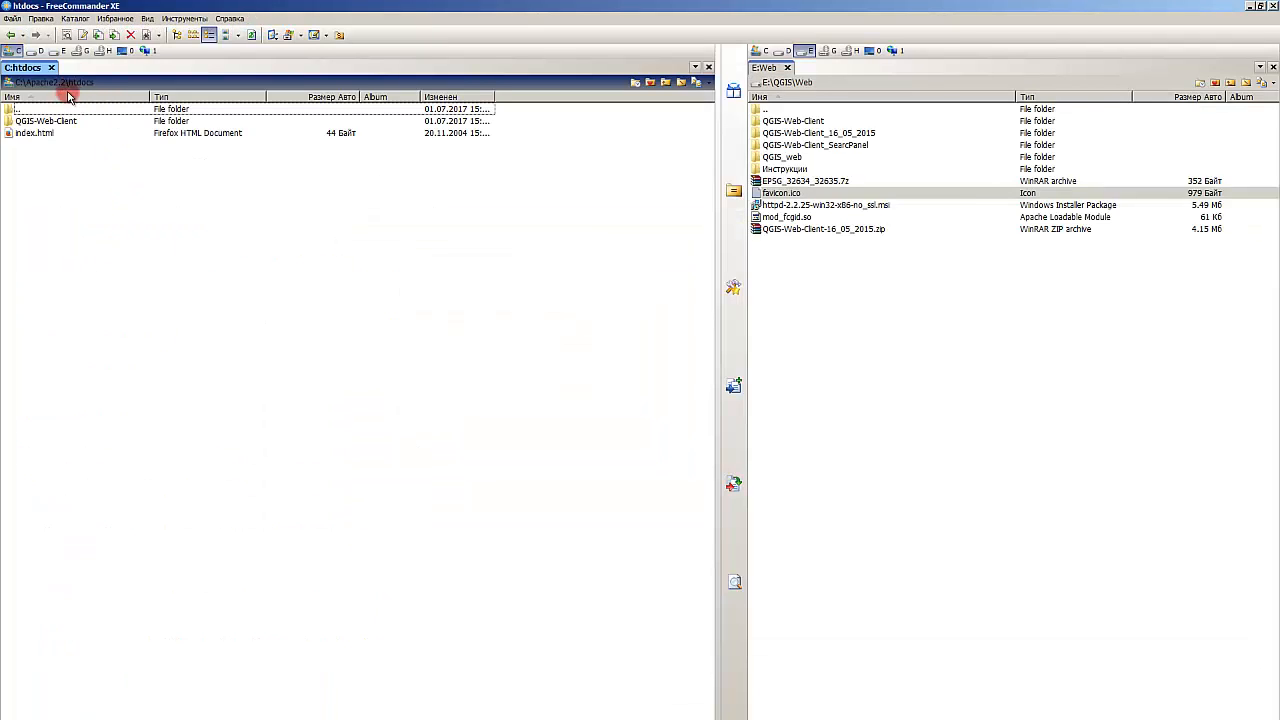
# Step: Open the QGIS-Web-Client folder in the file manager and copy its full path as text
pyautogui.doubleClick(65, 120)
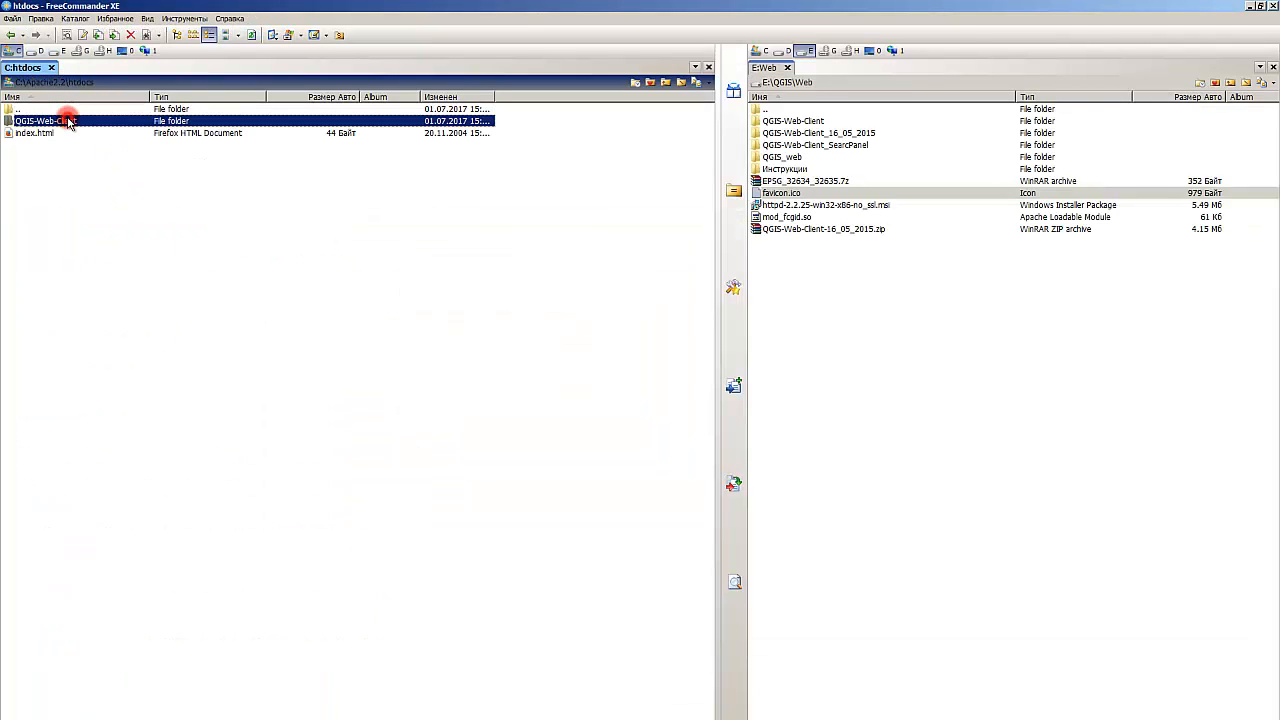
pyautogui.rightClick(181, 88)
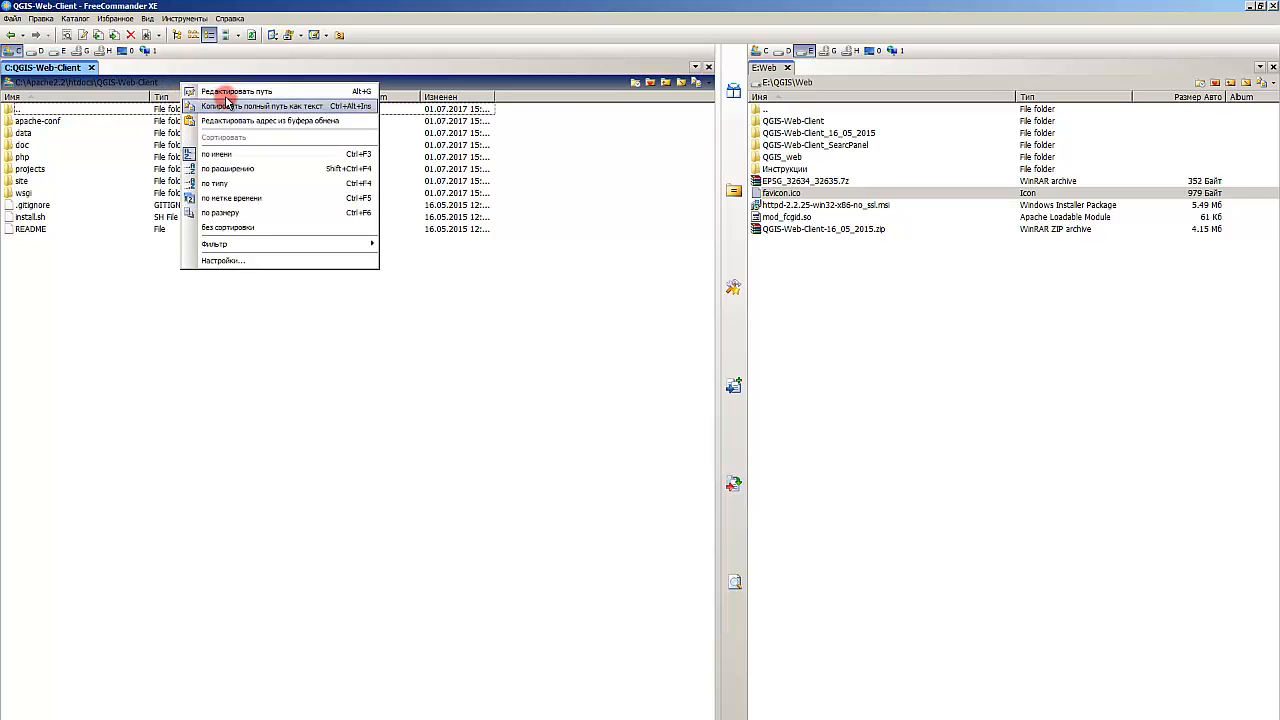
pyautogui.click(234, 88)
pyautogui.hotkey('alt', 'Tab')
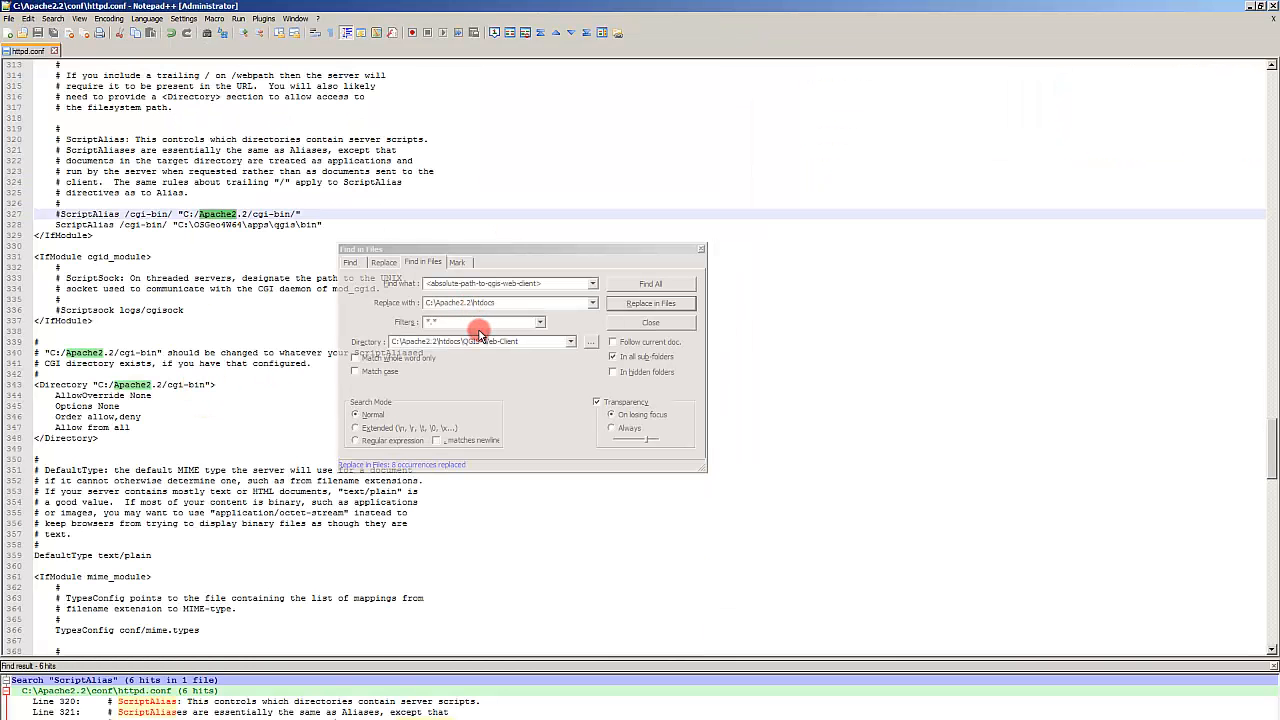
pyautogui.click(479, 330)
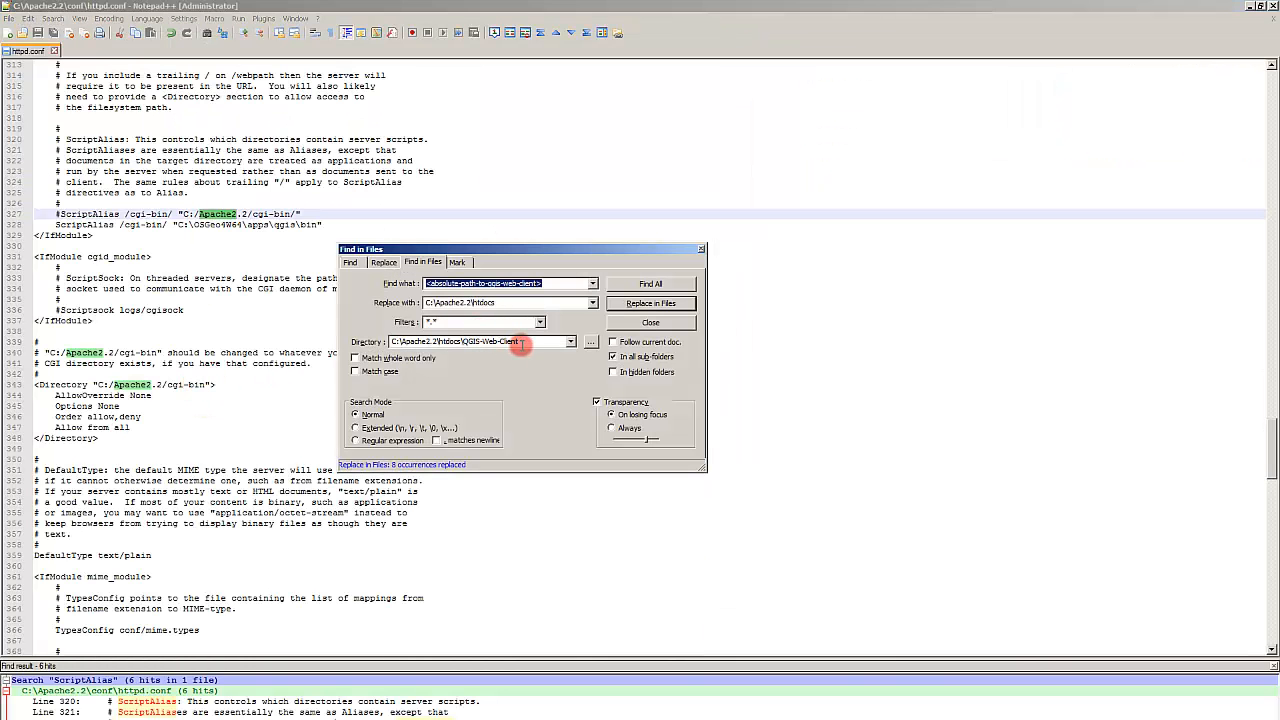
# Step: Set the replacement text to C:\Apache2.2\htdocs\QGIS-Web-Client
pyautogui.moveTo(518, 342); pyautogui.dragTo(398, 342)
pyautogui.doubleClick(493, 303)
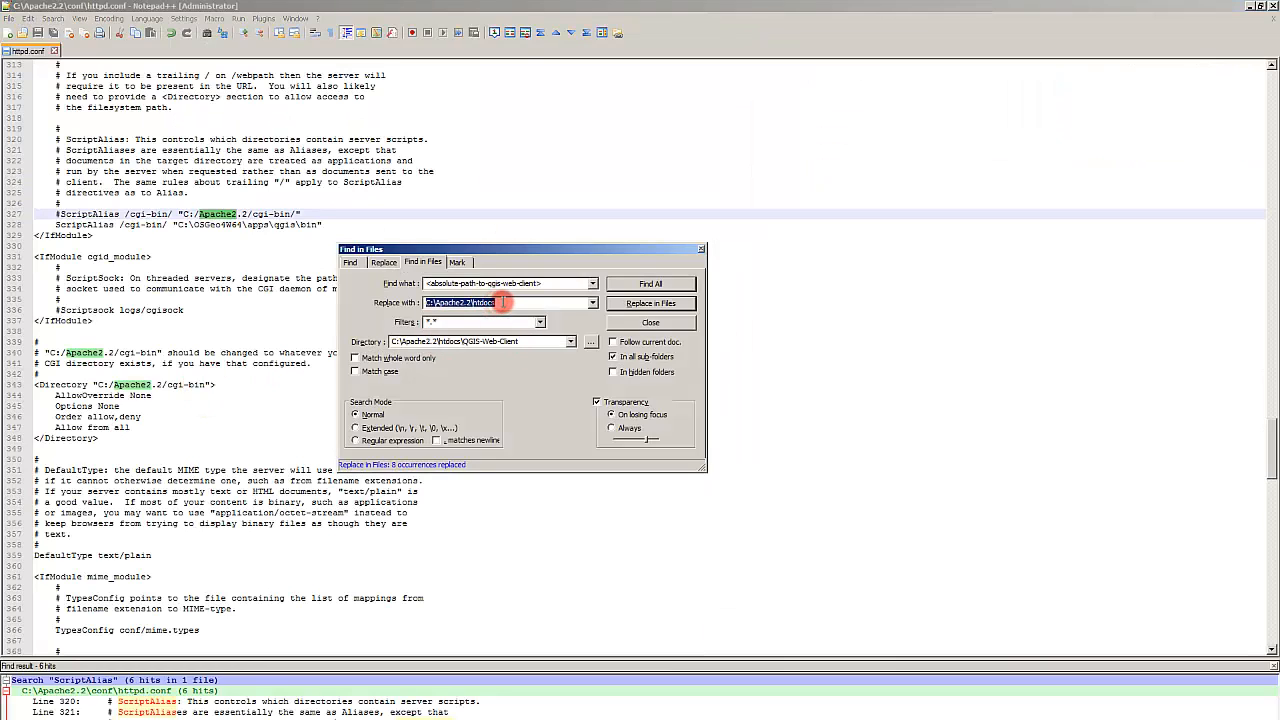
pyautogui.hotkey('ctrl', 'v')
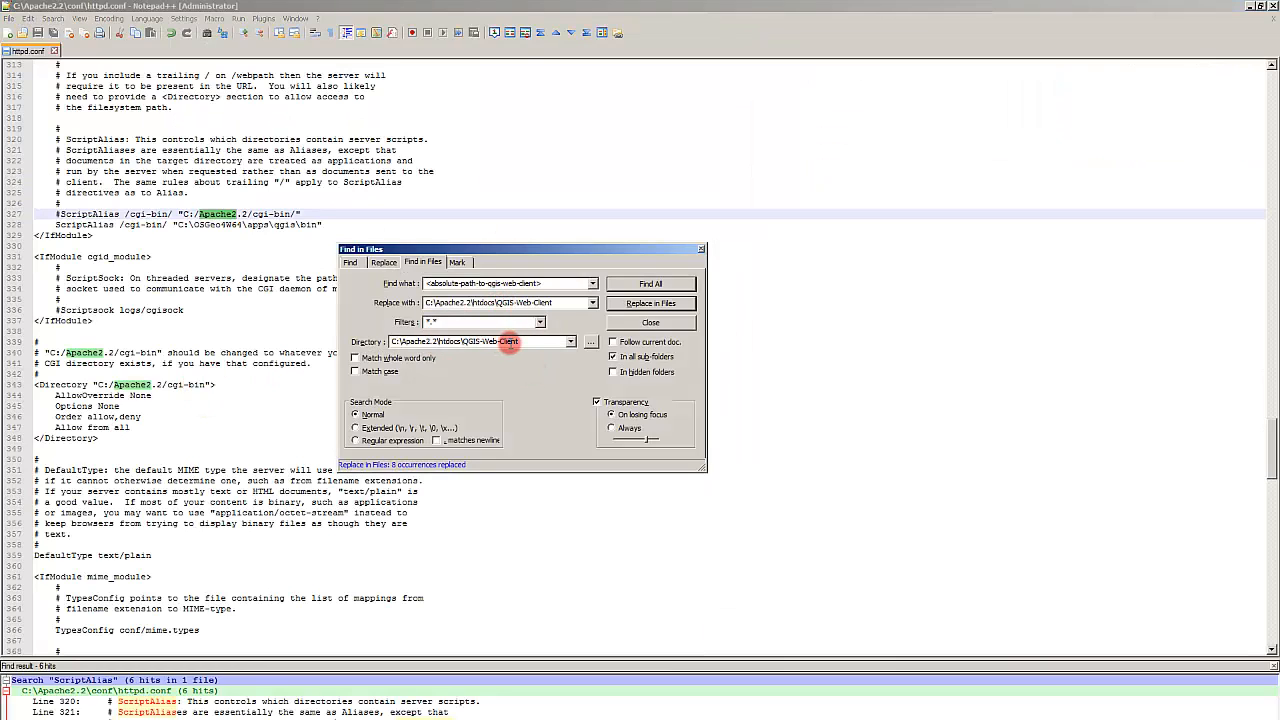
# Step: Replace <absolute-path-to-qgis-web-client> in all QGIS-Web-Client files, confirm, and close the Find in Files dialog
pyautogui.click(648, 304)
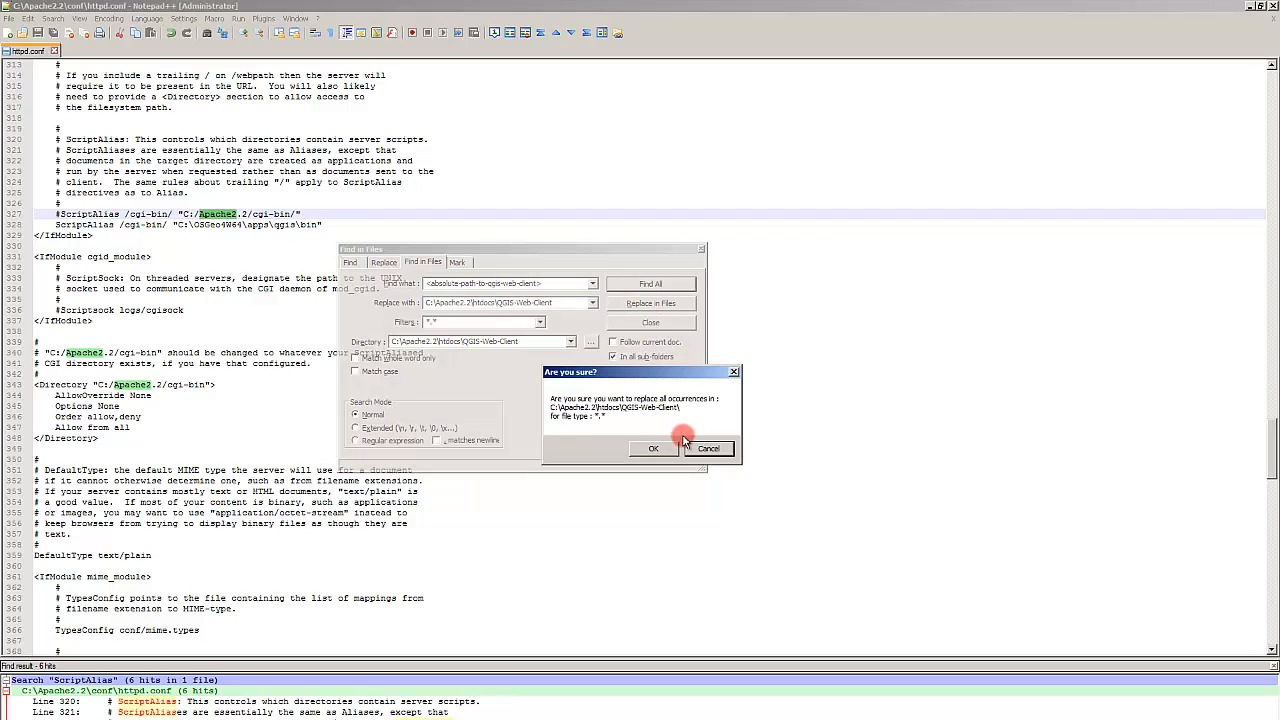
pyautogui.press('Return')
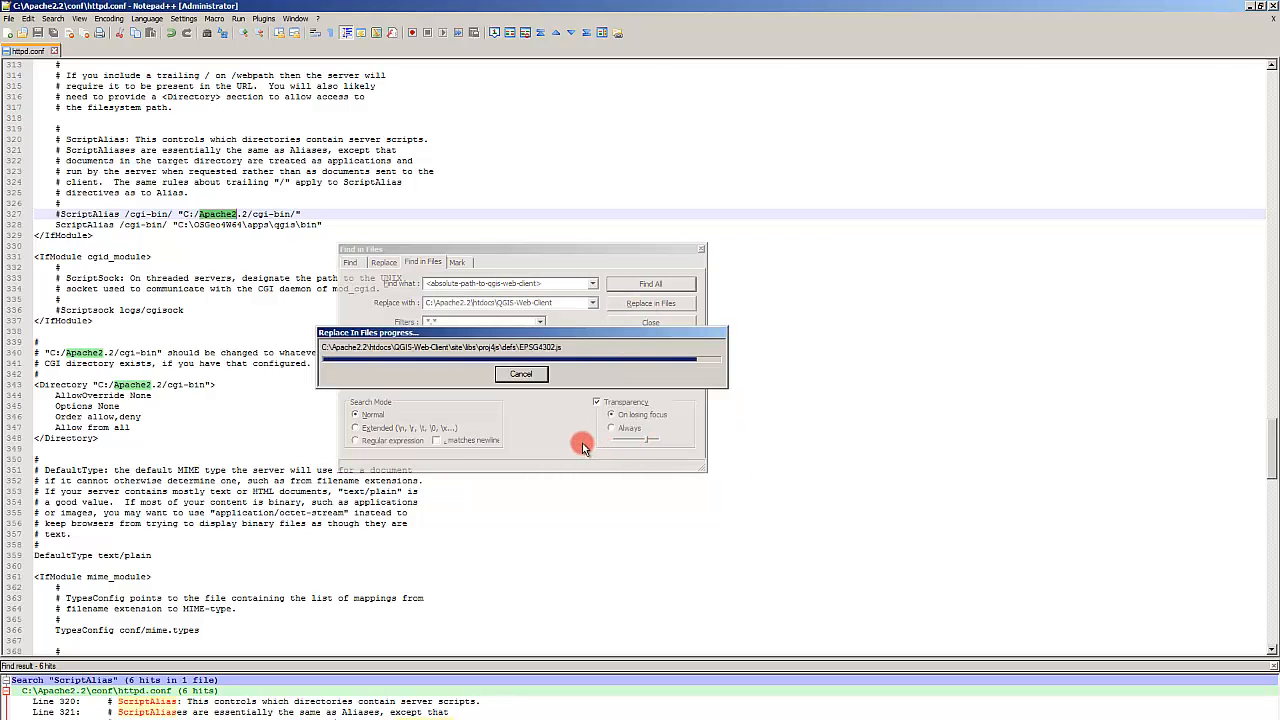
pyautogui.click(436, 466)
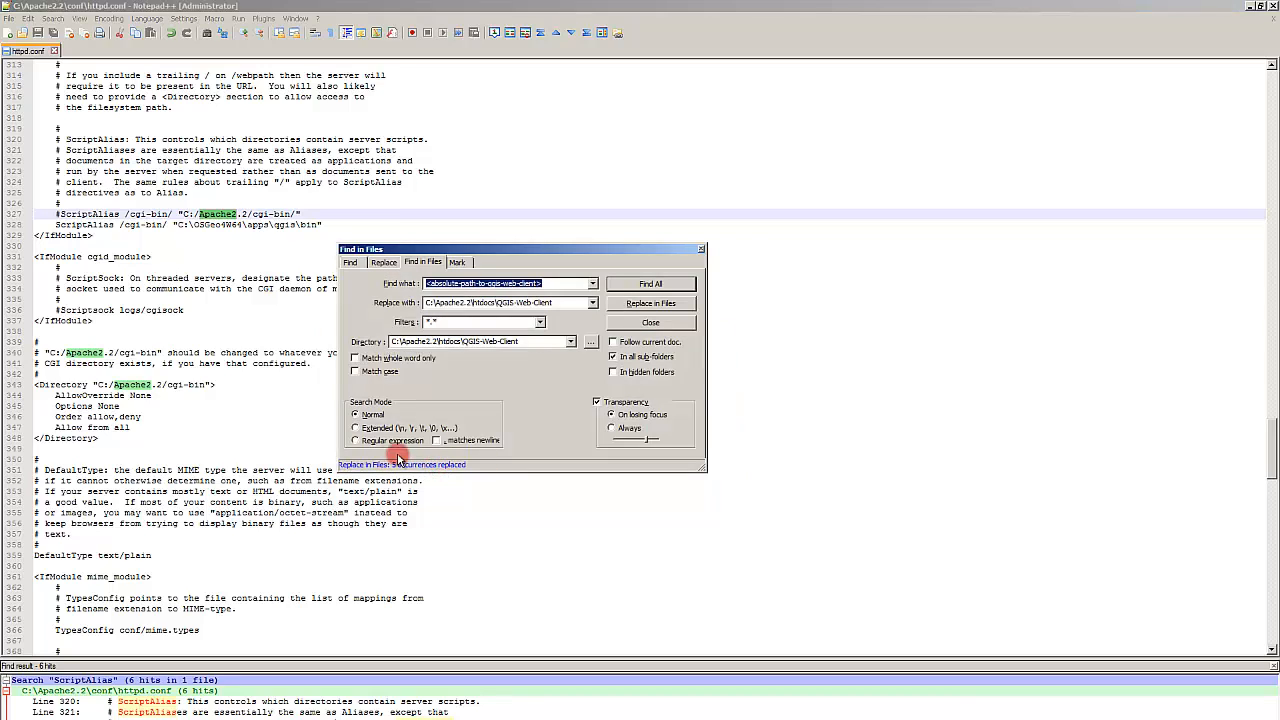
pyautogui.click(652, 322)
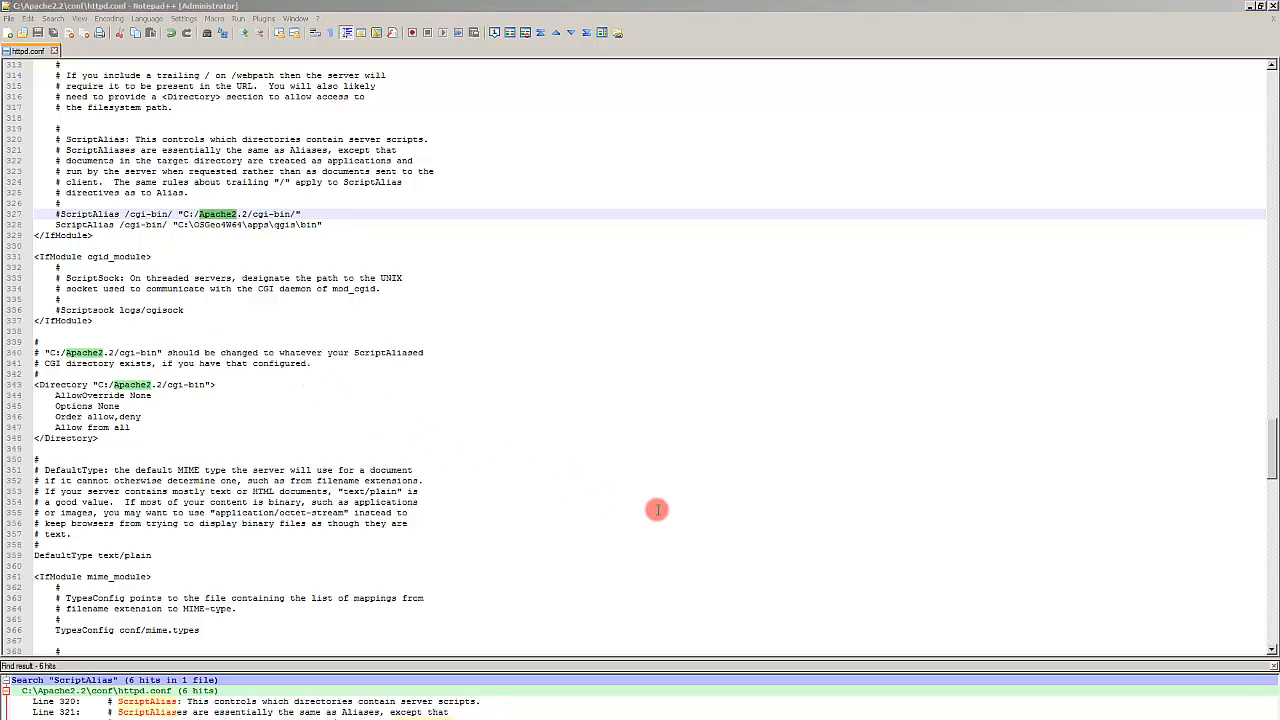
pyautogui.click(655, 510)
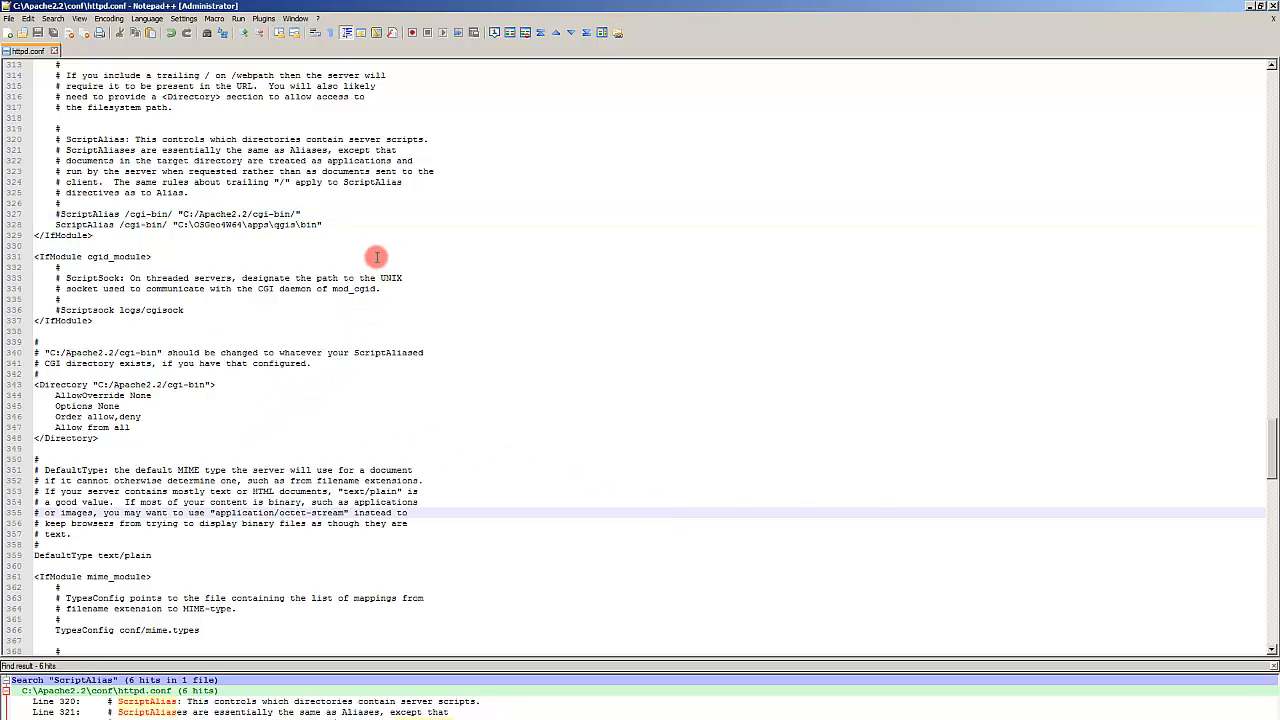
pyautogui.click(652, 346)
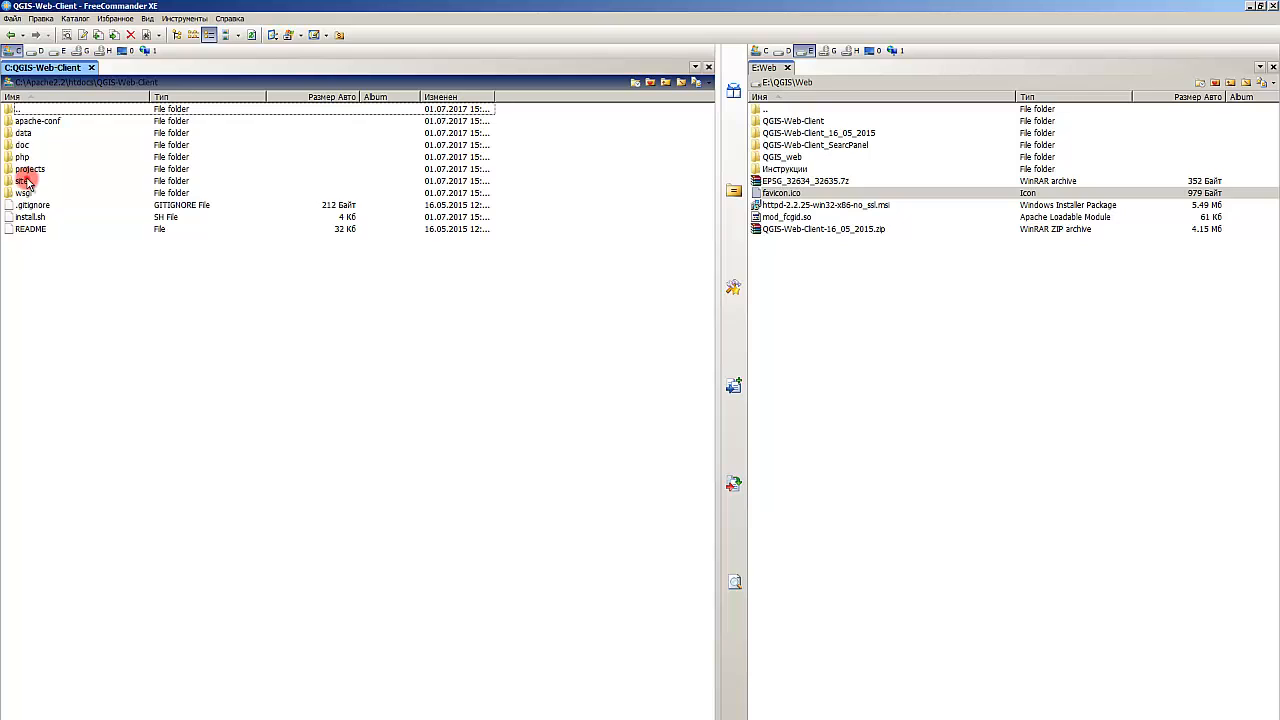
# Step: Browse the subfolders of C:\Apache2.2\htdocs\QGIS-Web-Client in the file manager
pyautogui.click(24, 181)
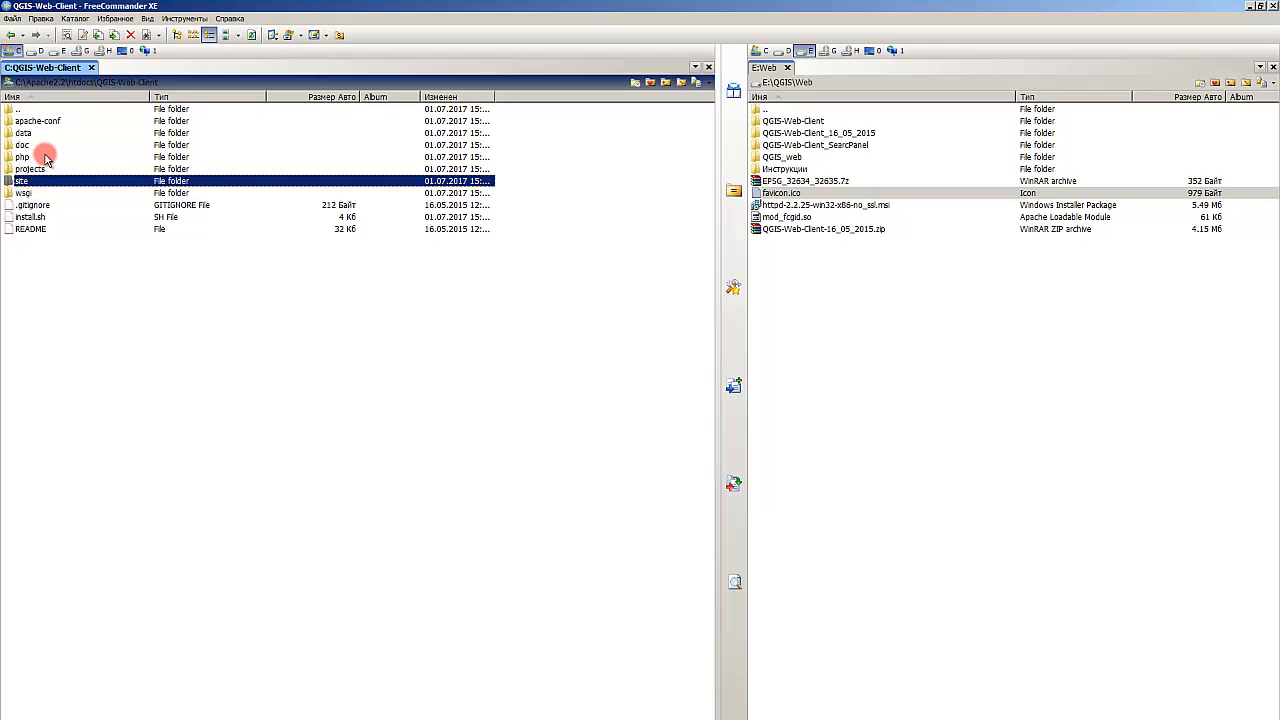
pyautogui.click(36, 158)
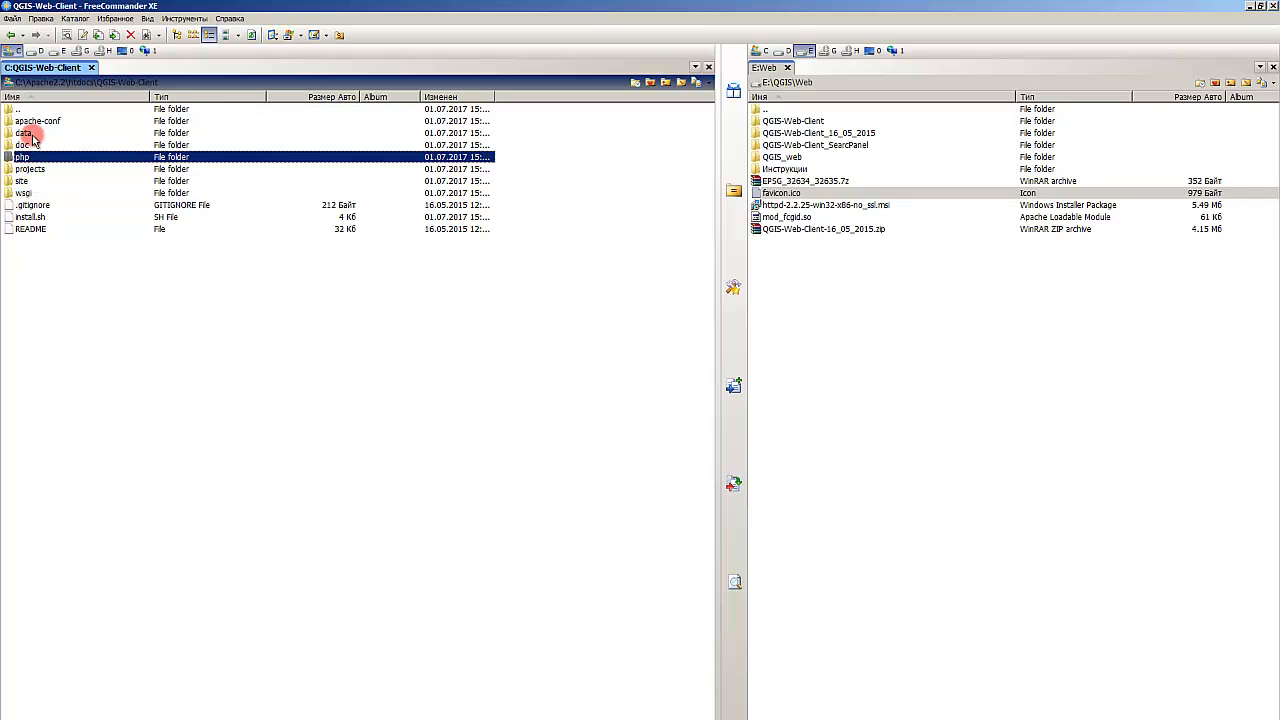
pyautogui.doubleClick(40, 122)
pyautogui.press('BackSpace')
pyautogui.doubleClick(36, 133)
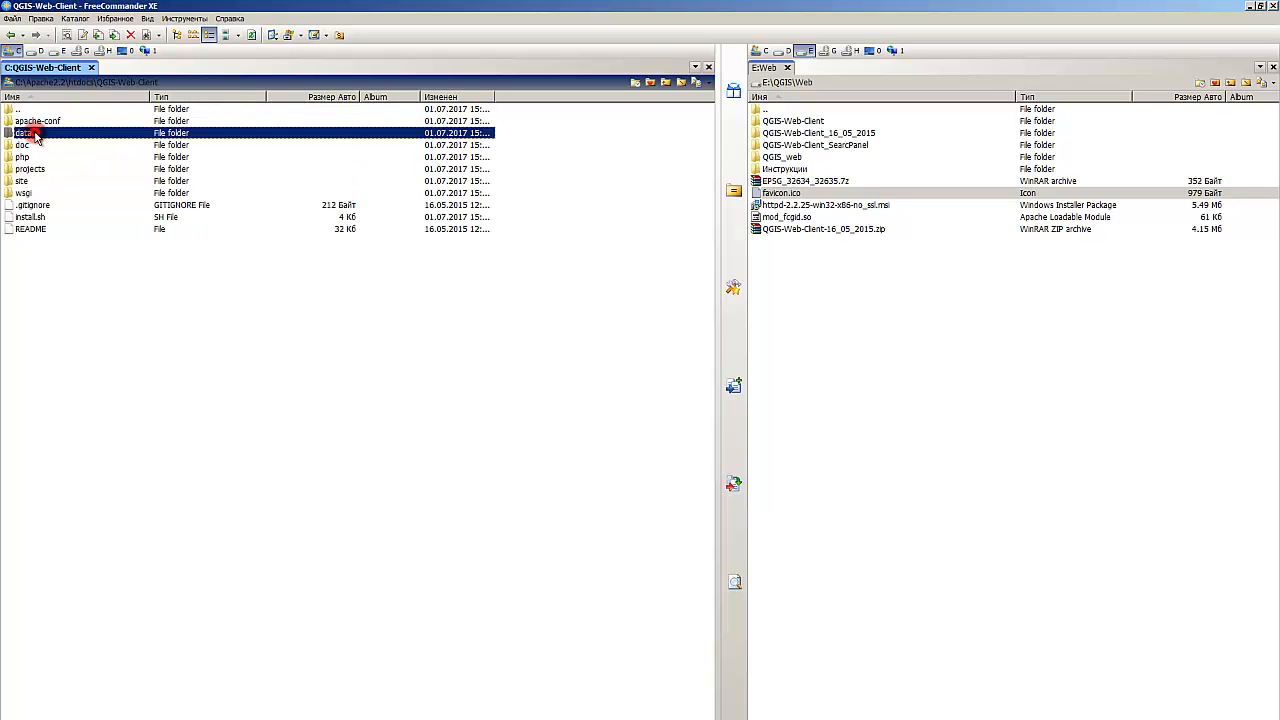
pyautogui.press('BackSpace')
pyautogui.click(37, 146)
pyautogui.doubleClick(37, 146)
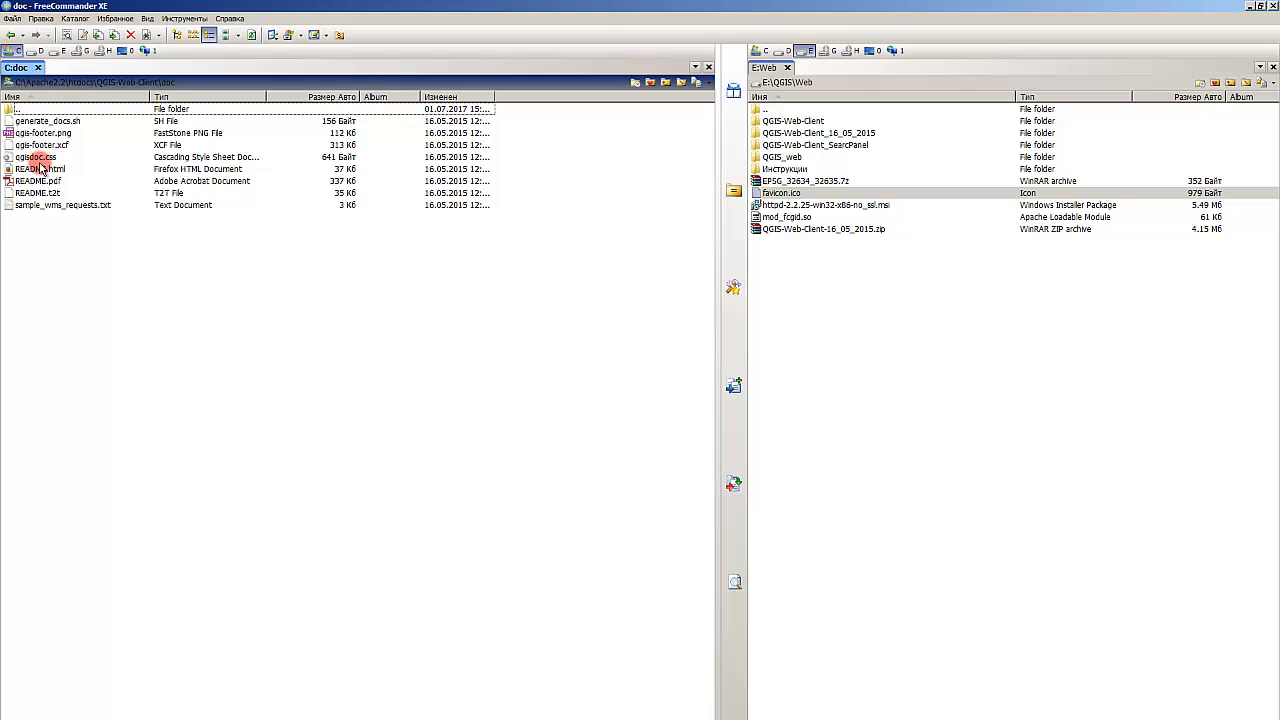
pyautogui.press('BackSpace')
pyautogui.click(30, 157)
pyautogui.doubleClick(30, 157)
pyautogui.press('BackSpace')
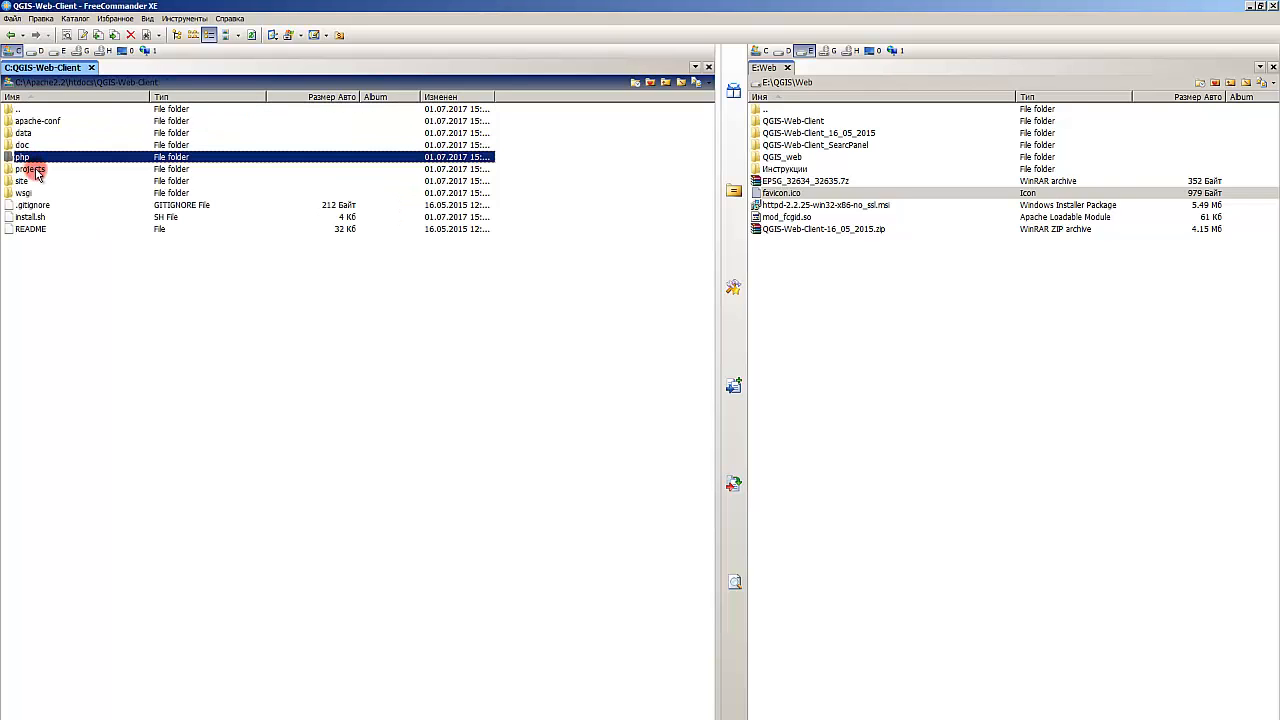
# Step: Open C:\Apache2.2\conf\httpd.conf for editing in Notepad++
pyautogui.click(45, 82)
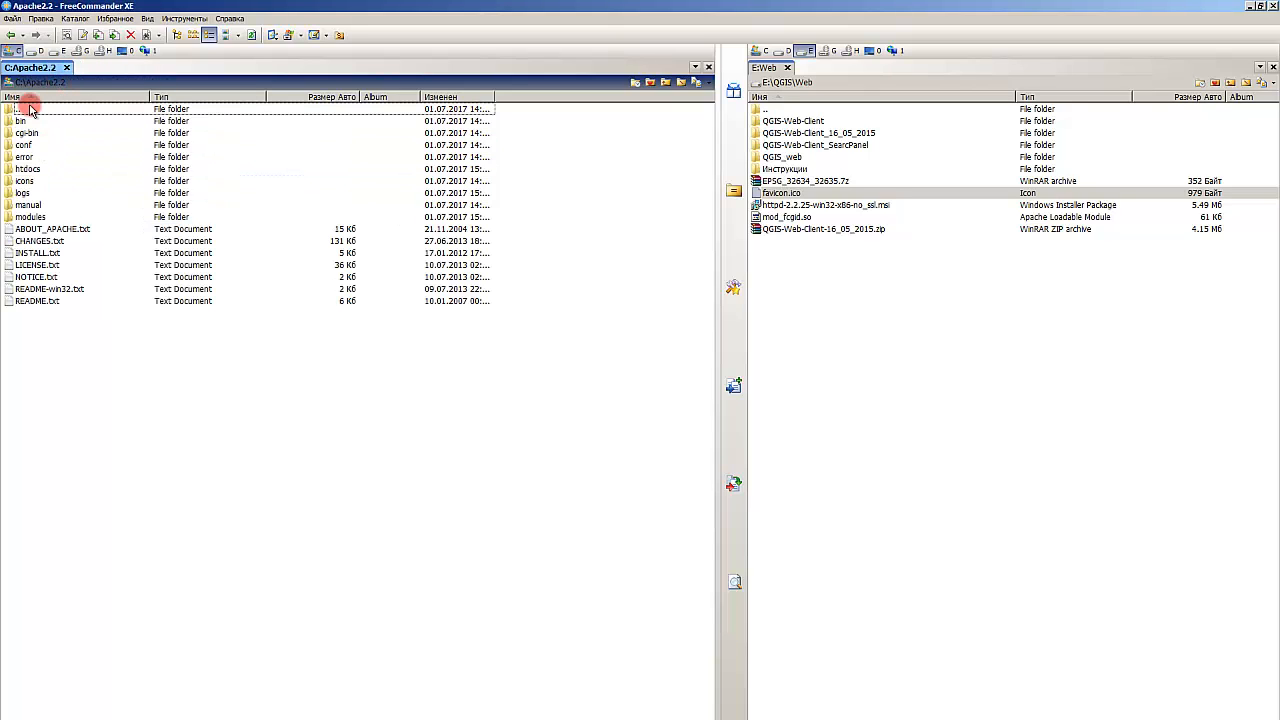
pyautogui.click(30, 158)
pyautogui.doubleClick(24, 145)
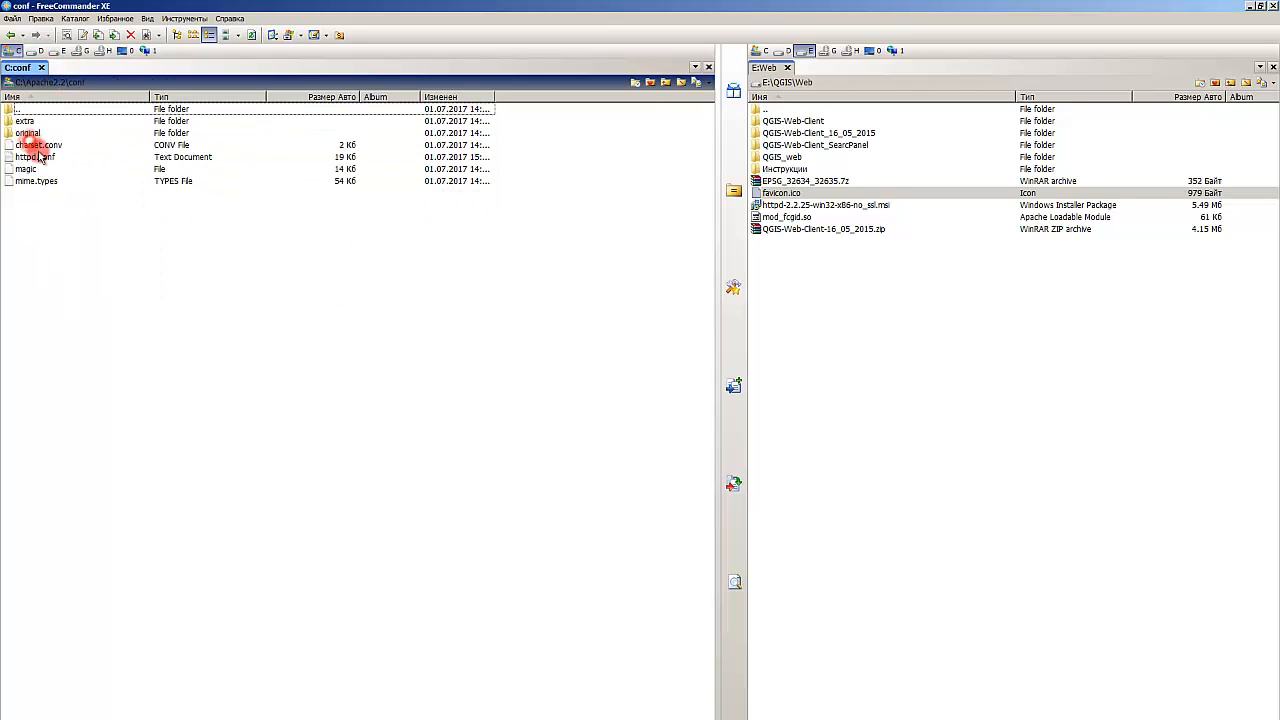
pyautogui.click(38, 158)
pyautogui.rightClick(38, 157)
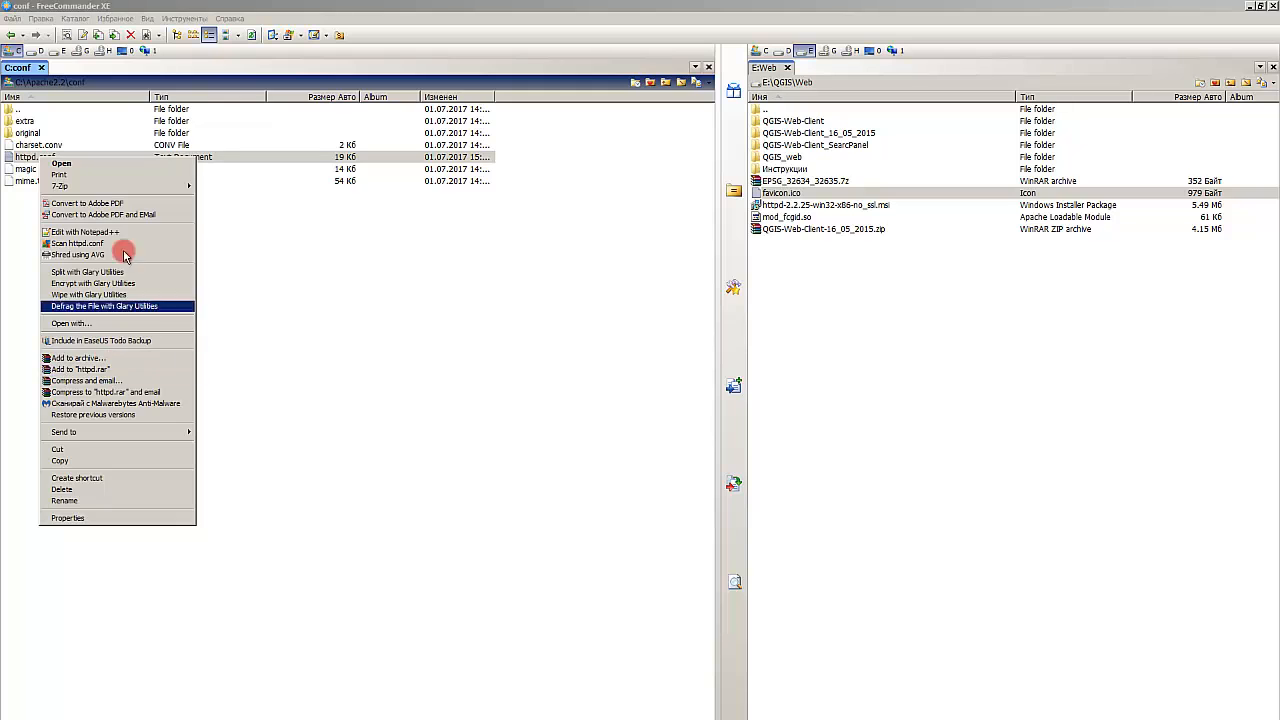
pyautogui.click(126, 233)
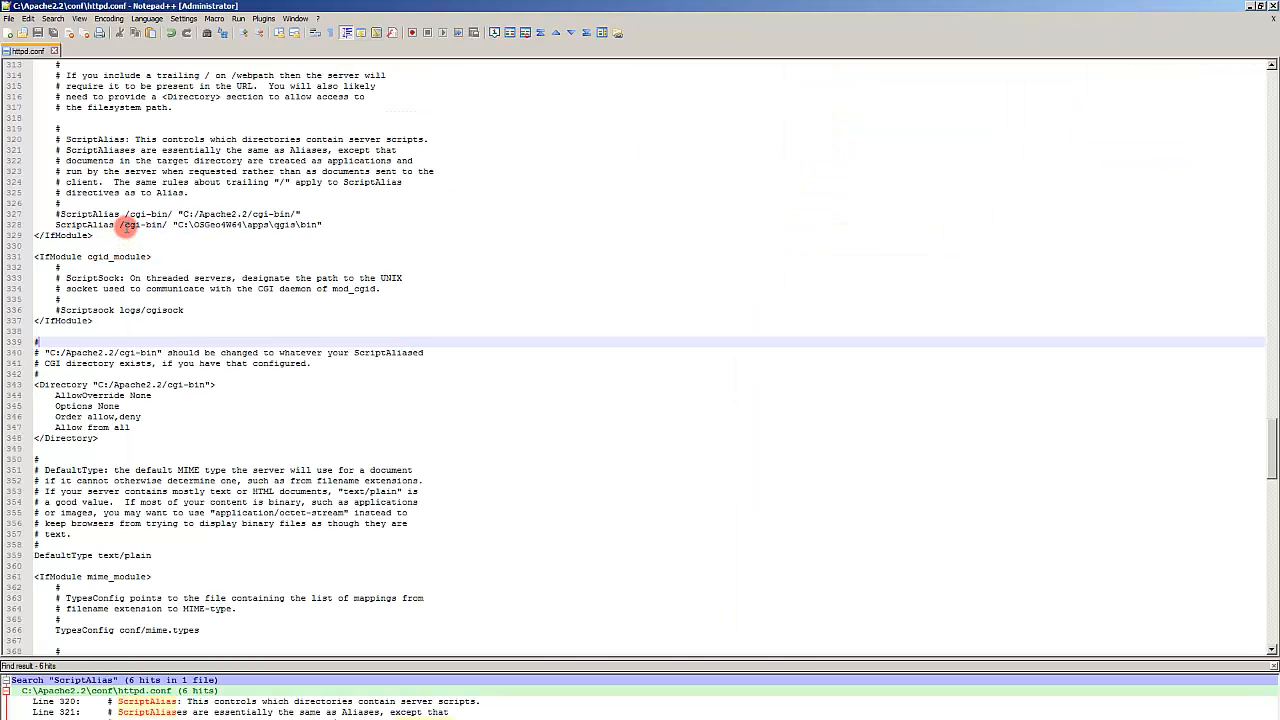
# Step: Search httpd.conf for DocumentRoot and go to the DocumentRoot directive line
pyautogui.click(345, 350)
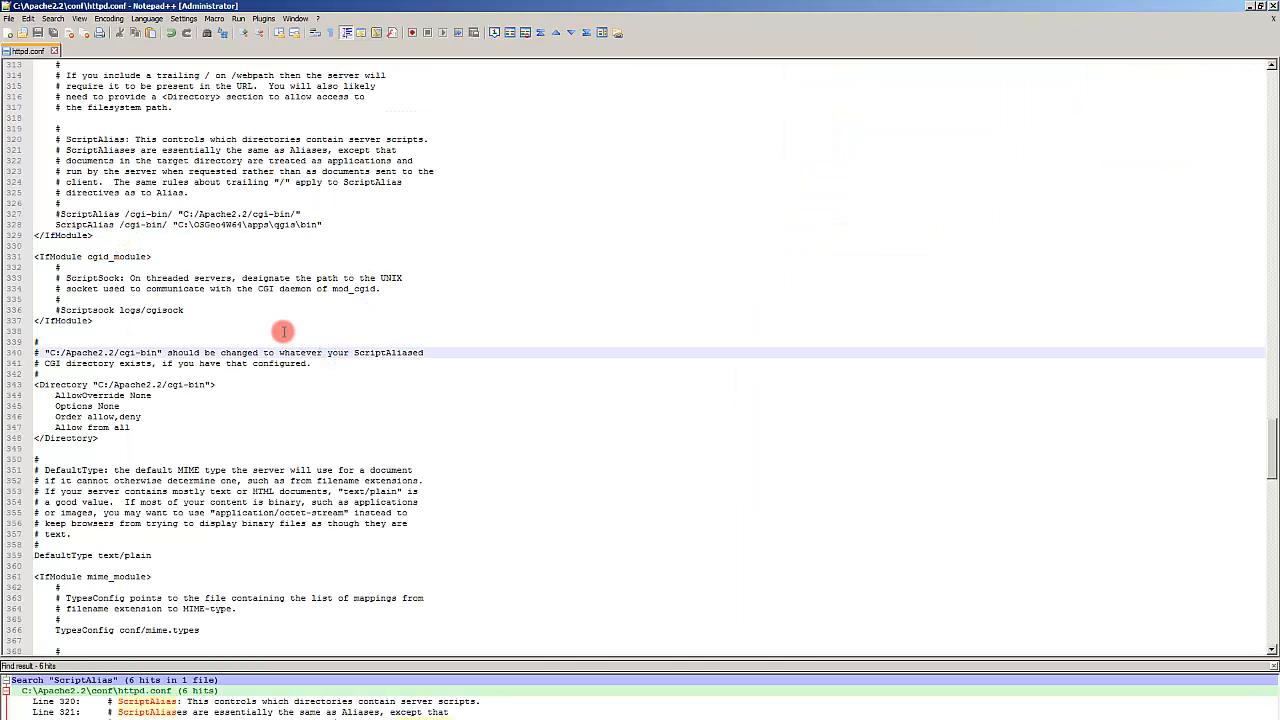
pyautogui.click(280, 331)
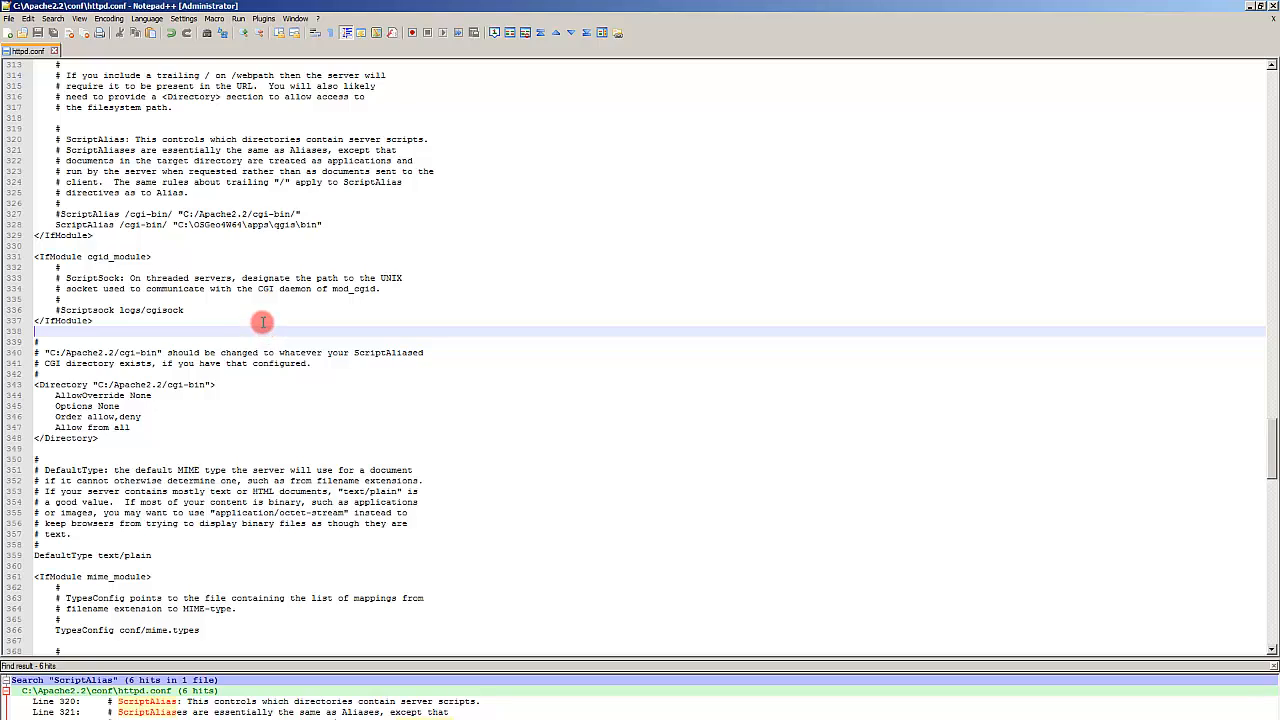
pyautogui.hotkey('ctrl', 'f')
pyautogui.write('DocumentRoot')
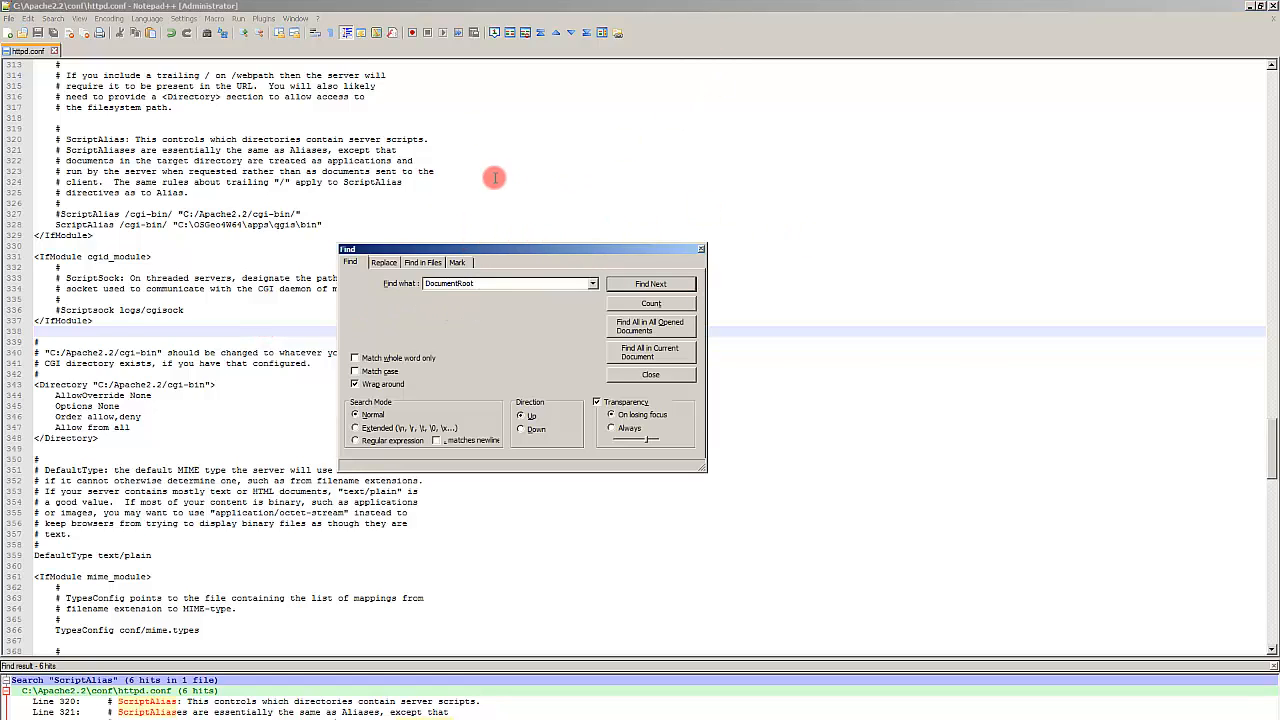
pyautogui.moveTo(496, 286); pyautogui.dragTo(354, 286)
pyautogui.click(505, 289)
pyautogui.click(688, 285)
pyautogui.click(682, 286)
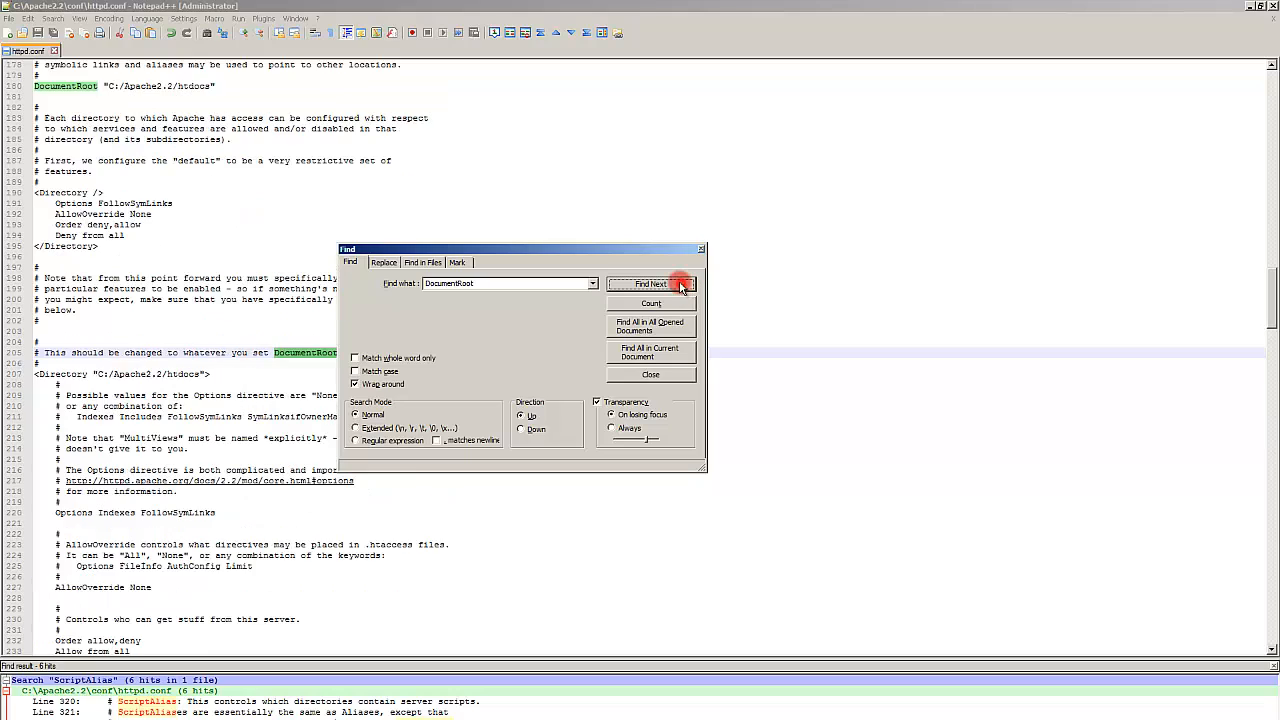
pyautogui.click(661, 327)
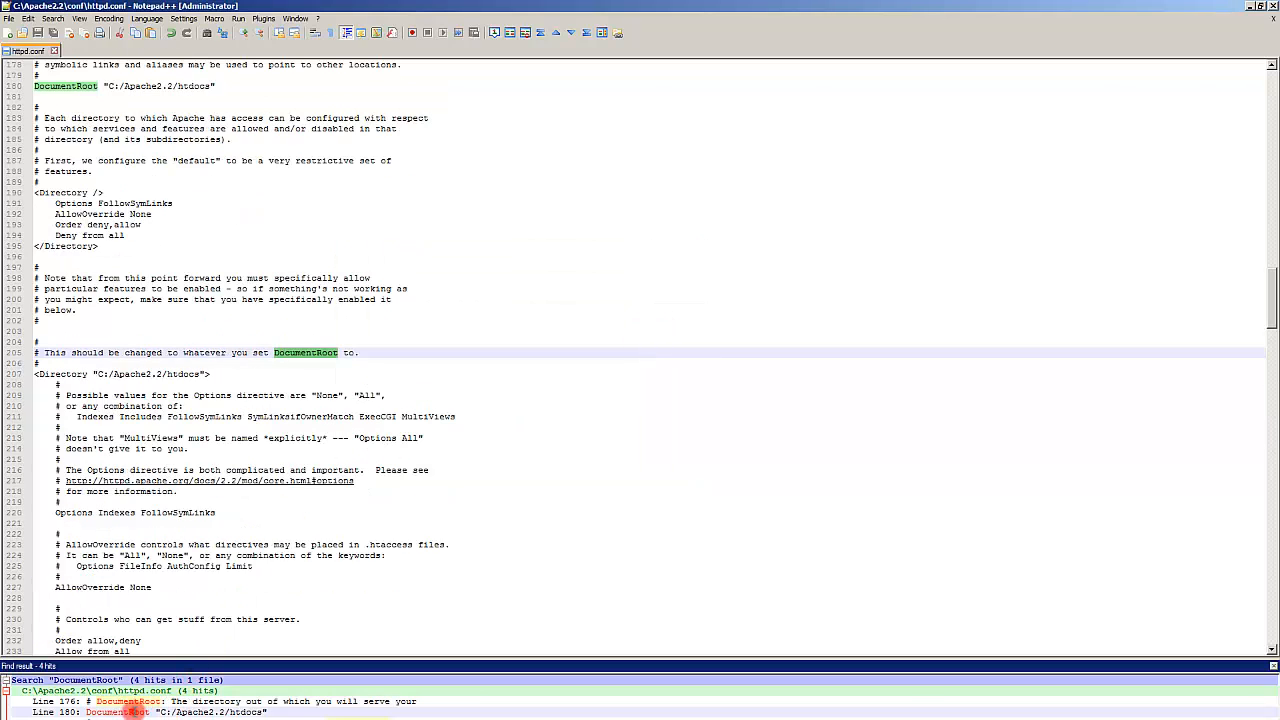
pyautogui.doubleClick(125, 711)
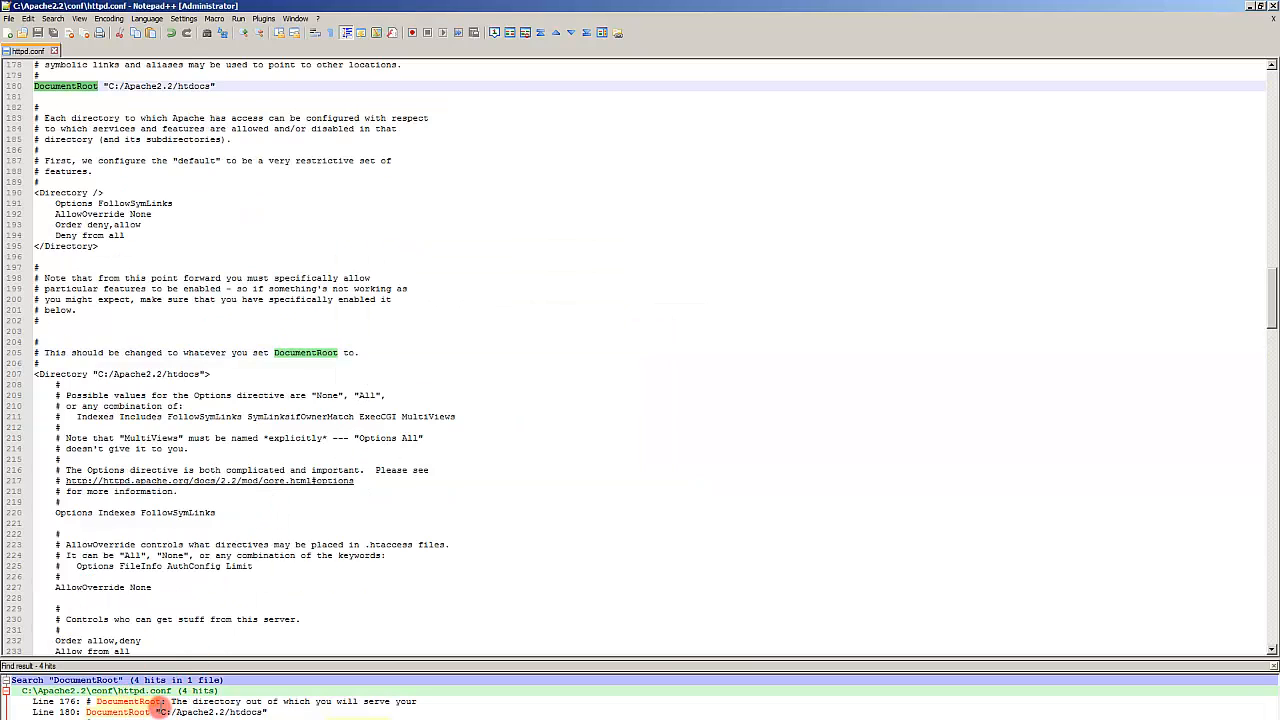
pyautogui.doubleClick(137, 710)
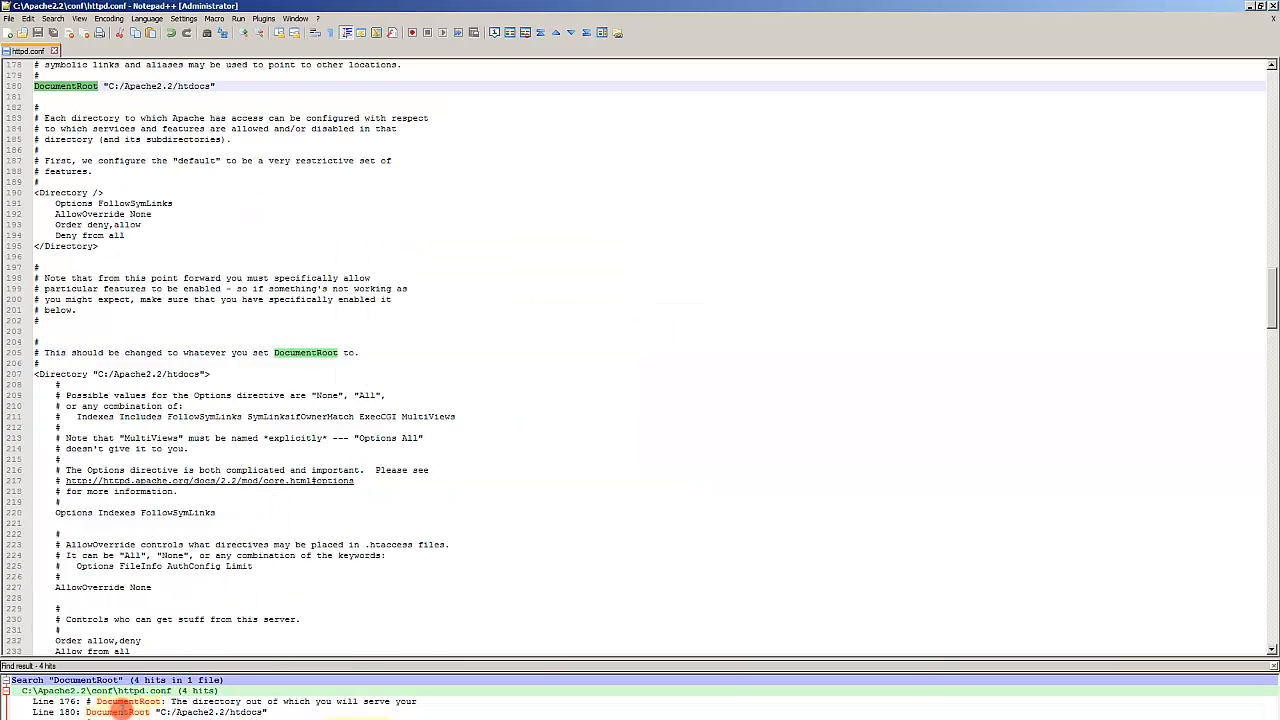
pyautogui.doubleClick(121, 711)
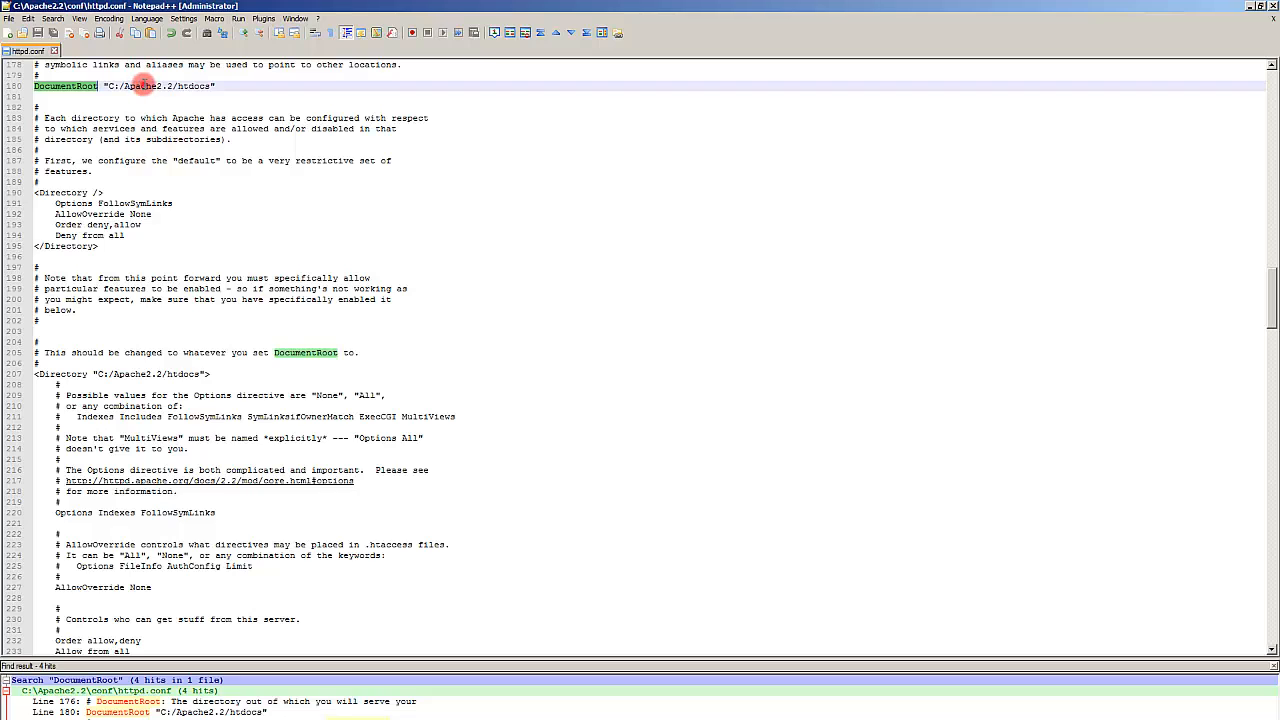
pyautogui.click(67, 87)
pyautogui.scroll(2, 67, 87)
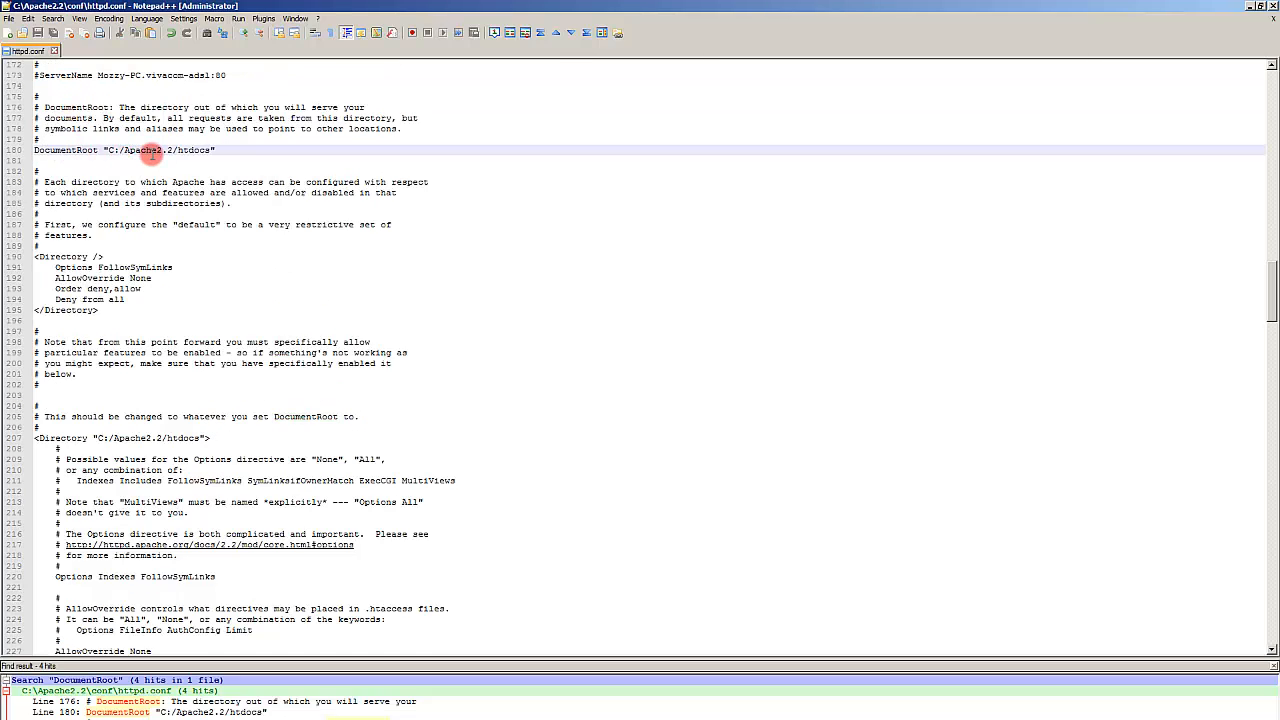
# Step: Navigate the file manager to C:\Apache2.2\htdocs\QGIS-Web-Client\site and return to the editor
pyautogui.hotkey('alt', 'Tab')
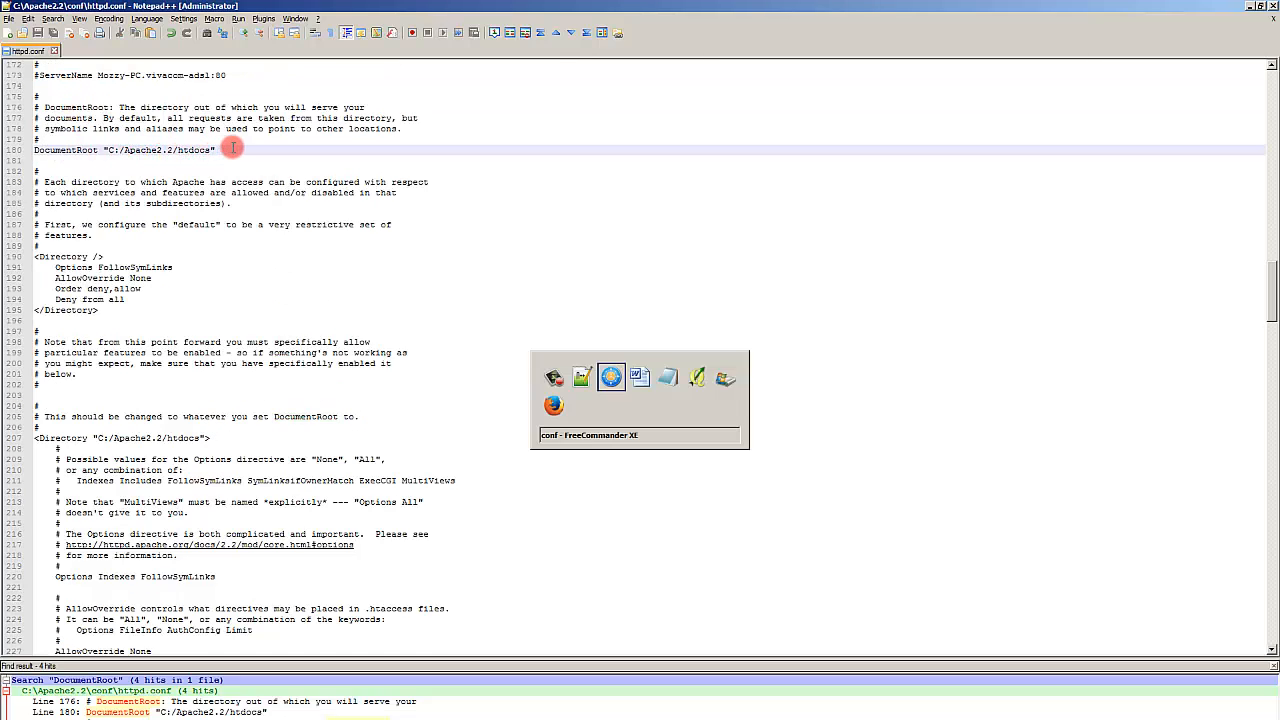
pyautogui.hotkey('alt', 'Tab')
pyautogui.hotkey('alt', 'Tab')
pyautogui.hotkey('alt', 'Tab')
pyautogui.hotkey('alt', 'Tab')
pyautogui.hotkey('alt', 'Tab')
pyautogui.hotkey('alt', 'Tab')
pyautogui.hotkey('alt', 'Tab')
pyautogui.hotkey('alt', 'Tab')
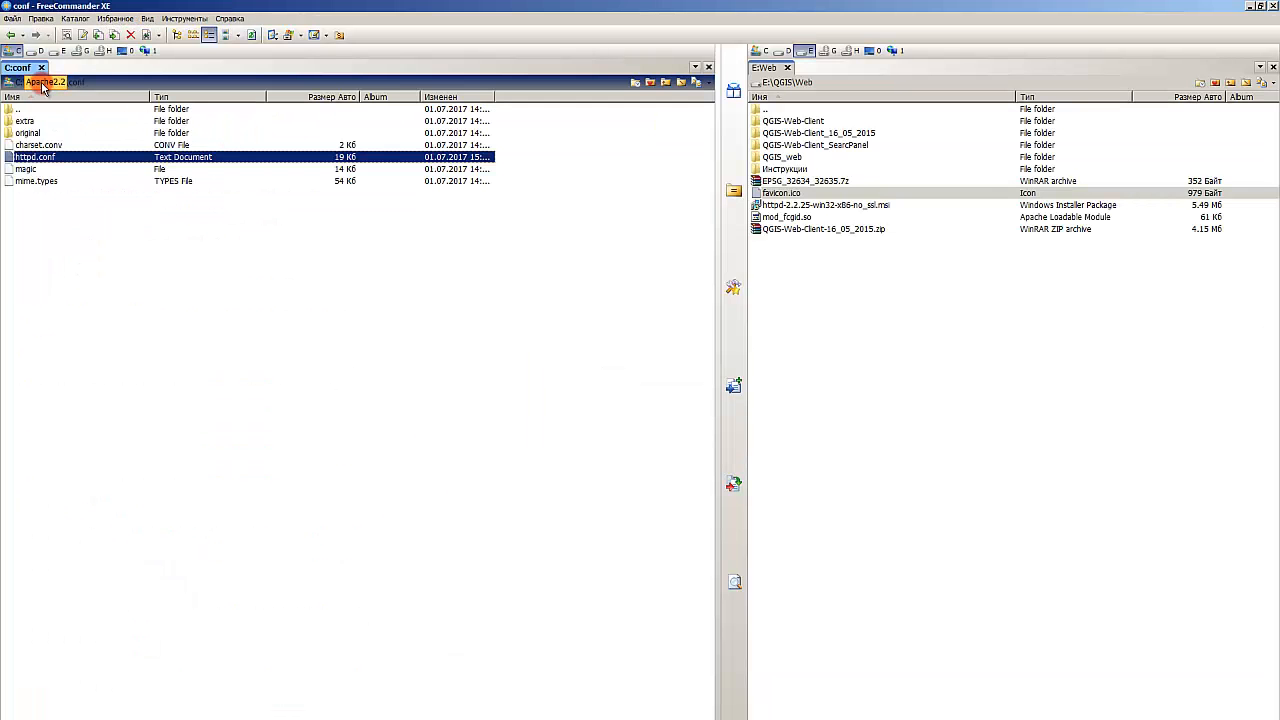
pyautogui.click(44, 83)
pyautogui.doubleClick(30, 170)
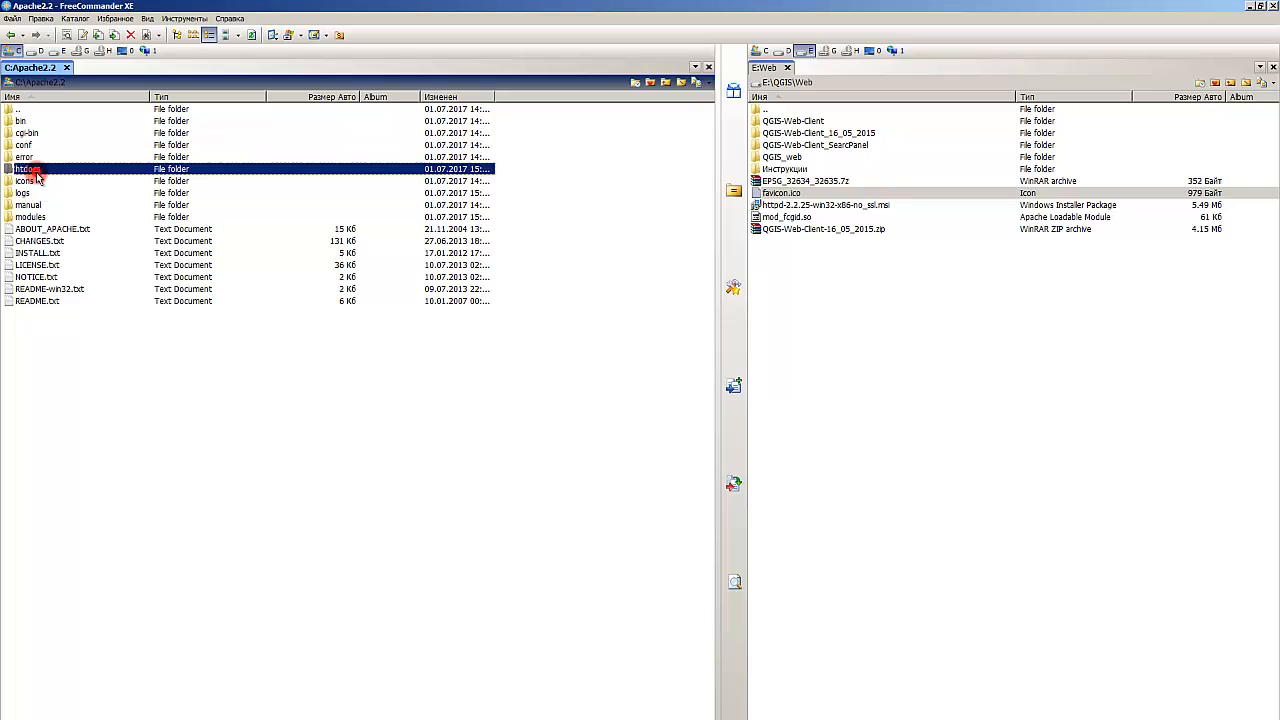
pyautogui.click(42, 140)
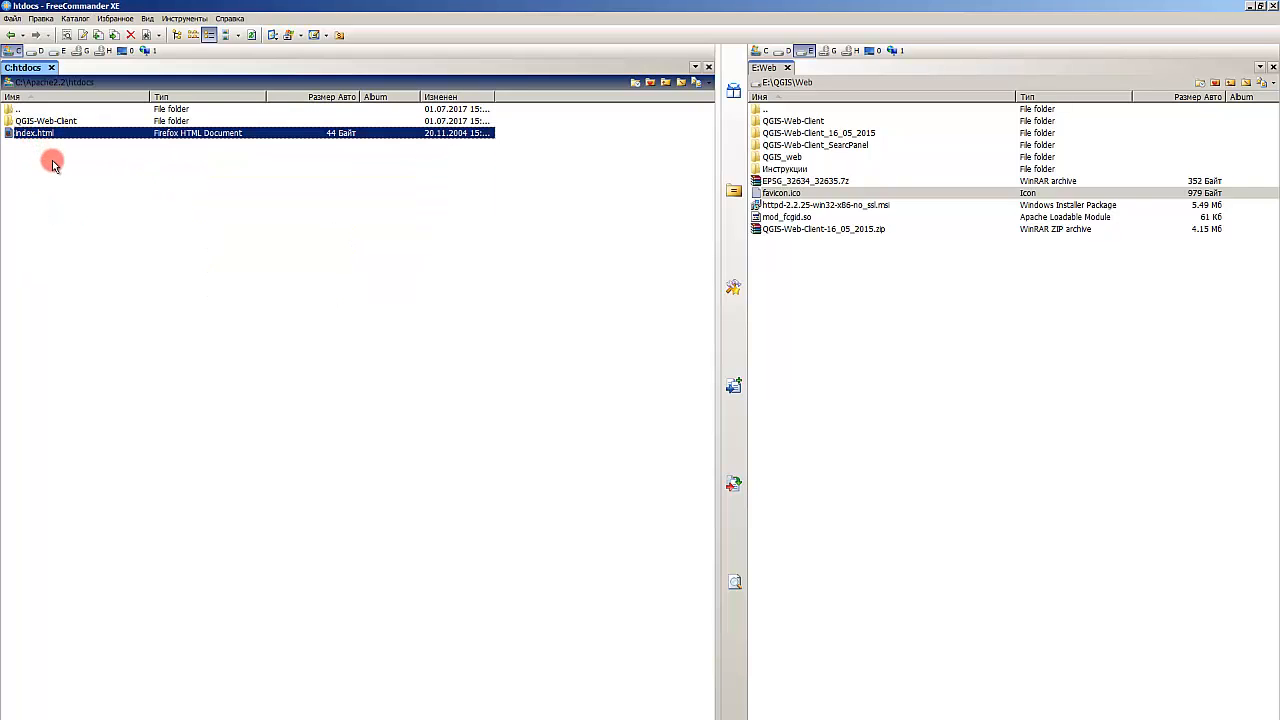
pyautogui.click(49, 158)
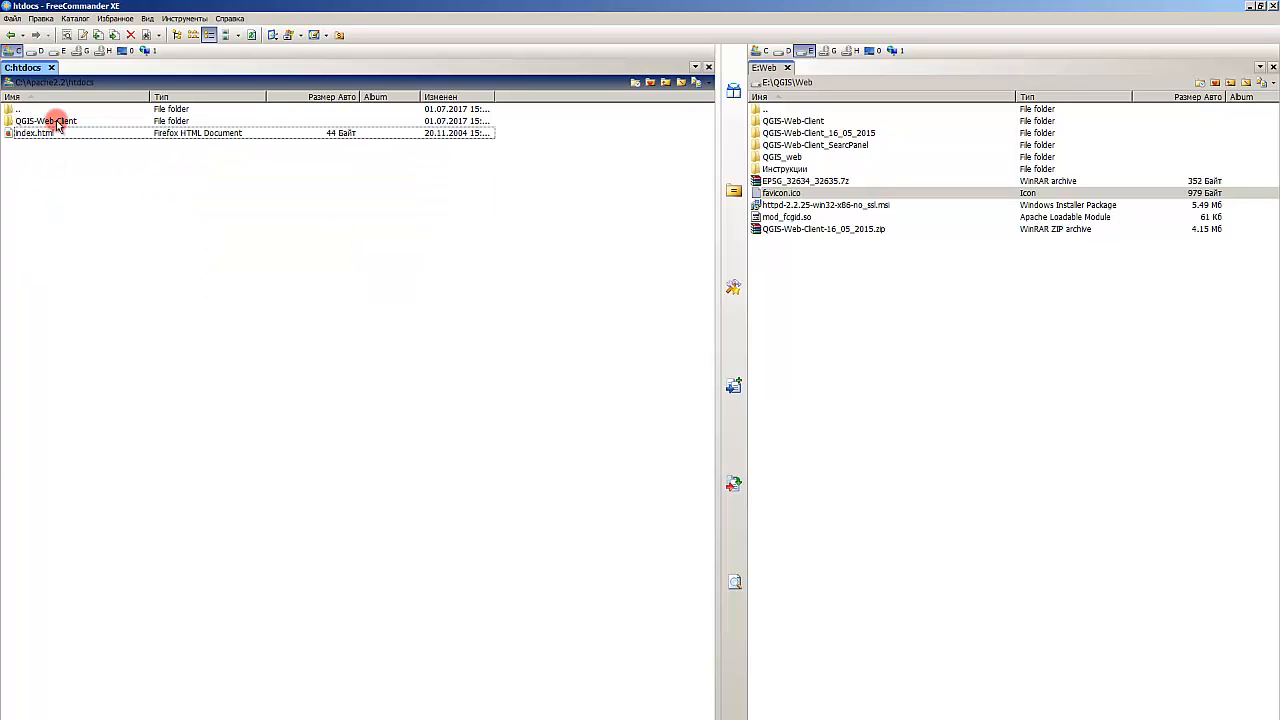
pyautogui.doubleClick(57, 122)
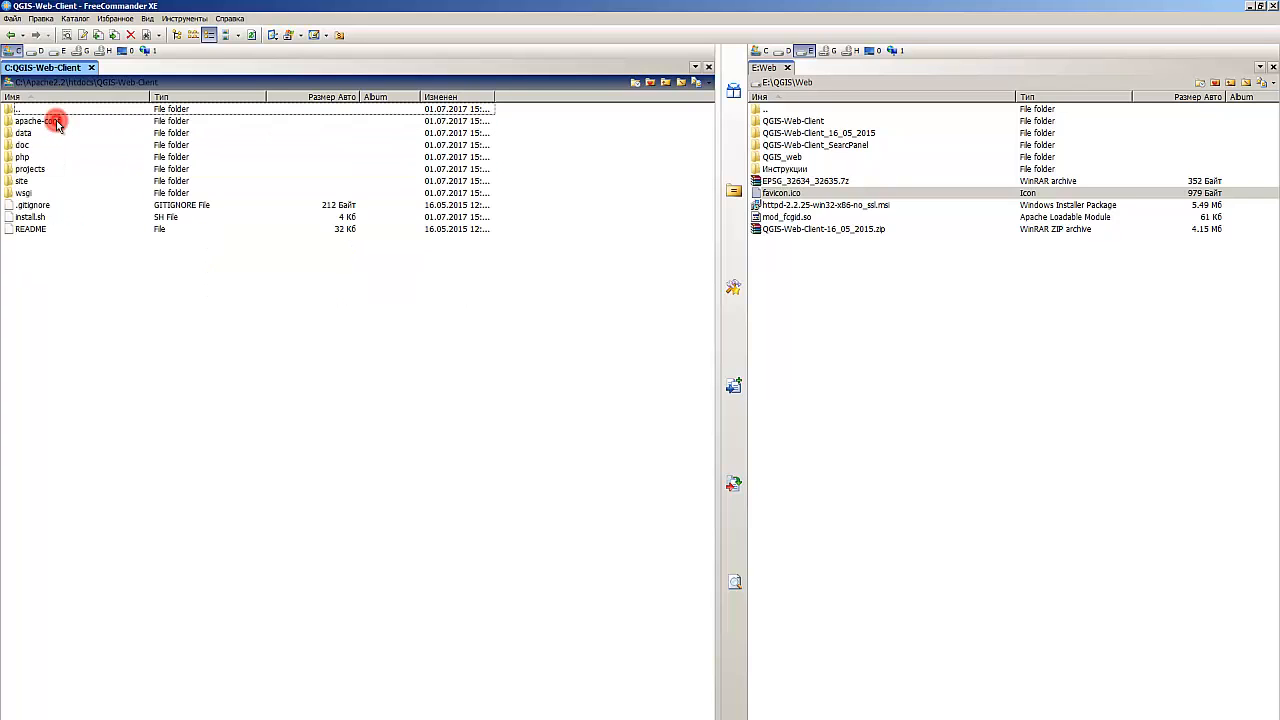
pyautogui.doubleClick(23, 178)
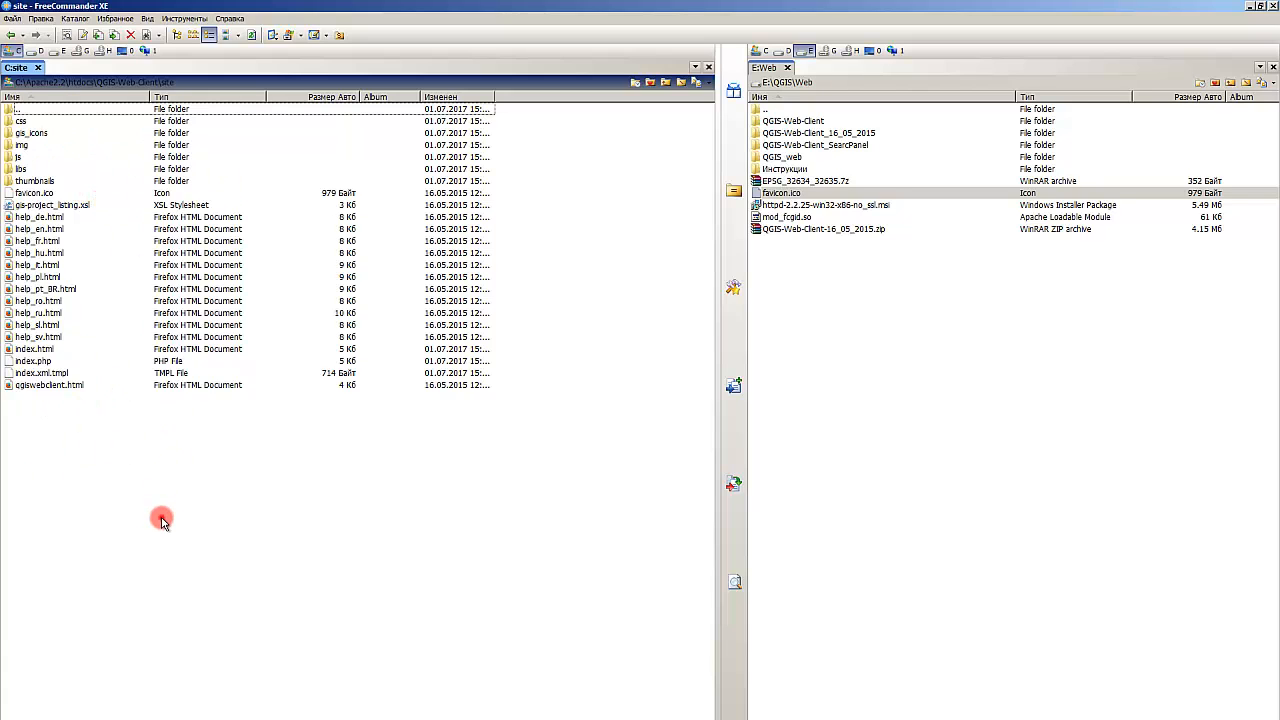
pyautogui.hotkey('alt', 'Tab')
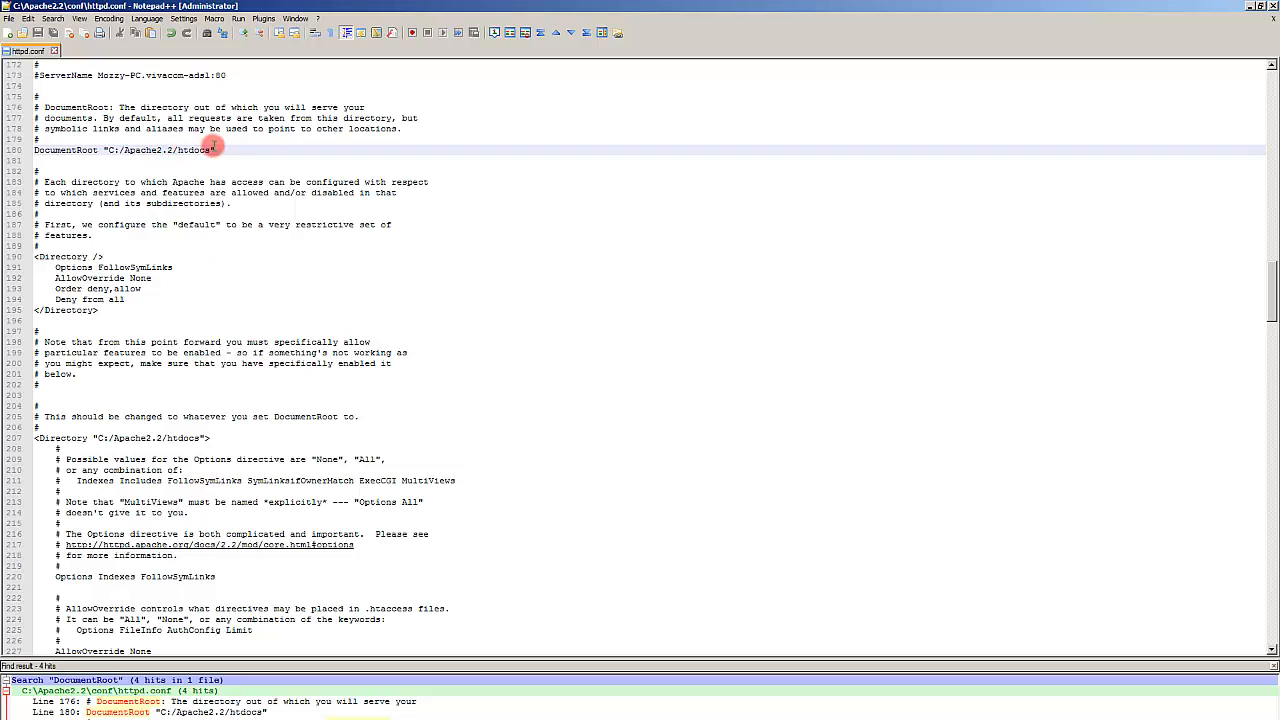
# Step: Comment out the DocumentRoot line with # and add an uncommented copy of it on the next line
pyautogui.click(50, 139)
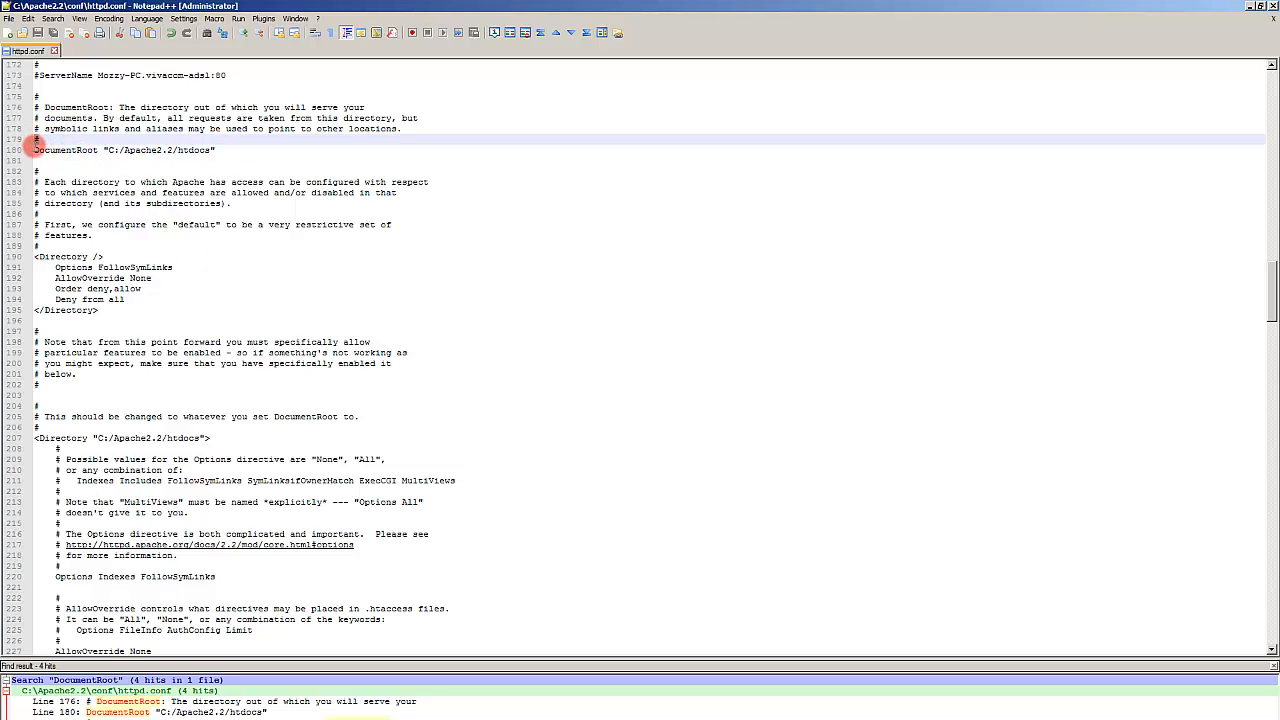
pyautogui.click(35, 150)
pyautogui.write('#')
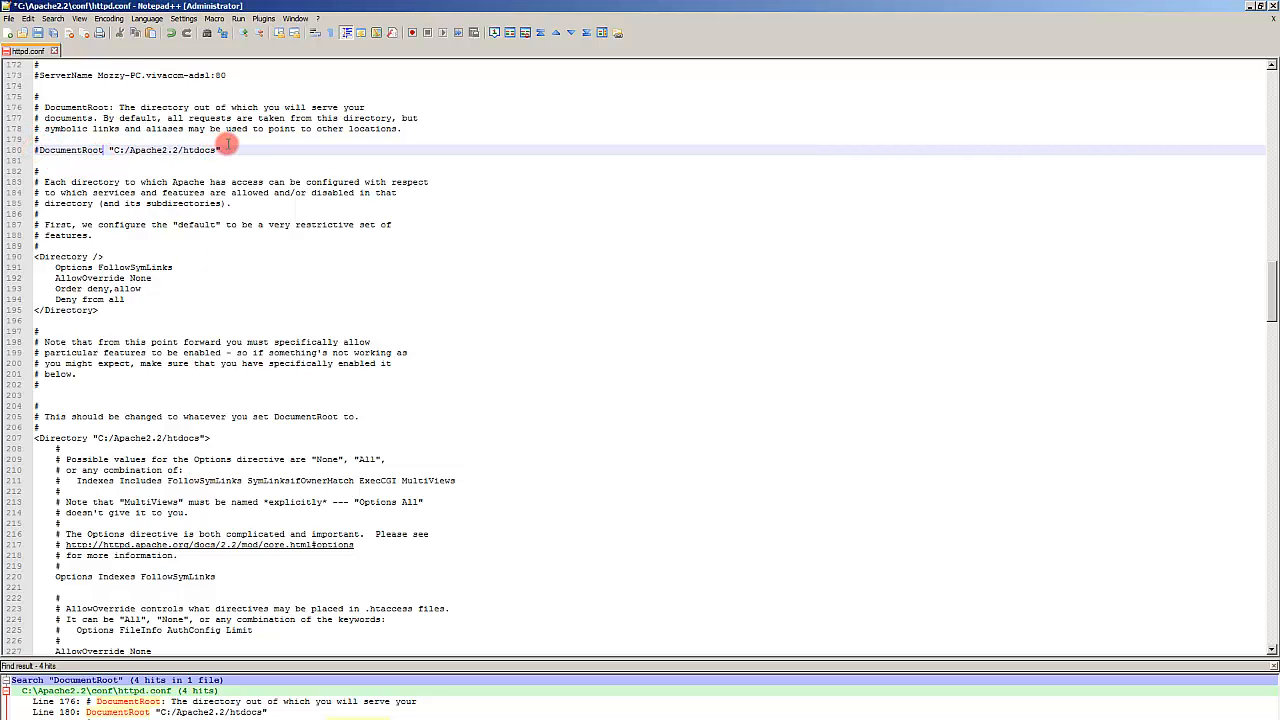
pyautogui.click(80, 157)
pyautogui.moveTo(80, 157); pyautogui.dragTo(37, 150)
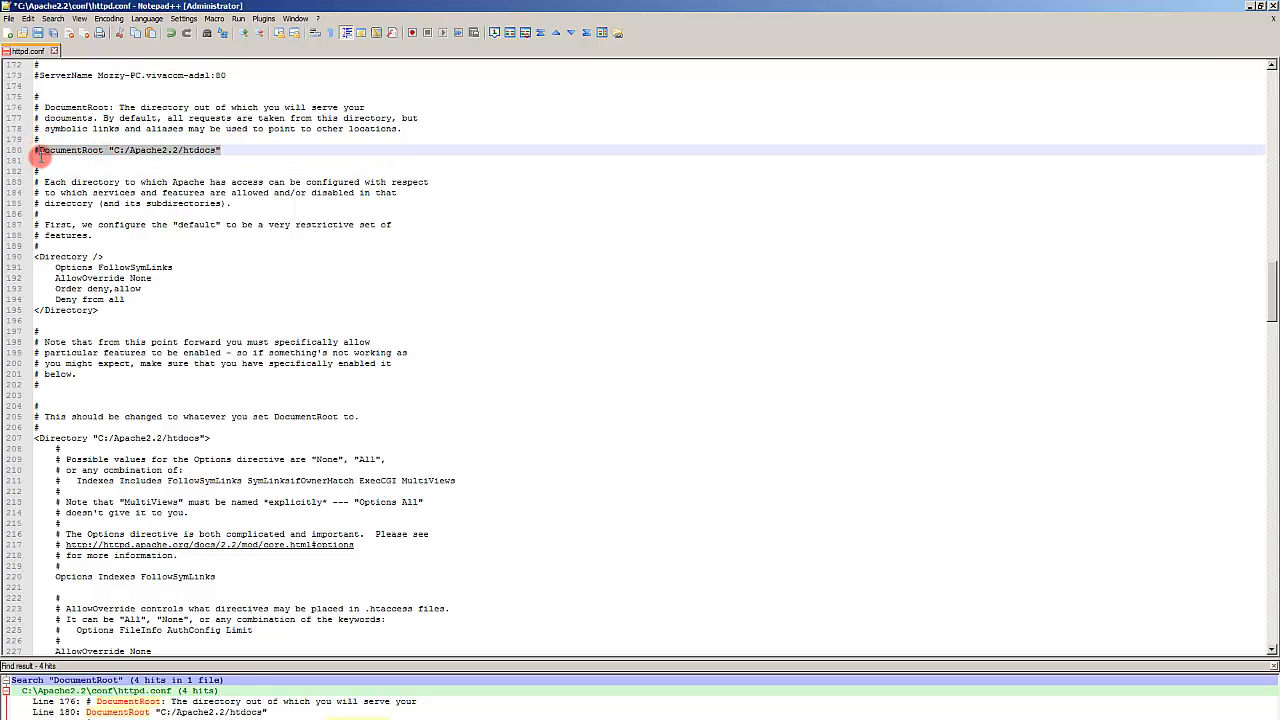
pyautogui.hotkey('ctrl', 'c')
pyautogui.click(40, 163)
pyautogui.hotkey('ctrl', 'v')
pyautogui.press('Return')
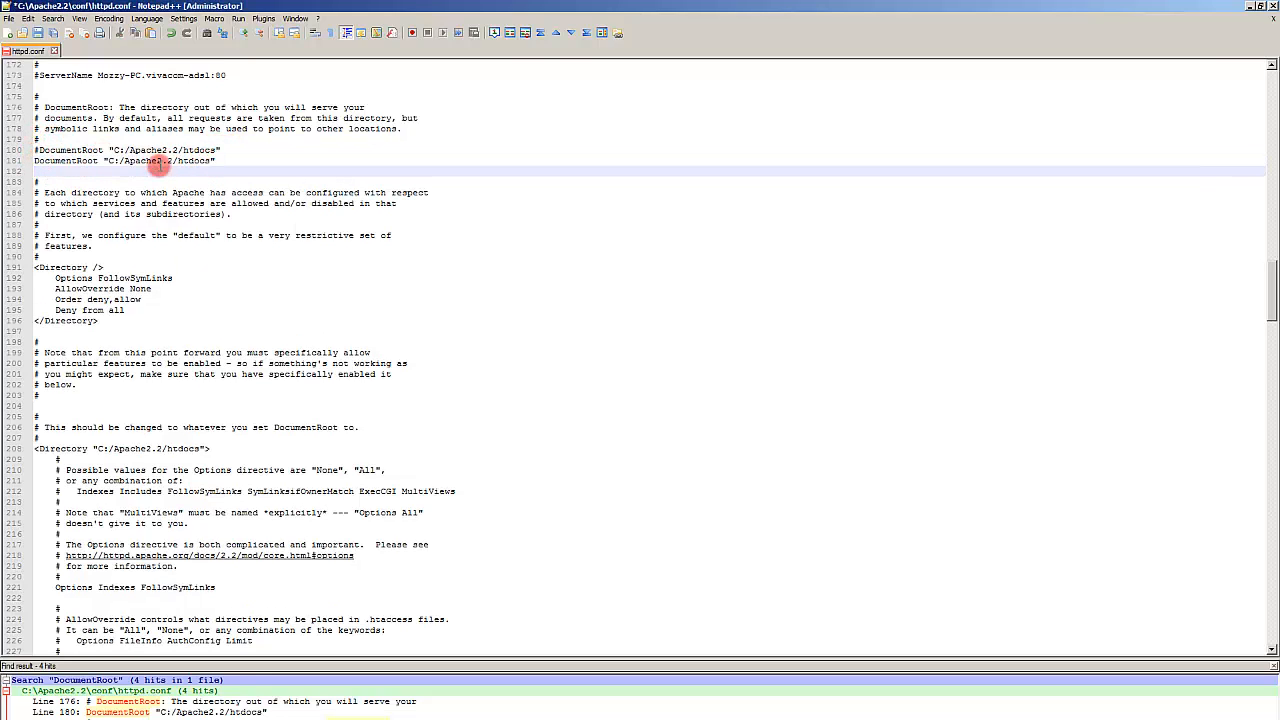
# Step: Copy the full path of the QGIS-Web-Client site folder from the file manager
pyautogui.click(172, 164)
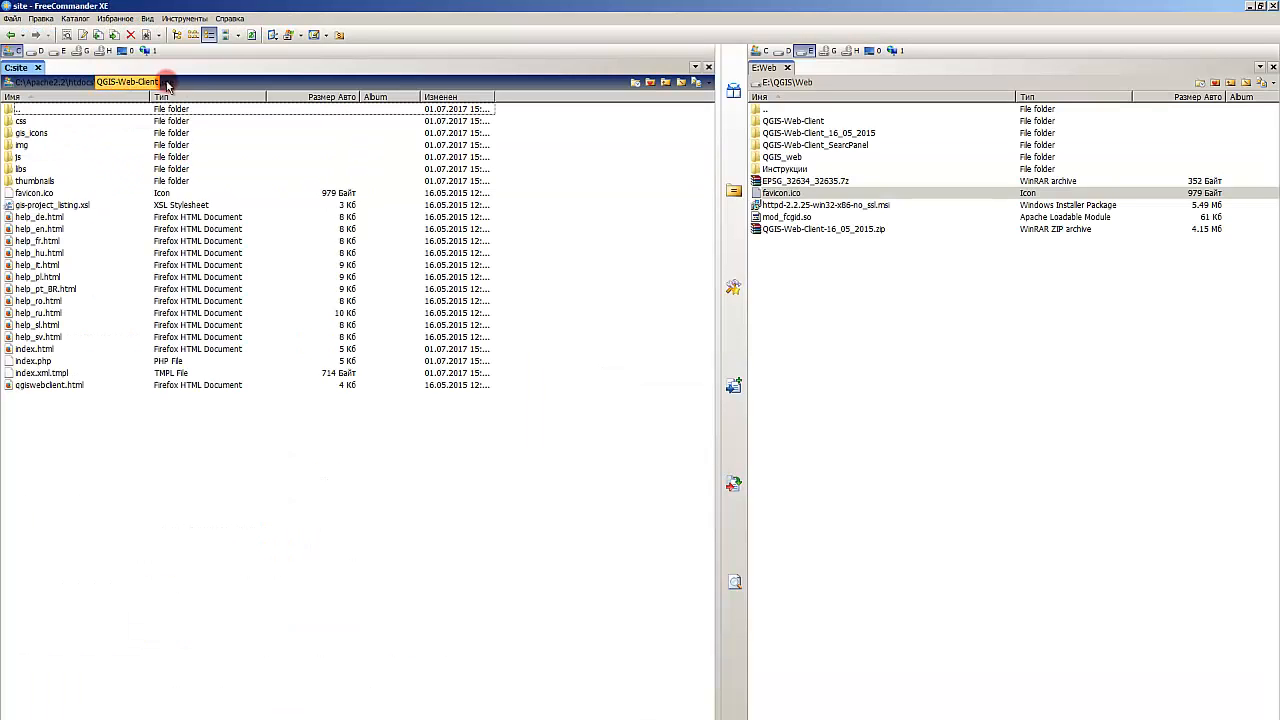
pyautogui.rightClick(185, 86)
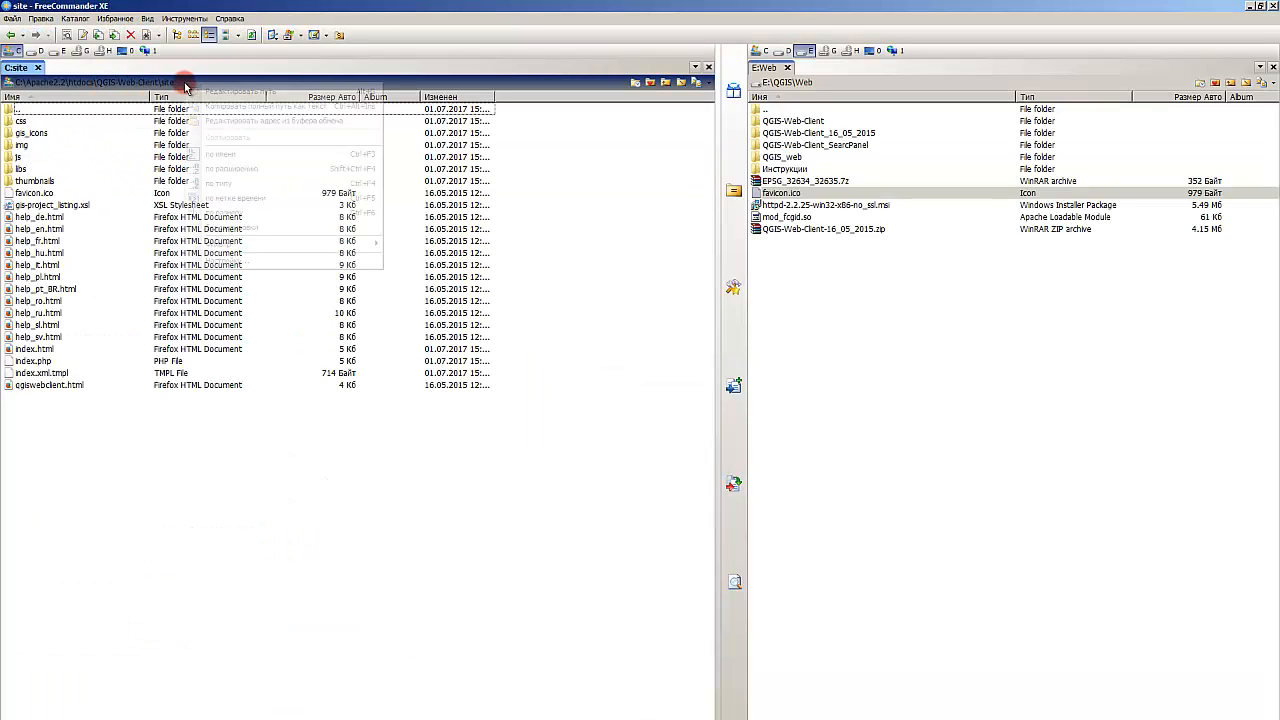
pyautogui.click(222, 92)
pyautogui.hotkey('alt', 'Tab')
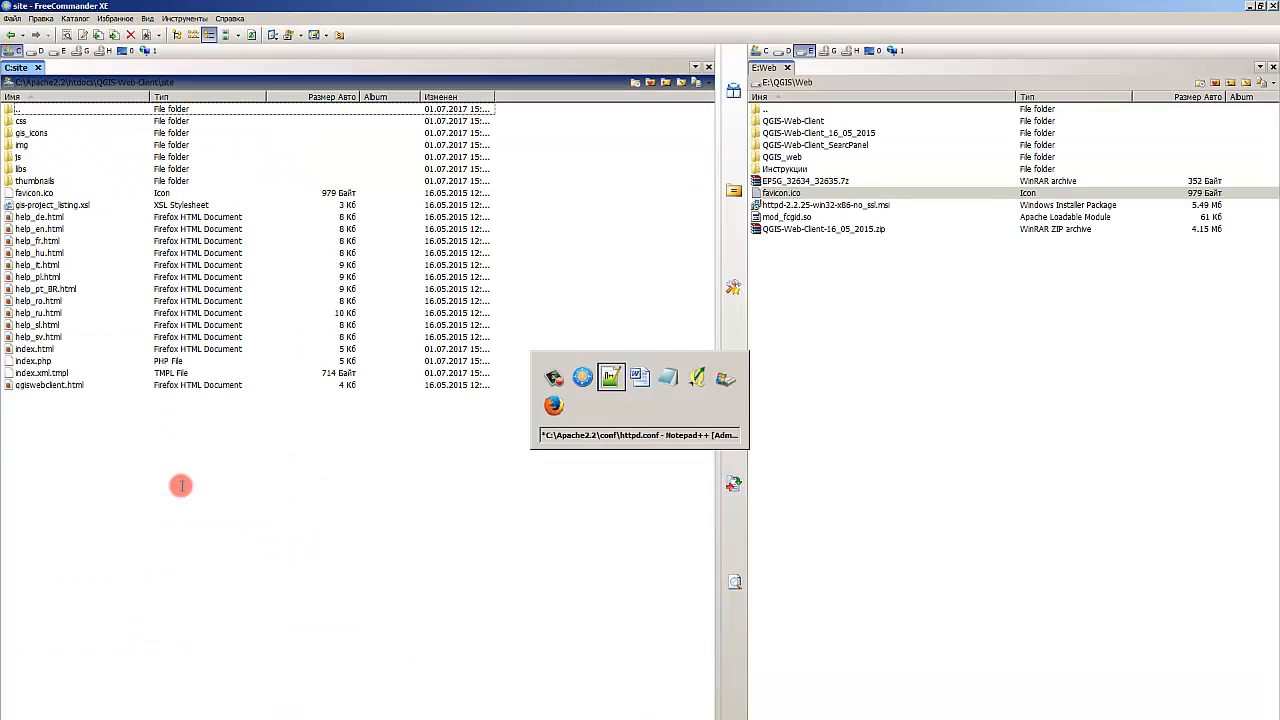
# Step: Replace the active DocumentRoot value with C:\Apache2.2\htdocs\QGIS-Web-Client\site and save httpd.conf
pyautogui.click(199, 214)
pyautogui.click(215, 160)
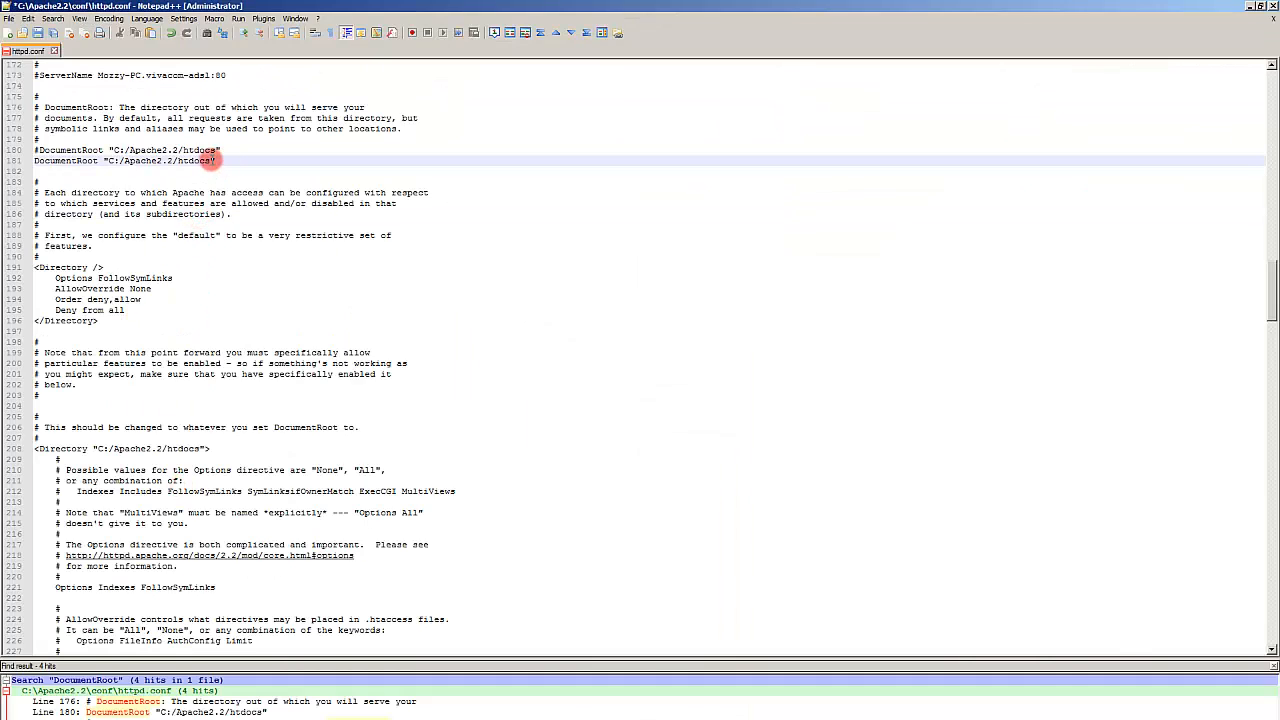
pyautogui.moveTo(212, 160); pyautogui.dragTo(110, 160)
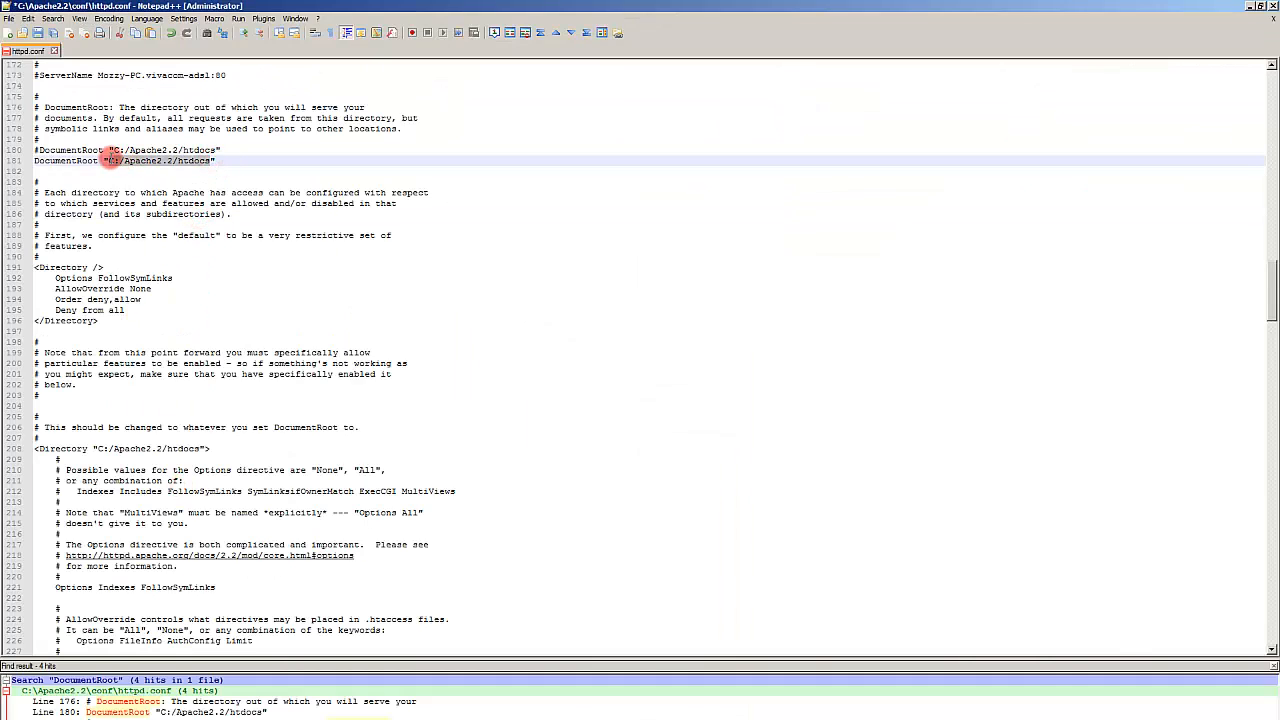
pyautogui.hotkey('ctrl', 'v')
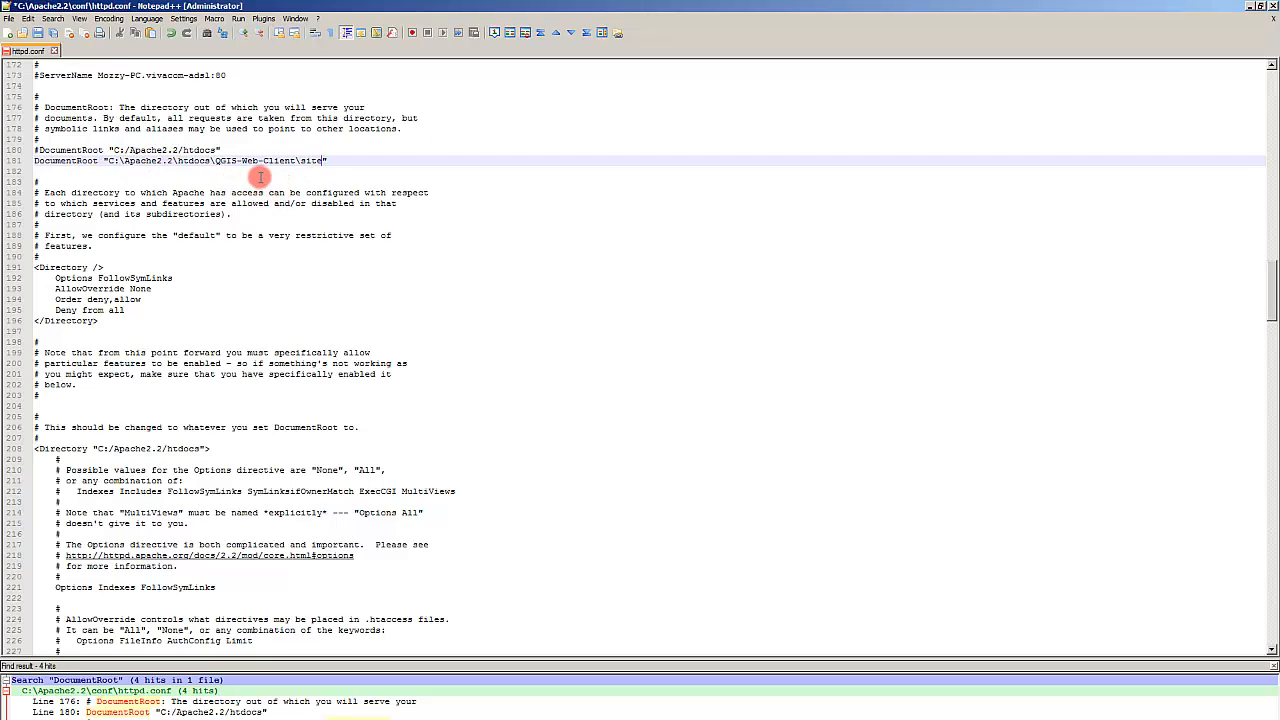
pyautogui.click(259, 176)
pyautogui.hotkey('ctrl', 's')
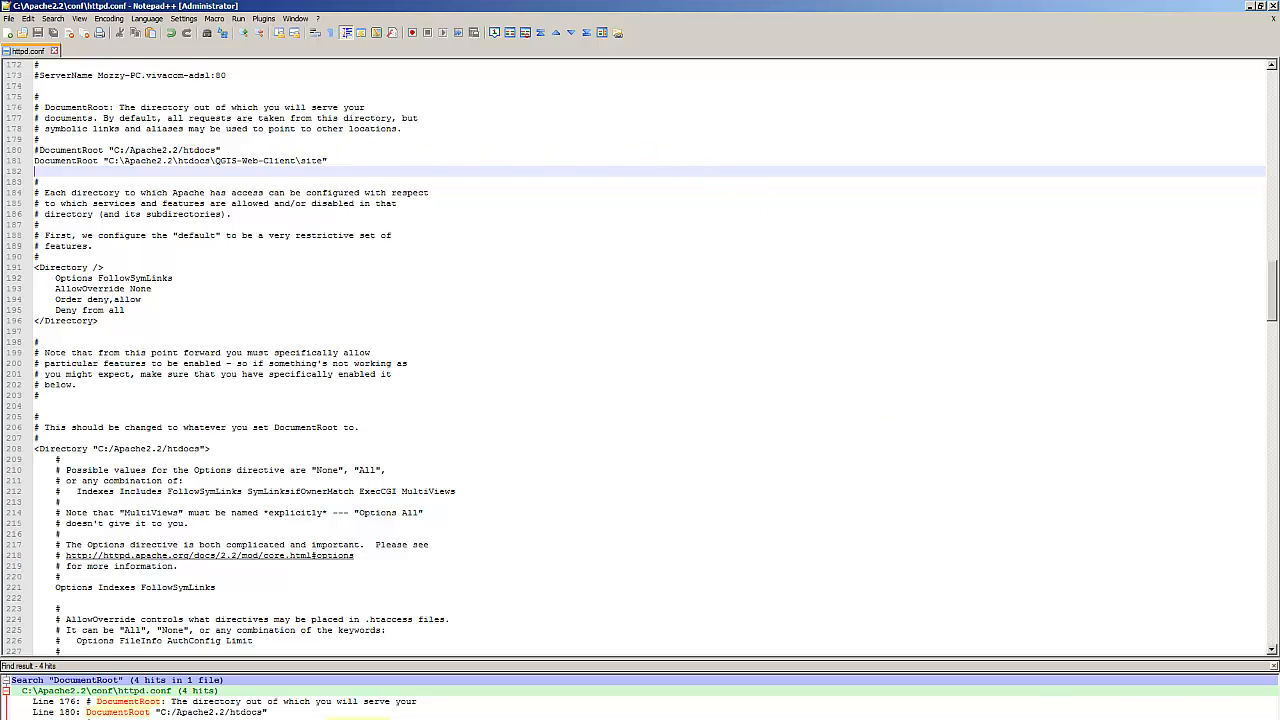
pyautogui.click(1163, 718)
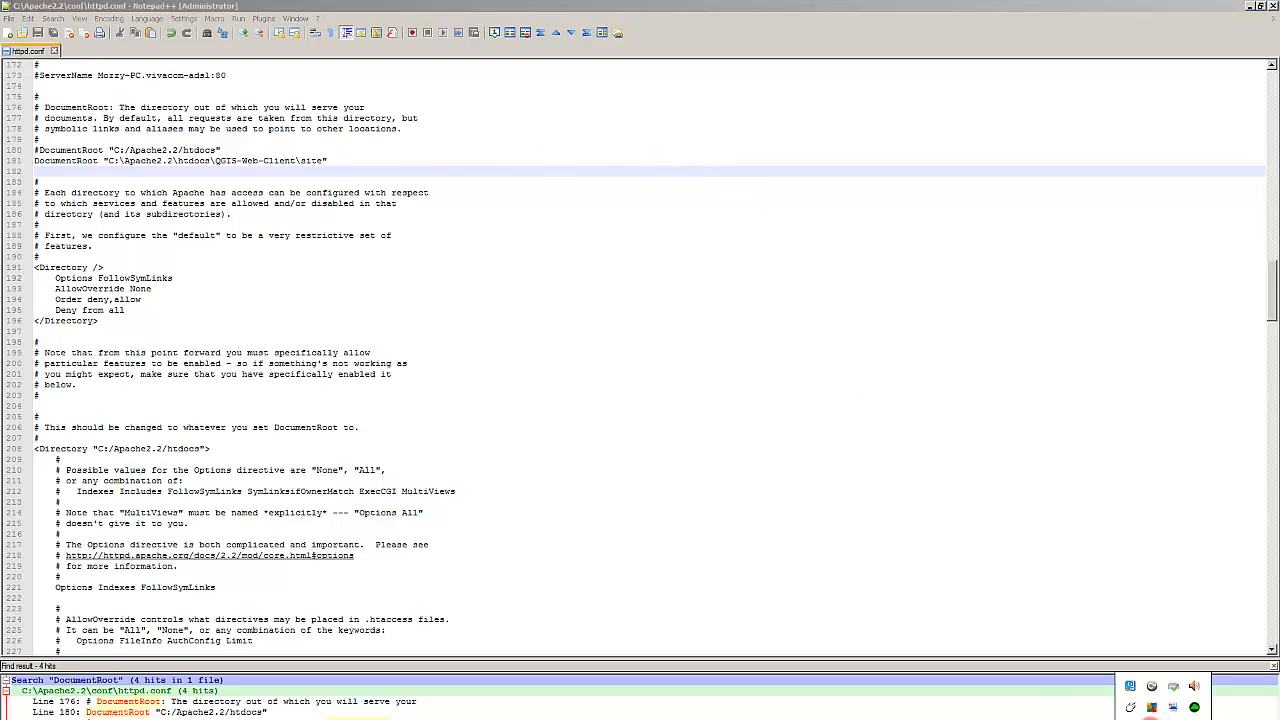
pyautogui.click(1163, 718)
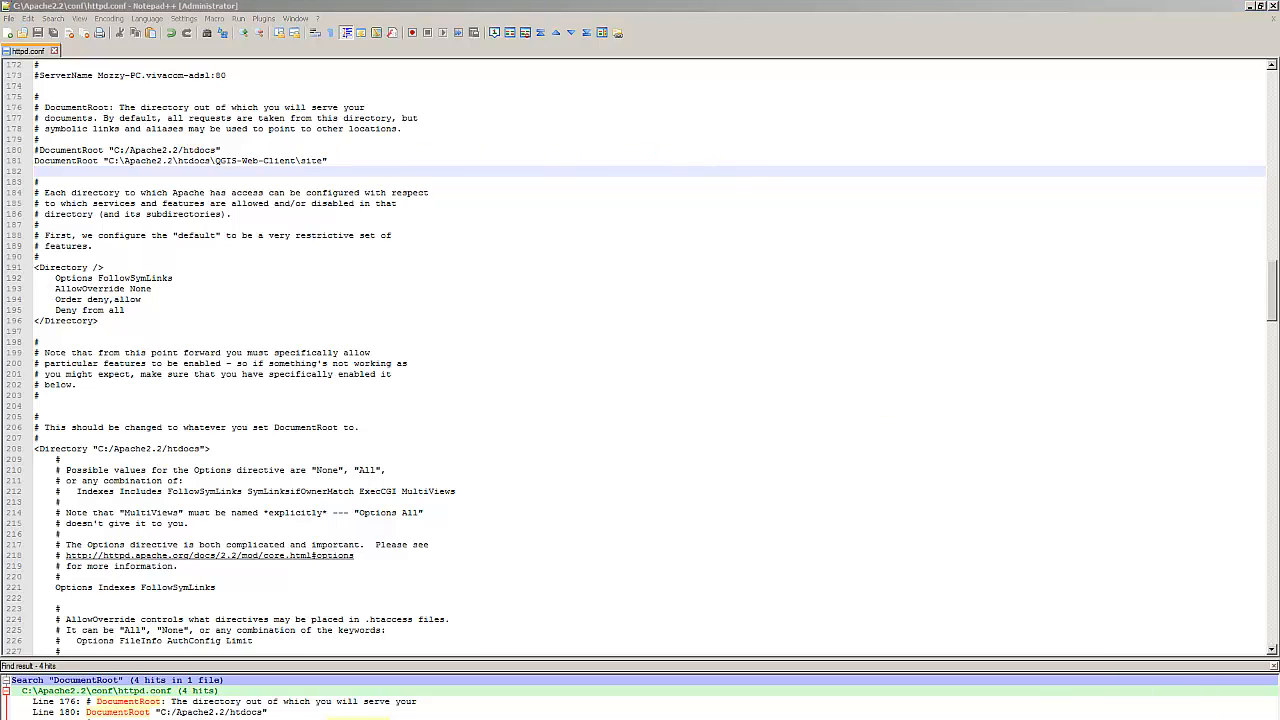
pyautogui.click(1163, 718)
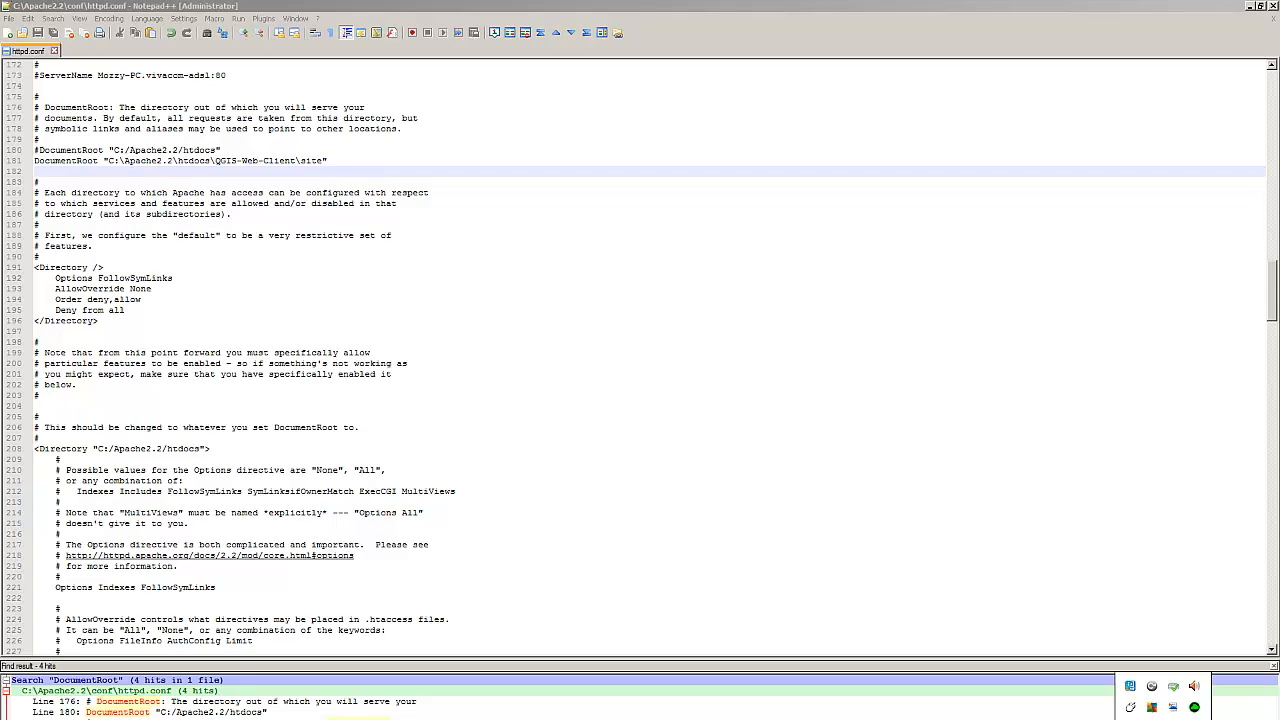
pyautogui.click(748, 516)
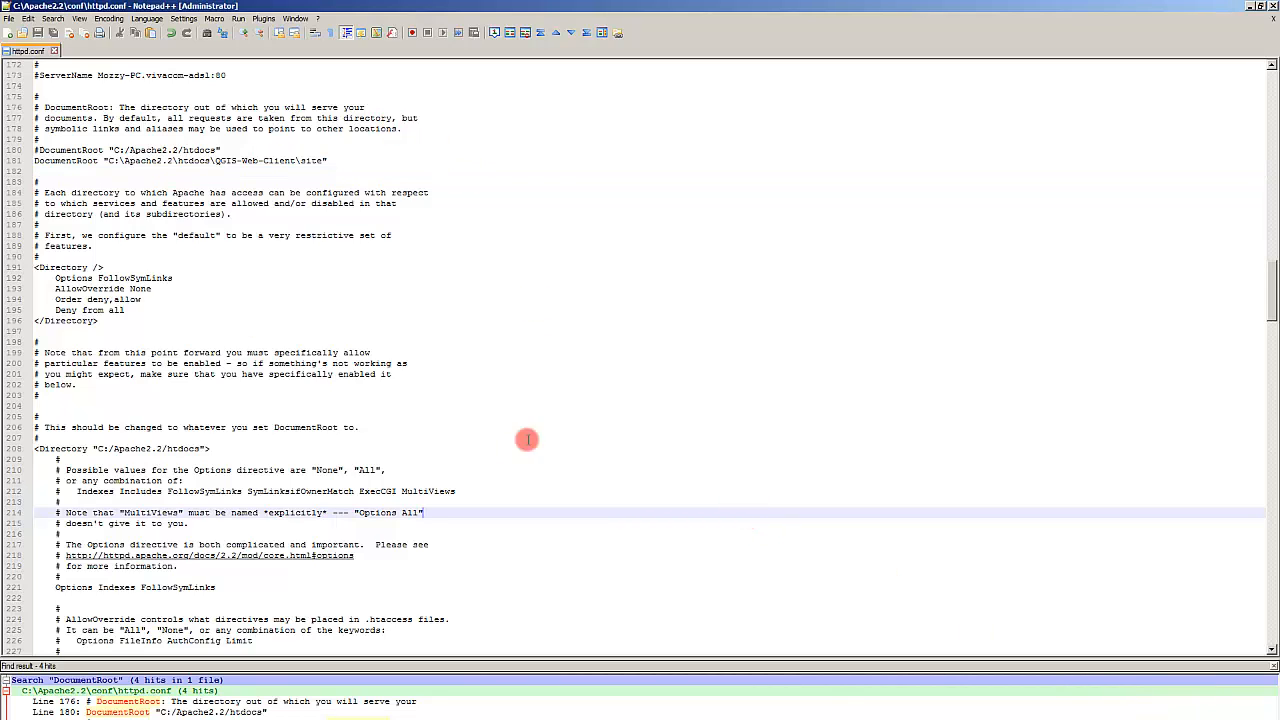
# Step: Clear the browser's entire recent history, including cookies and cache
pyautogui.click(350, 718)
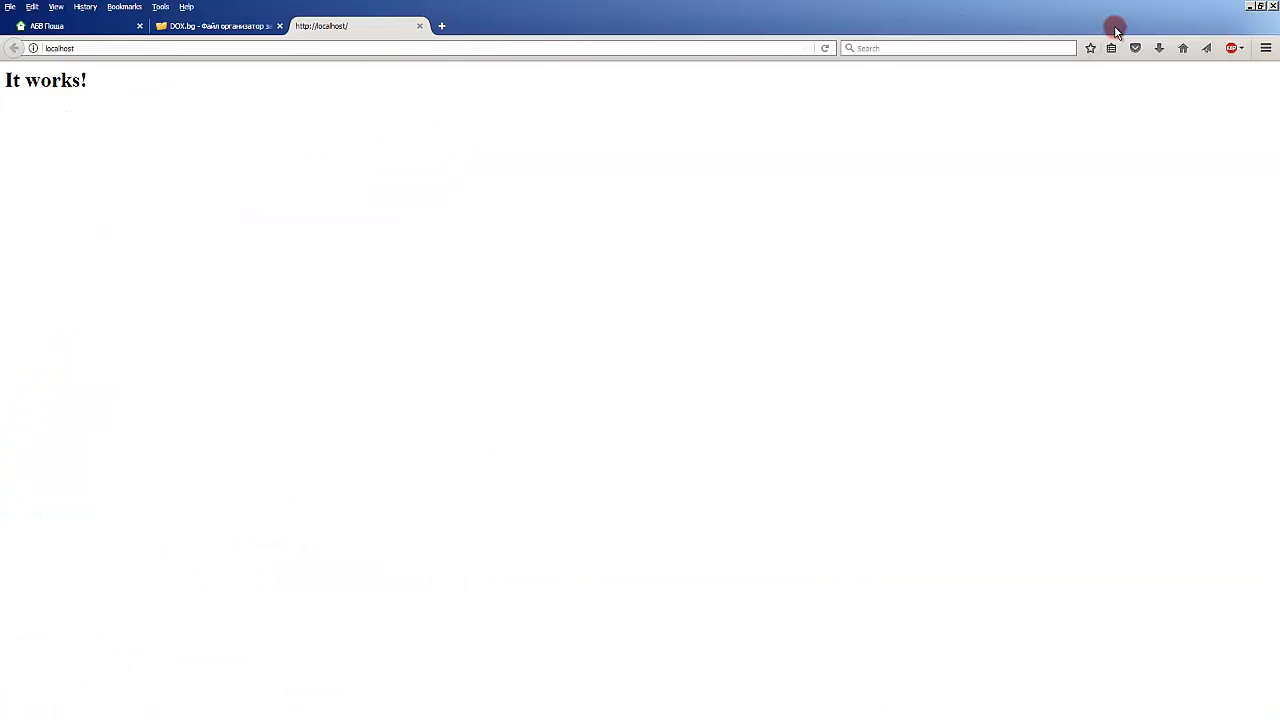
pyautogui.click(1266, 49)
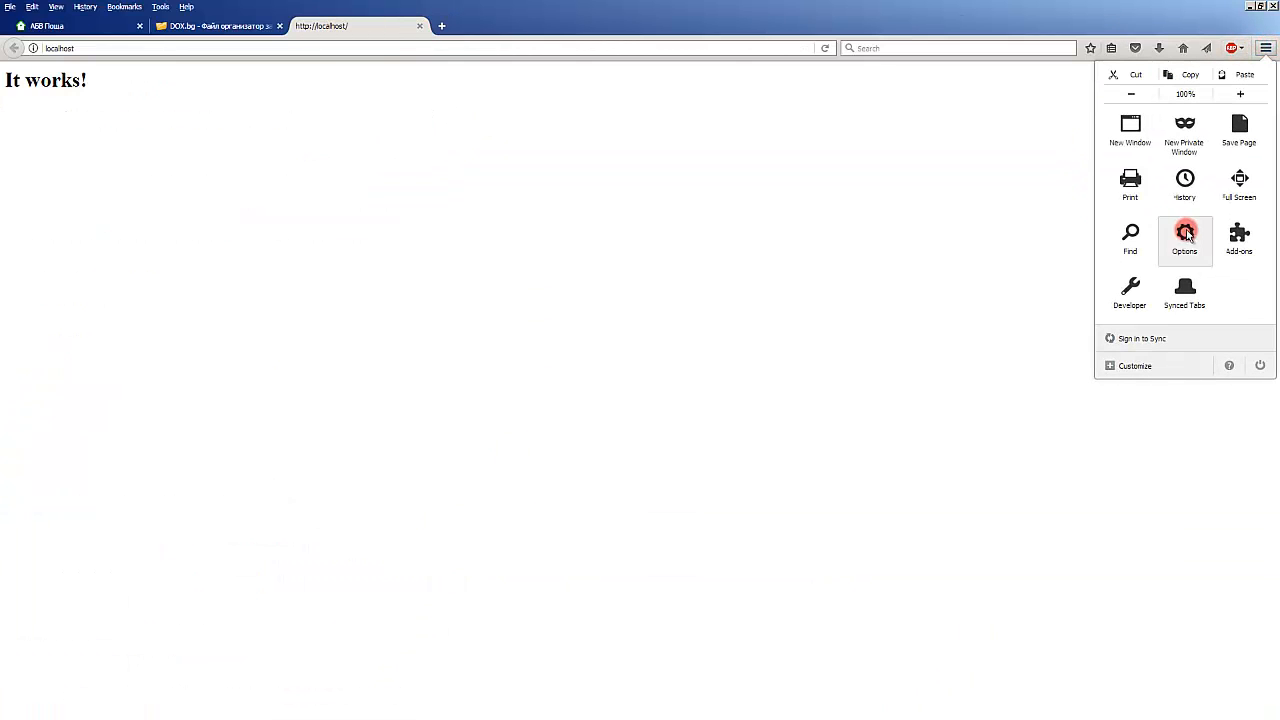
pyautogui.click(1203, 195)
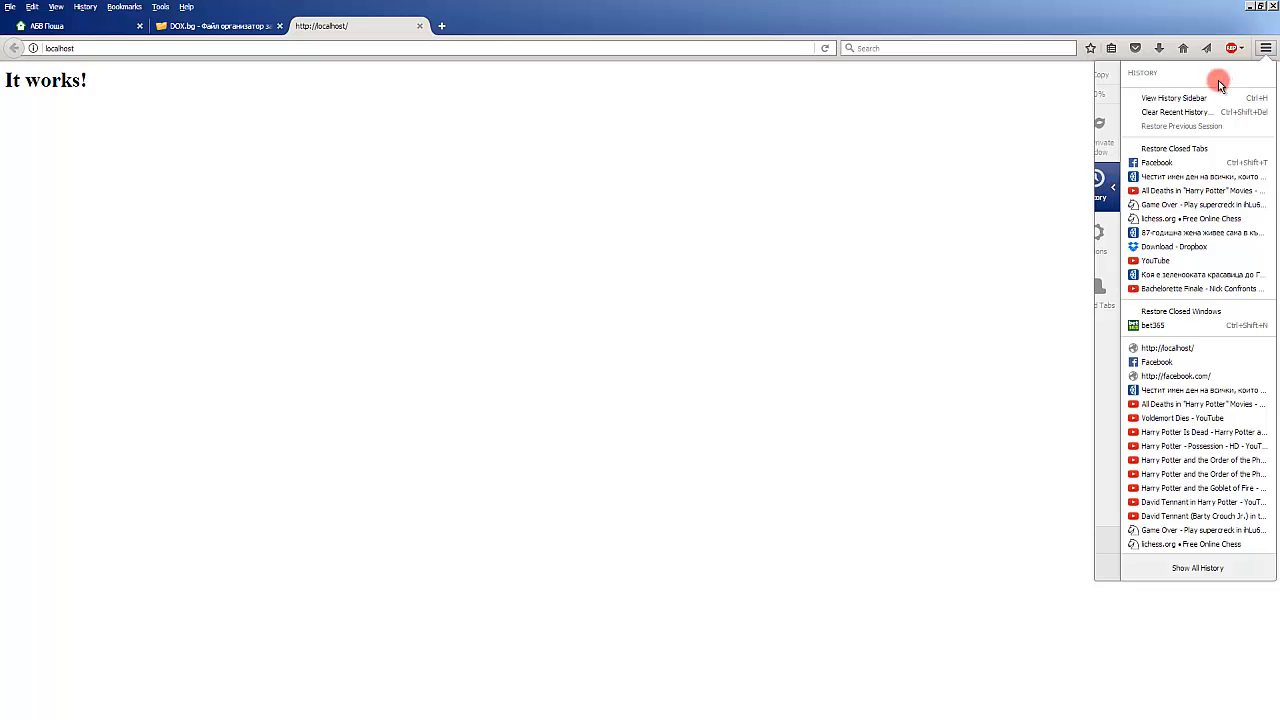
pyautogui.click(1189, 114)
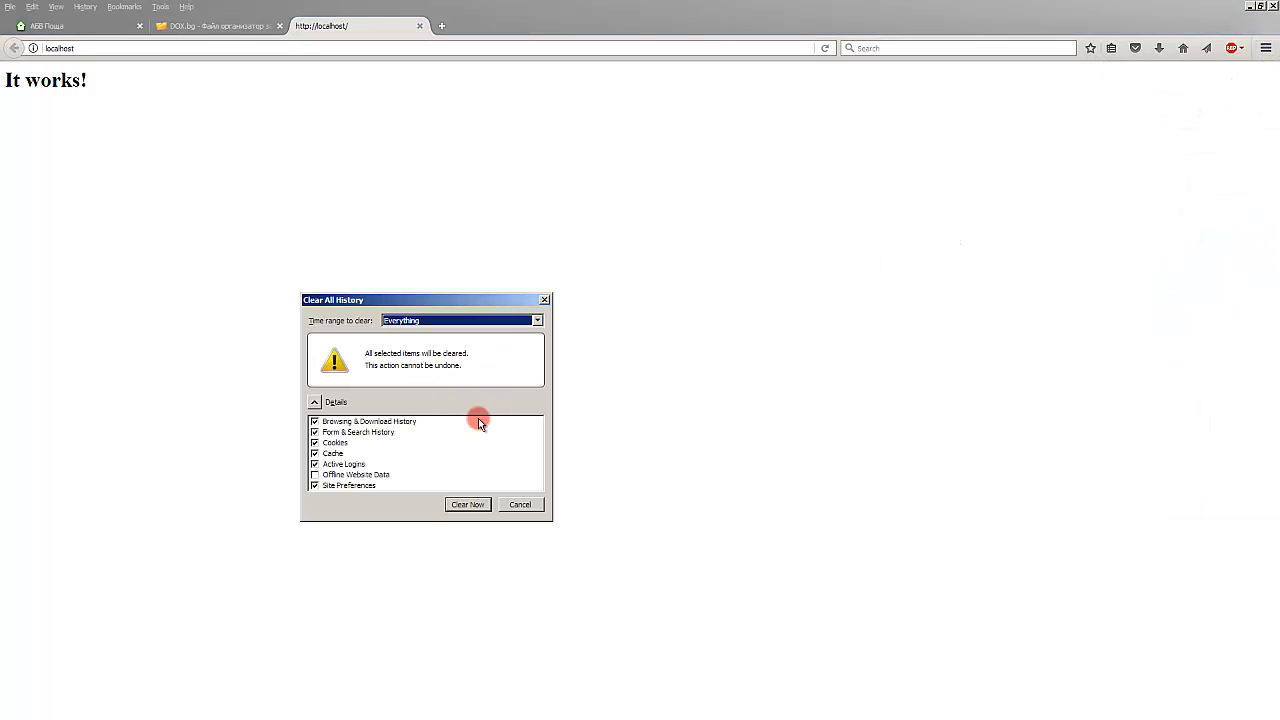
pyautogui.click(468, 504)
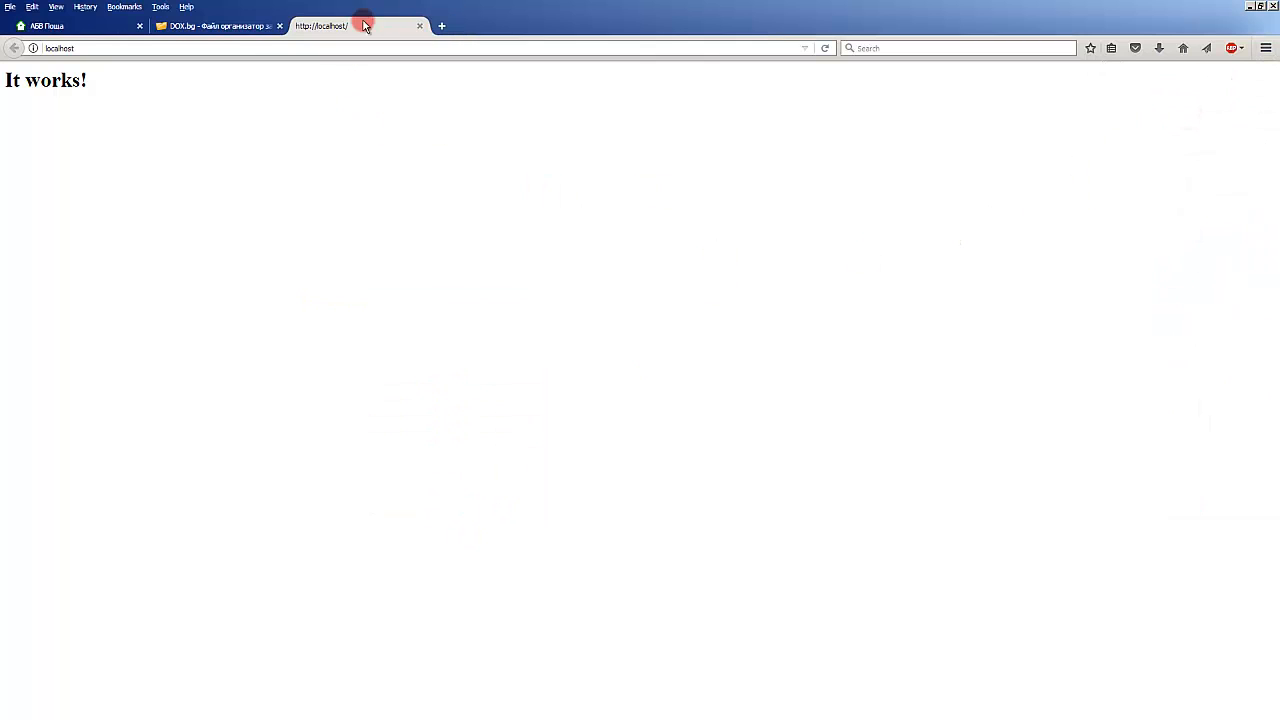
# Step: Close the localhost tab and load localhost in a new browser tab
pyautogui.click(421, 26)
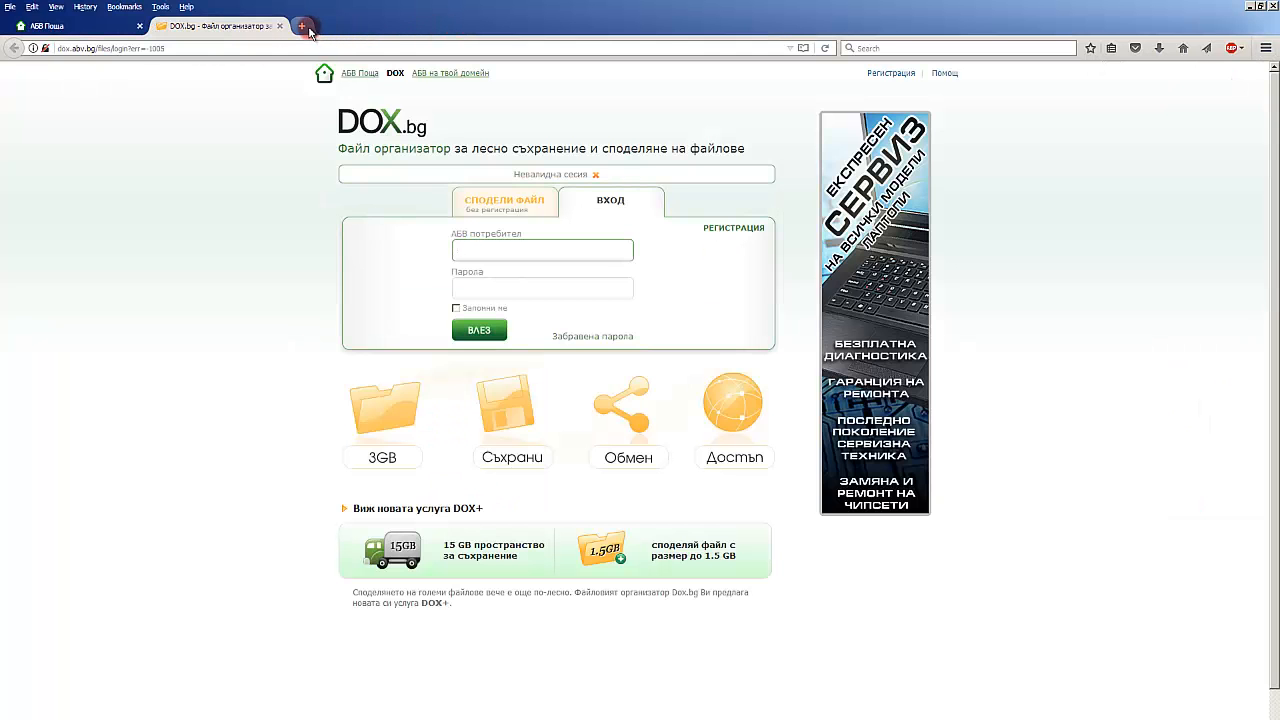
pyautogui.click(306, 27)
pyautogui.write('localhost')
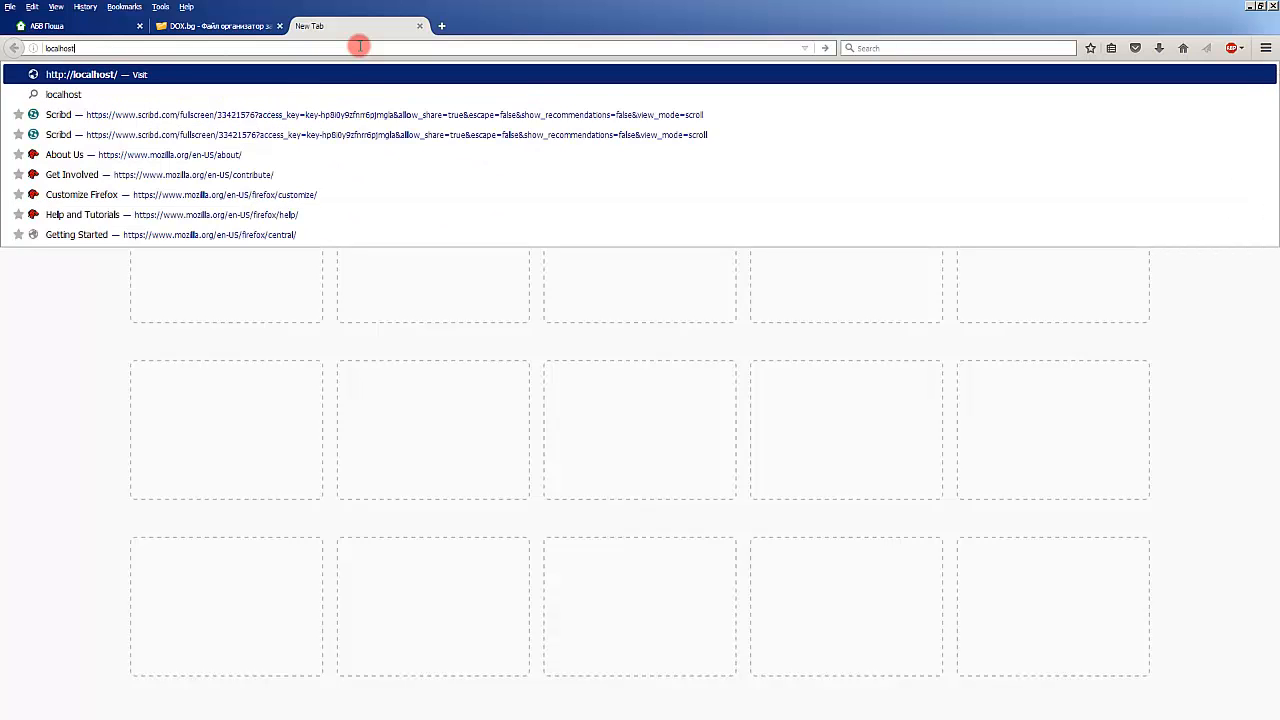
pyautogui.press('Return')
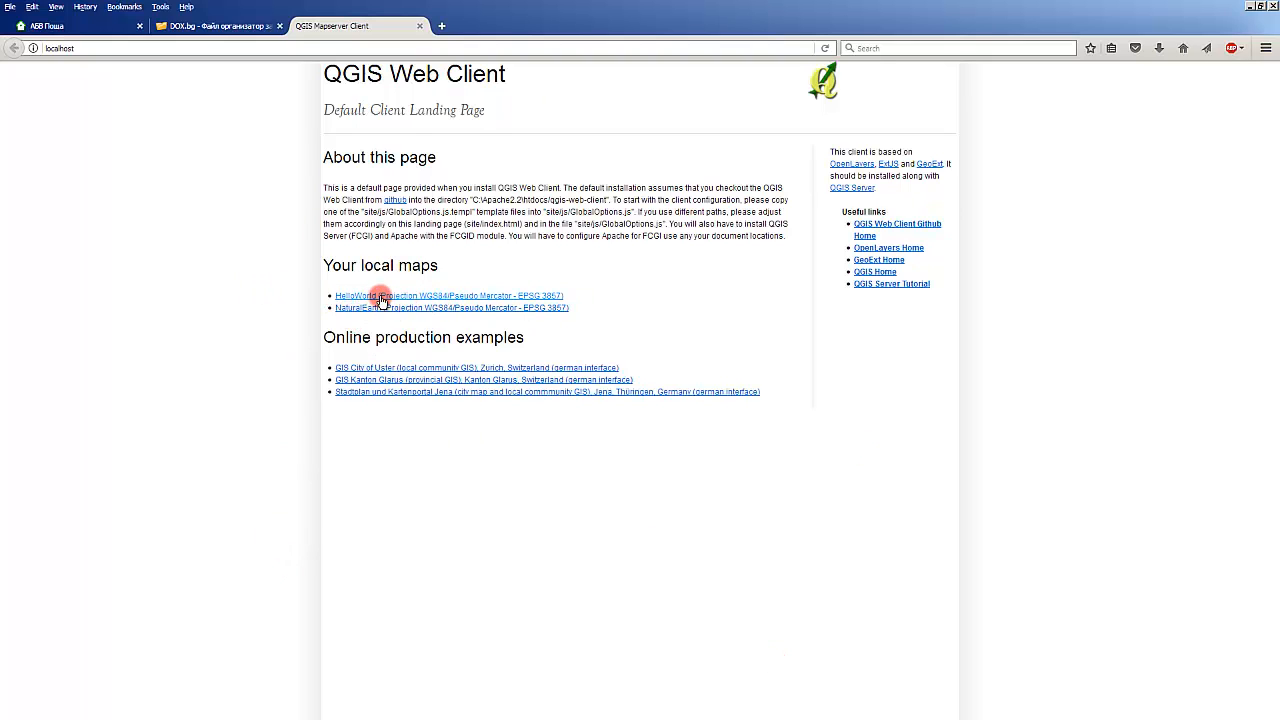
# Step: Switch to the file manager and open the data folder inside QGIS-Web-Client
pyautogui.hotkey('alt', 'Tab')
pyautogui.press('Tab')
pyautogui.press('Tab')
pyautogui.press('Tab')
pyautogui.press('Tab')
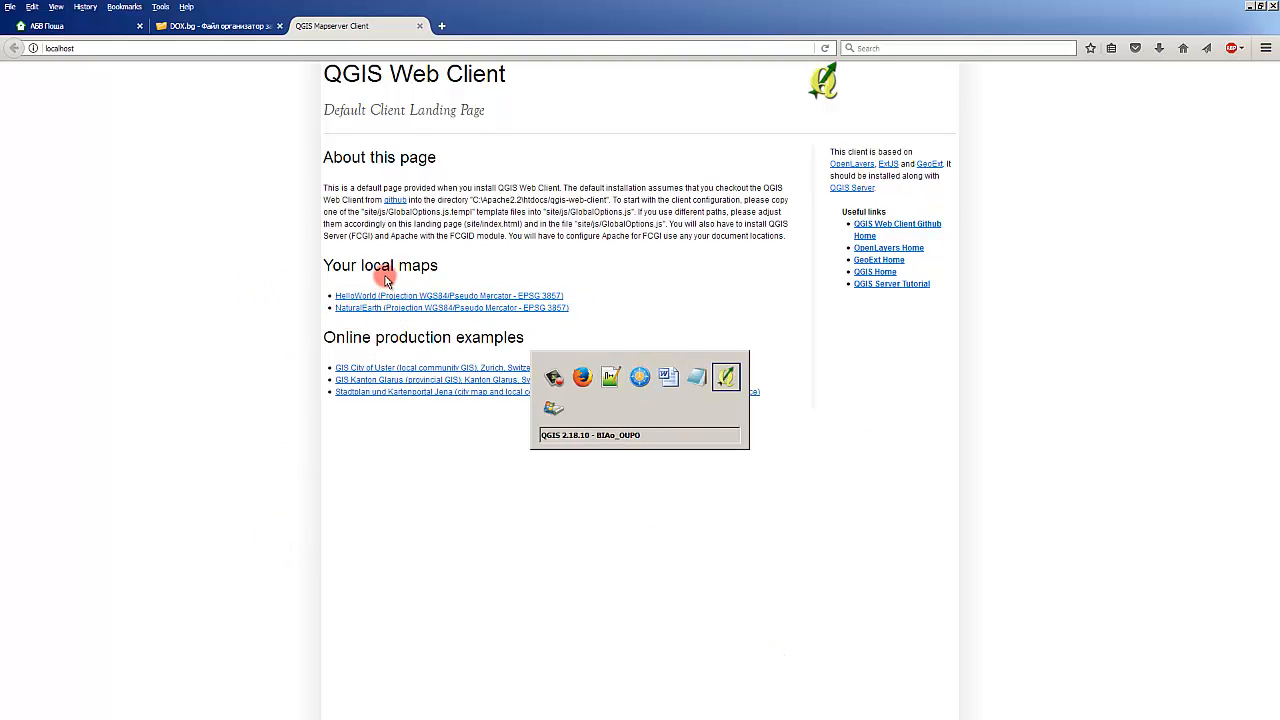
pyautogui.press('Tab')
pyautogui.press('Tab')
pyautogui.press('Tab')
pyautogui.press('Tab')
pyautogui.press('Tab')
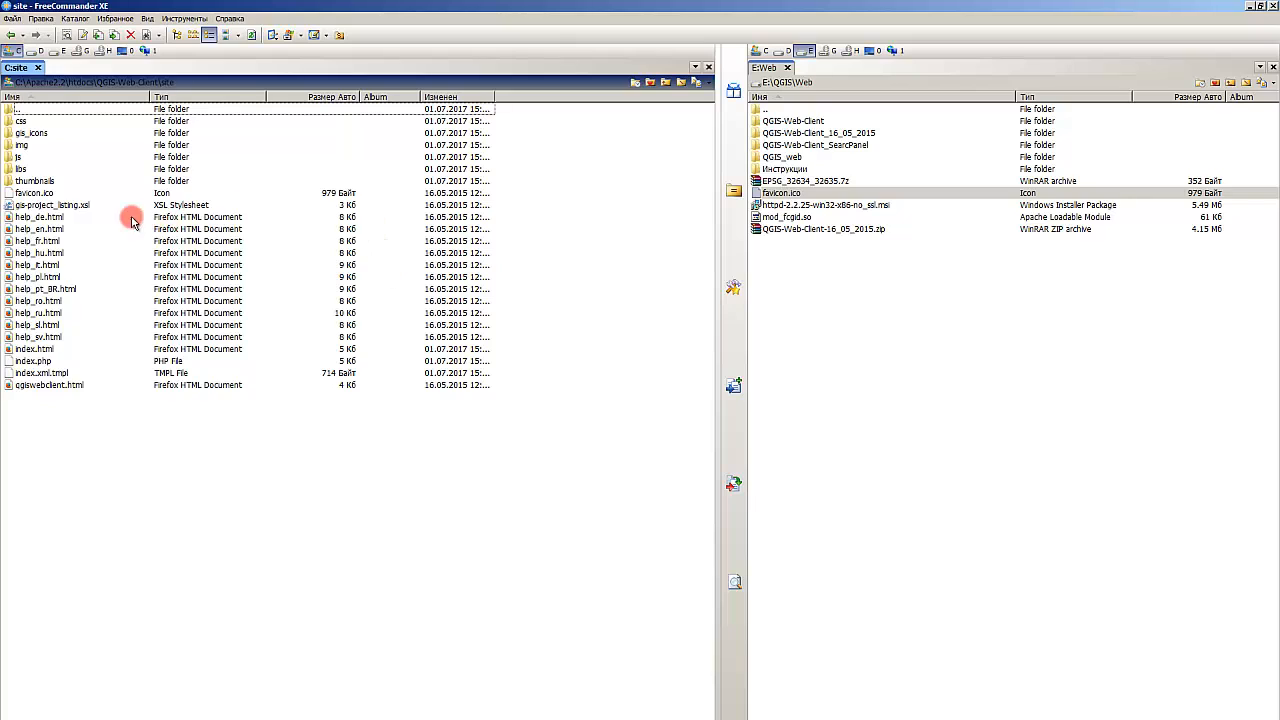
pyautogui.click(122, 84)
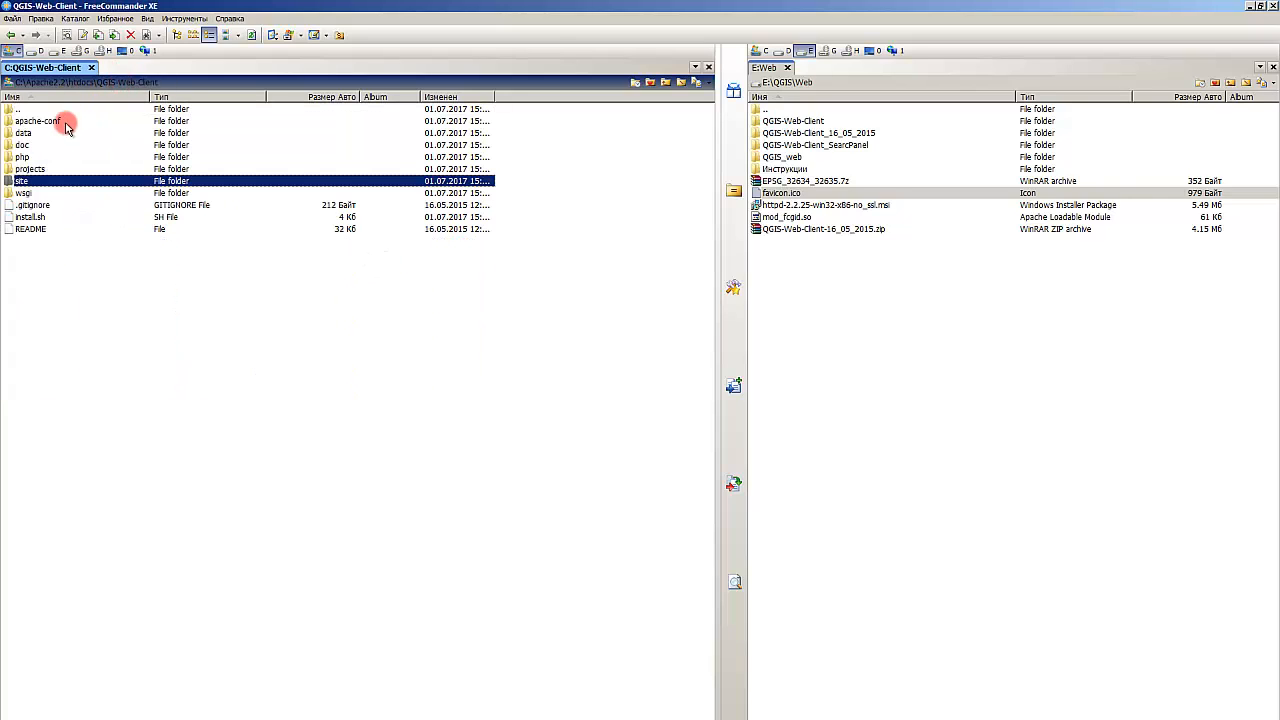
pyautogui.doubleClick(28, 132)
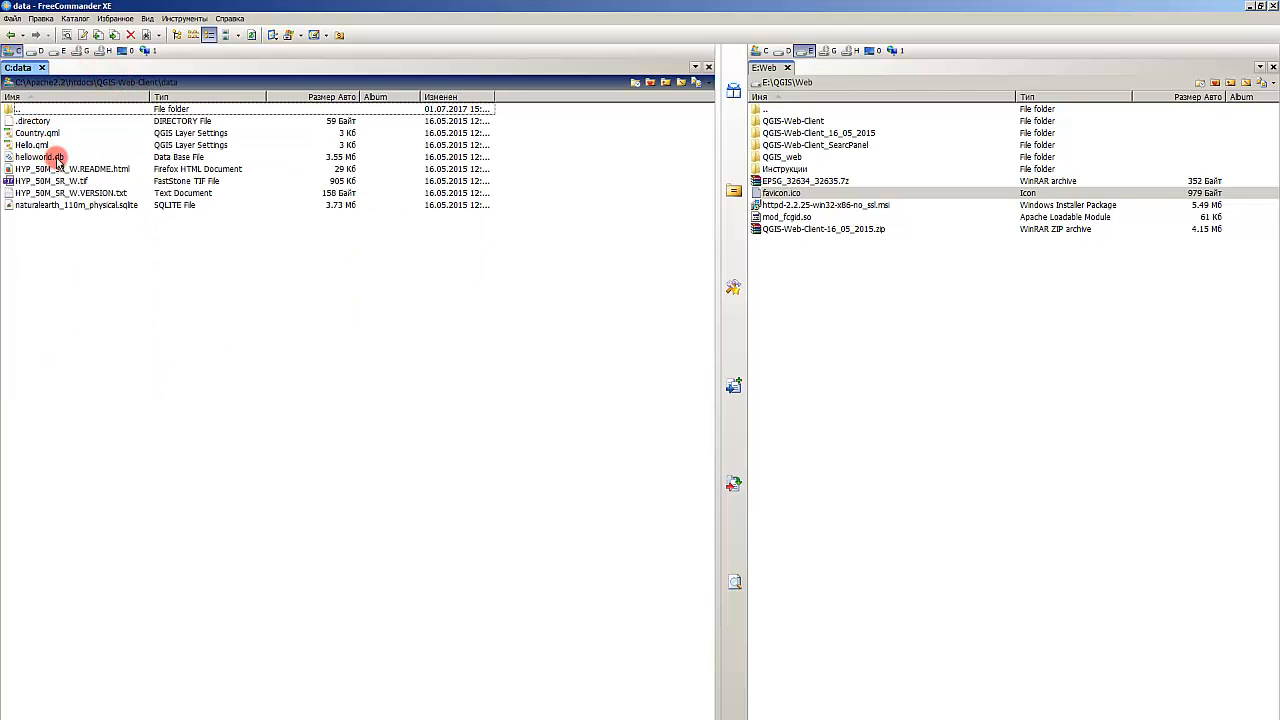
# Step: Examine the layer style, database and raster files in the data folder
pyautogui.click(48, 158)
pyautogui.click(75, 170)
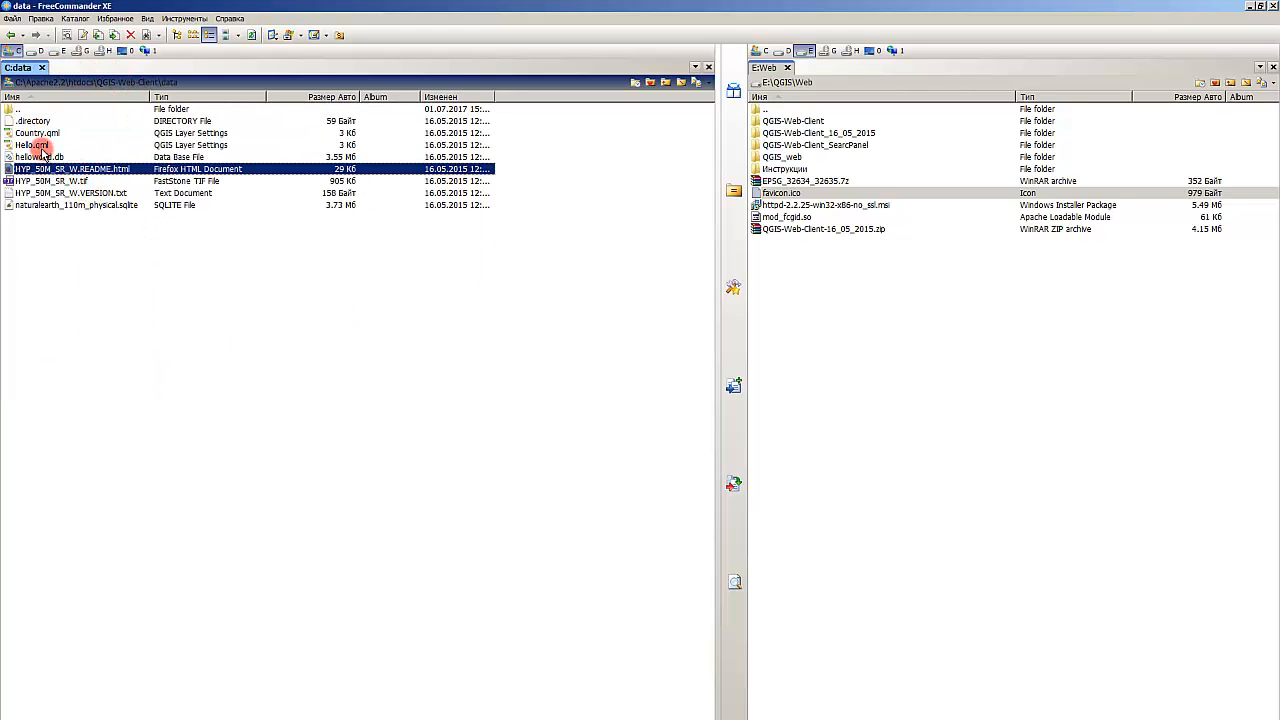
pyautogui.click(43, 147)
pyautogui.click(43, 156)
pyautogui.click(43, 133)
pyautogui.click(44, 146)
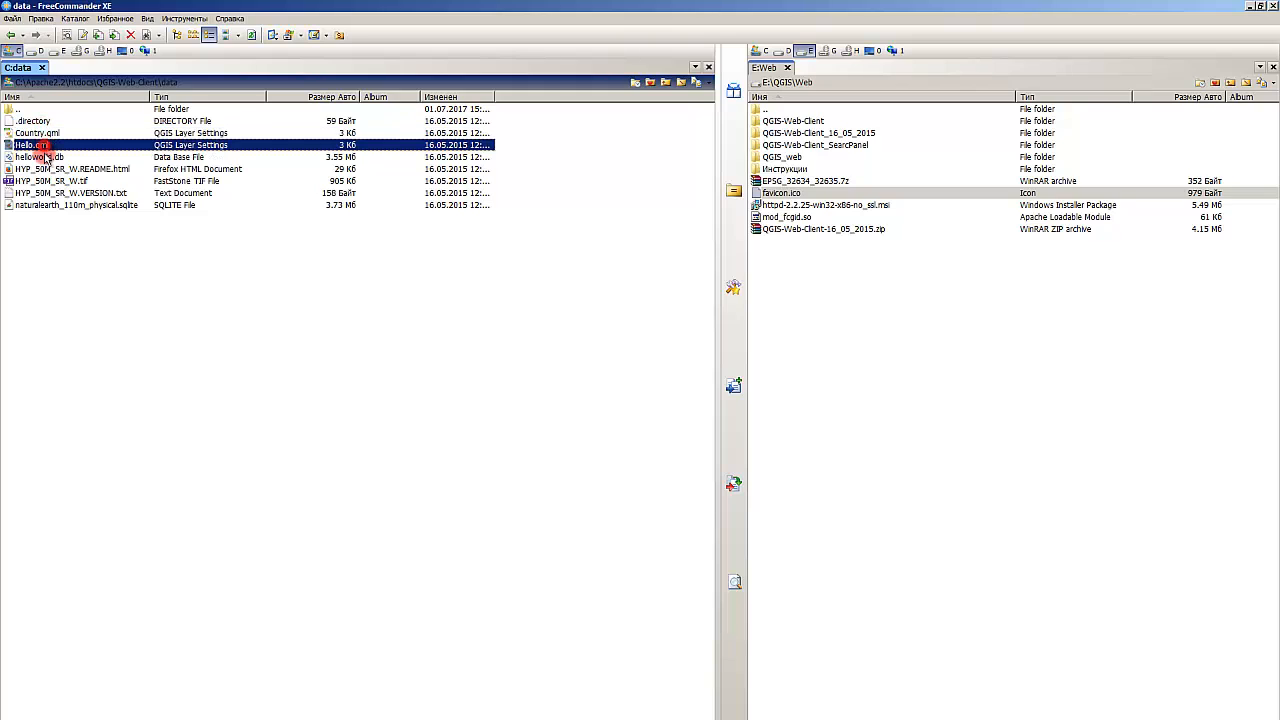
pyautogui.click(47, 158)
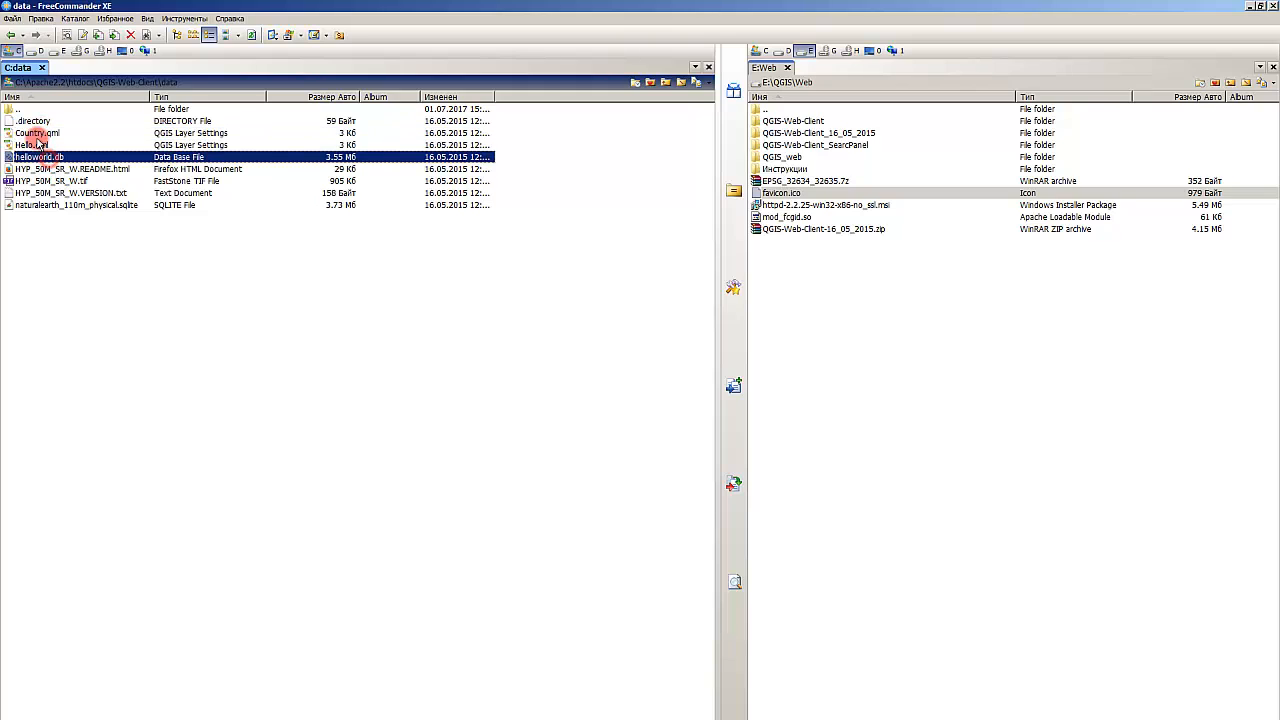
pyautogui.click(75, 214)
pyautogui.press('BackSpace')
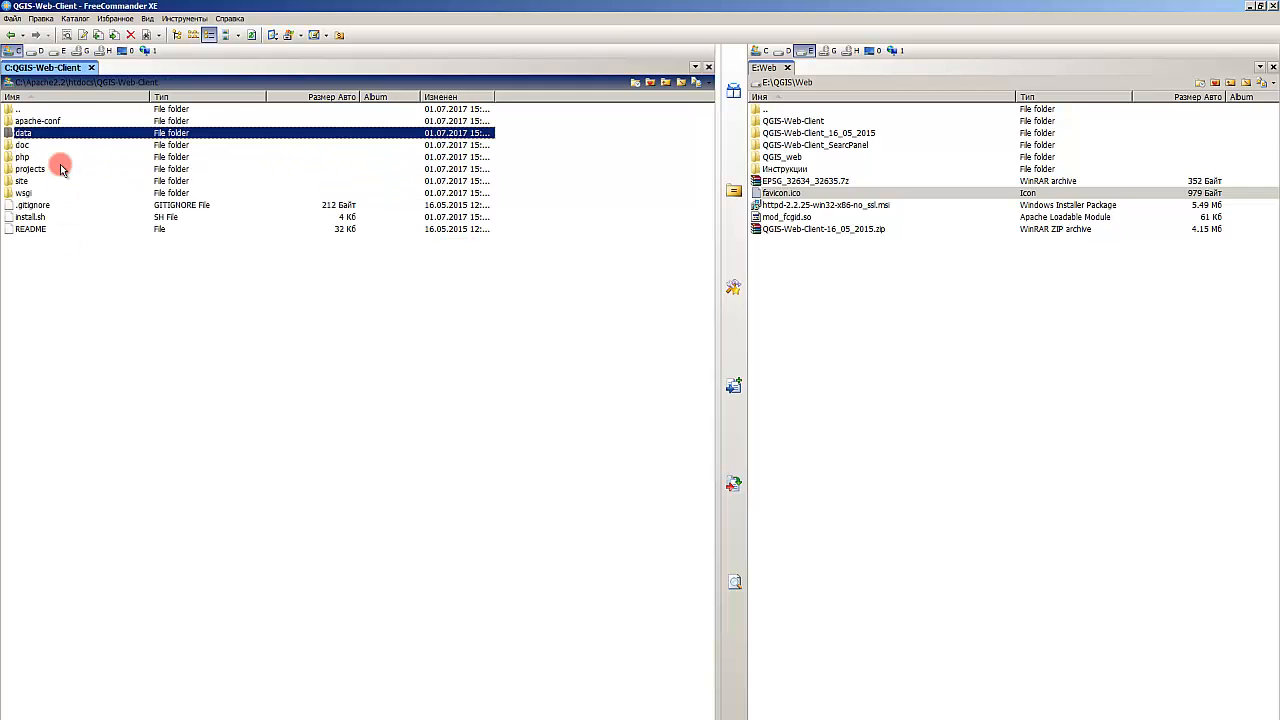
# Step: Open the projects folder and examine the helloworld and naturalearth_110million project files
pyautogui.press('Down')
pyautogui.press('Down')
pyautogui.press('Return')
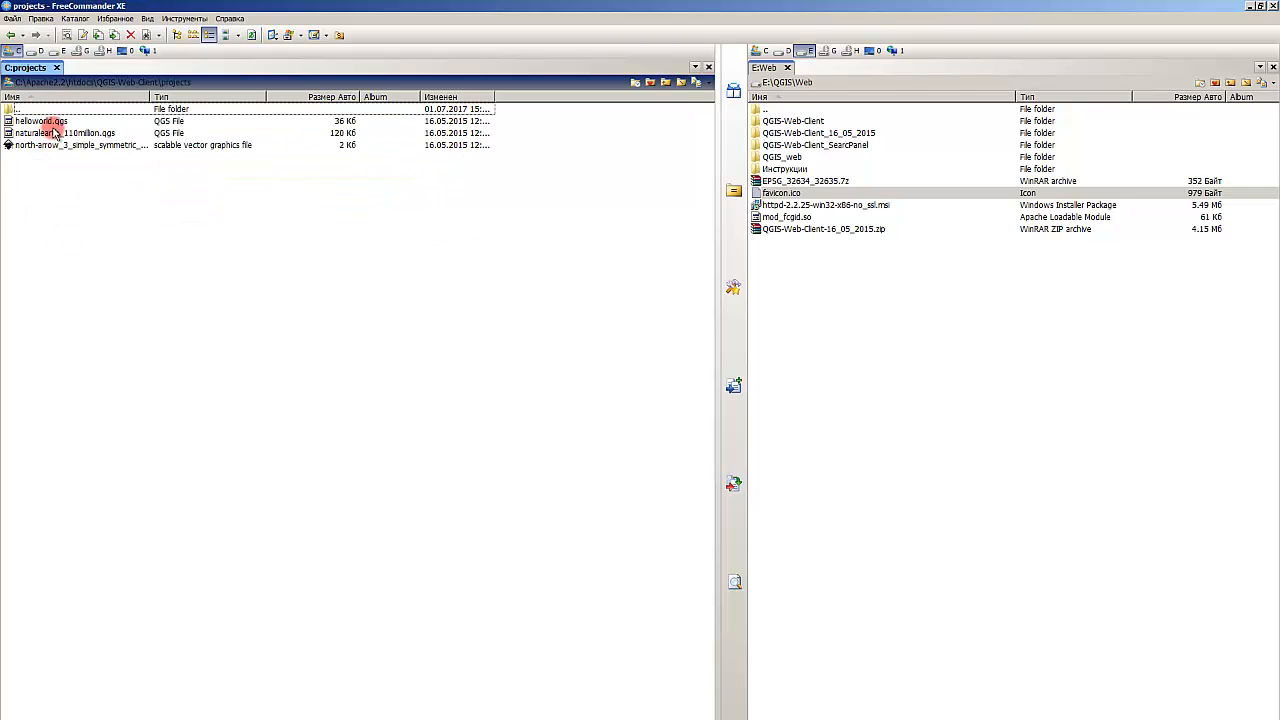
pyautogui.click(45, 122)
pyautogui.click(63, 133)
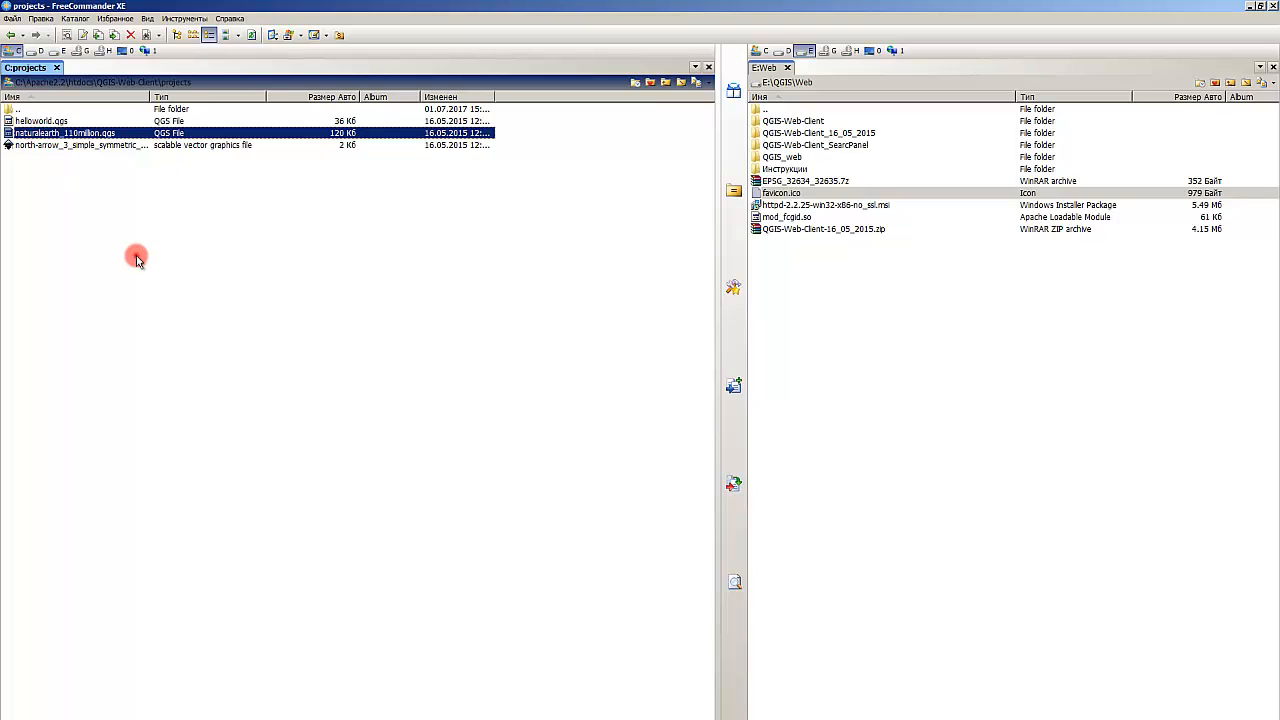
pyautogui.click(86, 210)
pyautogui.press('BackSpace')
pyautogui.click(110, 323)
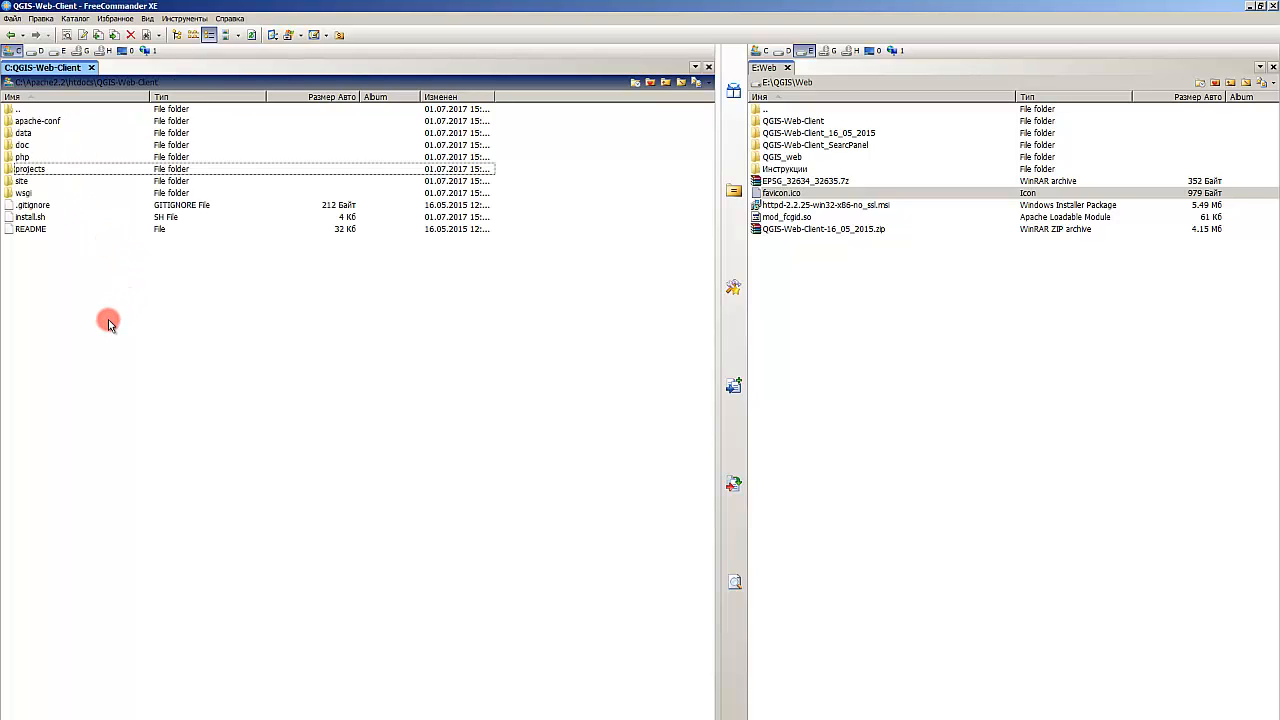